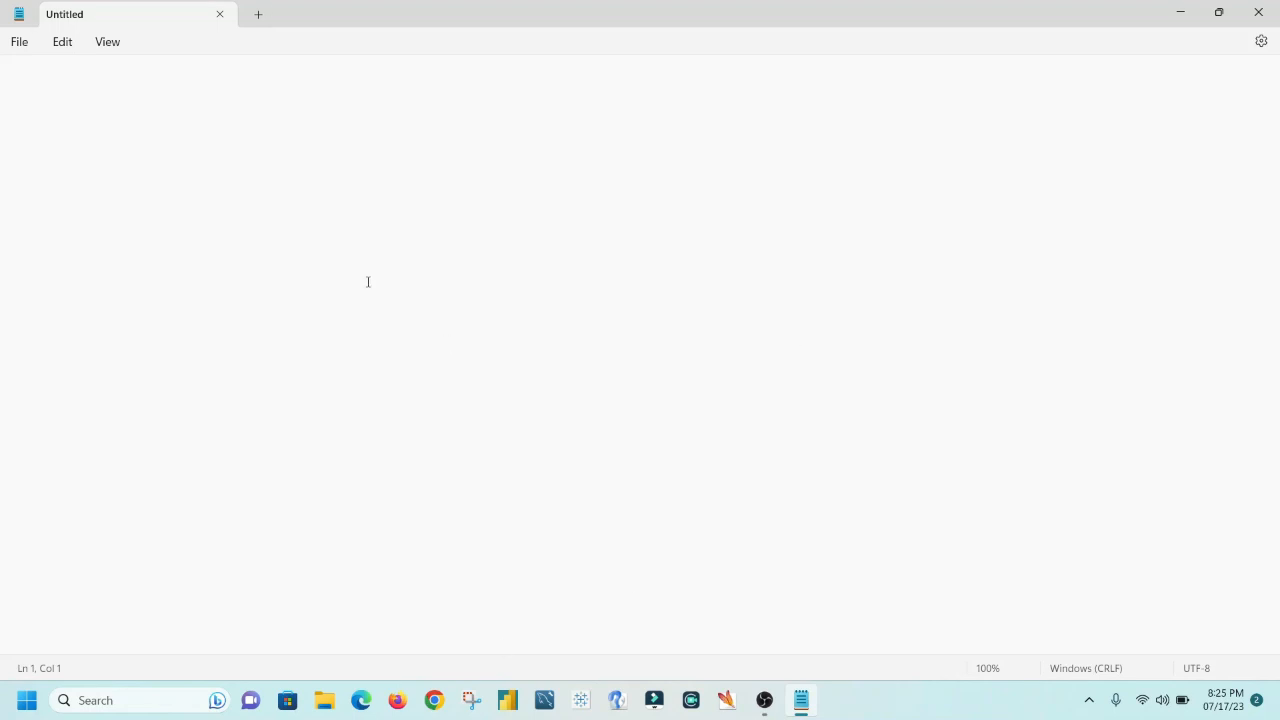
{"action": "left_click", "coordinate": [108, 45]}
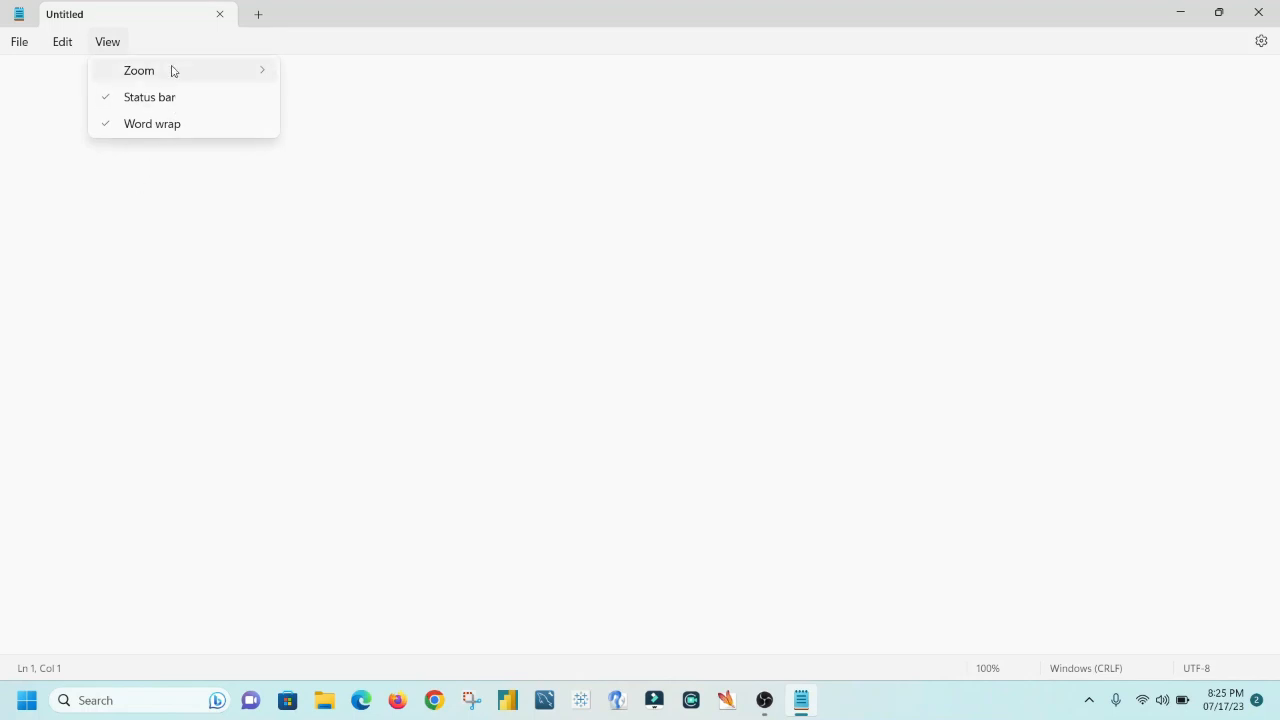
{"action": "mouse_move", "coordinate": [171, 69]}
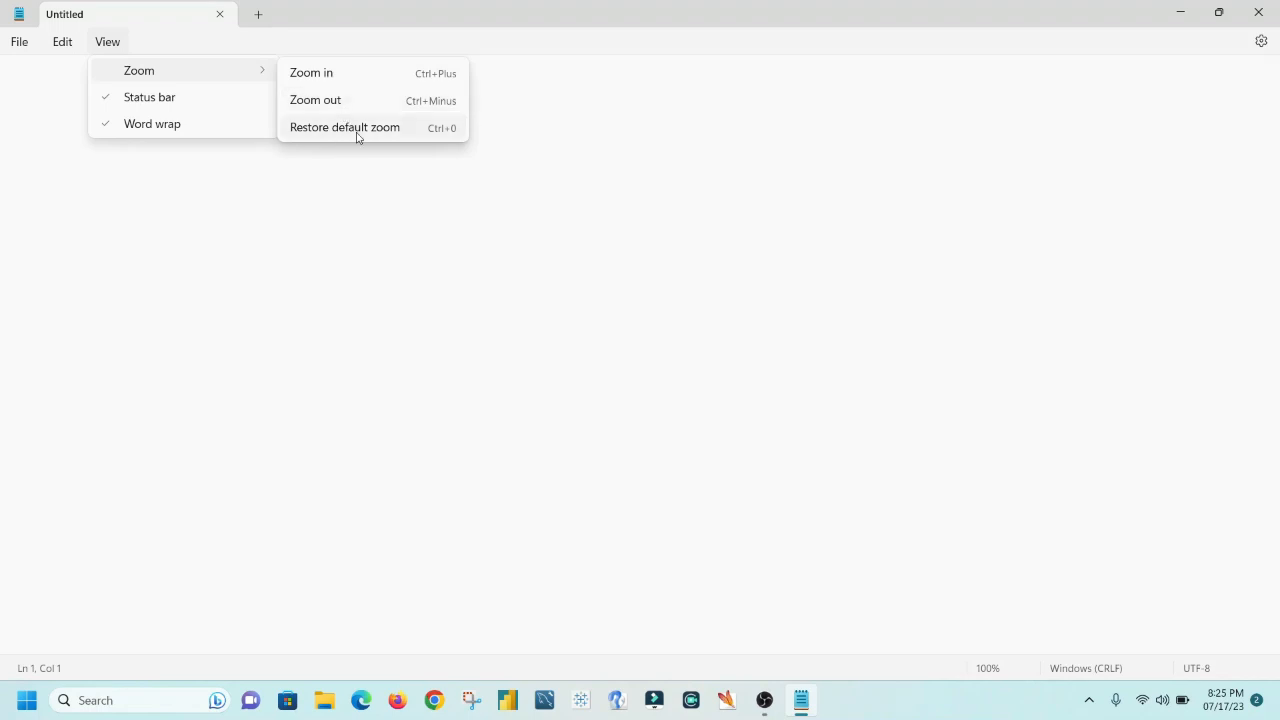
{"action": "left_click", "coordinate": [757, 212]}
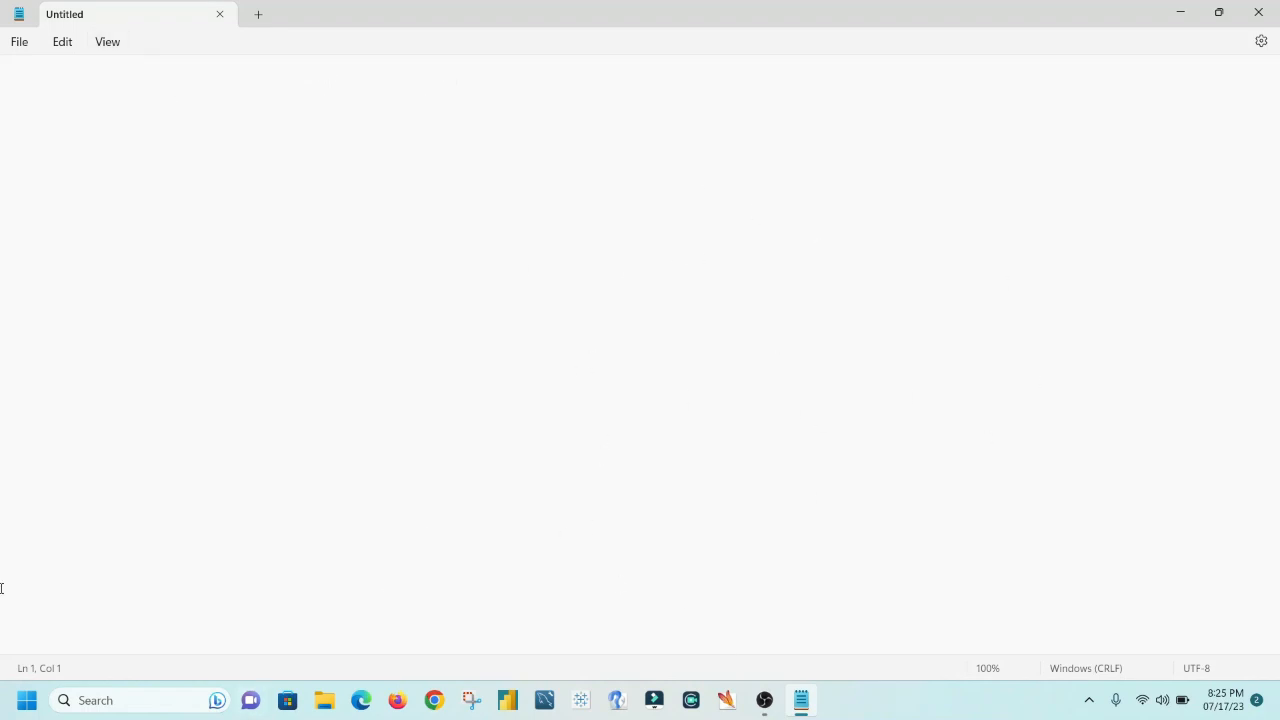
{"action": "left_click", "coordinate": [108, 46]}
{"action": "mouse_move", "coordinate": [240, 80]}
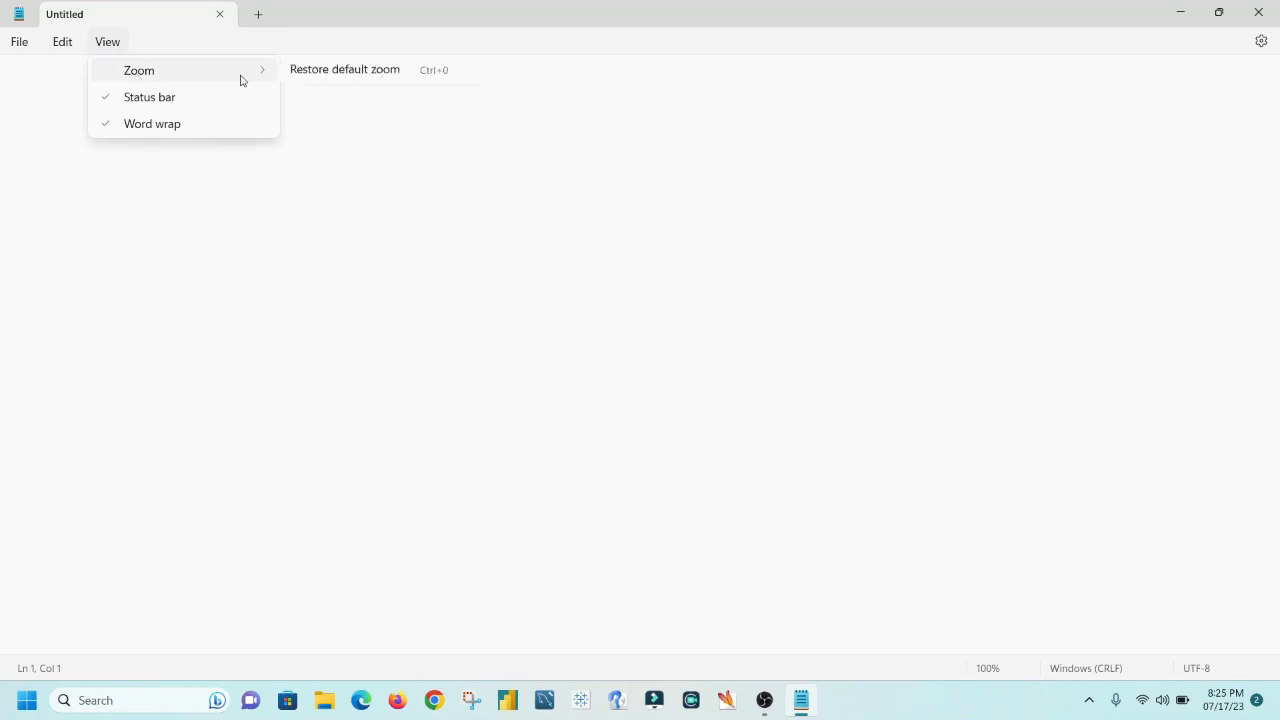
{"action": "left_click", "coordinate": [334, 311]}
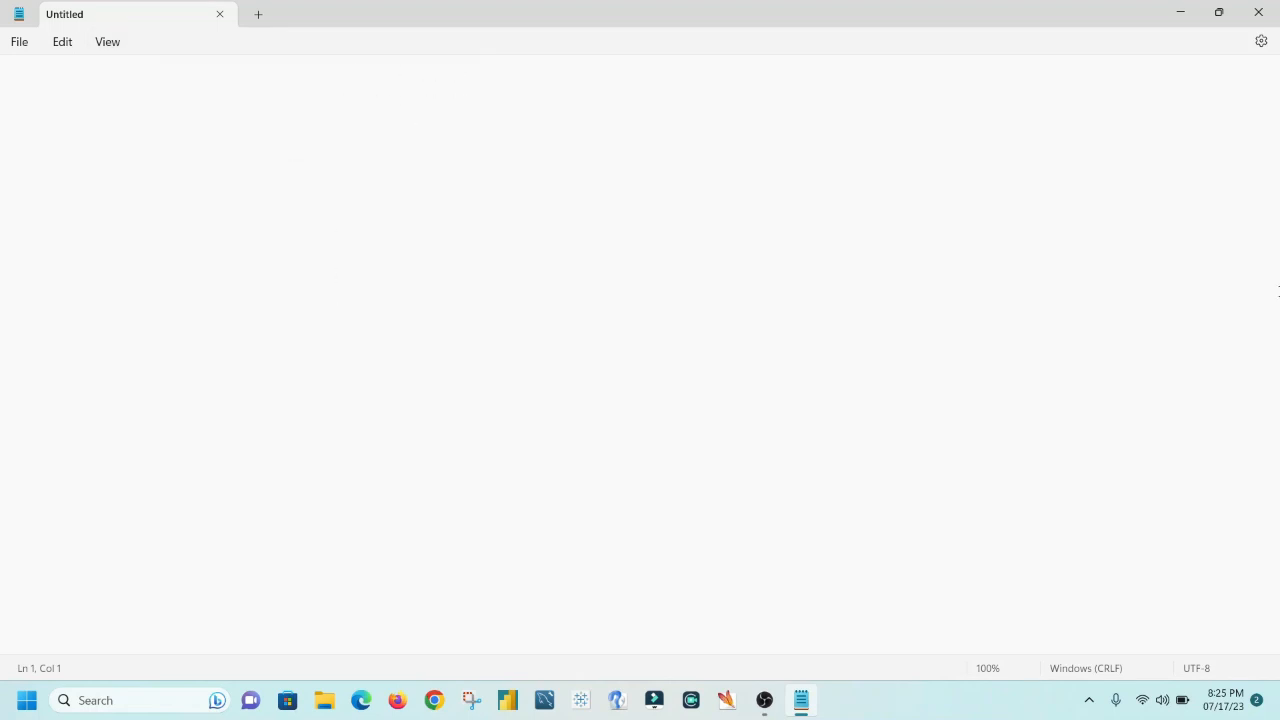
Zoom the text area in to 370%
{"action": "key", "text": "ctrl+plus"}
{"action": "key", "text": "ctrl+plus"}
{"action": "key", "text": "ctrl+plus"}
{"action": "key", "text": "ctrl+plus"}
{"action": "key", "text": "ctrl+plus"}
{"action": "key", "text": "ctrl+plus"}
{"action": "key", "text": "ctrl+plus"}
{"action": "key", "text": "ctrl+plus"}
{"action": "key", "text": "ctrl+plus"}
{"action": "key", "text": "ctrl+plus"}
{"action": "key", "text": "ctrl+plus"}
{"action": "key", "text": "ctrl+plus"}
{"action": "key", "text": "ctrl+plus"}
{"action": "key", "text": "ctrl+plus"}
{"action": "key", "text": "ctrl+plus"}
{"action": "key", "text": "ctrl+plus"}
{"action": "key", "text": "ctrl+plus"}
{"action": "key", "text": "ctrl+plus"}
{"action": "key", "text": "ctrl+plus"}
{"action": "key", "text": "ctrl+plus"}
Zoom the text area out well below its enlarged size and settle at 90%
{"action": "left_click", "coordinate": [110, 44]}
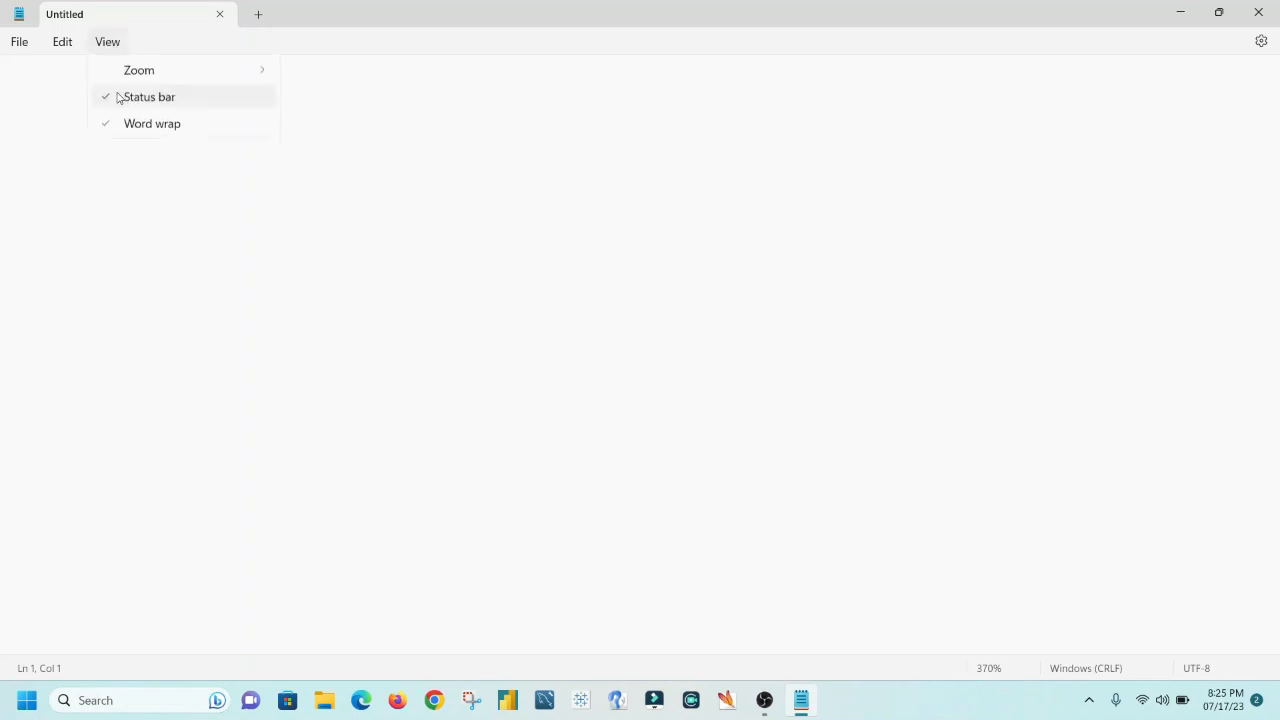
{"action": "mouse_move", "coordinate": [126, 77]}
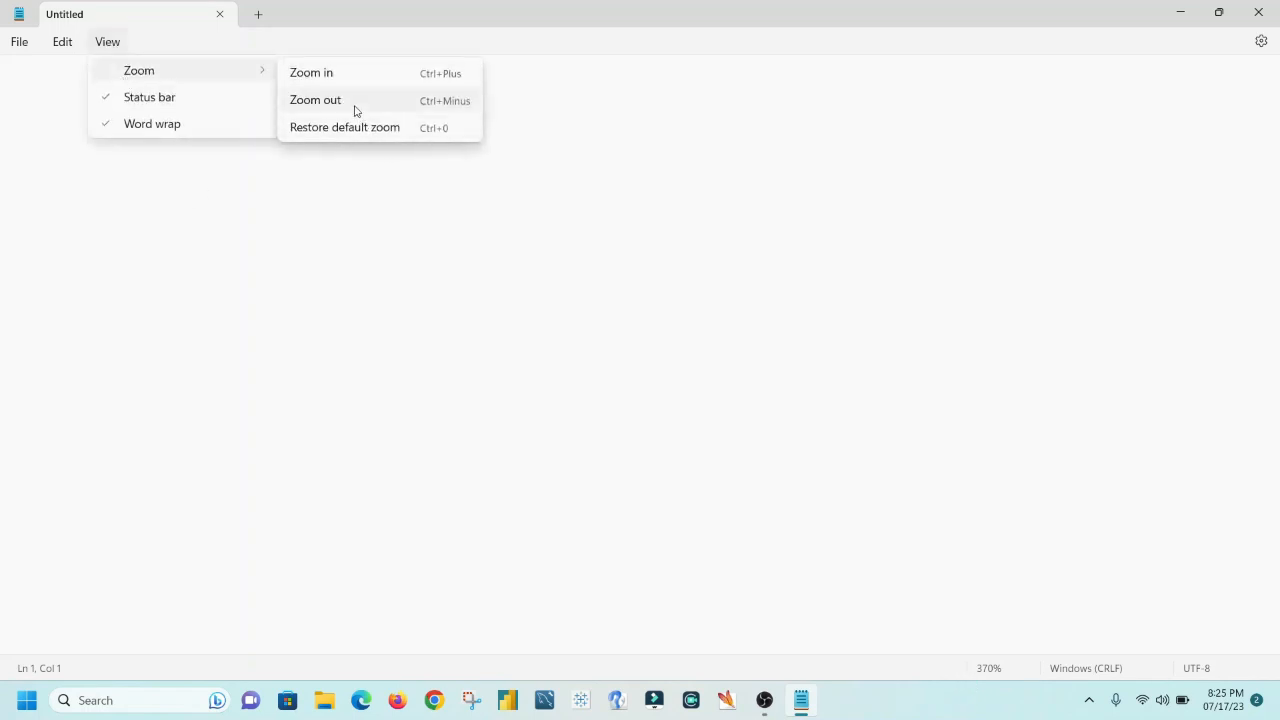
{"action": "left_click", "coordinate": [397, 327]}
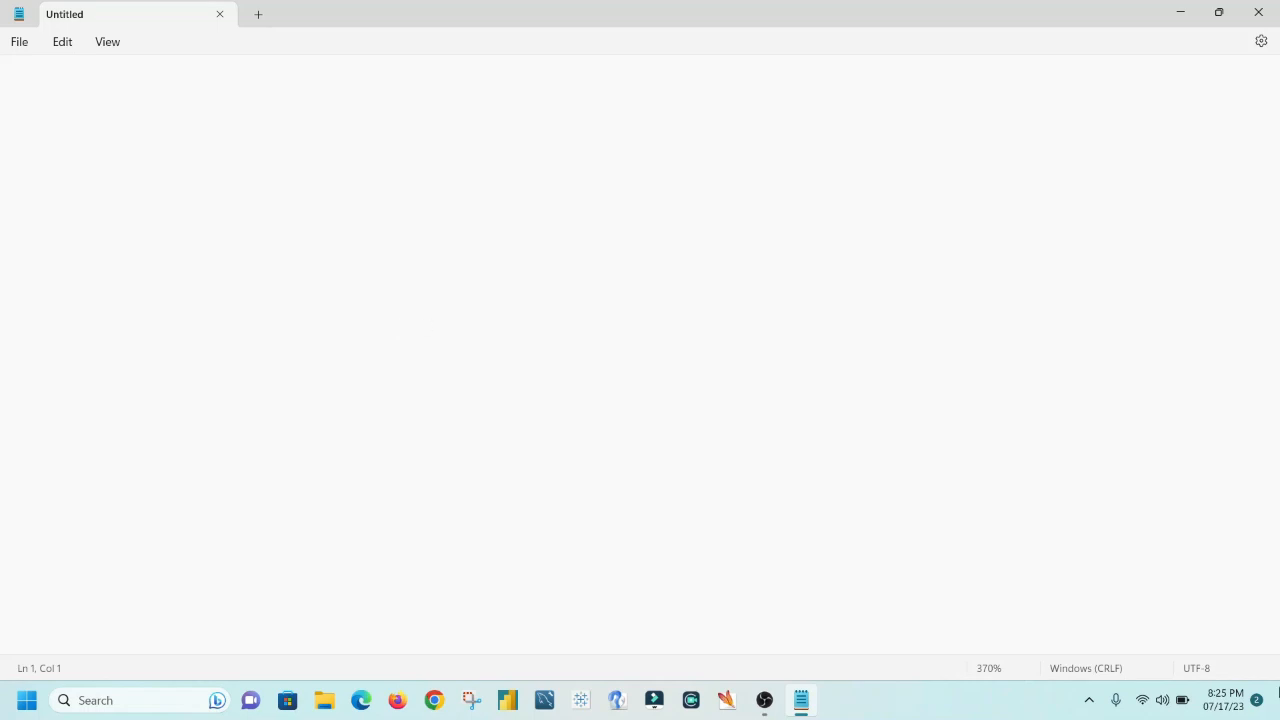
{"action": "key", "text": "ctrl+minus"}
{"action": "key", "text": "ctrl+minus"}
{"action": "key", "text": "ctrl+minus"}
{"action": "key", "text": "ctrl+minus"}
{"action": "key", "text": "ctrl+minus"}
{"action": "key", "text": "ctrl+minus"}
{"action": "key", "text": "ctrl+minus"}
{"action": "key", "text": "ctrl+minus"}
{"action": "key", "text": "ctrl+minus"}
{"action": "key", "text": "ctrl+minus"}
{"action": "key", "text": "ctrl+minus"}
{"action": "key", "text": "ctrl+minus"}
{"action": "key", "text": "ctrl+minus"}
{"action": "key", "text": "ctrl+minus"}
{"action": "key", "text": "ctrl+minus"}
{"action": "key", "text": "ctrl+minus"}
{"action": "key", "text": "ctrl+minus"}
{"action": "key", "text": "ctrl+minus"}
{"action": "key", "text": "ctrl+minus"}
{"action": "key", "text": "ctrl+minus"}
{"action": "key", "text": "ctrl+plus"}
{"action": "key", "text": "ctrl+plus"}
Restore the text area to the default zoom of 100%
{"action": "left_click", "coordinate": [107, 45]}
{"action": "mouse_move", "coordinate": [131, 71]}
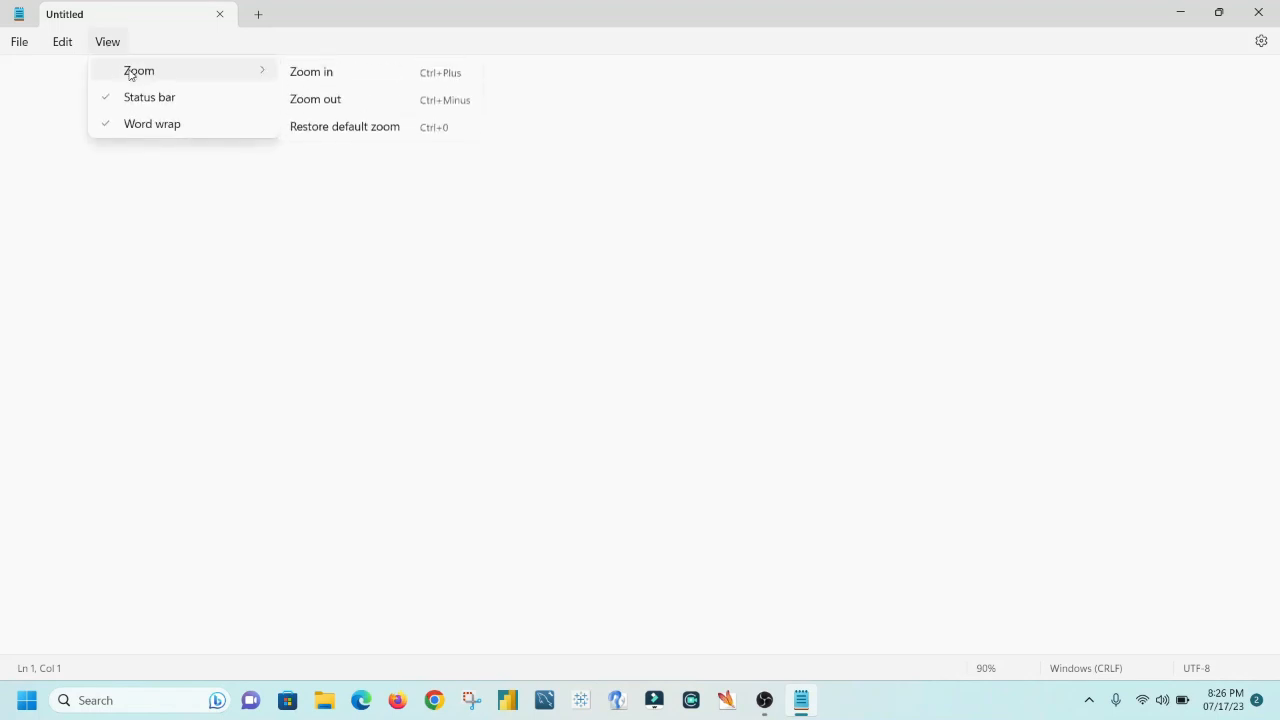
{"action": "left_click", "coordinate": [368, 136]}
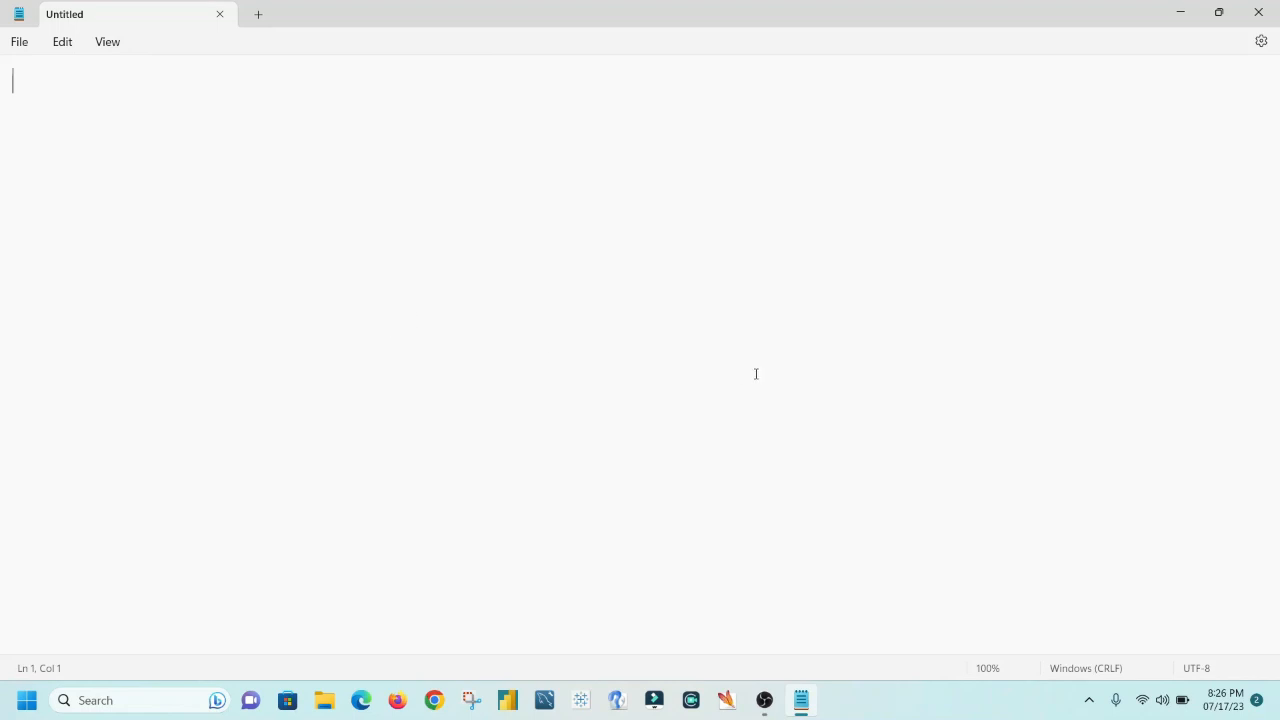
{"action": "scroll", "coordinate": [746, 358], "scroll_direction": "up", "scroll_amount": 11}
{"action": "key", "text": "ctrl+0"}
{"action": "left_click", "coordinate": [126, 43]}
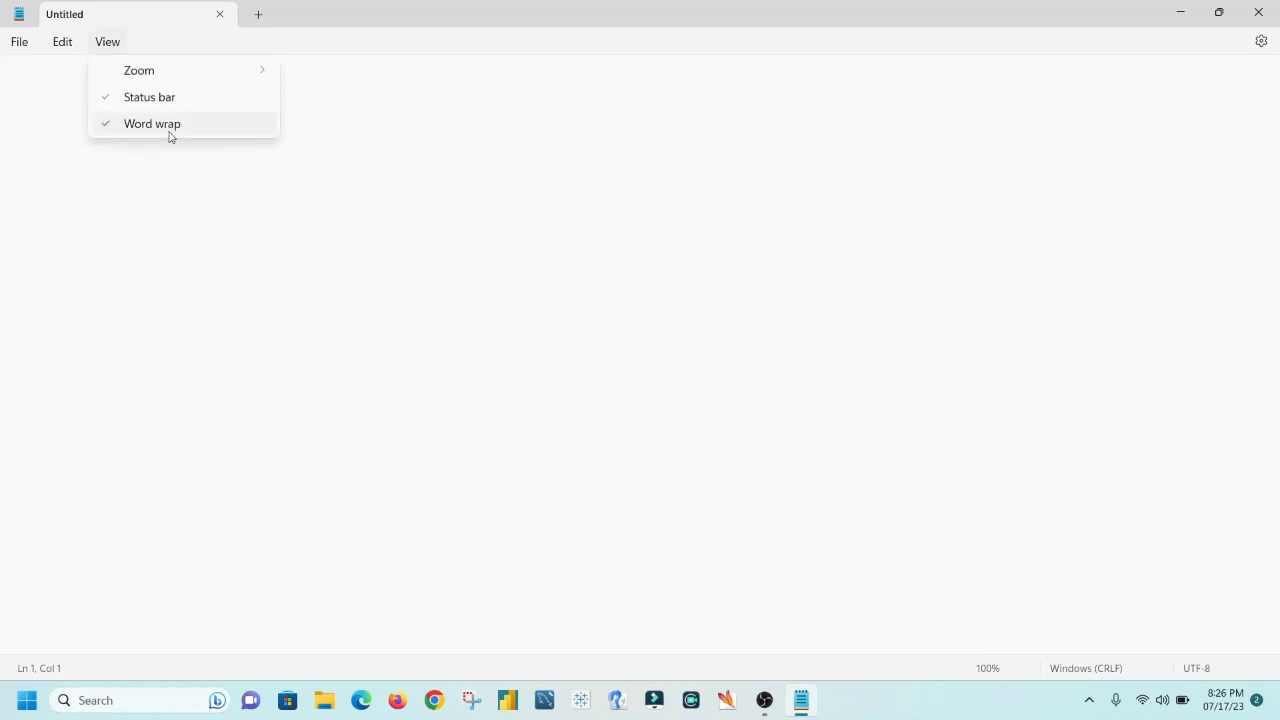
{"action": "mouse_move", "coordinate": [163, 79]}
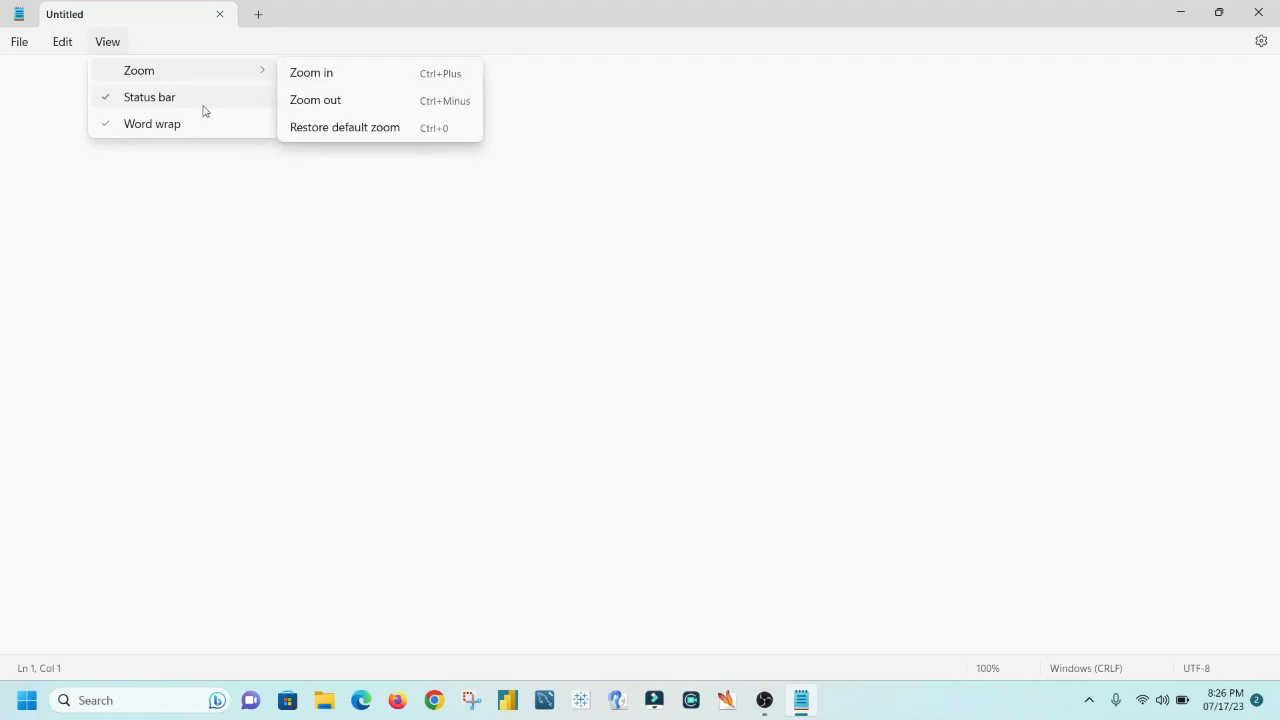
{"action": "left_click", "coordinate": [228, 385]}
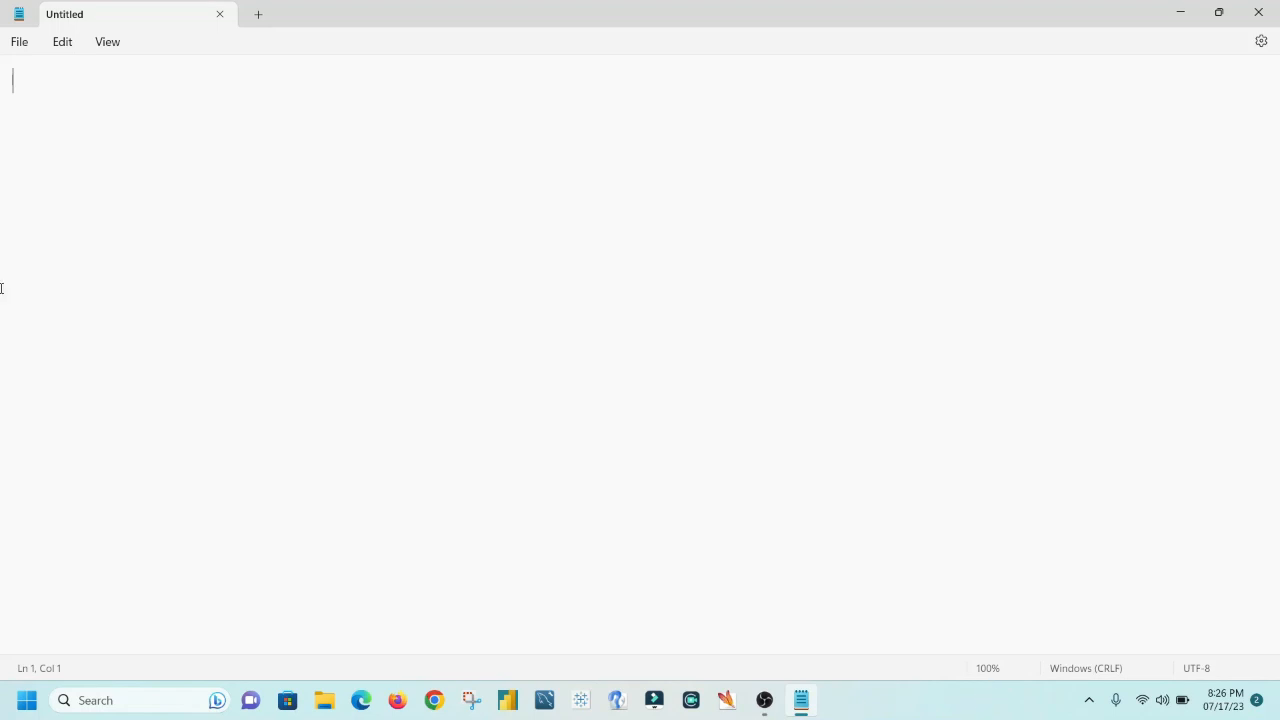
Hide the status bar and show it again
{"action": "left_click", "coordinate": [108, 43]}
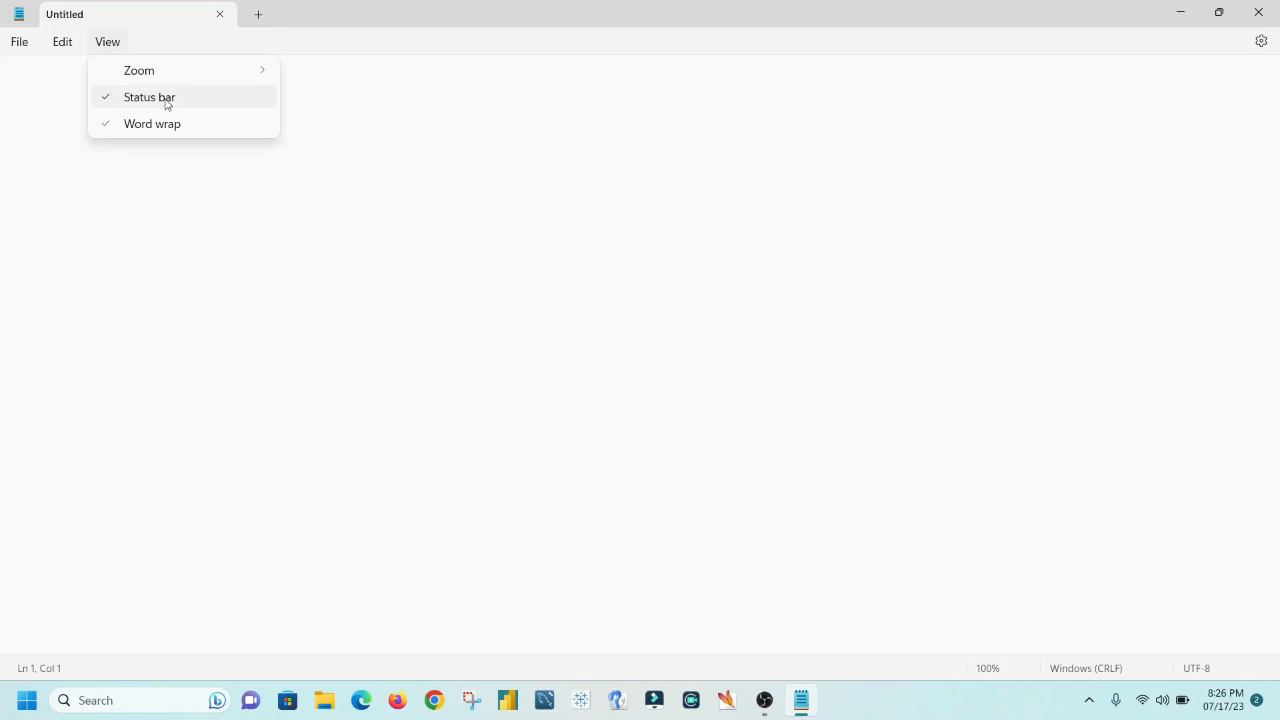
{"action": "left_click", "coordinate": [166, 97]}
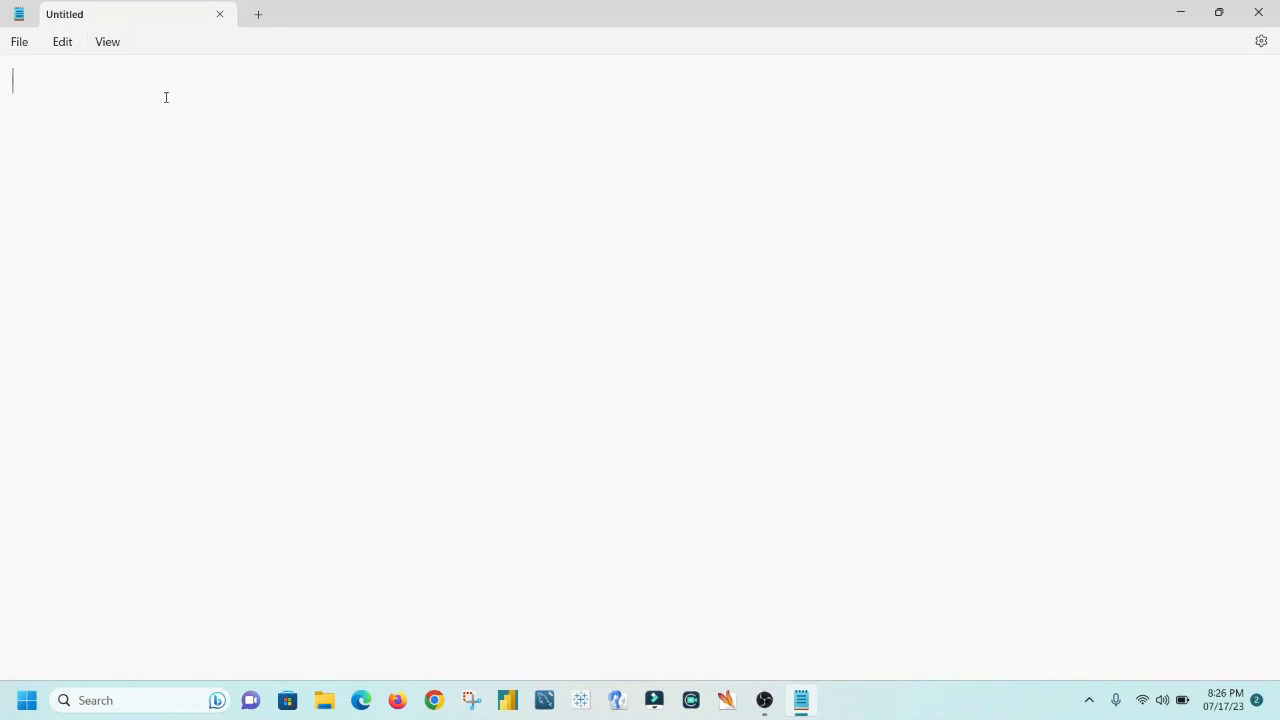
{"action": "left_click", "coordinate": [124, 47]}
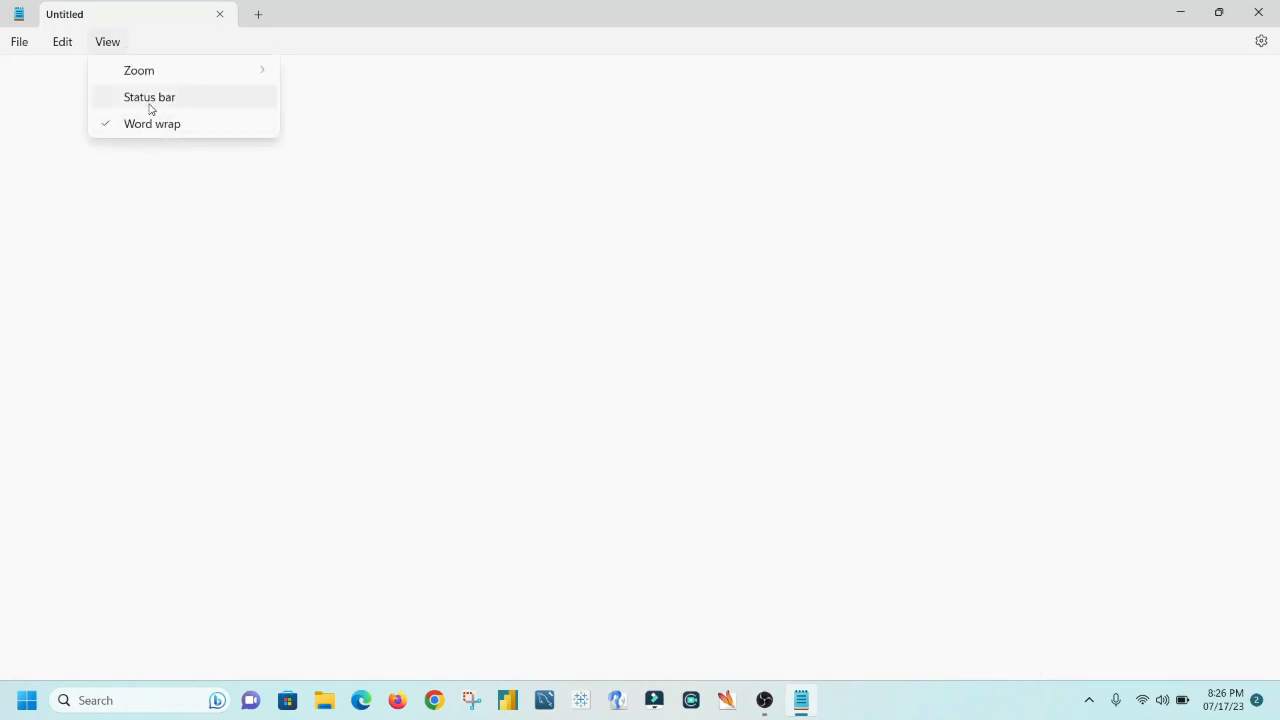
{"action": "left_click", "coordinate": [151, 98]}
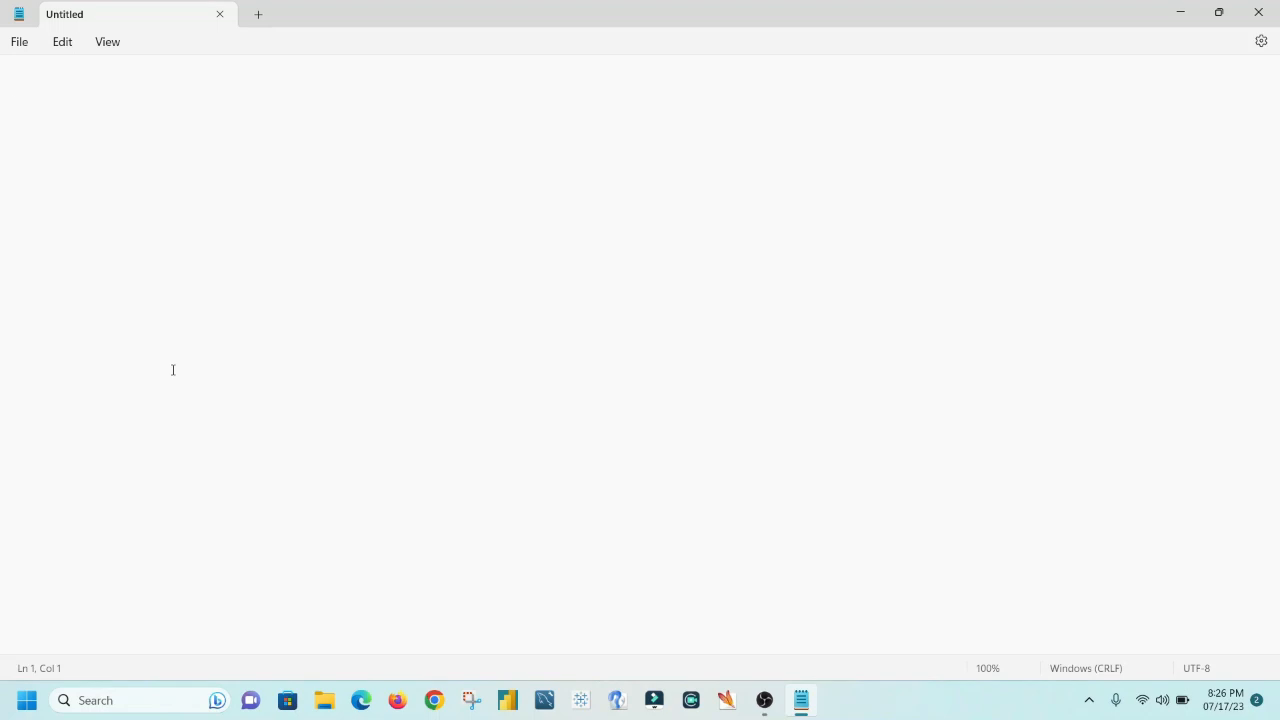
{"action": "left_click", "coordinate": [104, 44]}
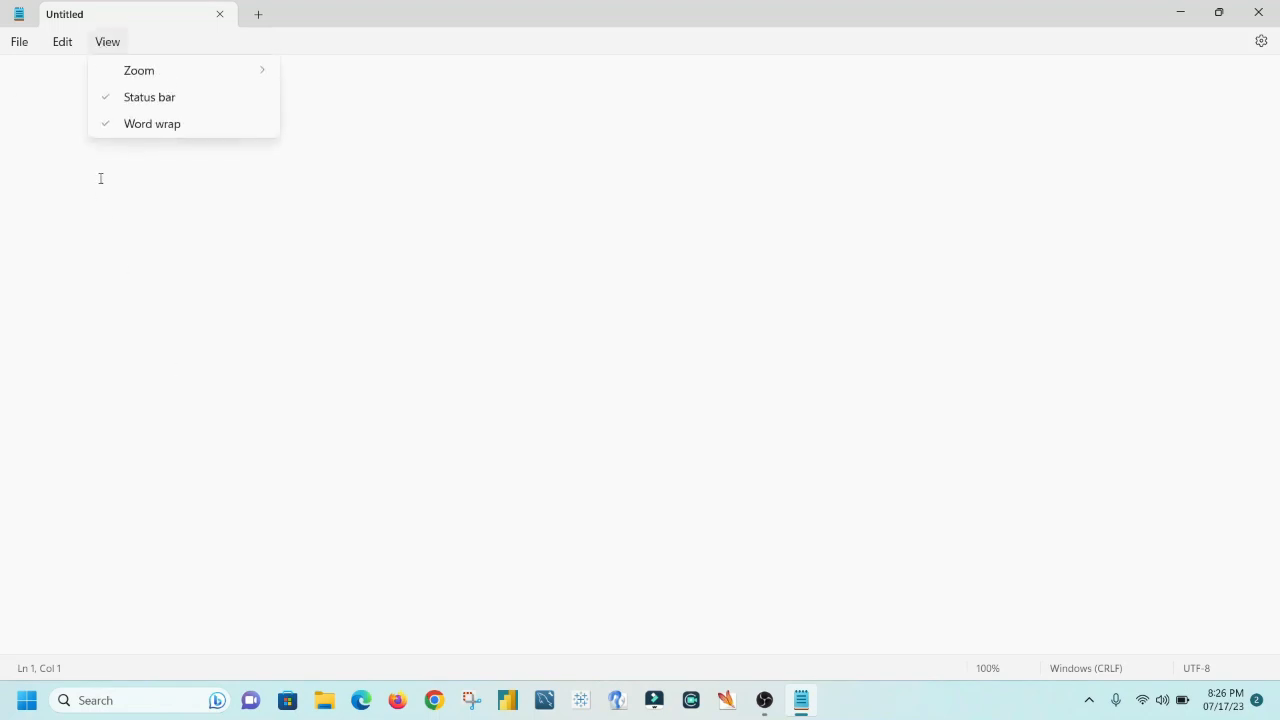
{"action": "left_click", "coordinate": [160, 126]}
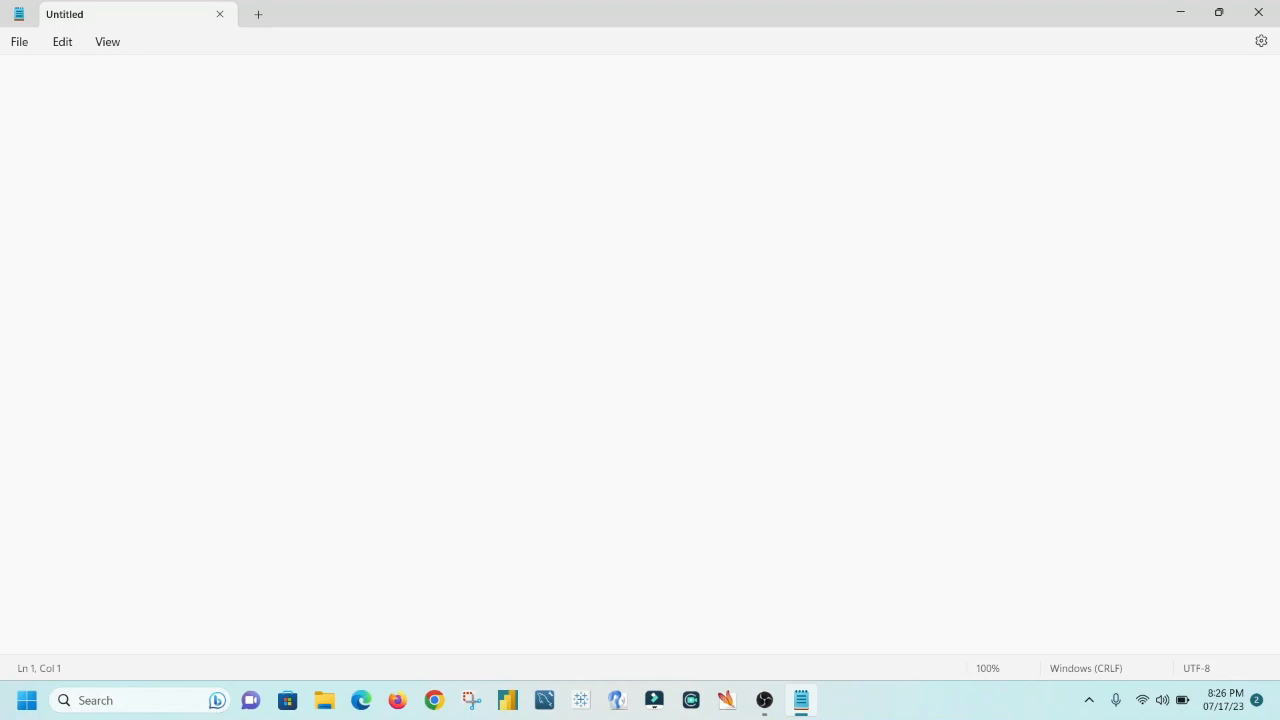
Write a long filler paragraph starting "lskjflksdfjk slkfjs" that spans several wrapped rows, and leave a blank line below it
{"action": "type", "text": "lskjflksdfjk "}
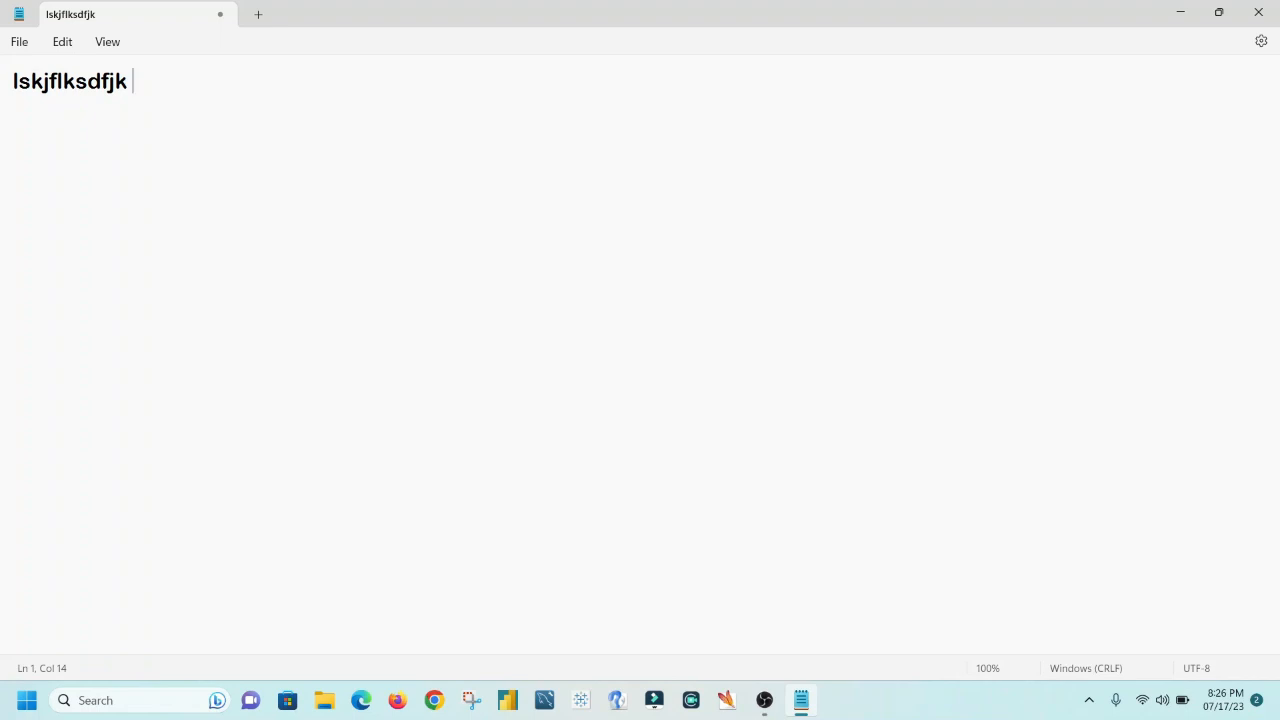
{"action": "type", "text": "slkfjs lk"}
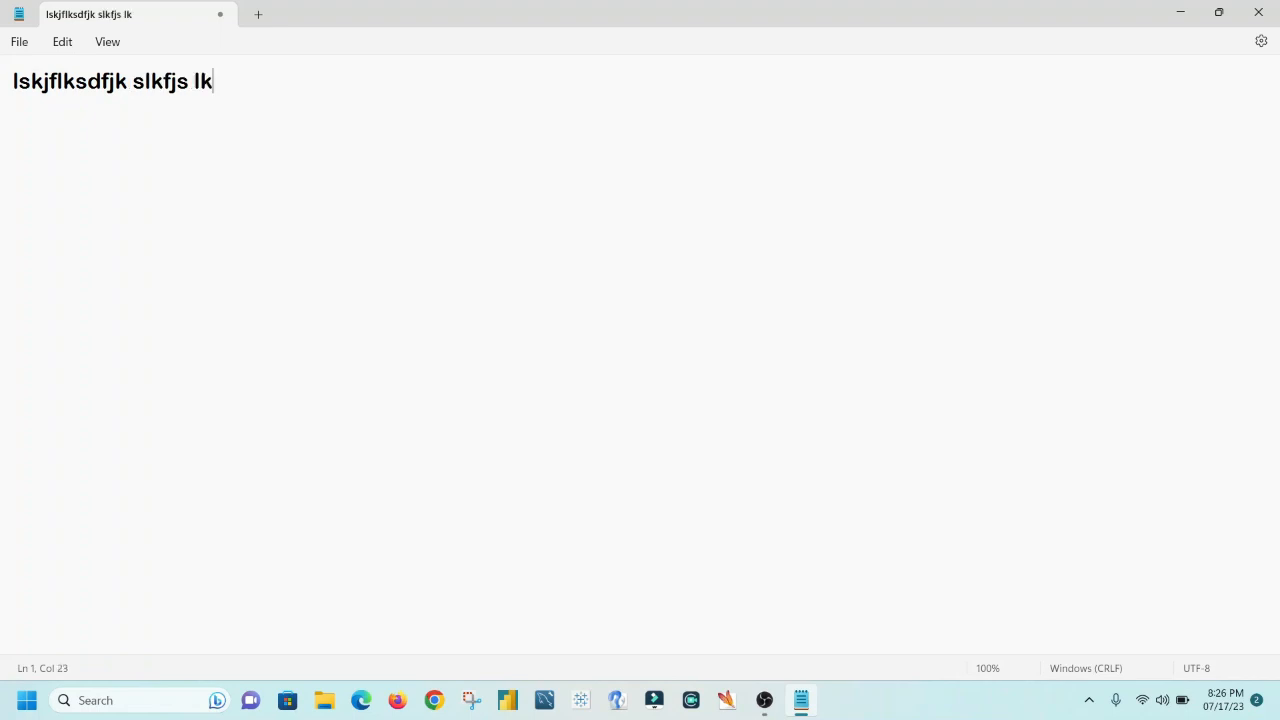
{"action": "type", "text": "fjsdlk sl flkdsjflk sdjlfkds jlkfjsdl kfjsdklf sdlkfj dlsk"}
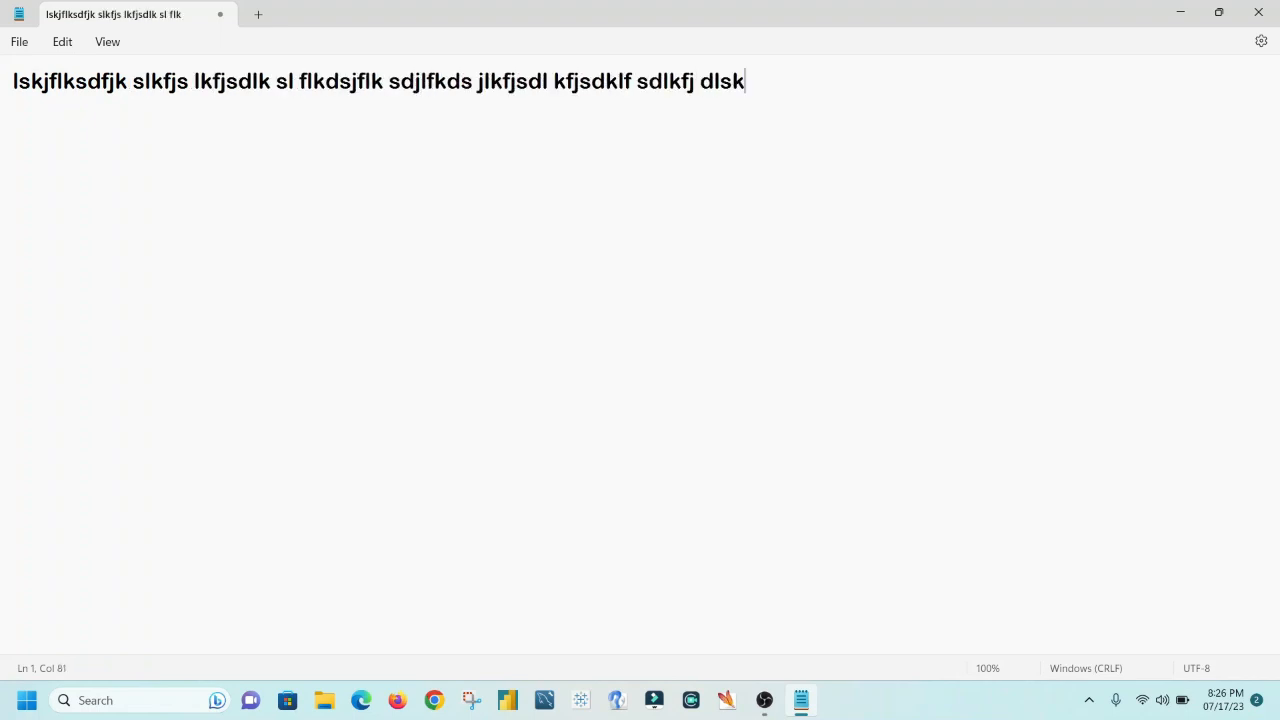
{"action": "type", "text": "jfkld sjflkds djfkldsj flksjf kldsjflkdsjfkldsjfkl sd"}
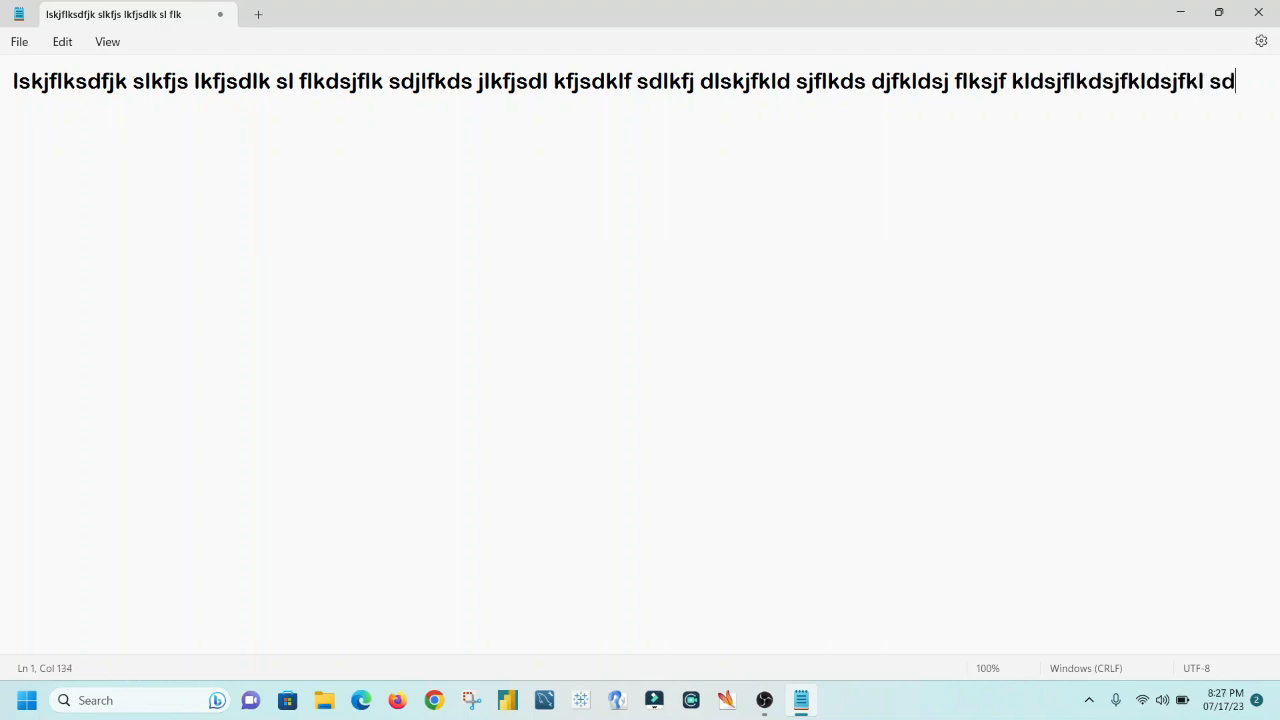
{"action": "type", "text": " sljfklds flkdsfj sklfj dklsfjlkds f"}
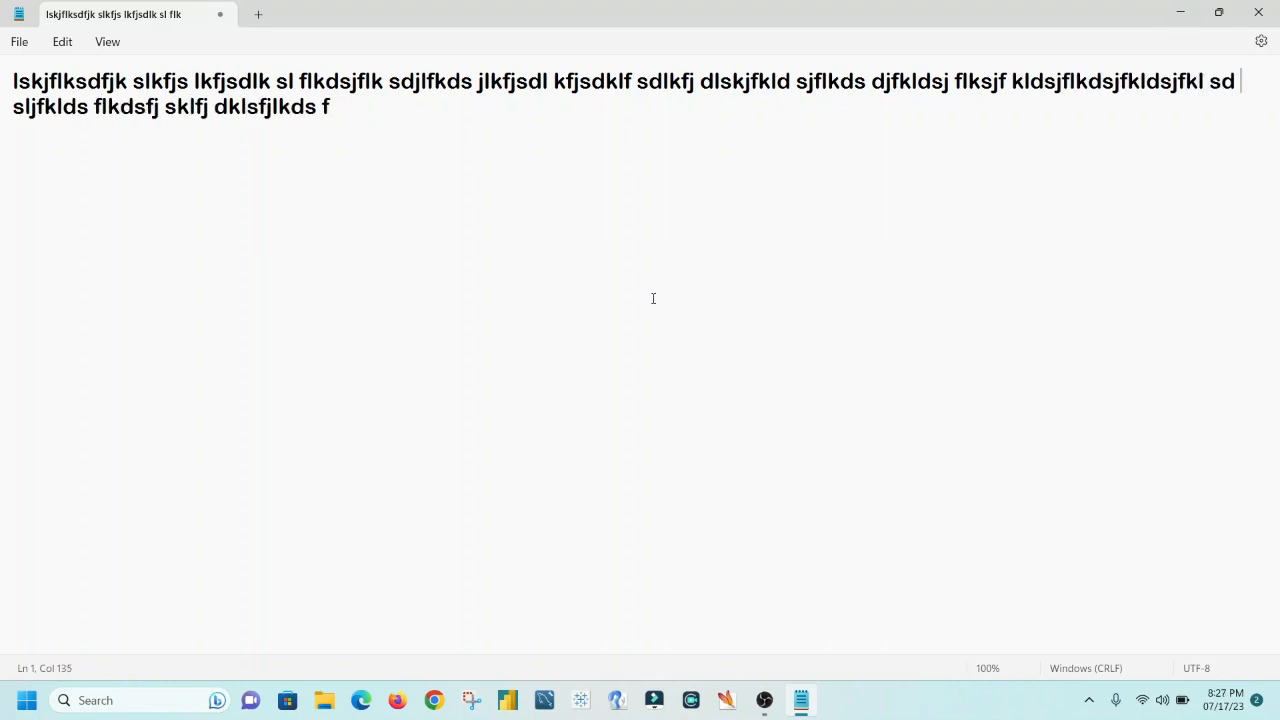
{"action": "type", "text": "sdfjls jflksjf kldsjfkls fjlks jflks fklsjflk sjfkld slkfsj"}
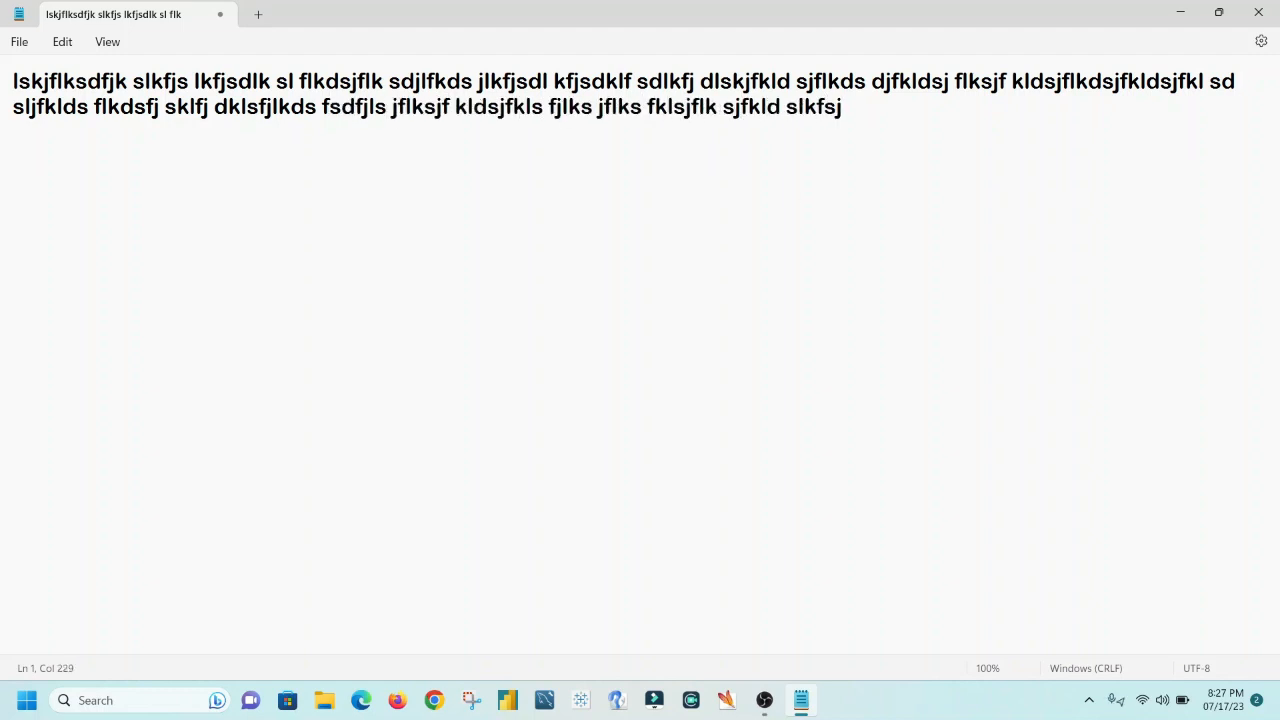
{"action": "type", "text": " klfjskl fjsdlkf jkldsfj kldsjflksdjfklds jfklds fjlkdsfj klsdfjkl dsjfklsd fjlksd fjklsd"}
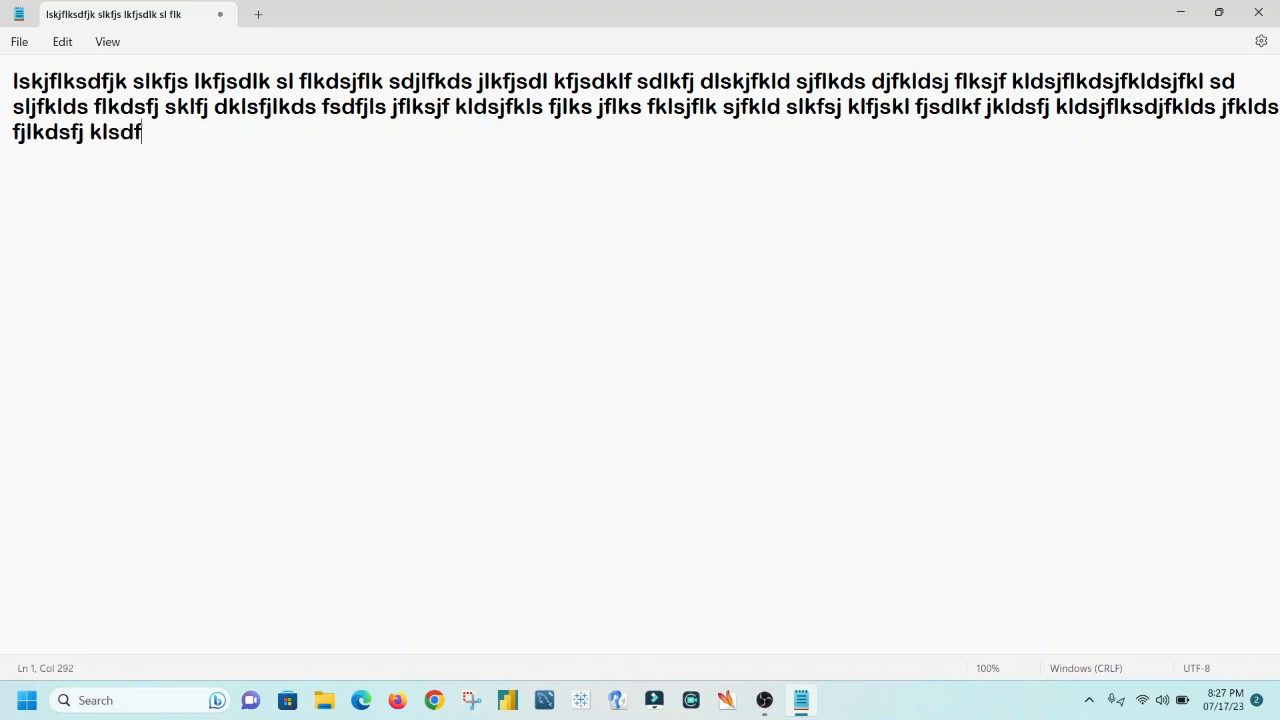
{"action": "key", "text": "Return"}
{"action": "key", "text": "Return"}
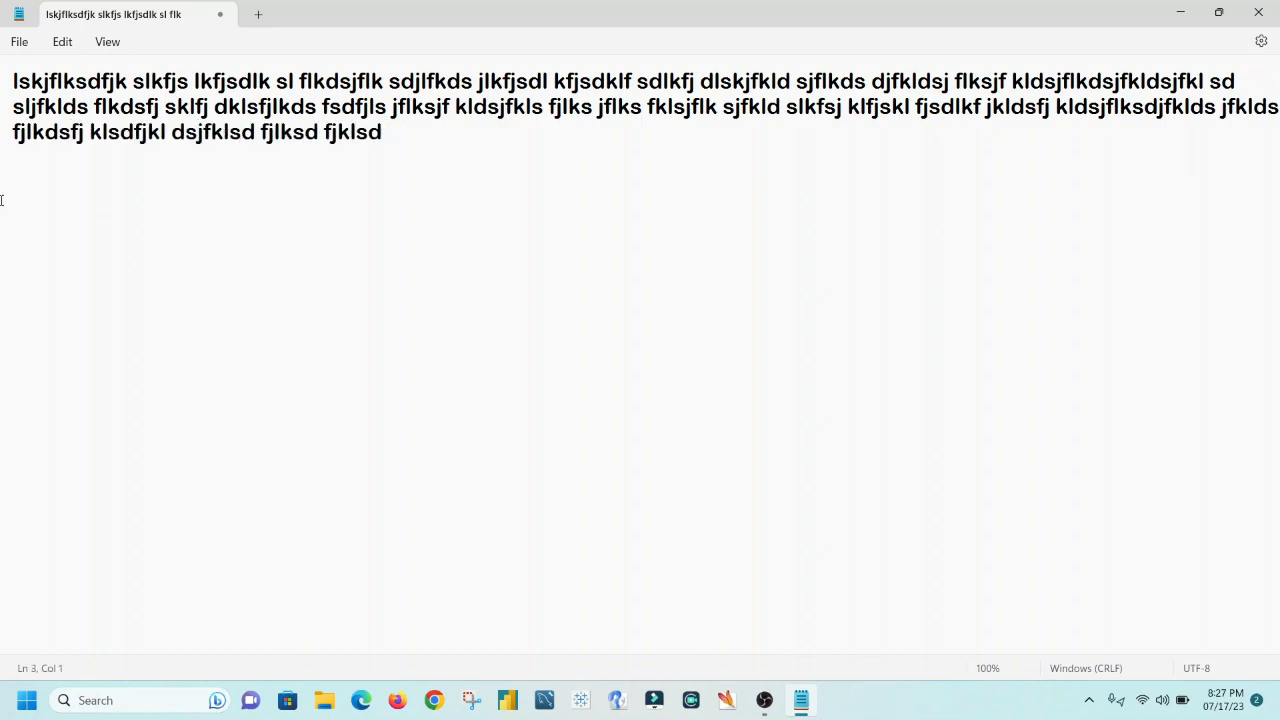
Turn off word wrap and write a long filler line starting "lfkj sdlfjklsa fjlksdjf" that runs past the window's width
{"action": "left_click", "coordinate": [108, 42]}
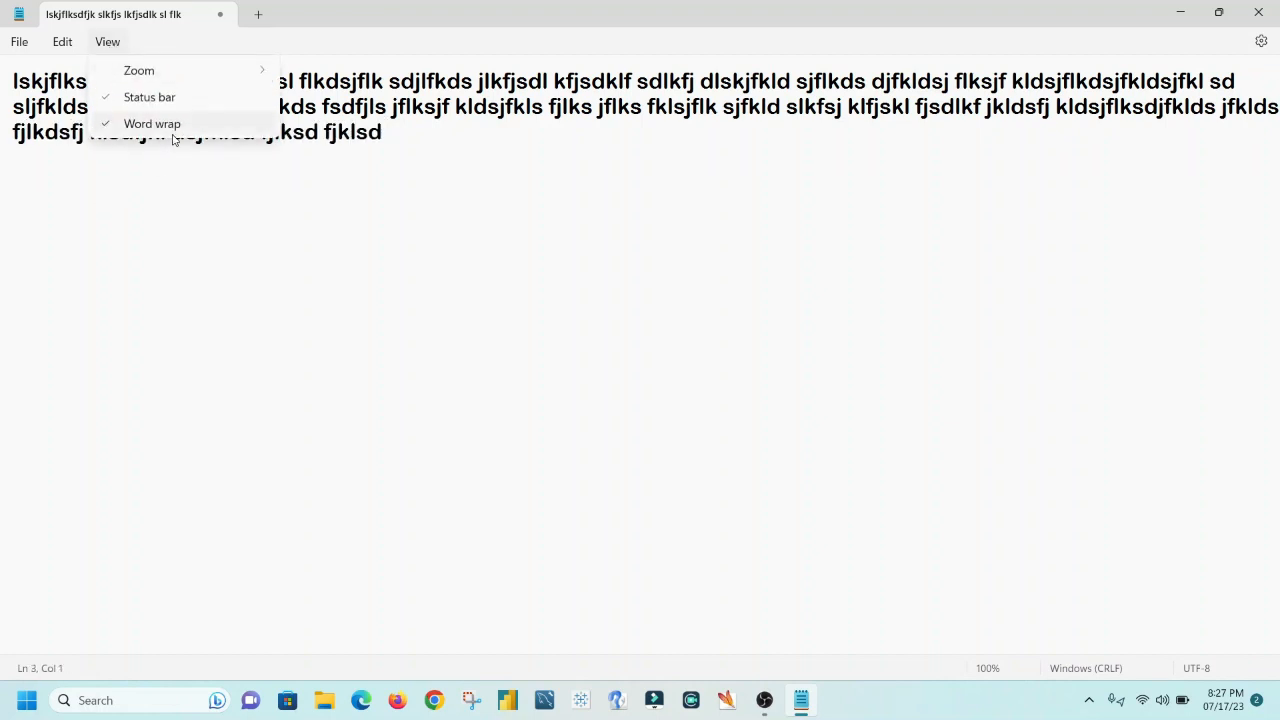
{"action": "left_click", "coordinate": [104, 128]}
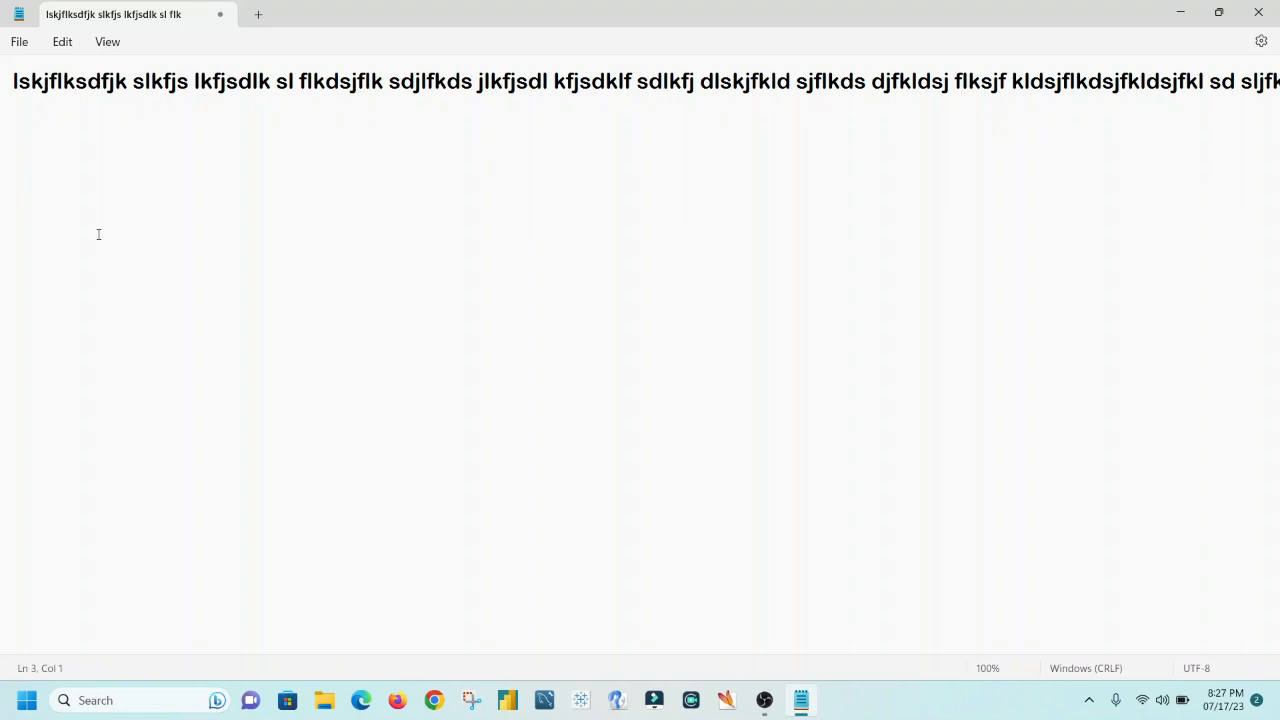
{"action": "type", "text": "lfkj sdlfjklsa fjlksdjf klsd"}
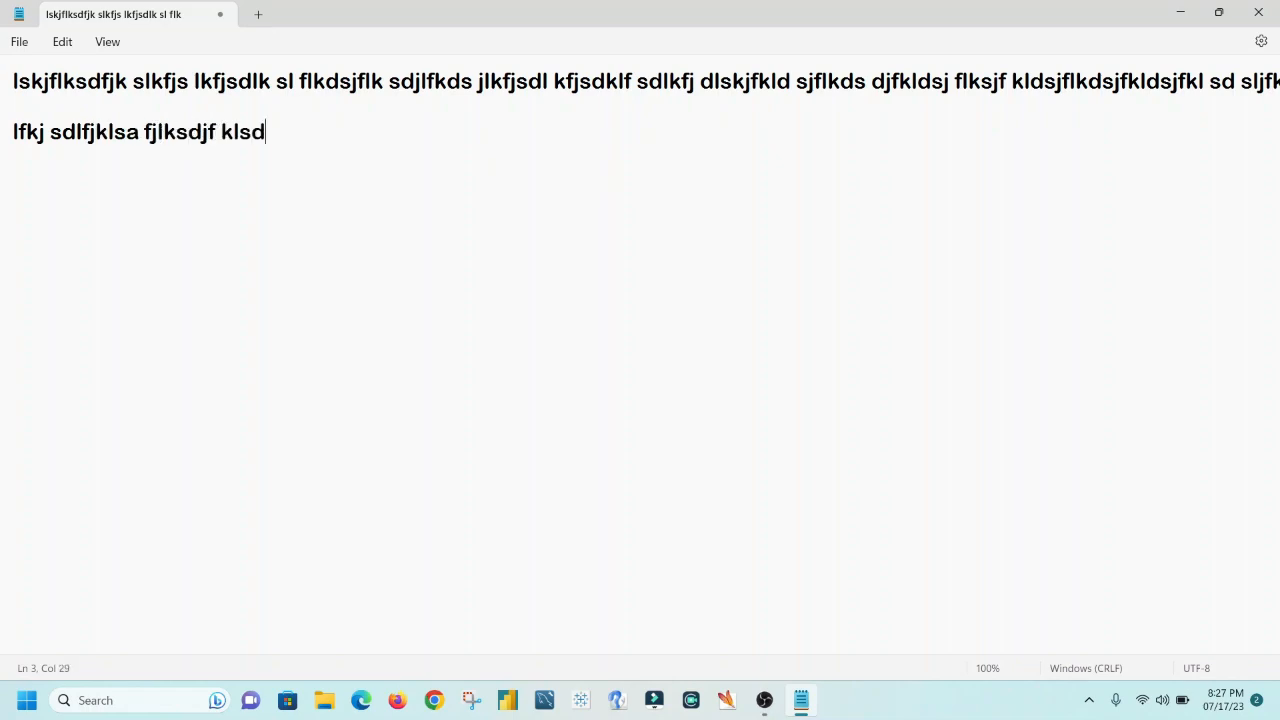
{"action": "type", "text": "jflk sdjflkds jfkldsj fklsdjflksdjfklsd jflkdsj fkldsjf kldsjflksd"}
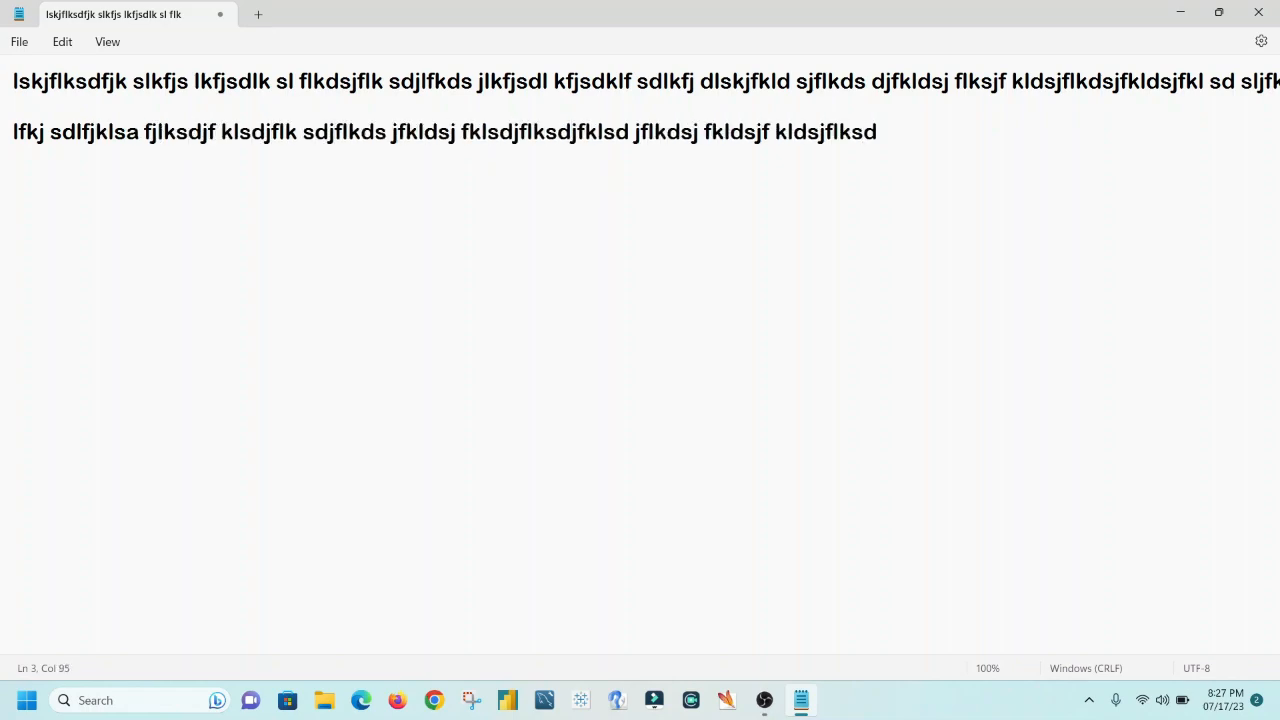
{"action": "type", "text": " jfkls jfklsdj fkldsjklf dsjklfdj lkfjds klfdjsklf jslkfjdskl f"}
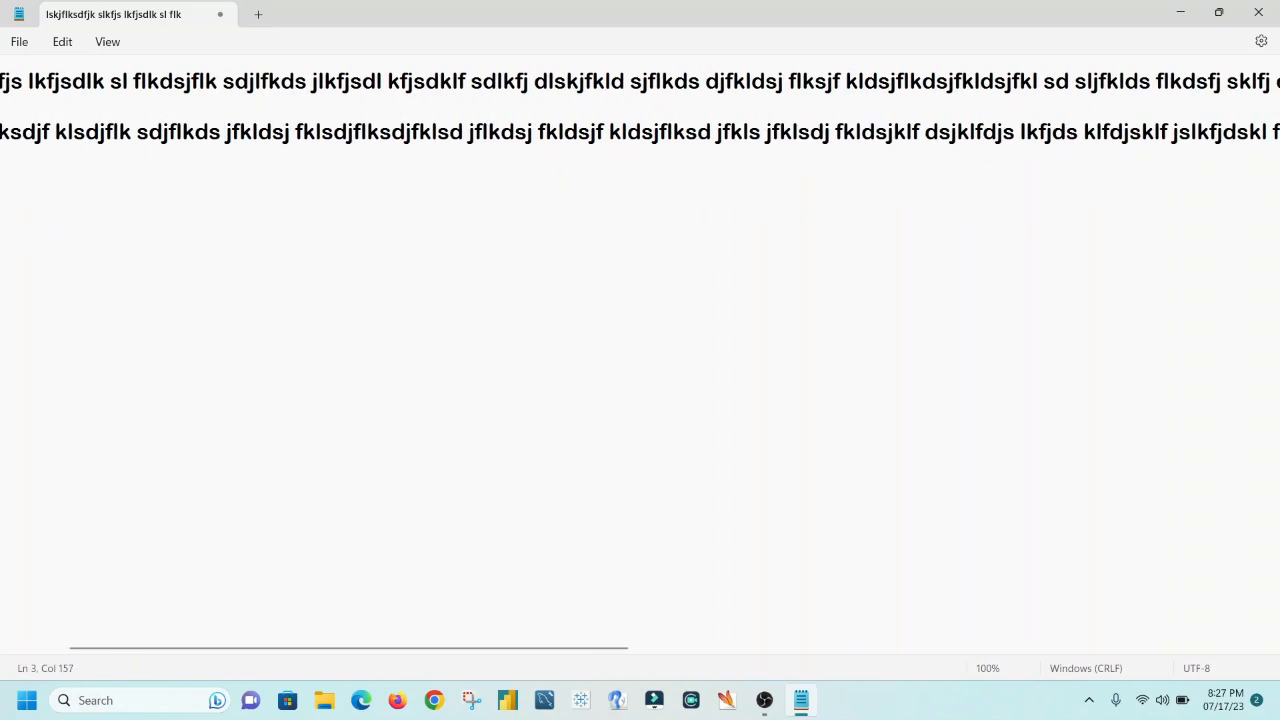
{"action": "type", "text": "jdskl fjklsdfj dslkfj dslkfjds klfdjskl fjdskl fjdskl"}
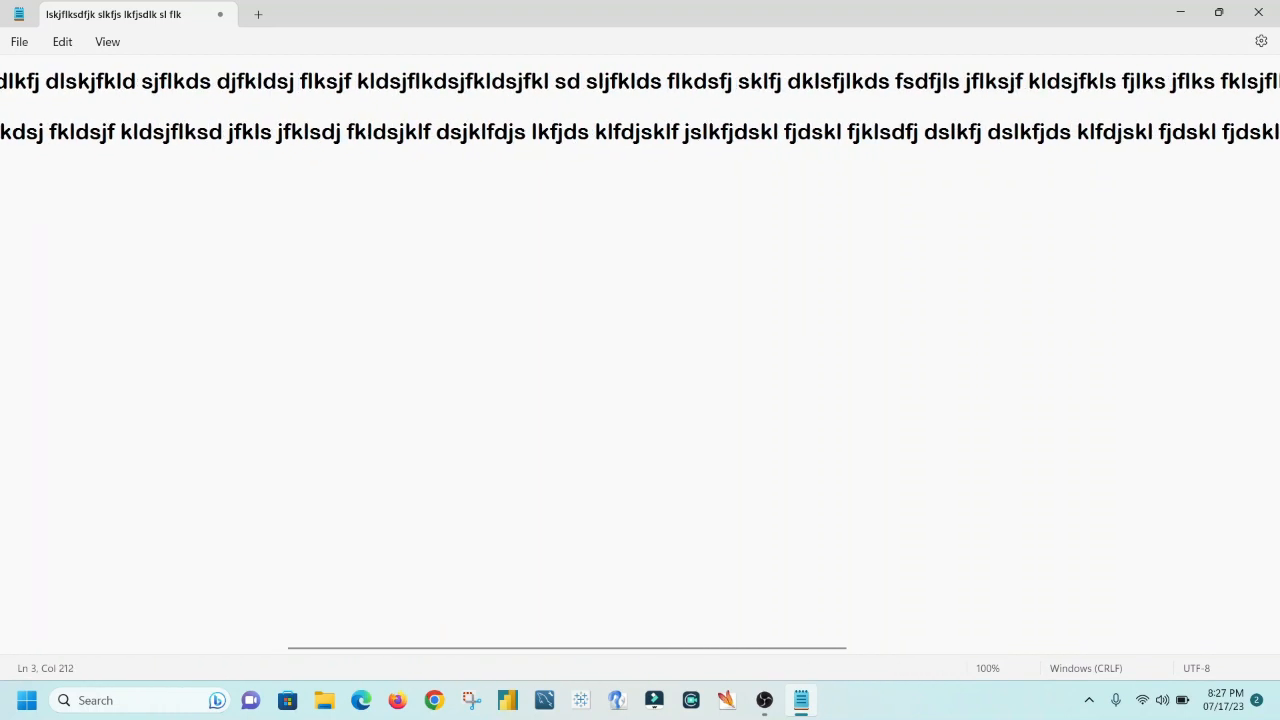
Add two short filler lines, "fjdsljf ldksjfkl dsfsd" and "lsdkjfklds jfkls", below the long line, ending with a line break
{"action": "key", "text": "Return"}
{"action": "type", "text": "fjdsljf ldksjfkl dsfsd"}
{"action": "key", "text": "Return"}
{"action": "type", "text": "lsdkjfklds jfkls"}
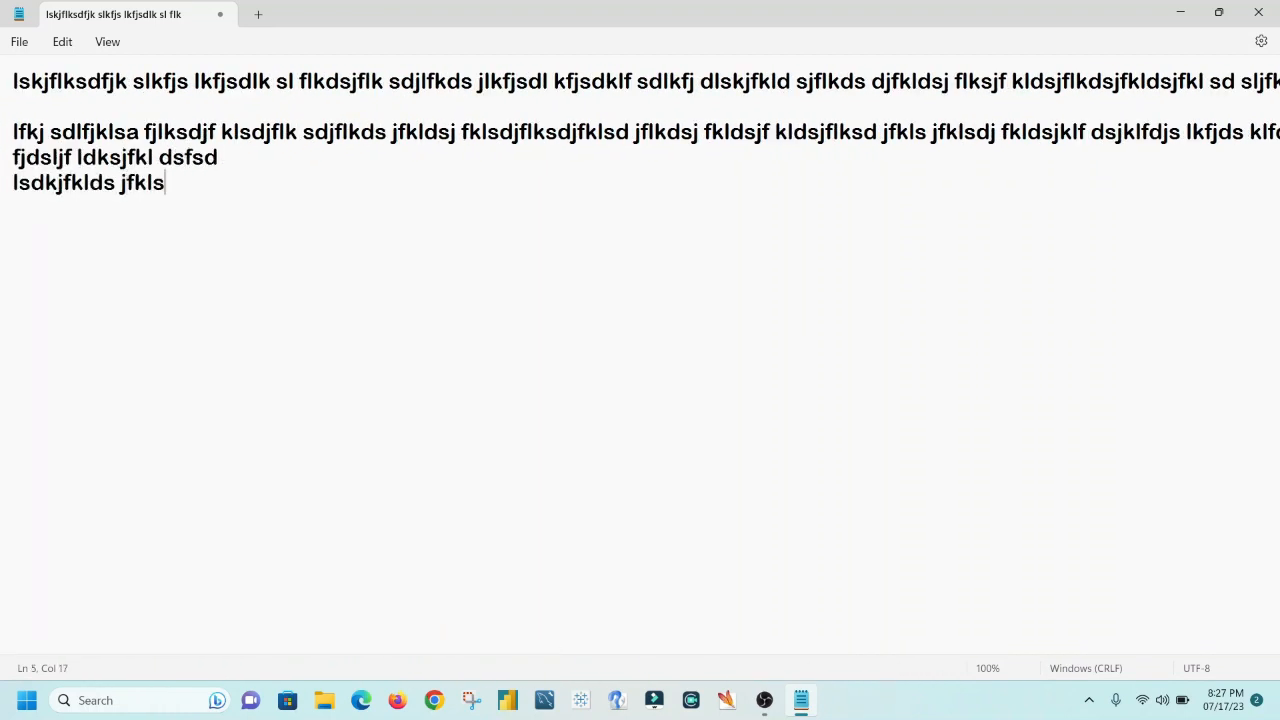
{"action": "key", "text": "Return"}
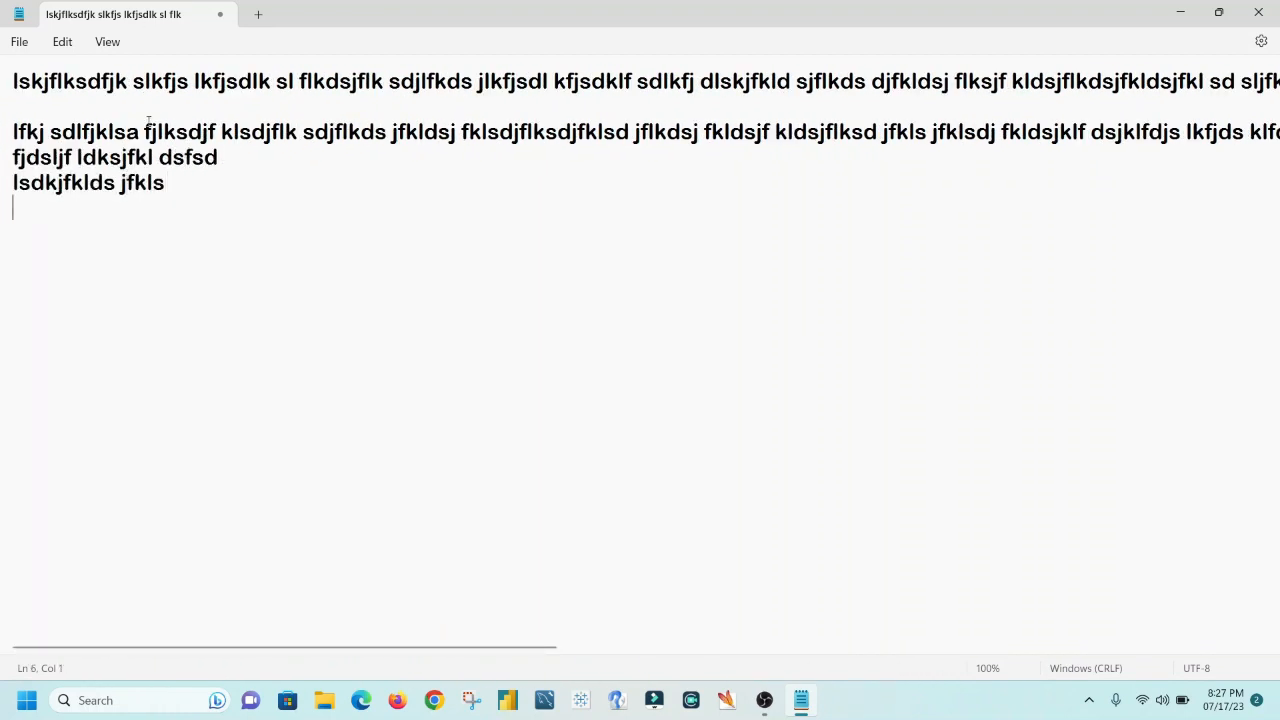
Turn word wrap back on
{"action": "left_click", "coordinate": [116, 45]}
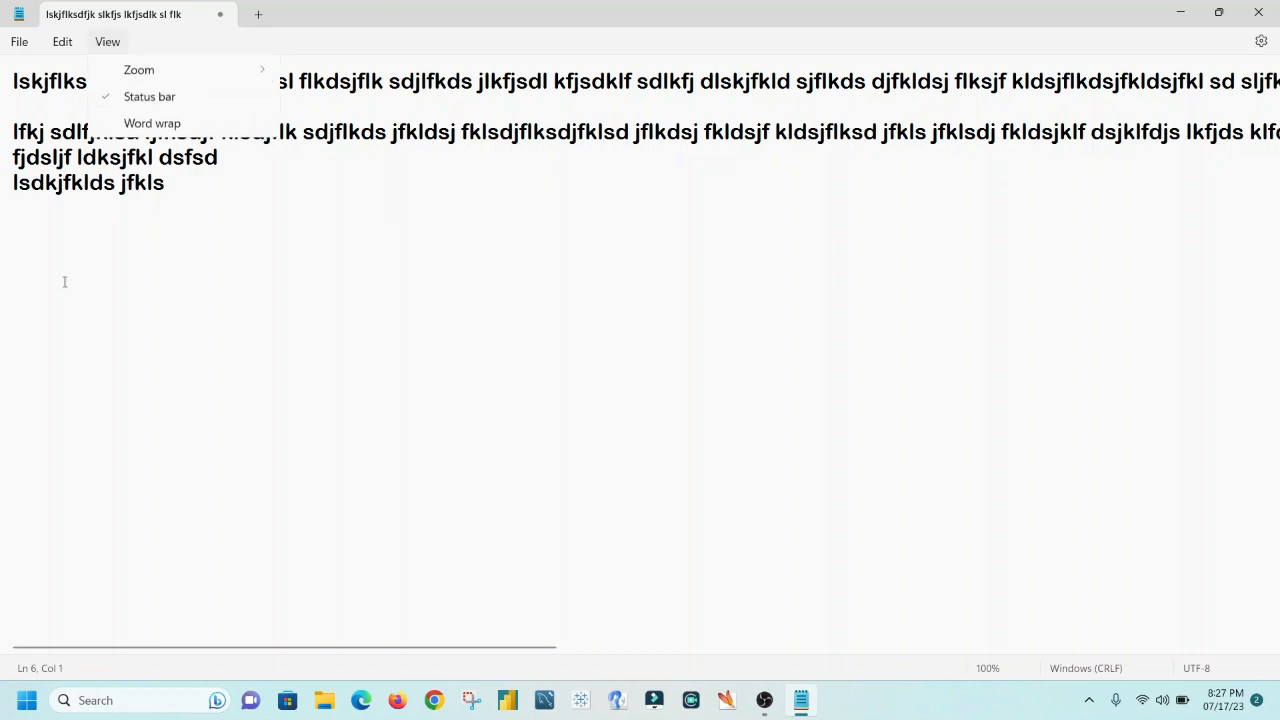
{"action": "left_click", "coordinate": [151, 128]}
{"action": "left_click", "coordinate": [114, 44]}
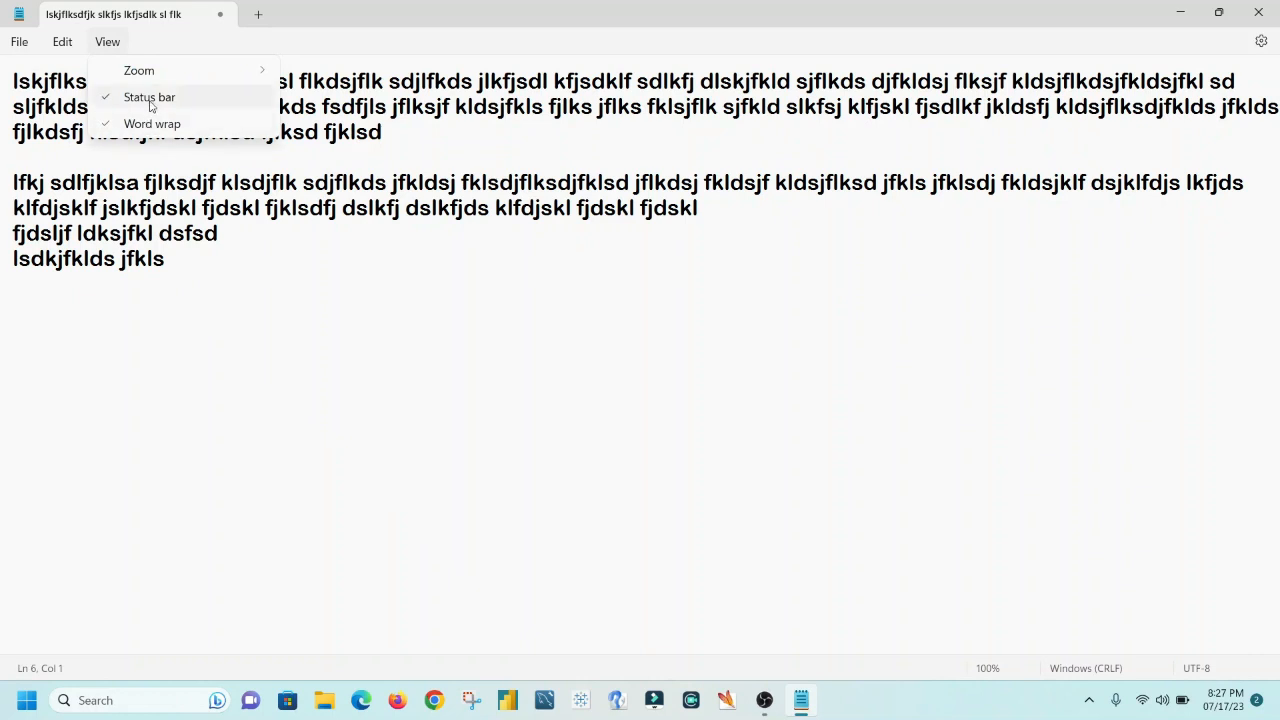
{"action": "left_click", "coordinate": [60, 47]}
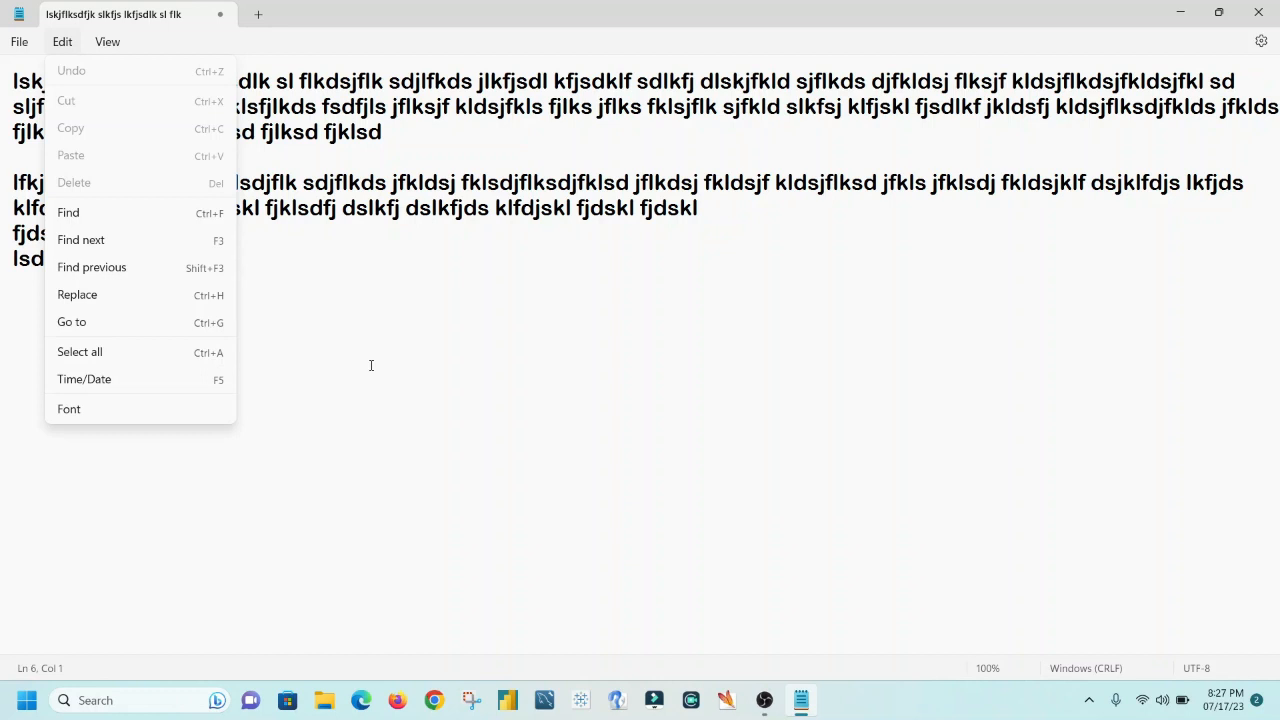
{"action": "left_click", "coordinate": [428, 390]}
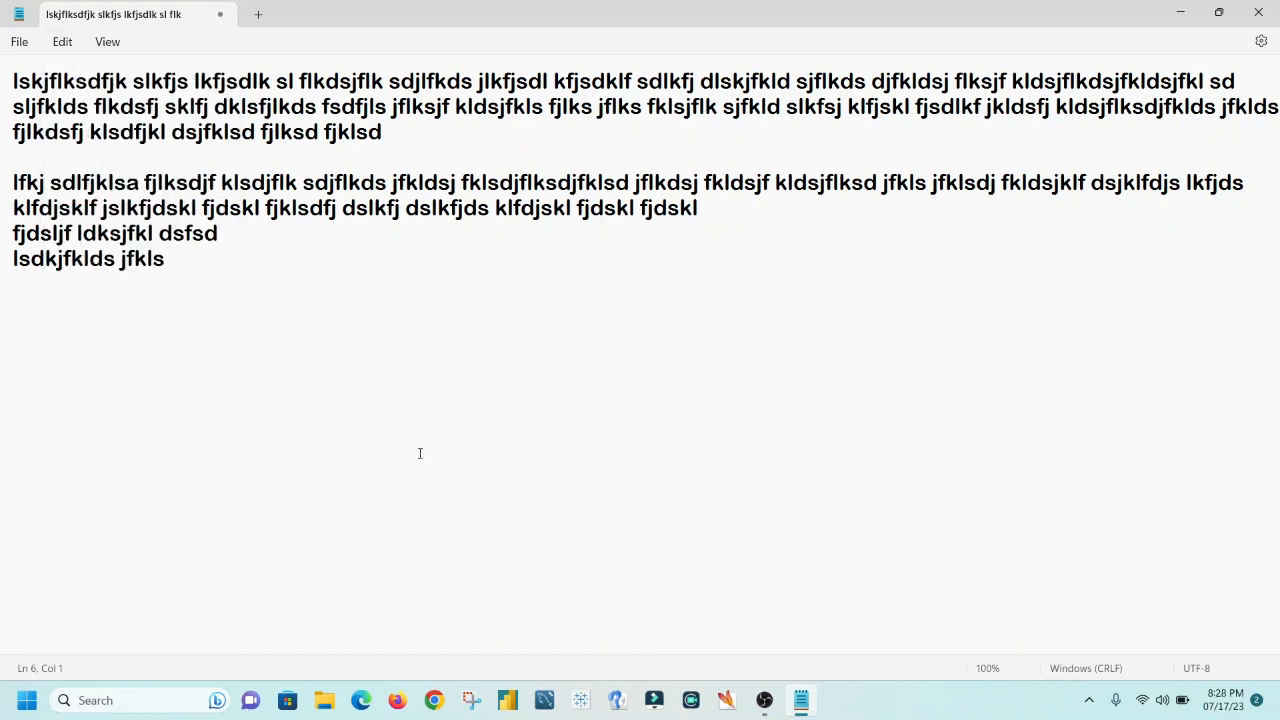
Select all the filler text and cut it from the document
{"action": "key", "text": "ctrl+a"}
{"action": "key", "text": "ctrl+c"}
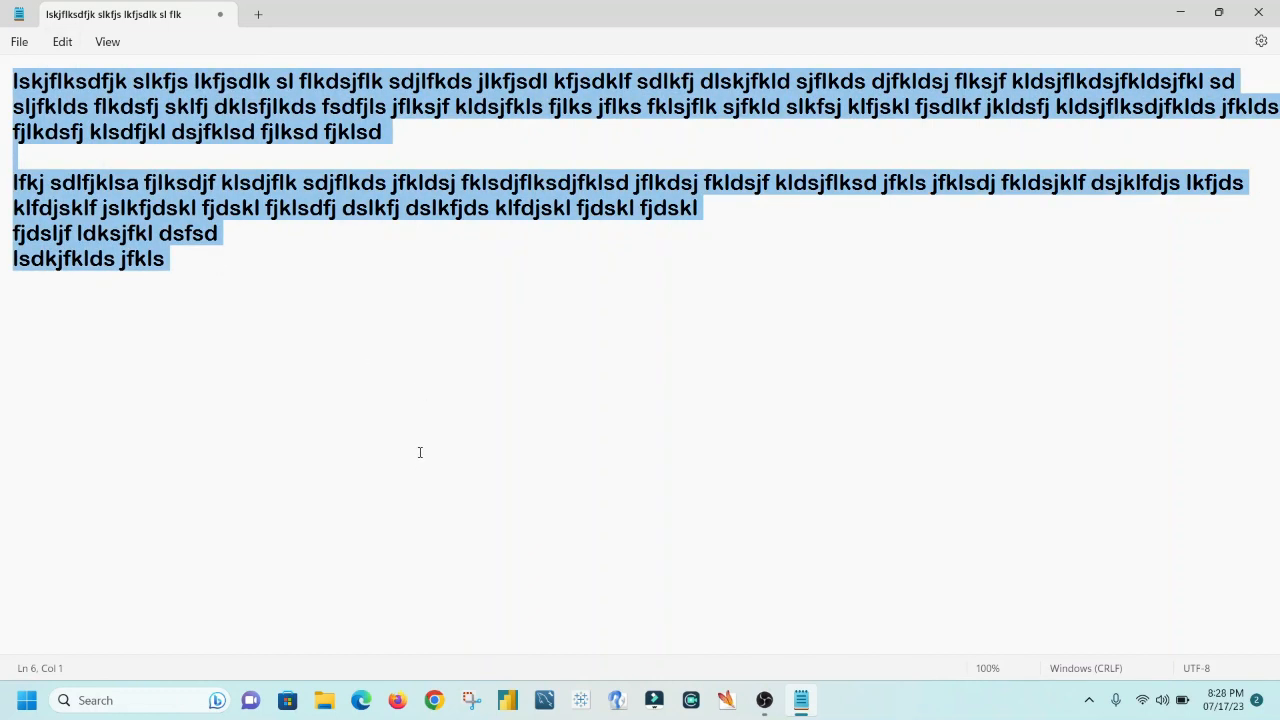
{"action": "left_click", "coordinate": [64, 43]}
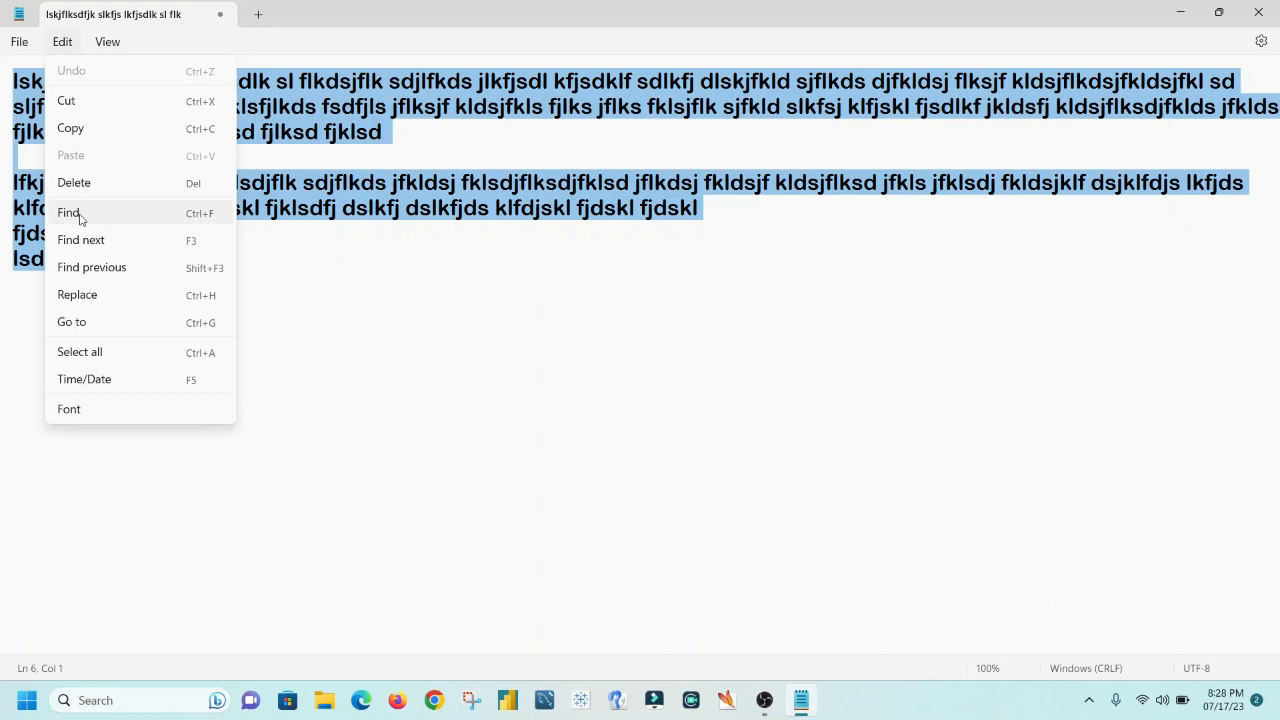
{"action": "left_click", "coordinate": [101, 350]}
{"action": "left_click", "coordinate": [74, 44]}
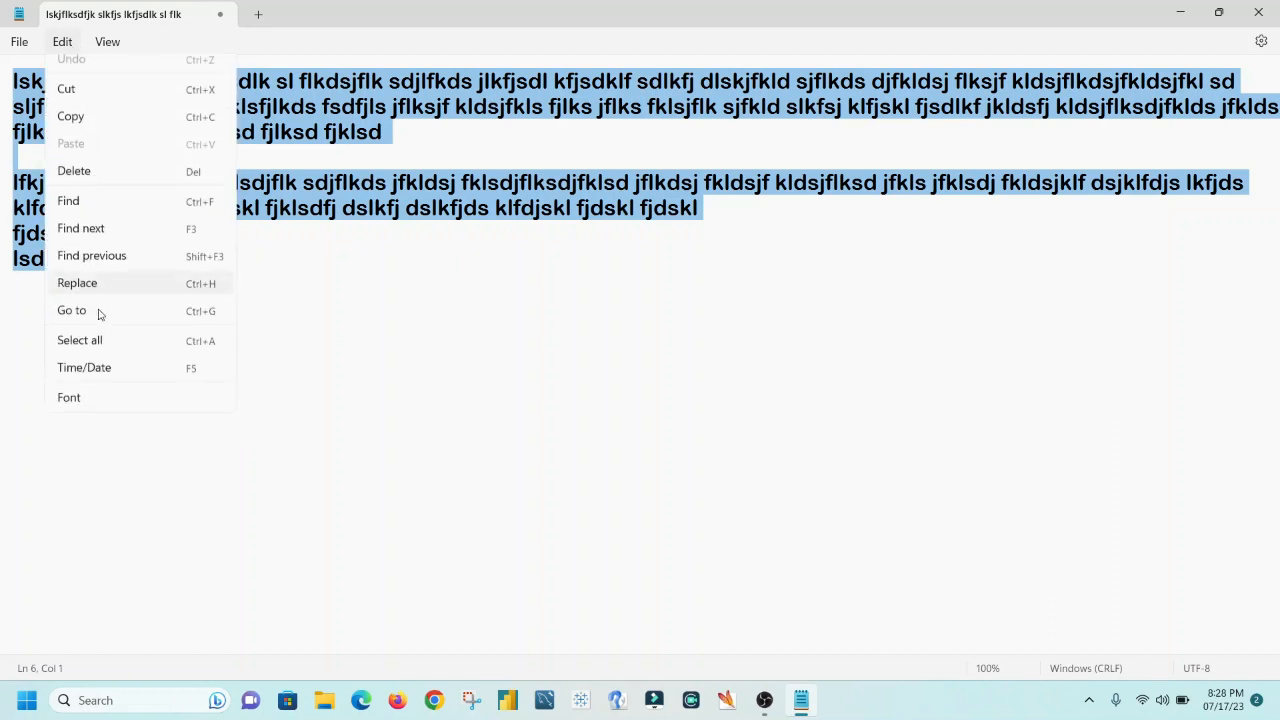
{"action": "left_click", "coordinate": [94, 103]}
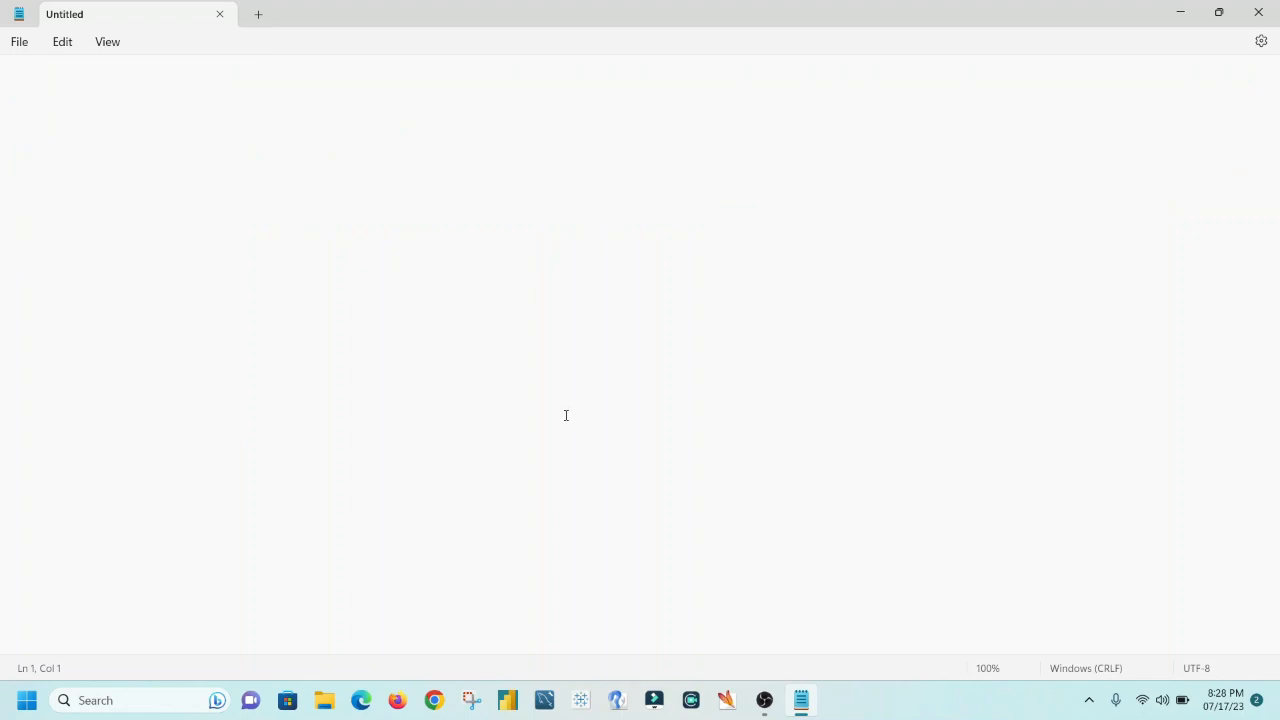
Insert ten line breaks in the empty document and paste the cut text twice below them
{"action": "key", "text": "Return"}
{"action": "key", "text": "Return"}
{"action": "key", "text": "Return"}
{"action": "key", "text": "Return"}
{"action": "key", "text": "Return"}
{"action": "key", "text": "Return"}
{"action": "key", "text": "Return"}
{"action": "key", "text": "Return"}
{"action": "key", "text": "Return"}
{"action": "key", "text": "Return"}
{"action": "left_click", "coordinate": [63, 43]}
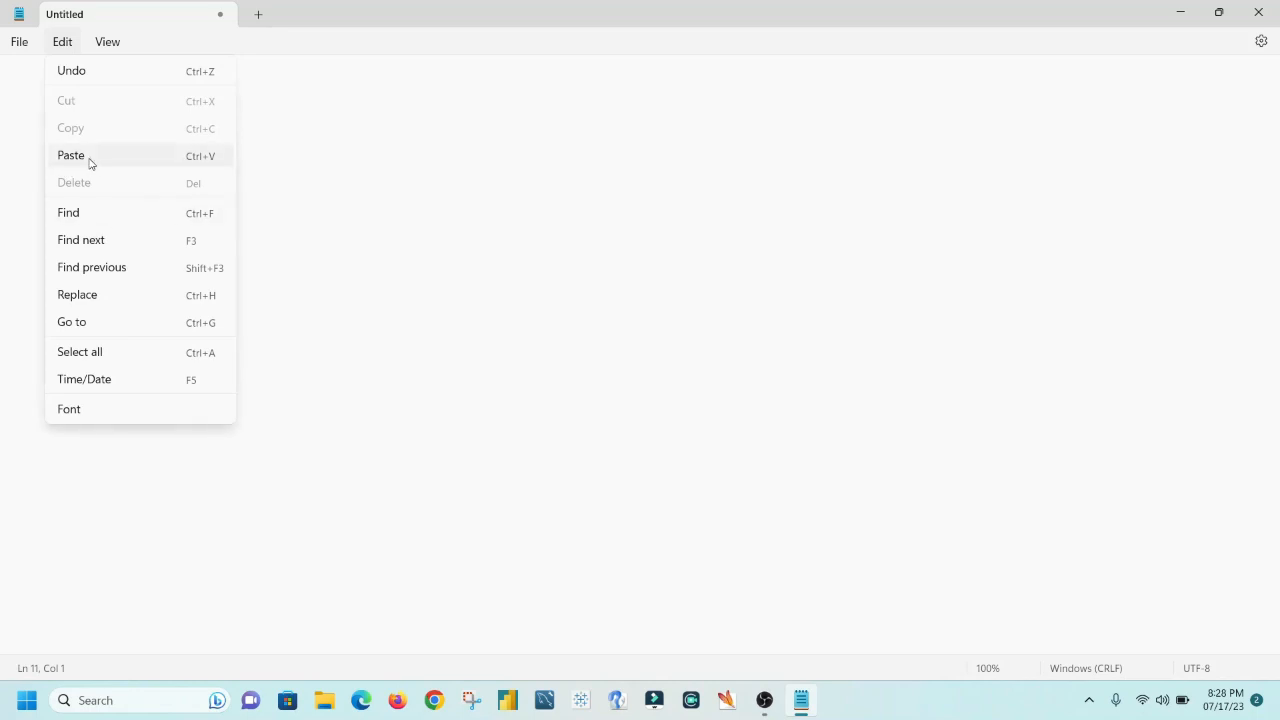
{"action": "left_click", "coordinate": [71, 156]}
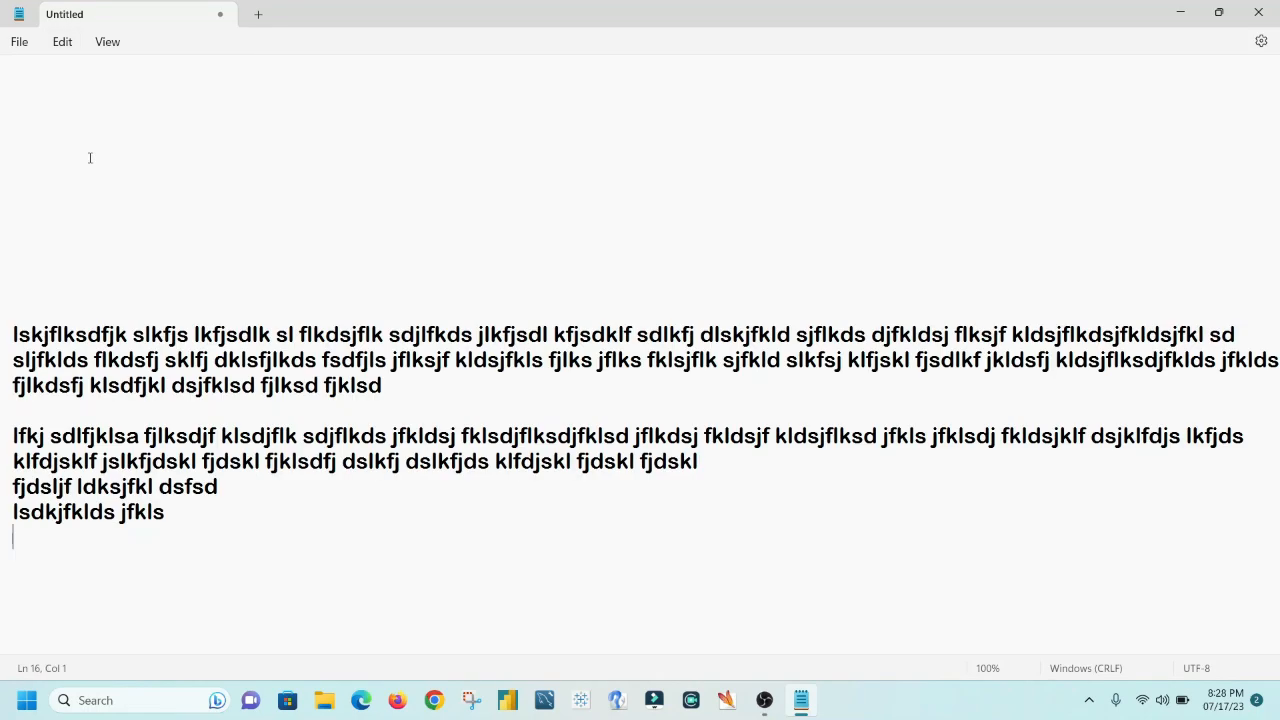
{"action": "left_click", "coordinate": [62, 44]}
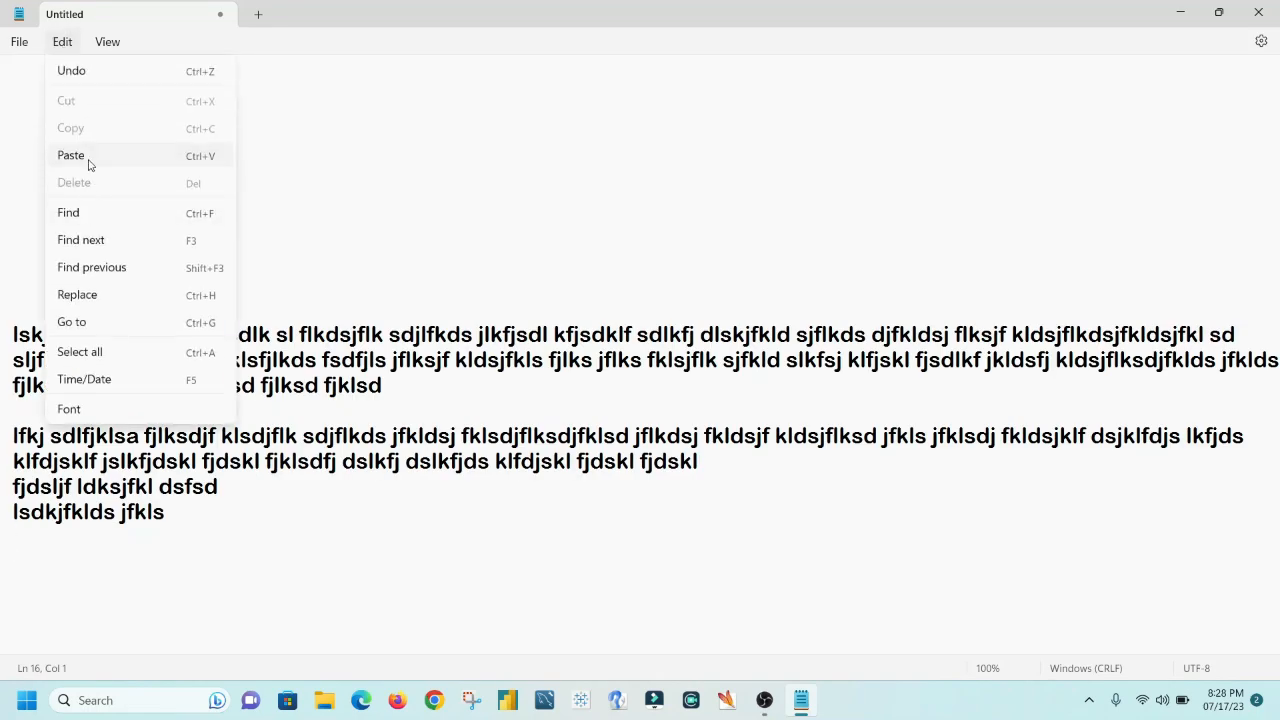
{"action": "left_click", "coordinate": [89, 158]}
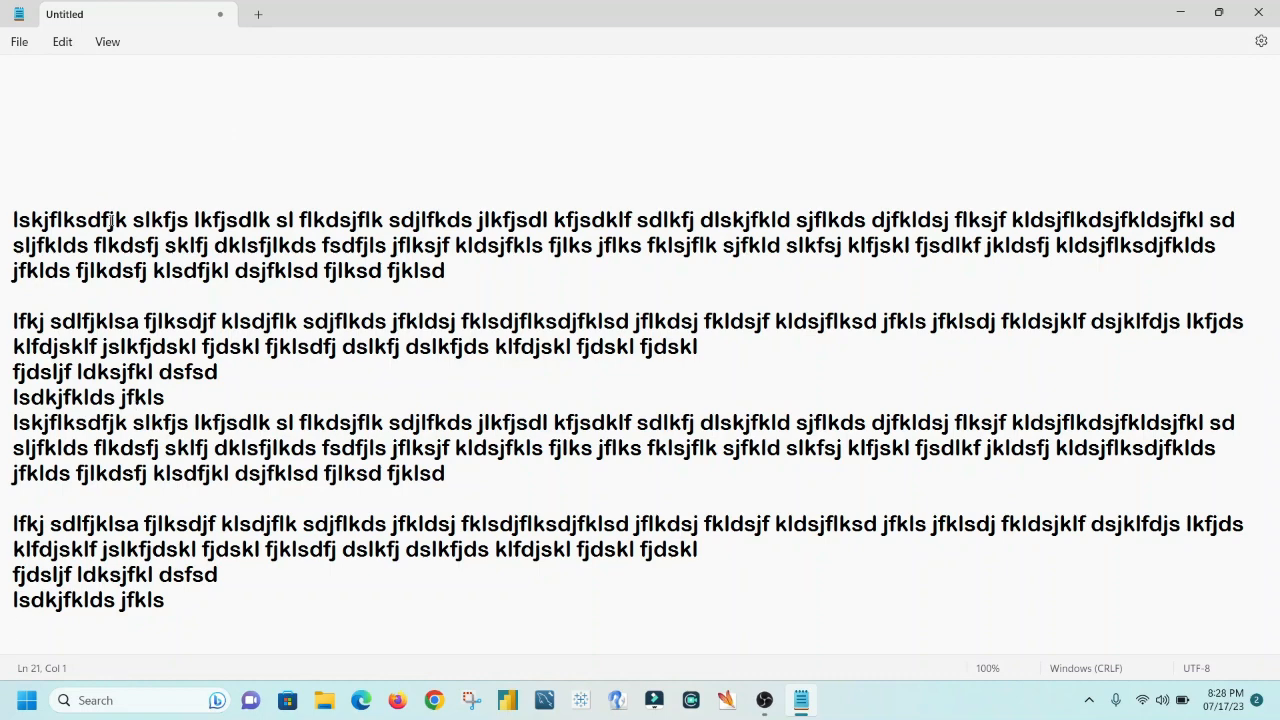
Select the whole text, delete it, and undo the deletion
{"action": "left_click", "coordinate": [62, 43]}
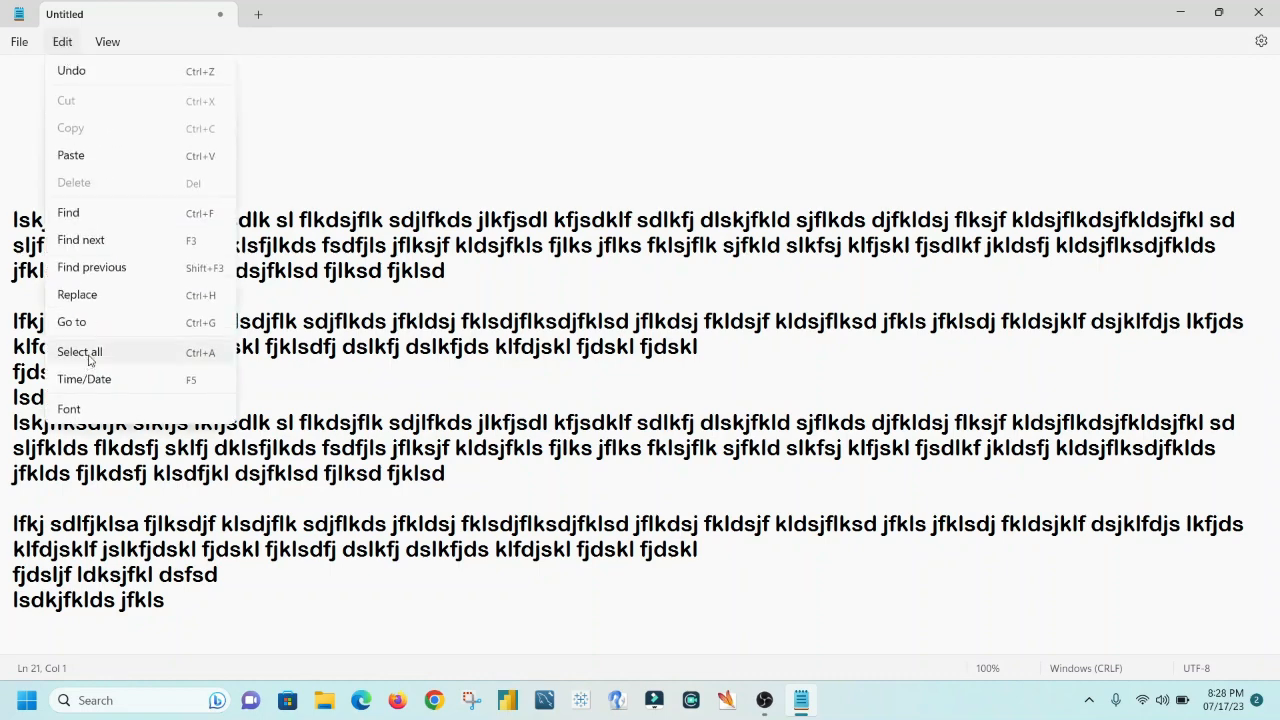
{"action": "left_click", "coordinate": [97, 355]}
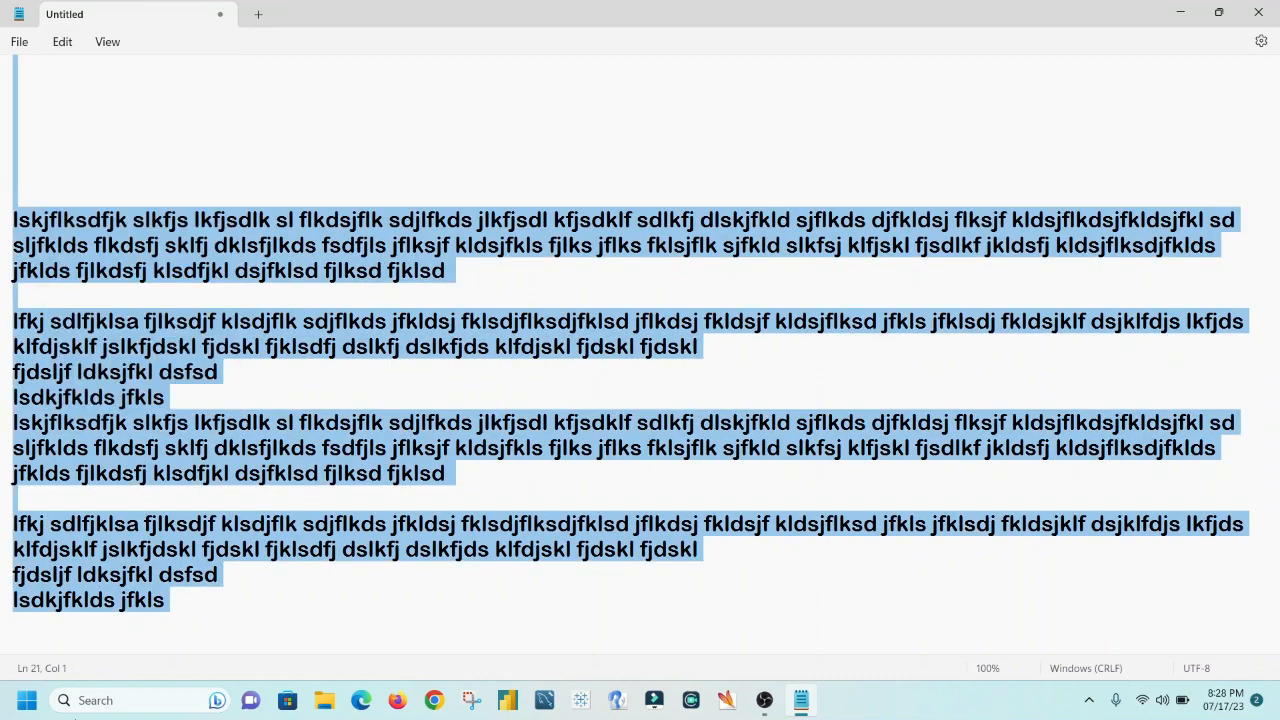
{"action": "left_click", "coordinate": [64, 43]}
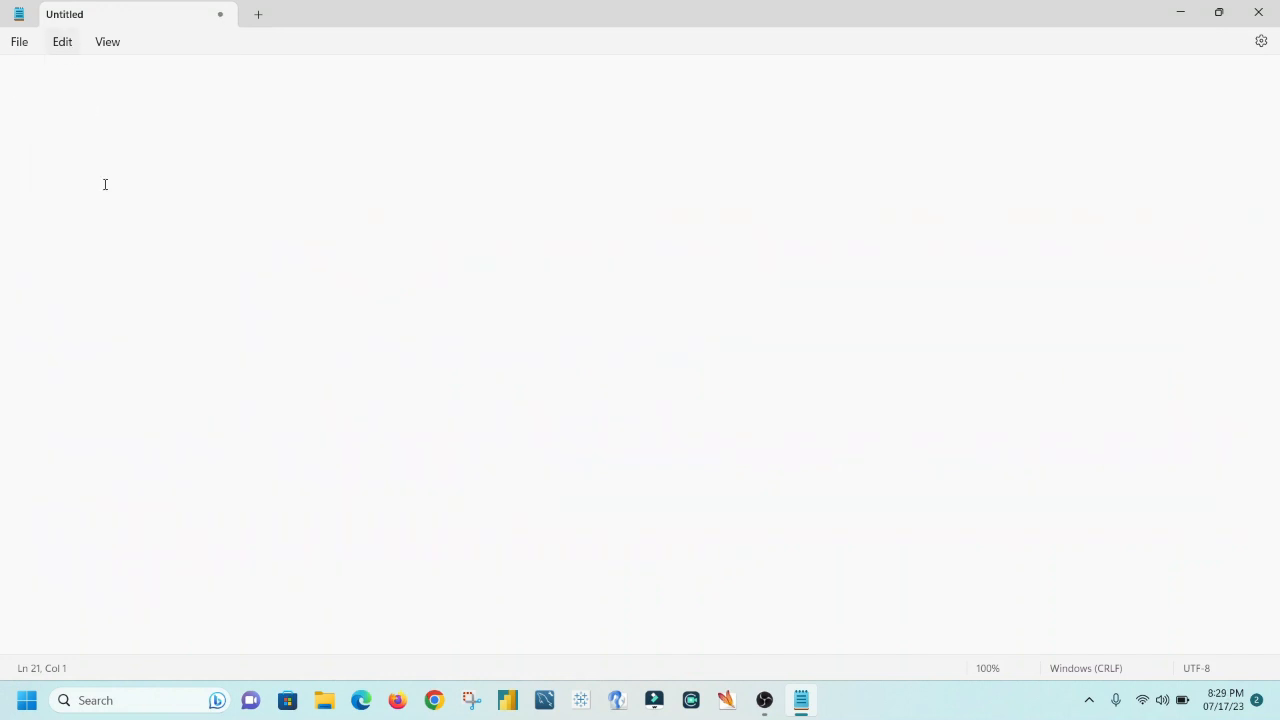
{"action": "left_click", "coordinate": [103, 183]}
{"action": "left_click", "coordinate": [62, 44]}
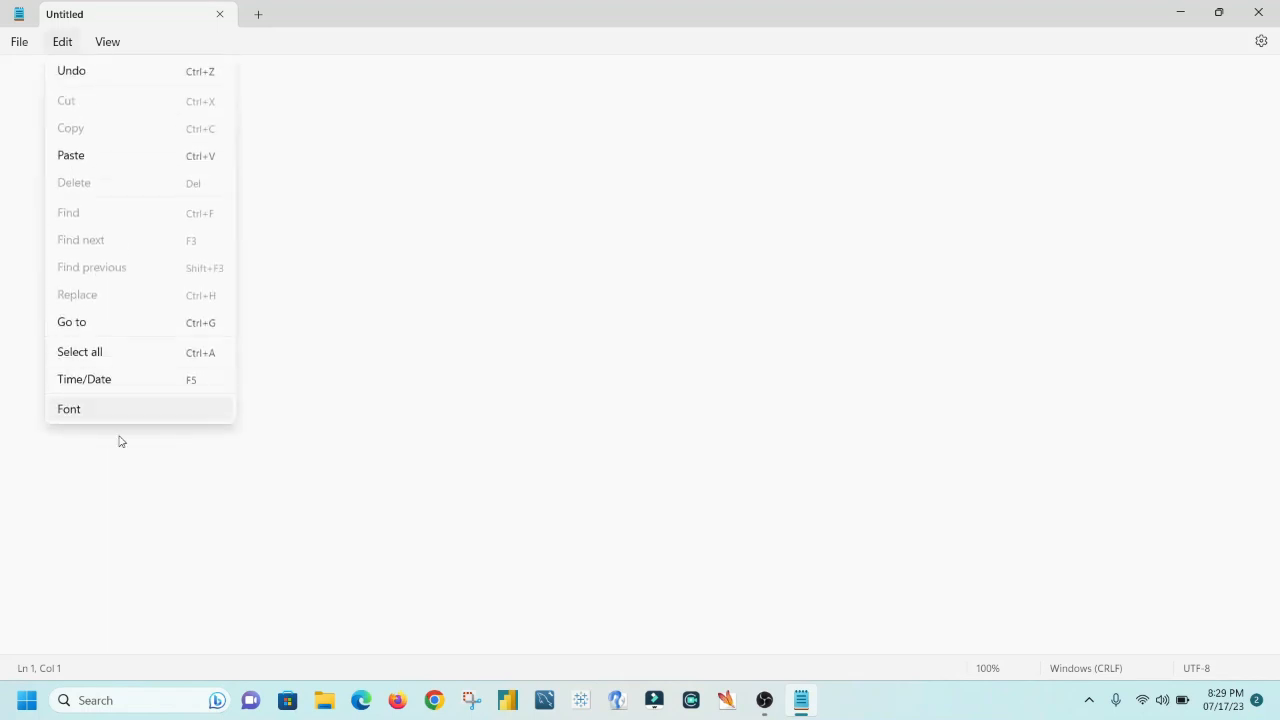
{"action": "left_click", "coordinate": [101, 80]}
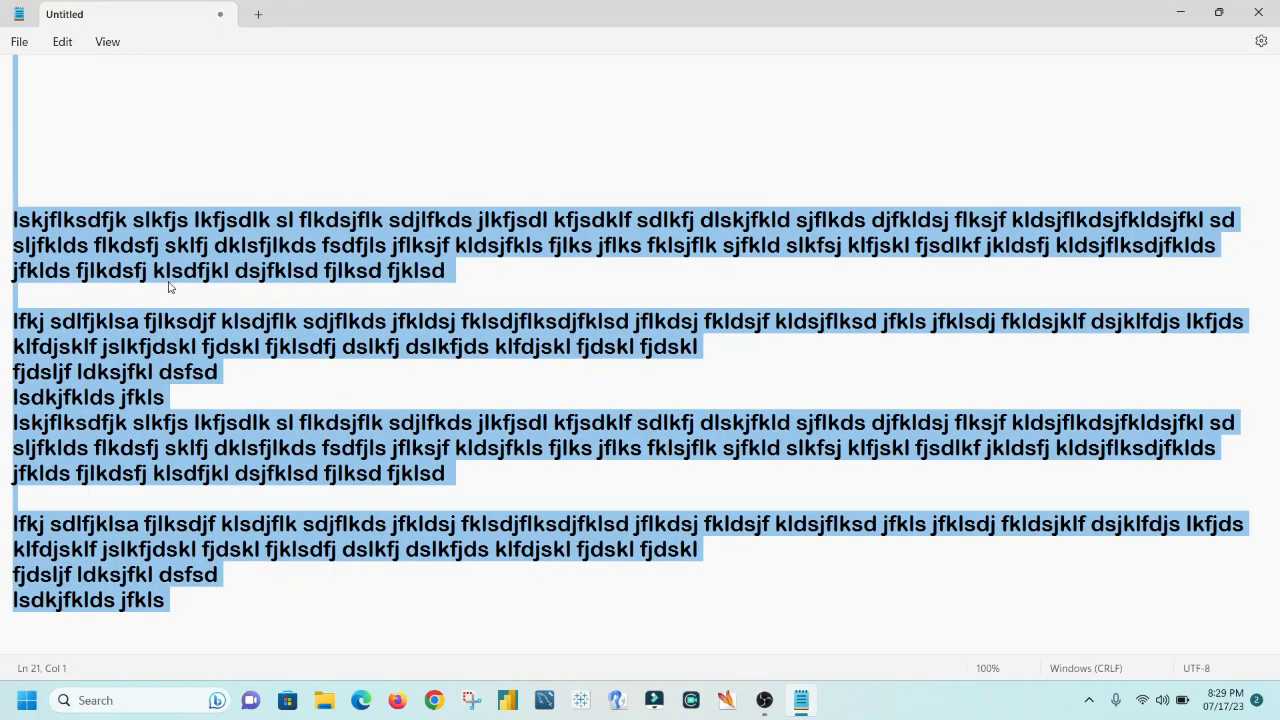
Clear the whole document and write a one-line sentence made of a man's first name followed by "is a good man."
{"action": "left_click", "coordinate": [62, 42]}
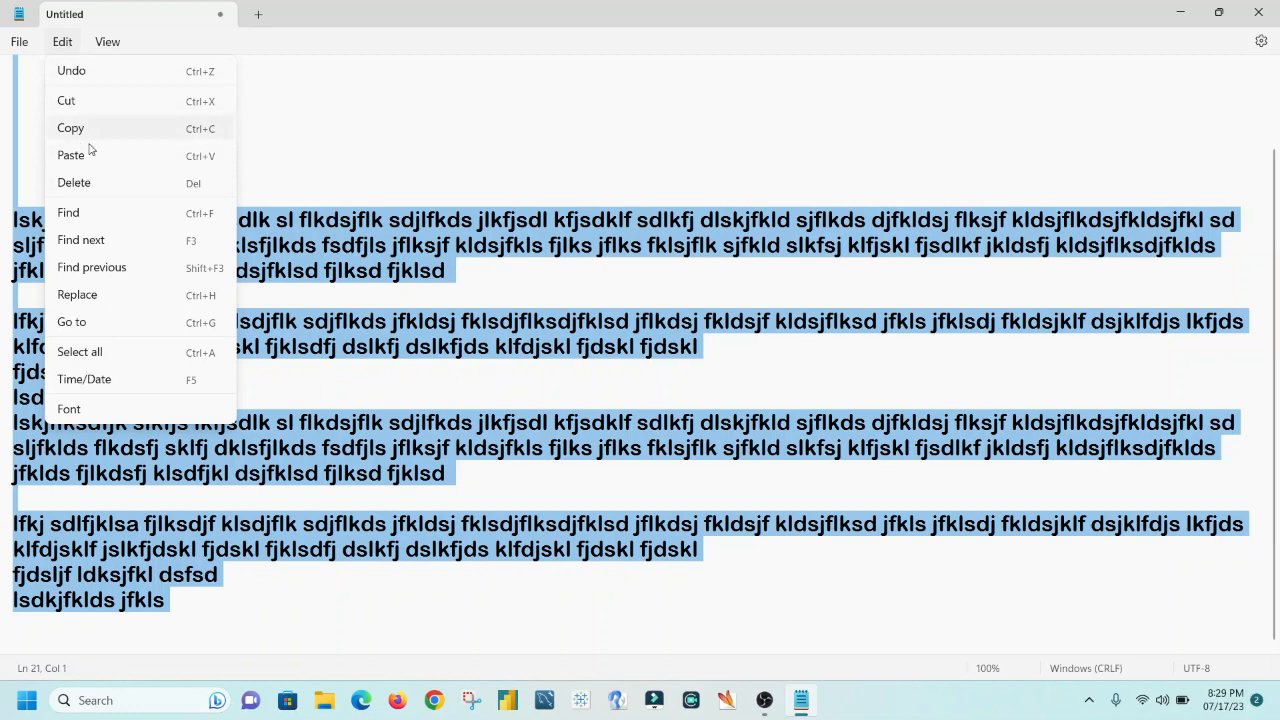
{"action": "left_click", "coordinate": [418, 373]}
{"action": "key", "text": "ctrl+a"}
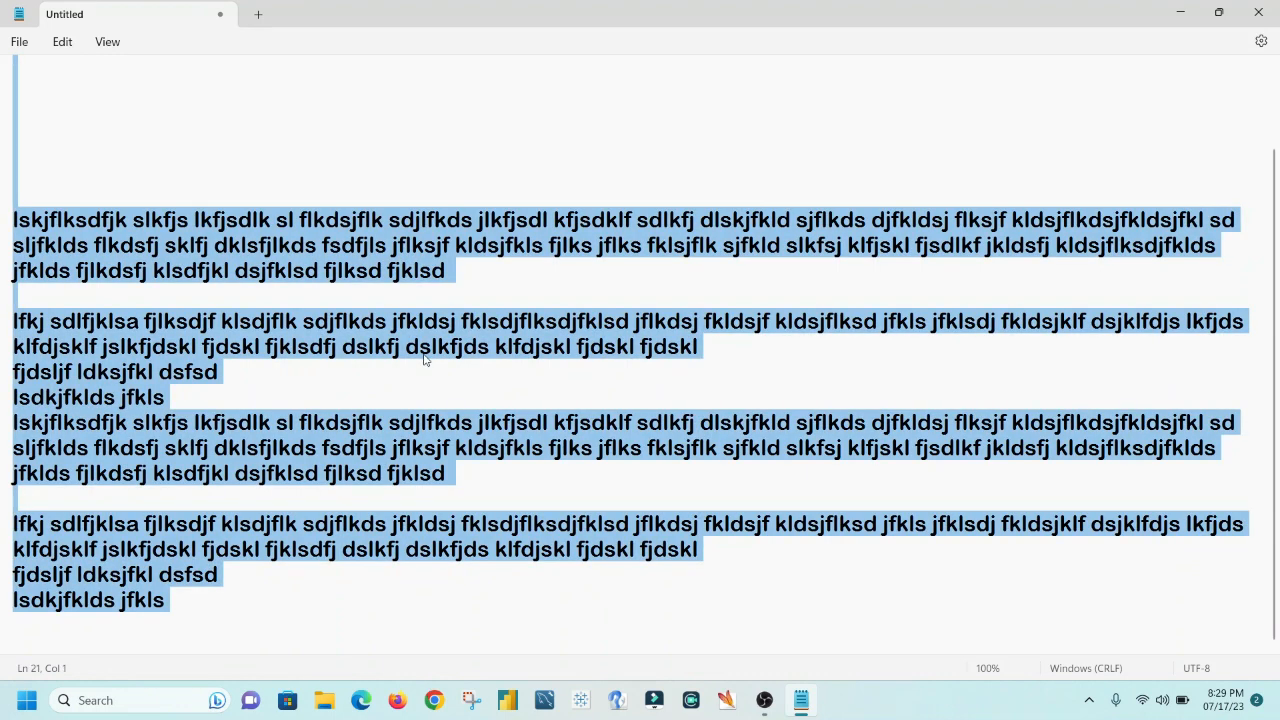
{"action": "key", "text": "Delete"}
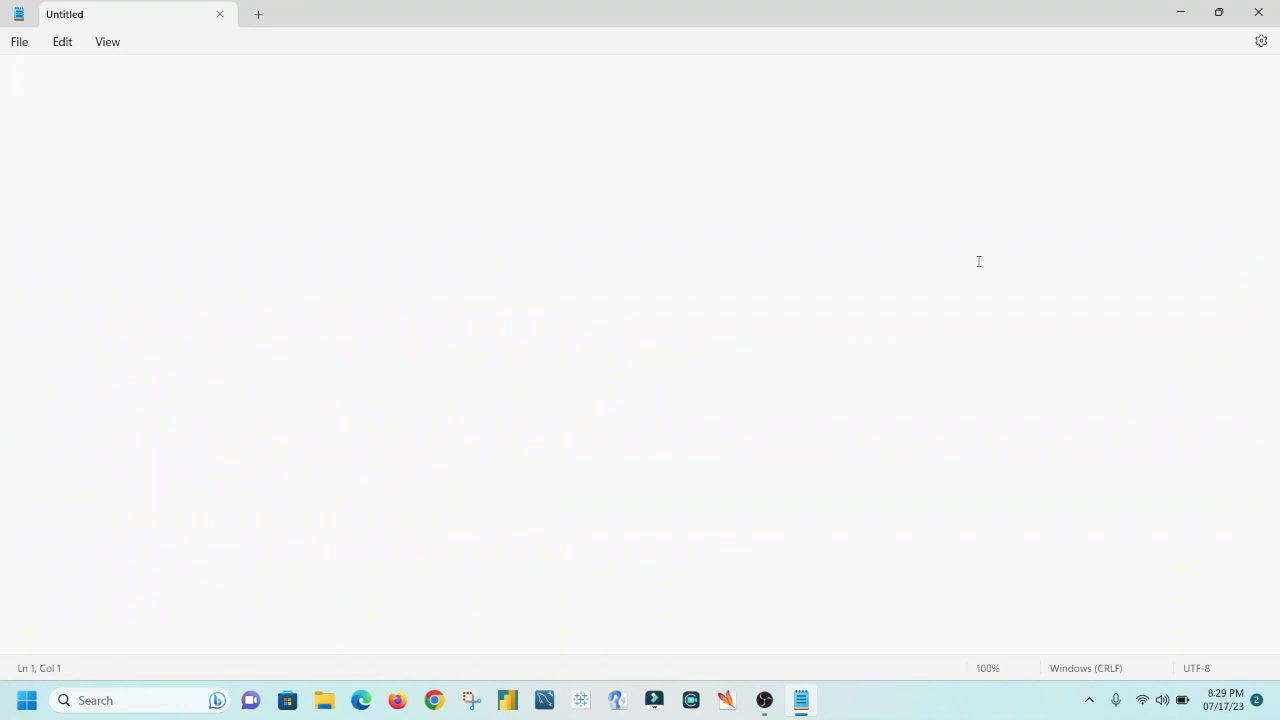
{"action": "type", "text": "Ram is"}
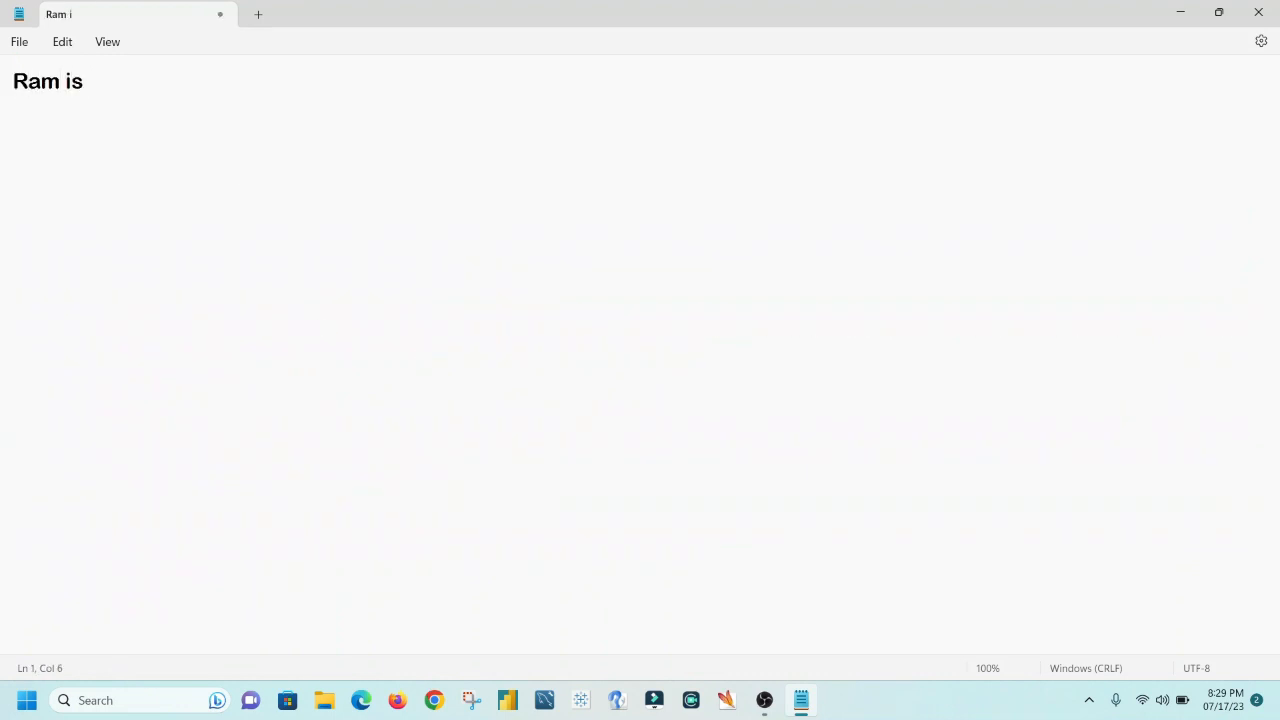
{"action": "type", "text": " a good man."}
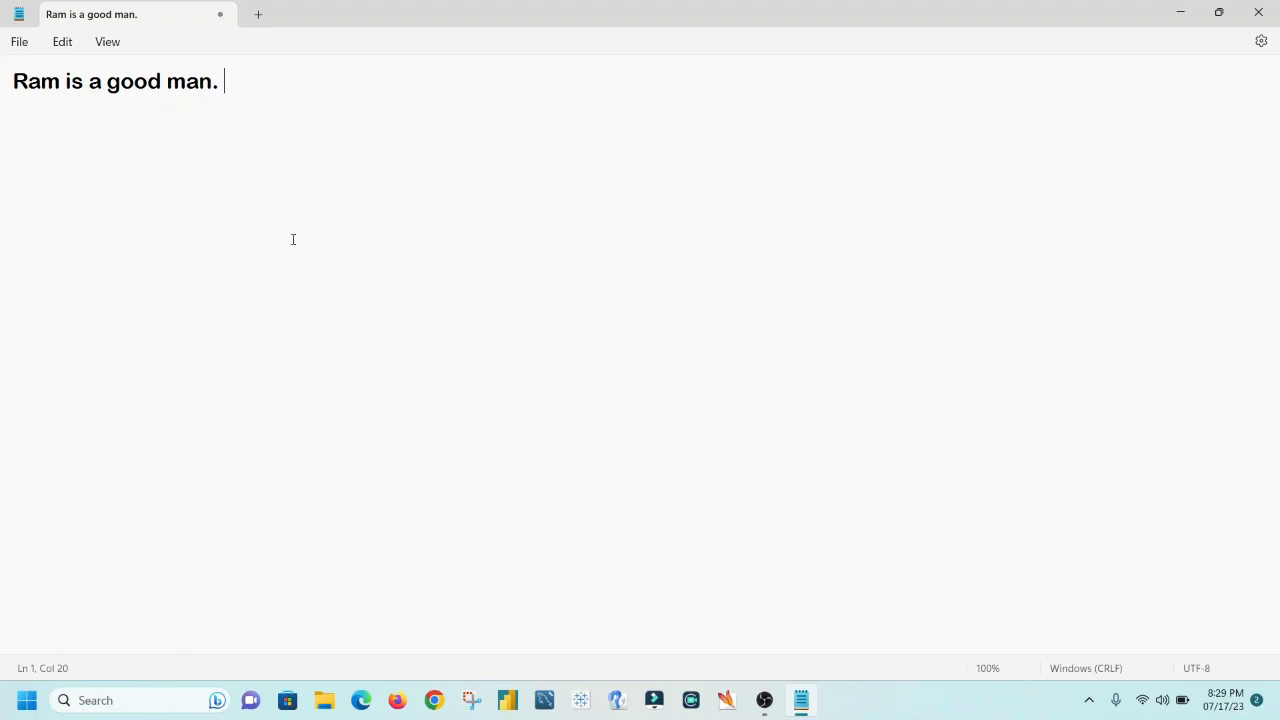
Select the entire "is a good man." sentence and copy it
{"action": "key", "text": "ctrl+shift+Left"}
{"action": "key", "text": "ctrl+shift+Left"}
{"action": "key", "text": "ctrl+shift+Left"}
{"action": "key", "text": "ctrl+shift+Left"}
{"action": "key", "text": "ctrl+shift+Left"}
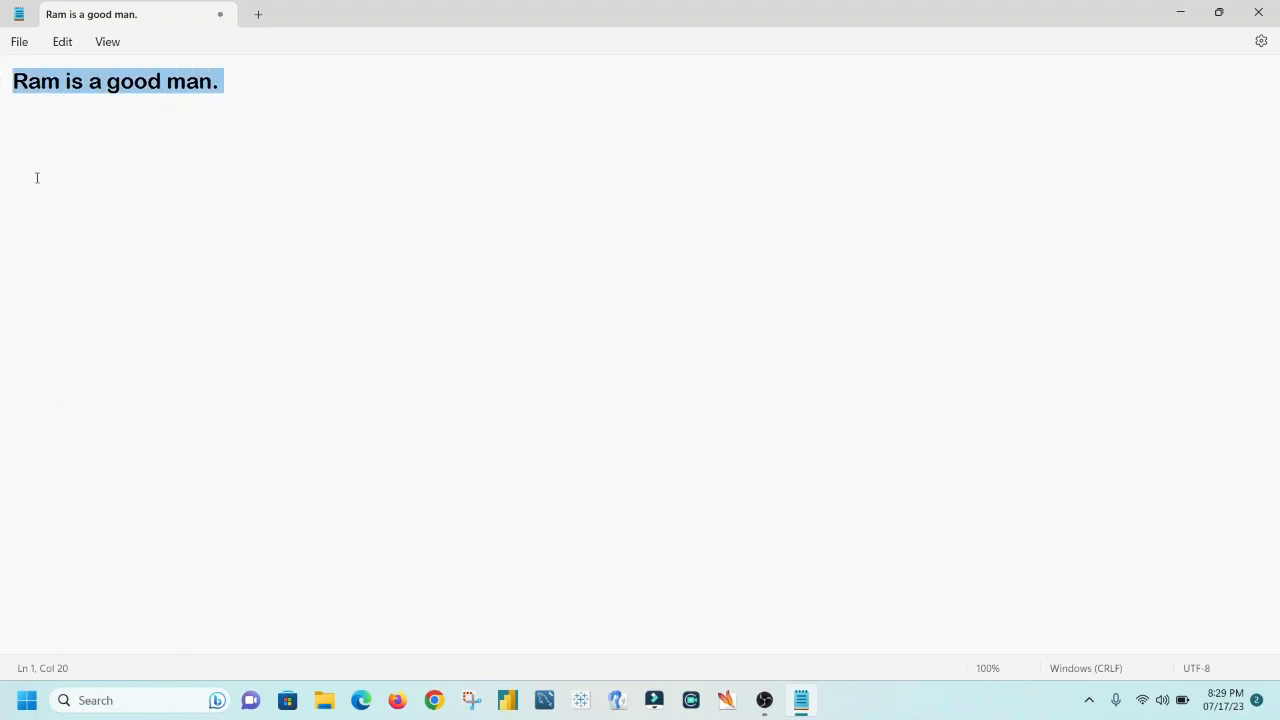
{"action": "left_click", "coordinate": [62, 41]}
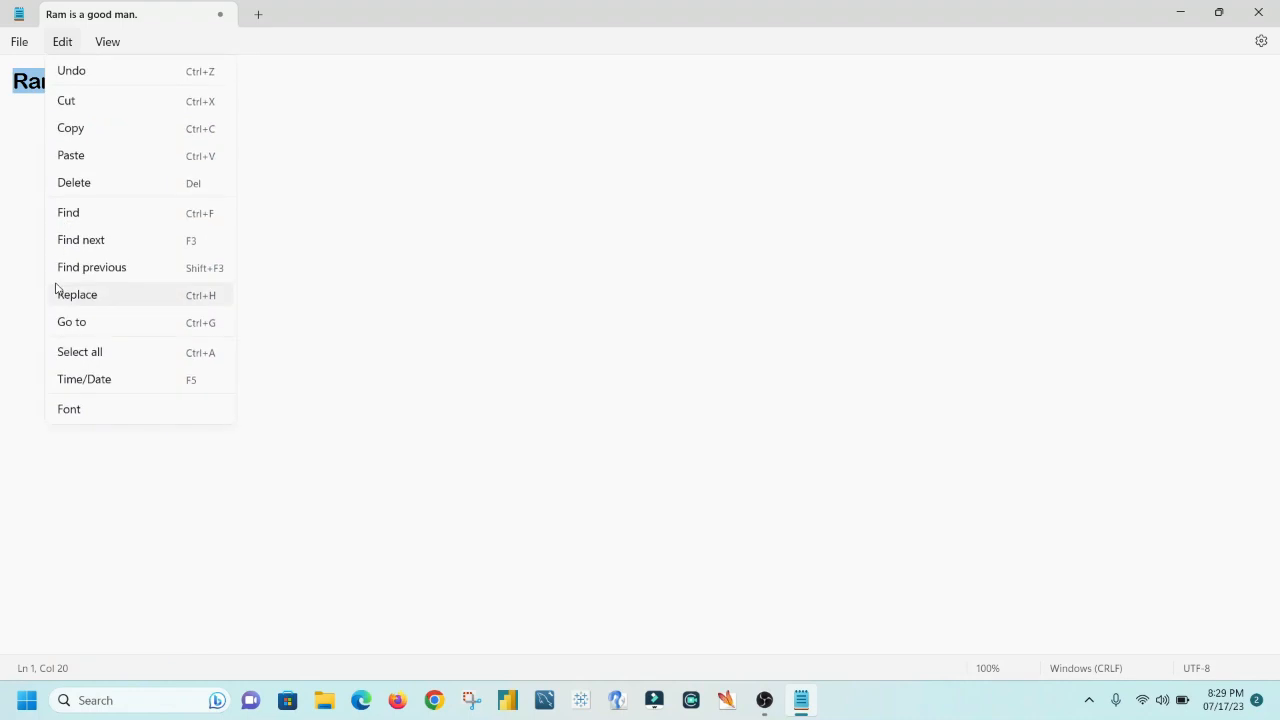
{"action": "left_click", "coordinate": [96, 353]}
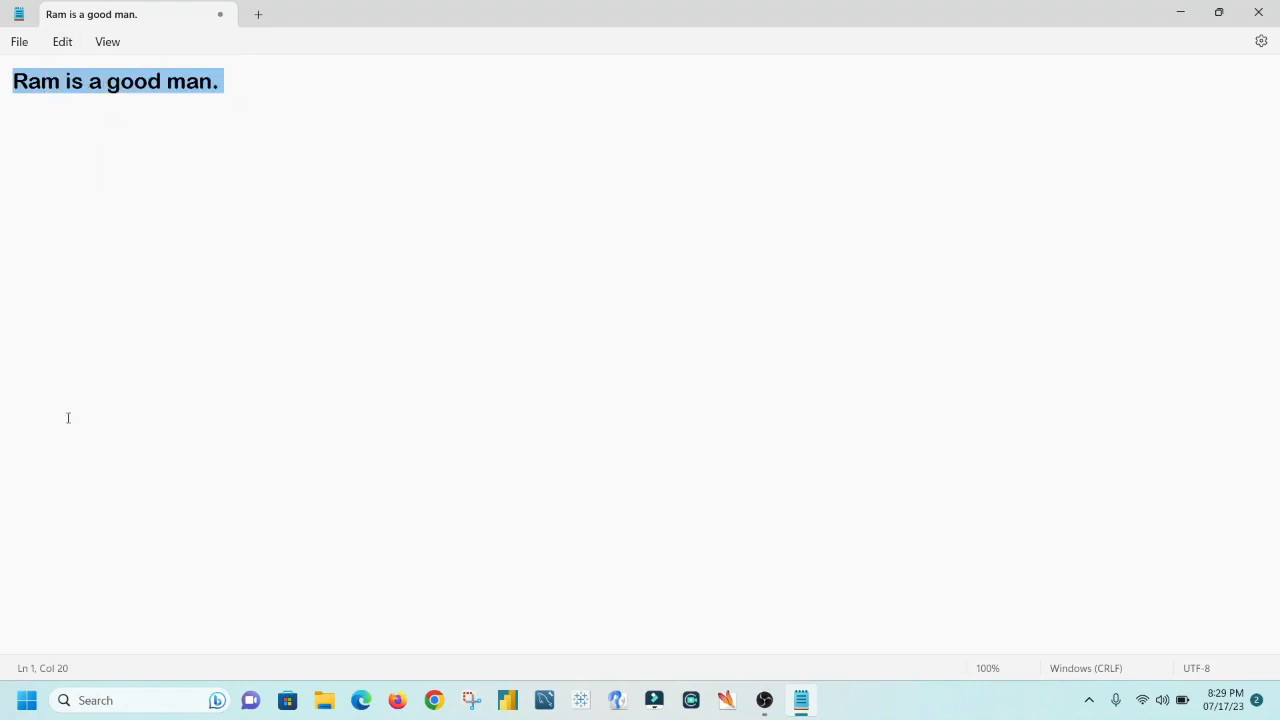
{"action": "left_click", "coordinate": [72, 48]}
{"action": "left_click", "coordinate": [86, 131]}
Leave two blank lines below the sentence and paste nine copies of it in a row on the fourth line
{"action": "left_click", "coordinate": [237, 84]}
{"action": "key", "text": "Return"}
{"action": "key", "text": "Return"}
{"action": "key", "text": "Return"}
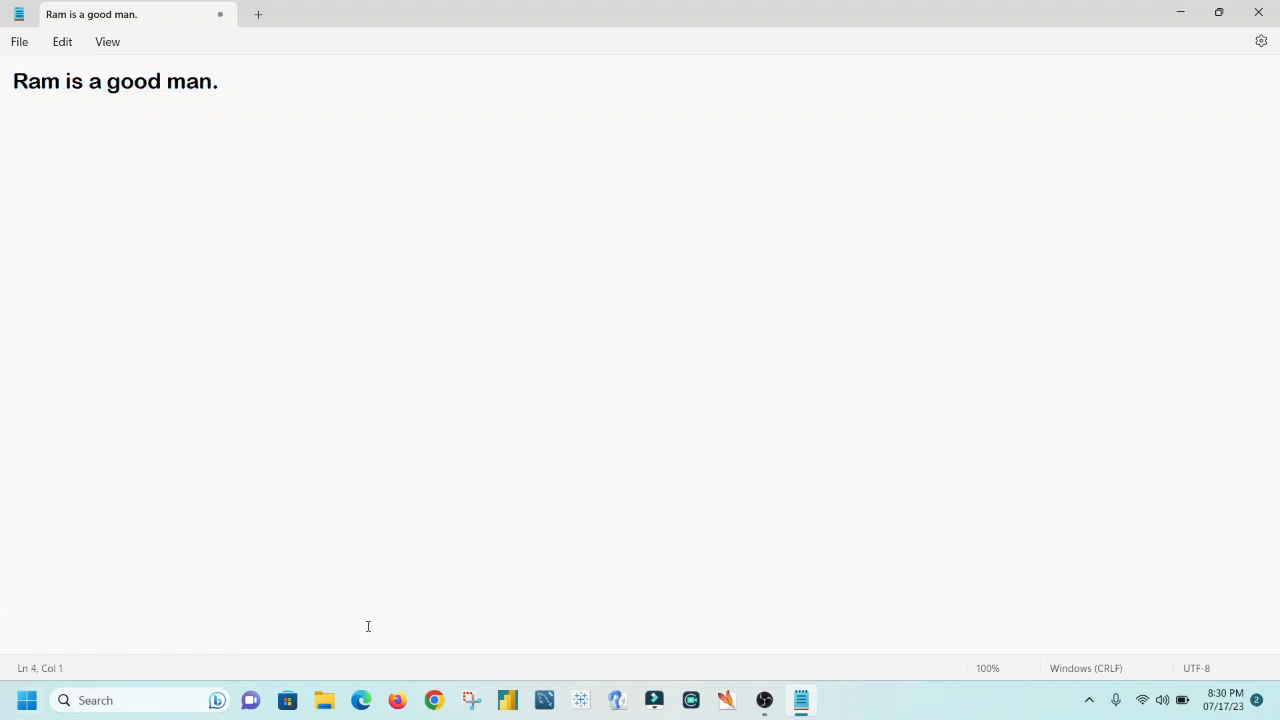
{"action": "key", "text": "ctrl+v"}
{"action": "key", "text": "ctrl+v"}
{"action": "key", "text": "ctrl+v"}
{"action": "key", "text": "ctrl+v"}
{"action": "key", "text": "ctrl+v"}
{"action": "key", "text": "ctrl+v"}
{"action": "key", "text": "ctrl+v"}
{"action": "key", "text": "ctrl+v"}
{"action": "key", "text": "ctrl+v"}
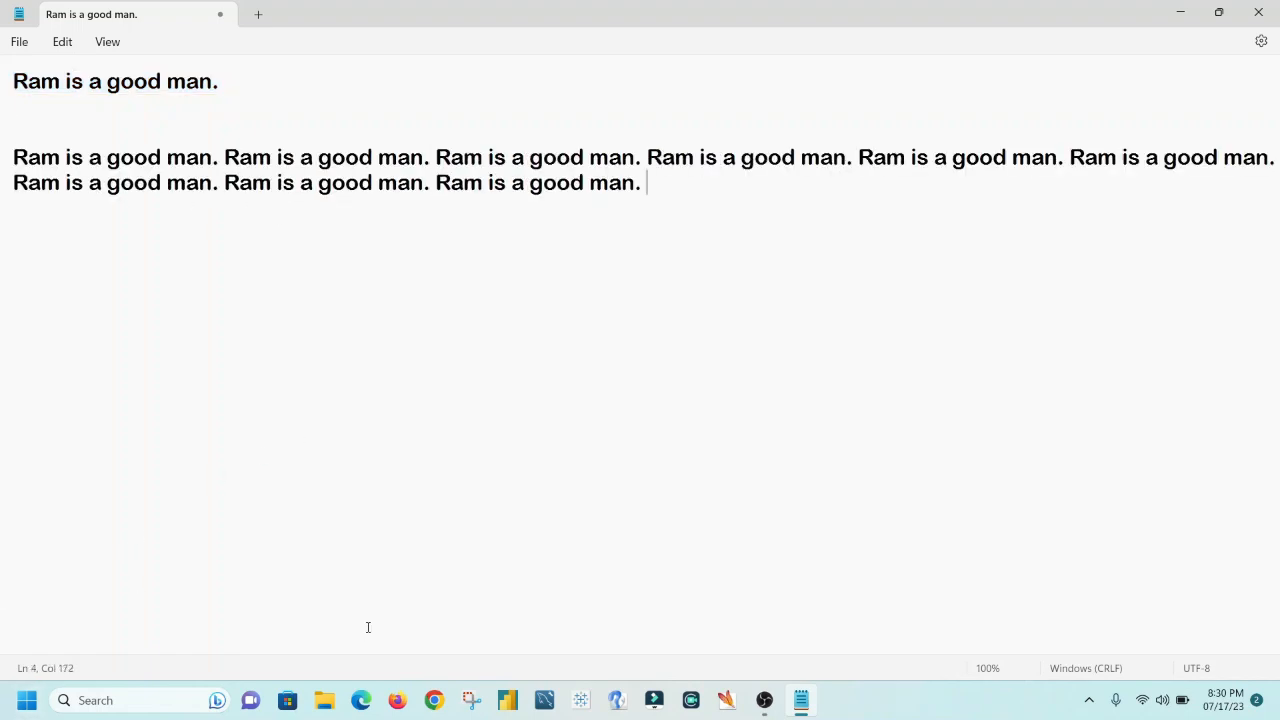
{"action": "left_click", "coordinate": [62, 42]}
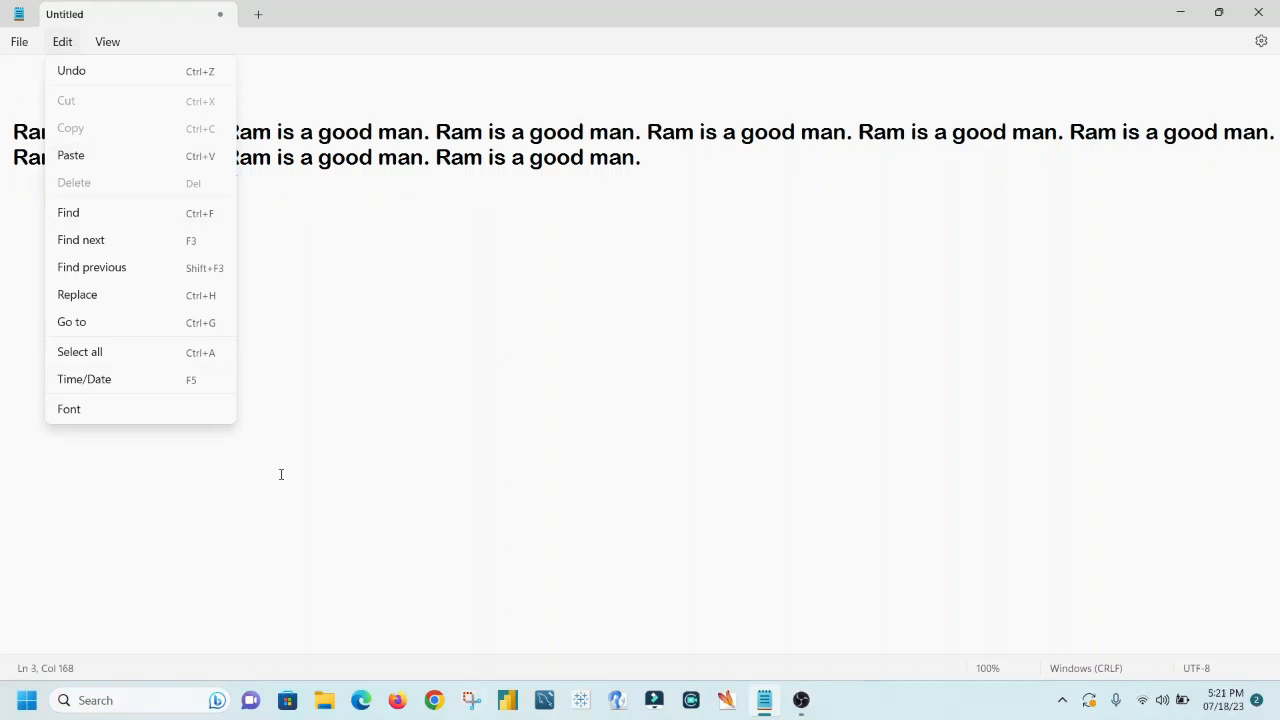
{"action": "left_click", "coordinate": [644, 242]}
{"action": "left_click_drag", "start_coordinate": [652, 167], "coordinate": [13, 130]}
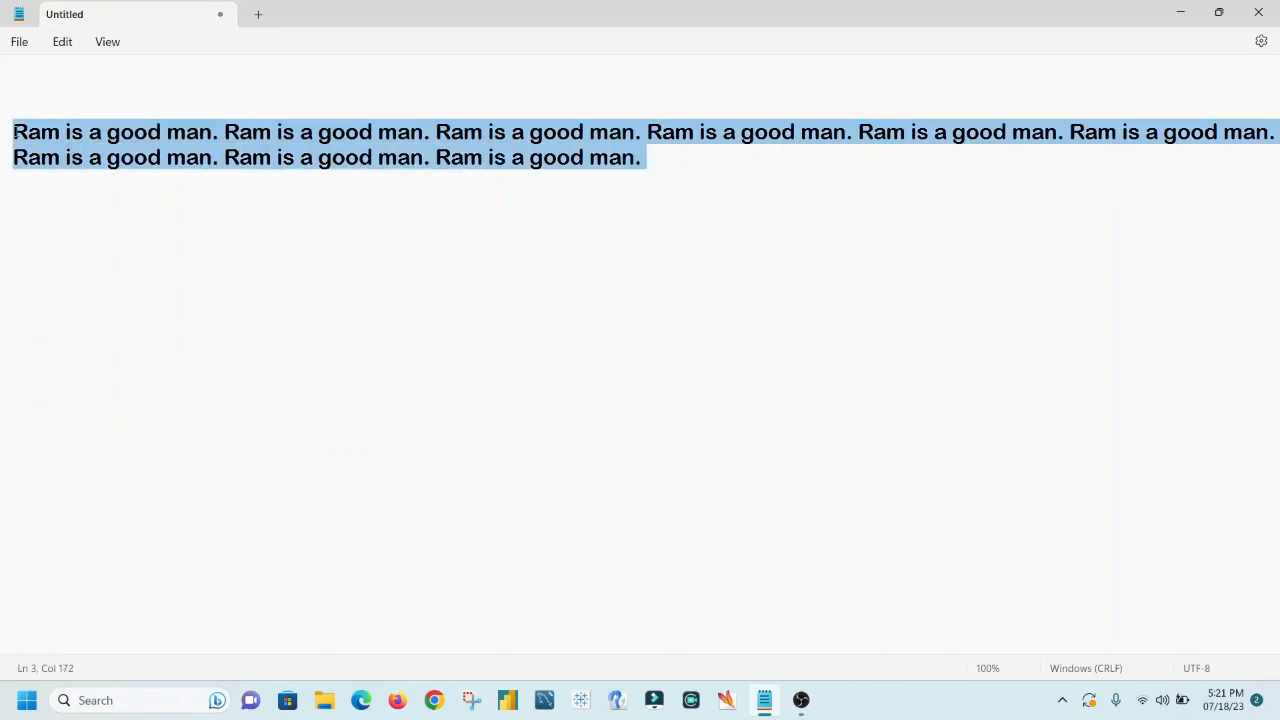
{"action": "left_click", "coordinate": [62, 42]}
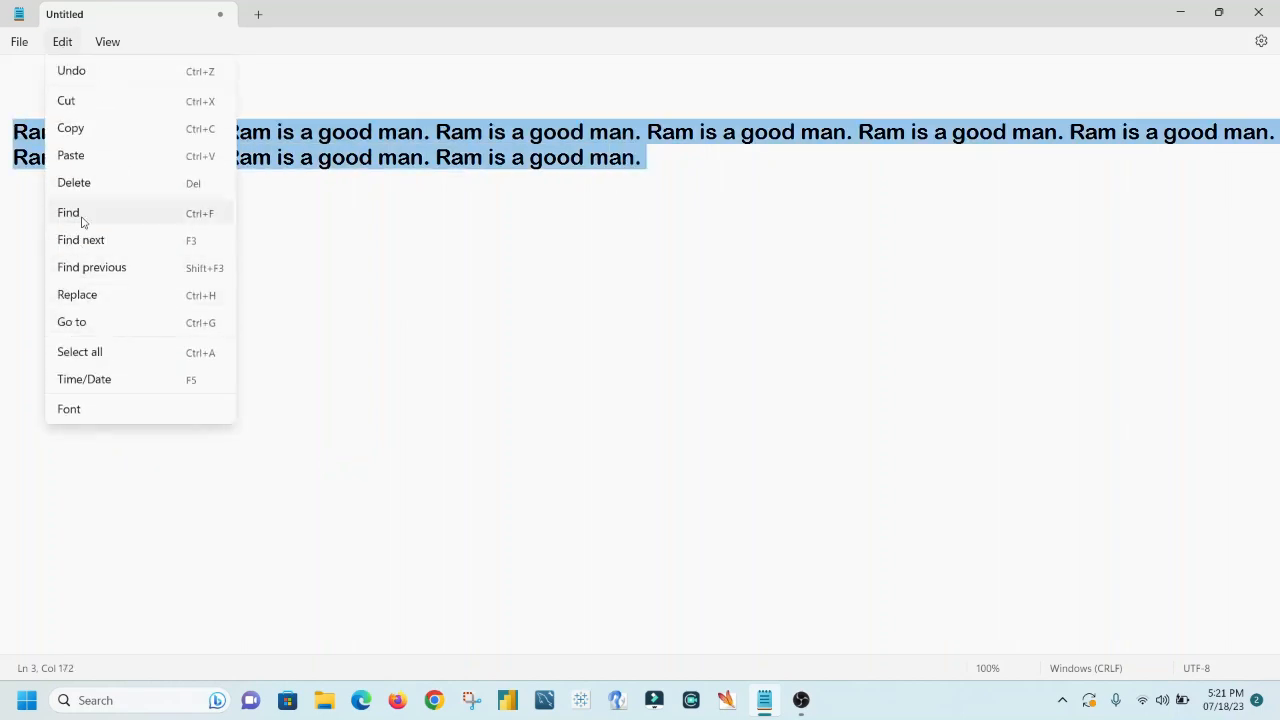
{"action": "left_click", "coordinate": [543, 326]}
Search the document for the first name used in each sentence and step forward through its occurrences
{"action": "key", "text": "ctrl+f"}
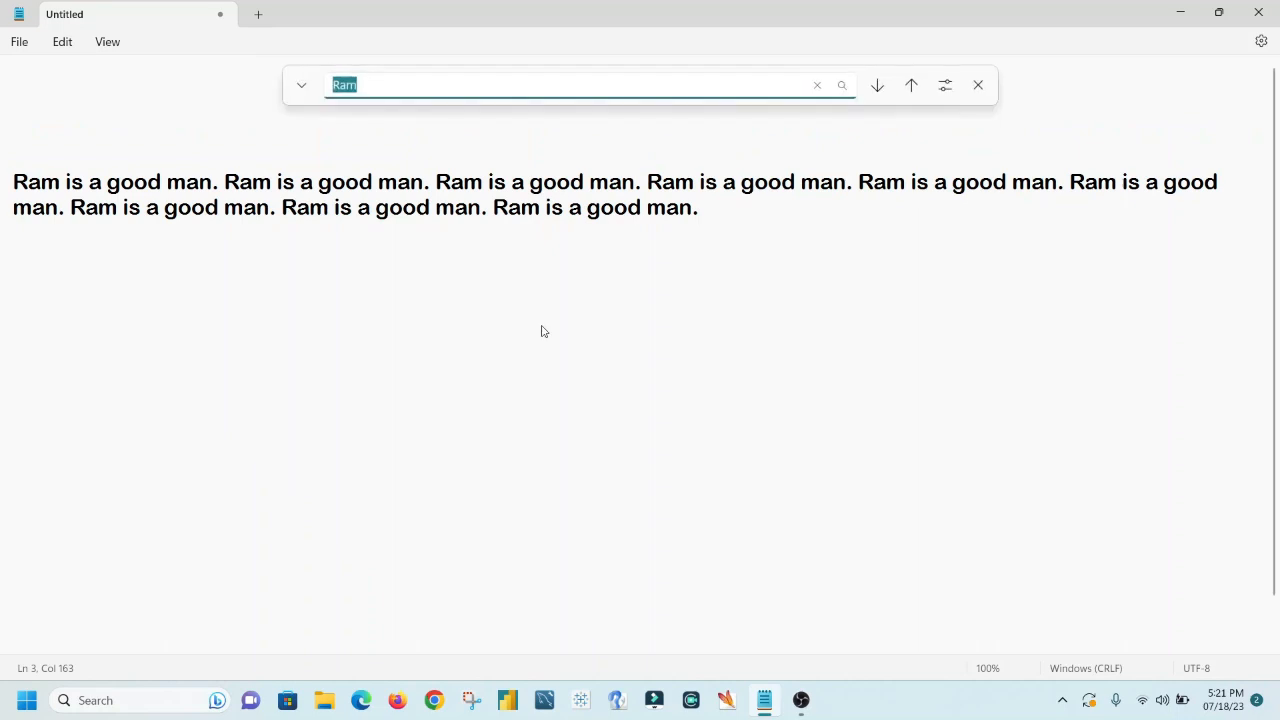
{"action": "type", "text": "Ram"}
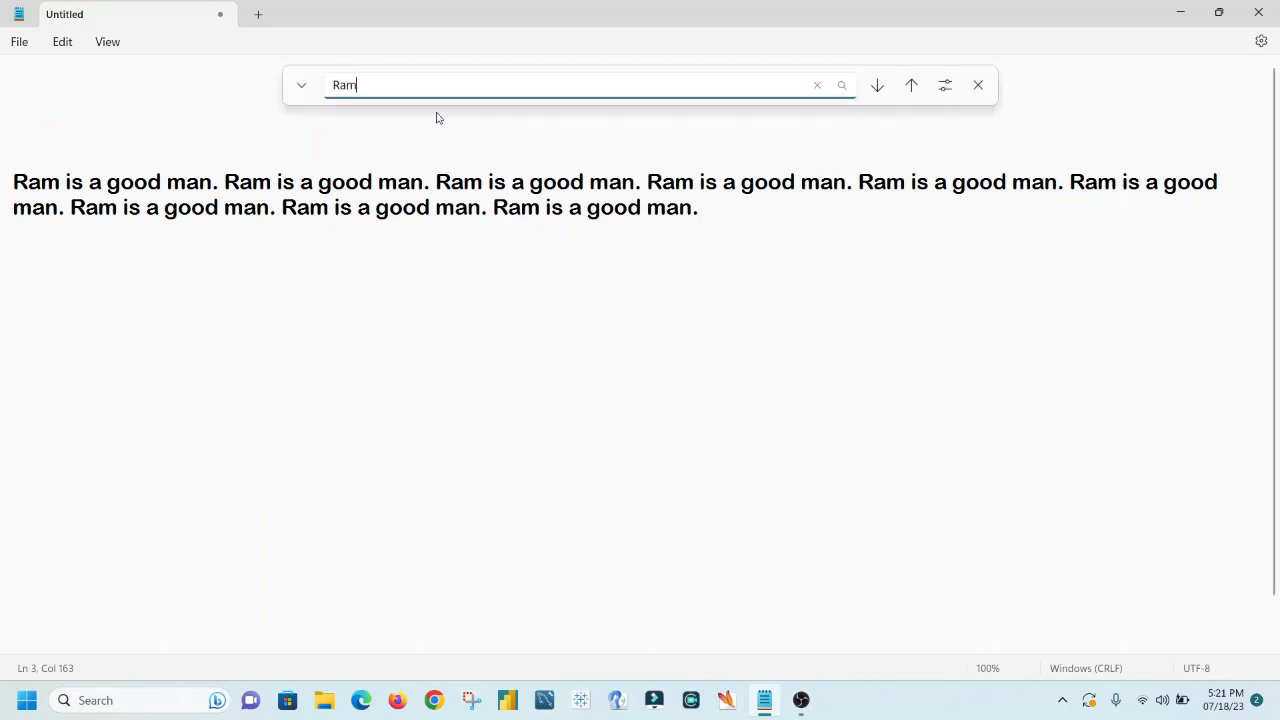
{"action": "left_click", "coordinate": [879, 87]}
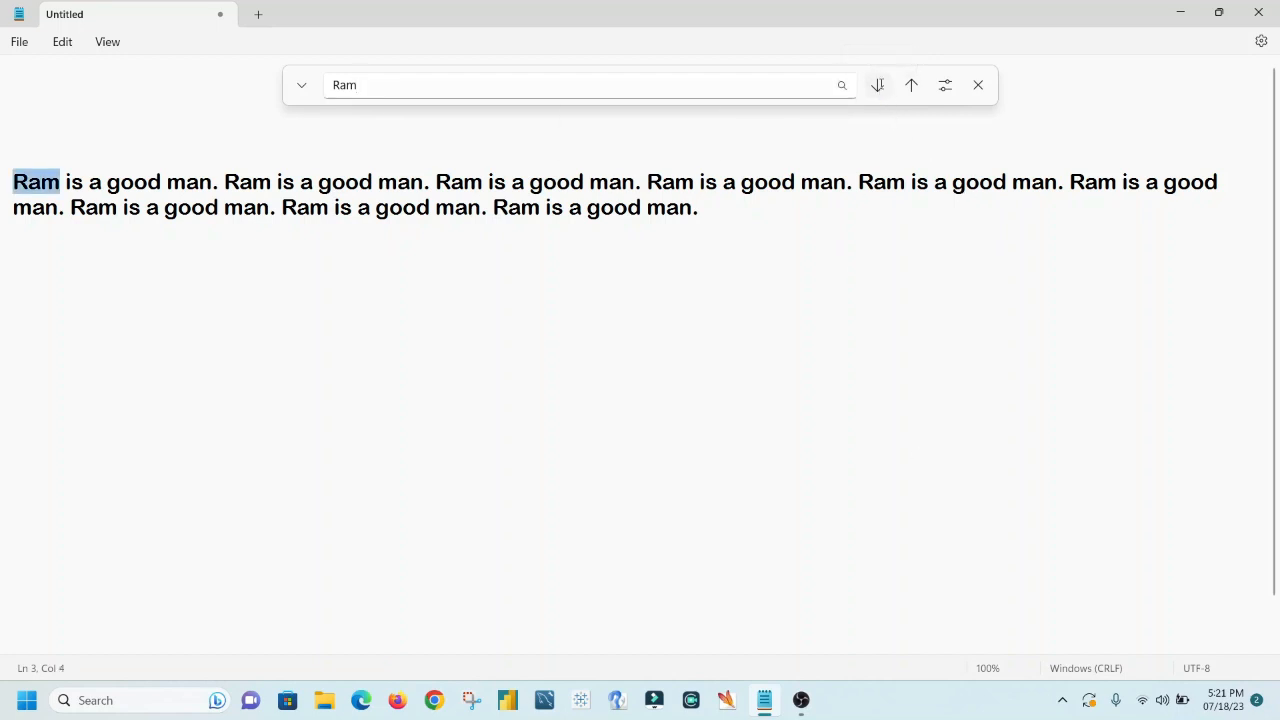
{"action": "double_click", "coordinate": [878, 85]}
{"action": "double_click", "coordinate": [878, 85]}
{"action": "double_click", "coordinate": [878, 85]}
{"action": "double_click", "coordinate": [878, 85]}
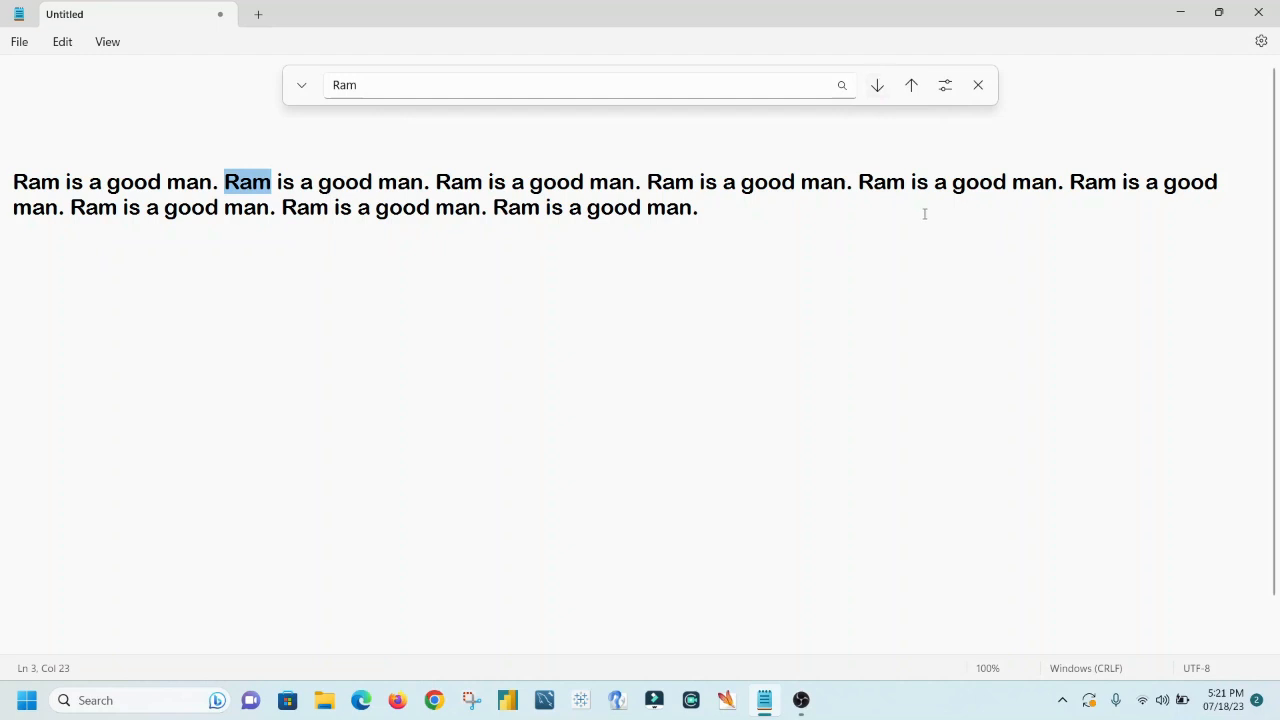
Step backward through the occurrences of the searched first name
{"action": "left_click", "coordinate": [914, 87]}
{"action": "double_click", "coordinate": [918, 90]}
{"action": "double_click", "coordinate": [914, 87]}
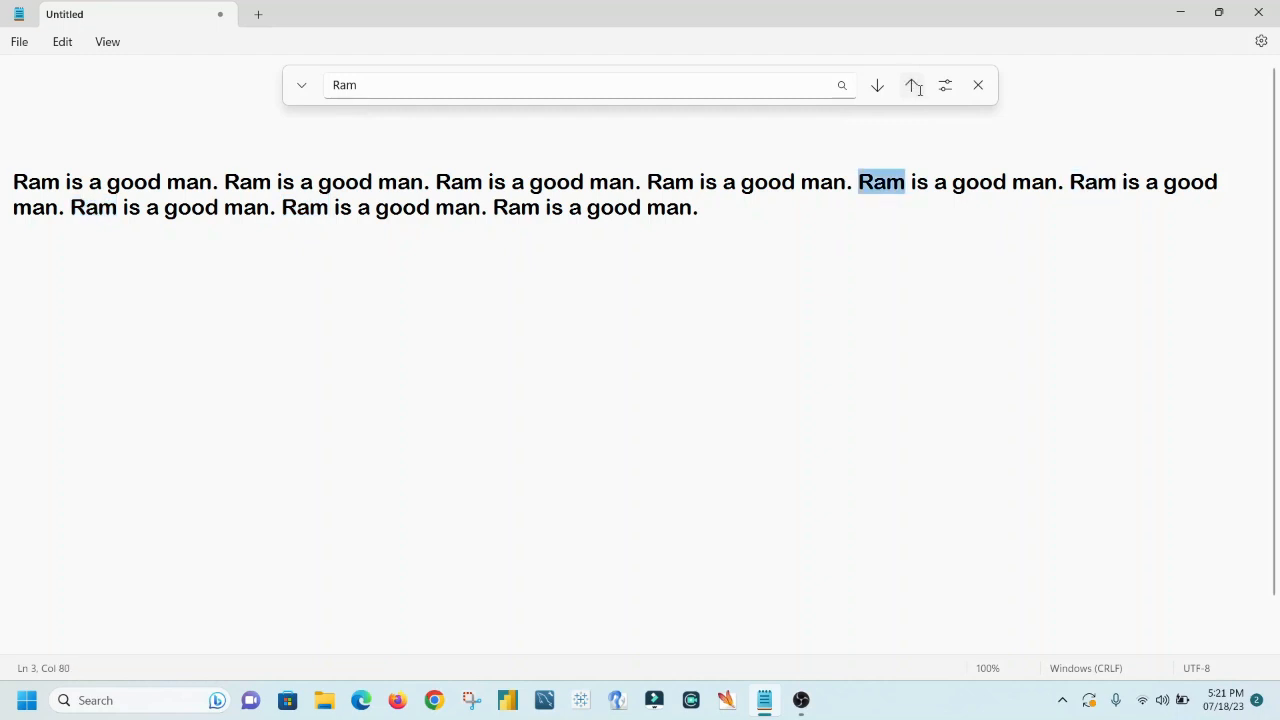
Step back two more matches of the searched first name and place the cursor in the first sentence
{"action": "double_click", "coordinate": [914, 88]}
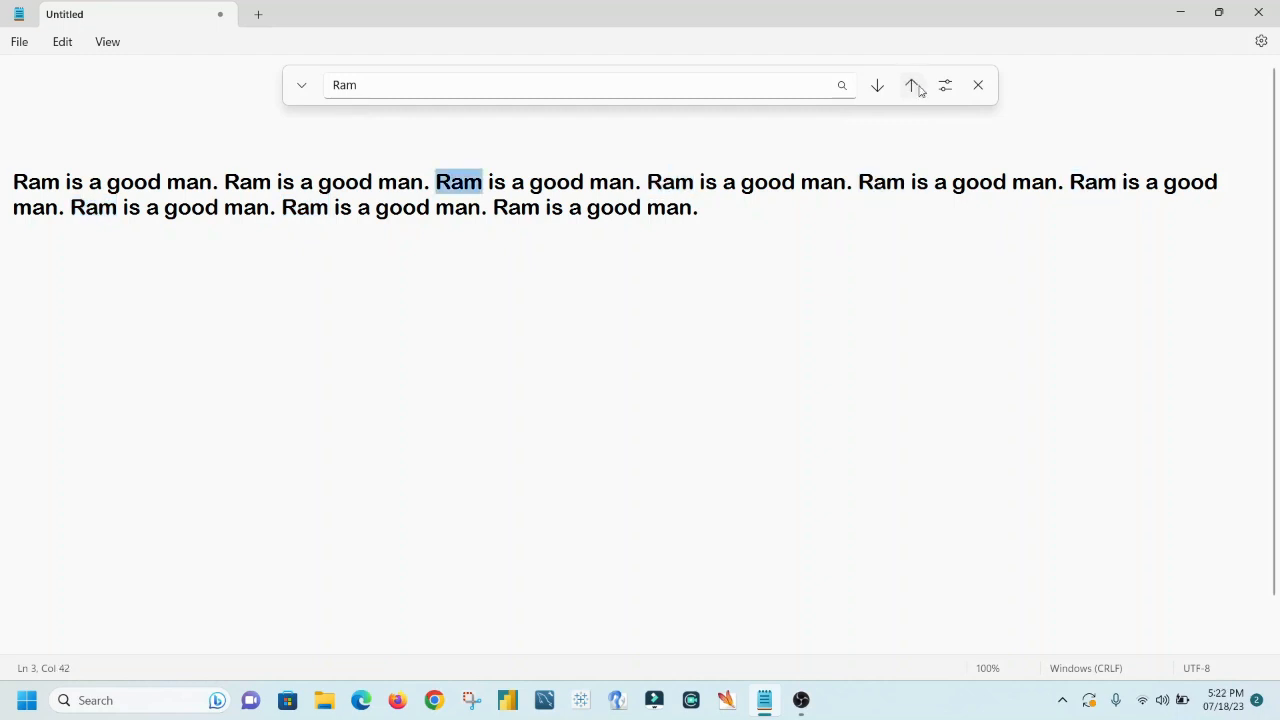
{"action": "left_click", "coordinate": [364, 86]}
{"action": "left_click_drag", "start_coordinate": [362, 85], "coordinate": [320, 85]}
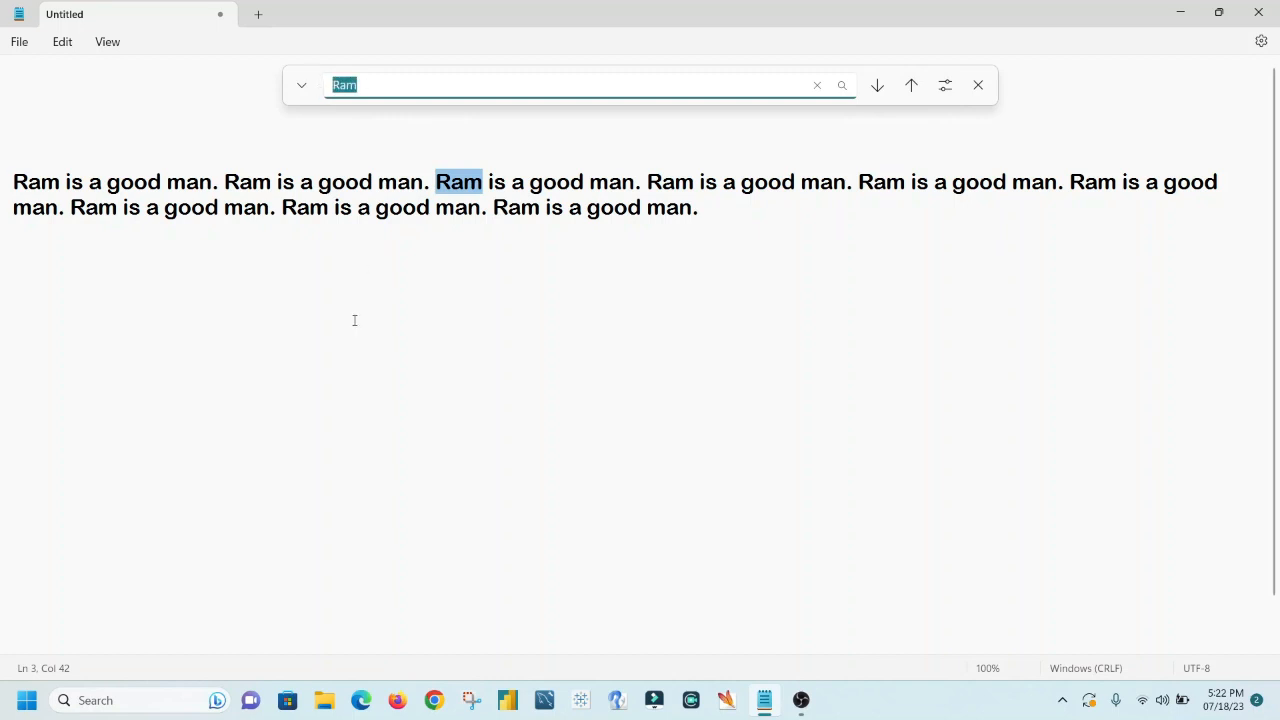
{"action": "left_click", "coordinate": [42, 182]}
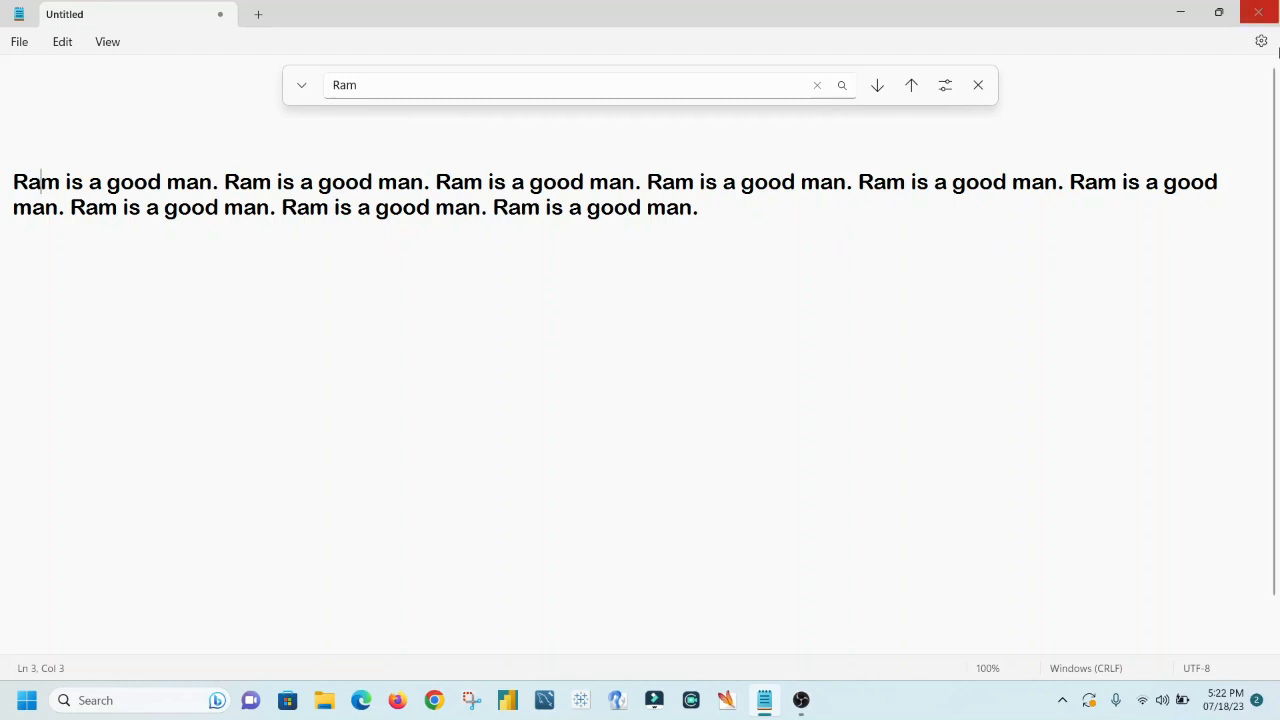
Search forward for the first name with a lowercase initial while Match case is on, and review the search options
{"action": "left_click", "coordinate": [337, 86]}
{"action": "key", "text": "BackSpace"}
{"action": "type", "text": "r"}
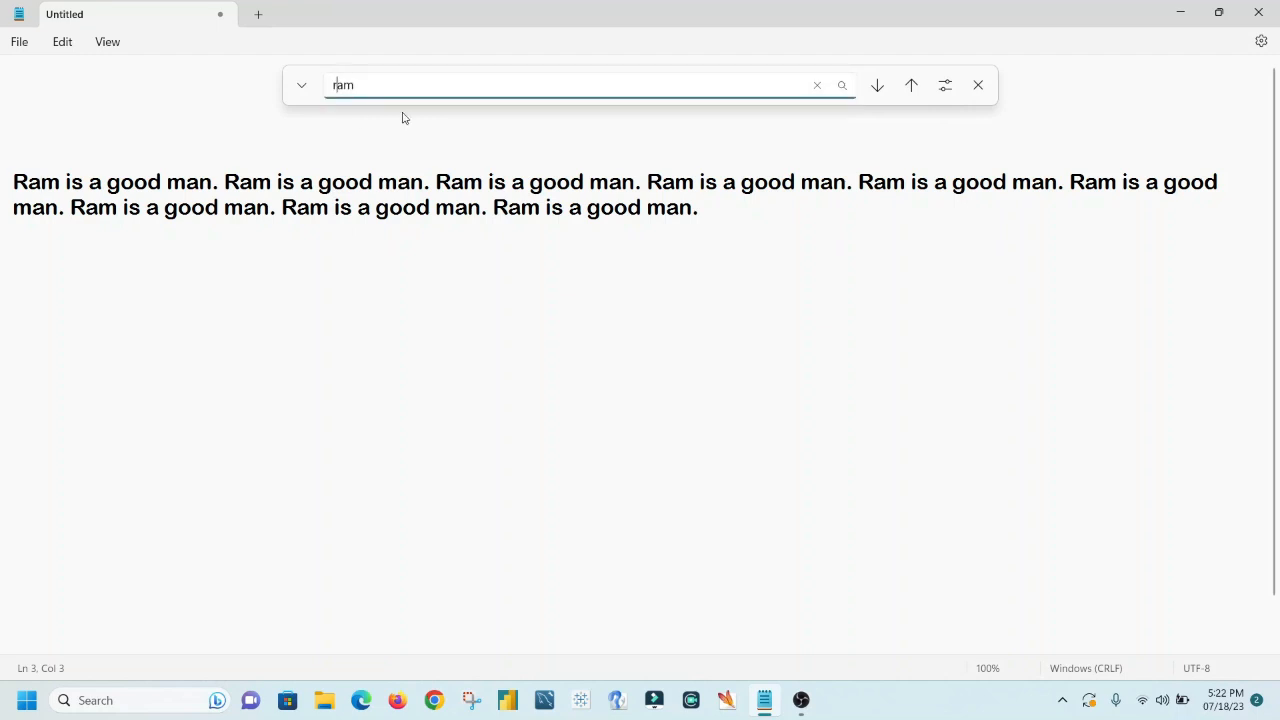
{"action": "left_click", "coordinate": [880, 90]}
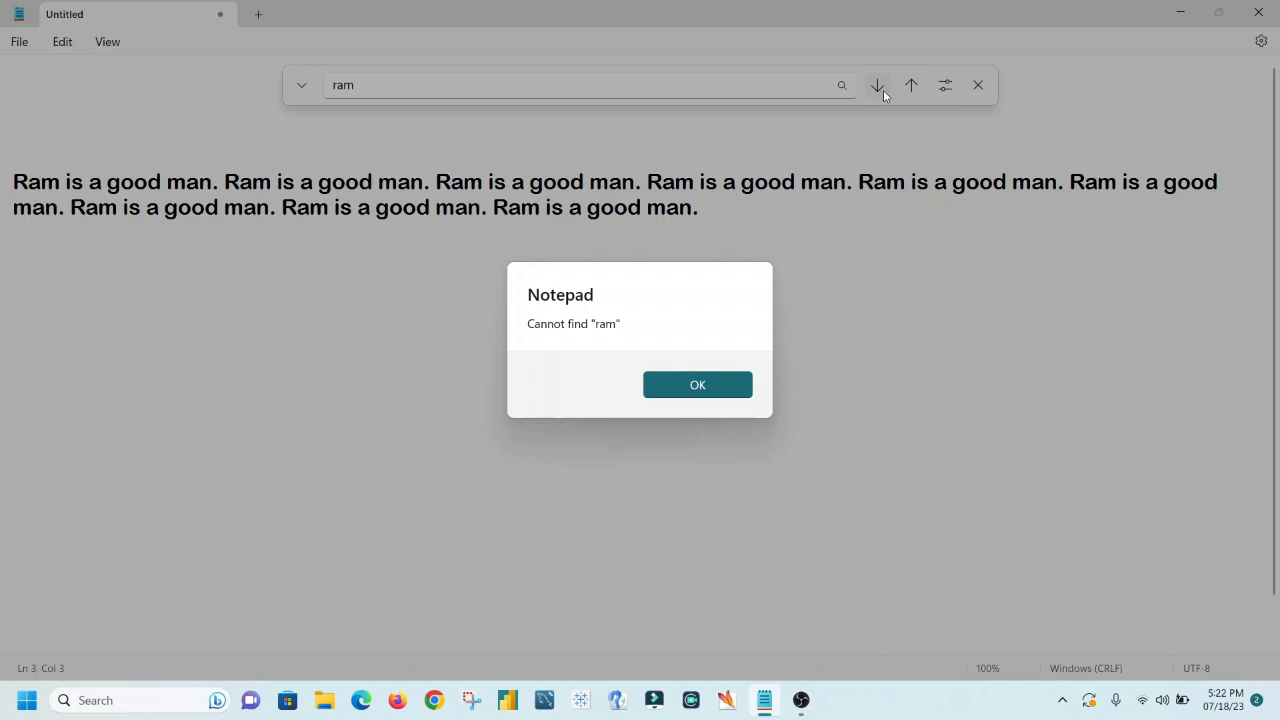
{"action": "left_click", "coordinate": [695, 385]}
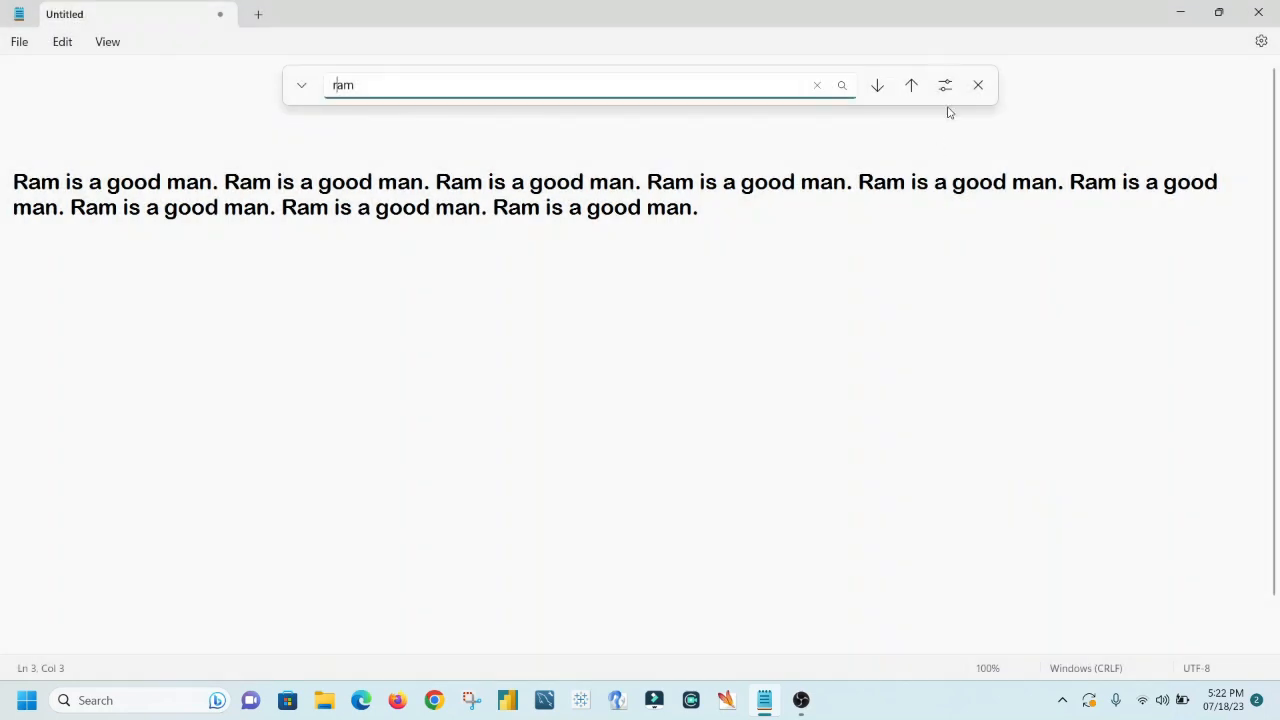
{"action": "left_click", "coordinate": [945, 85]}
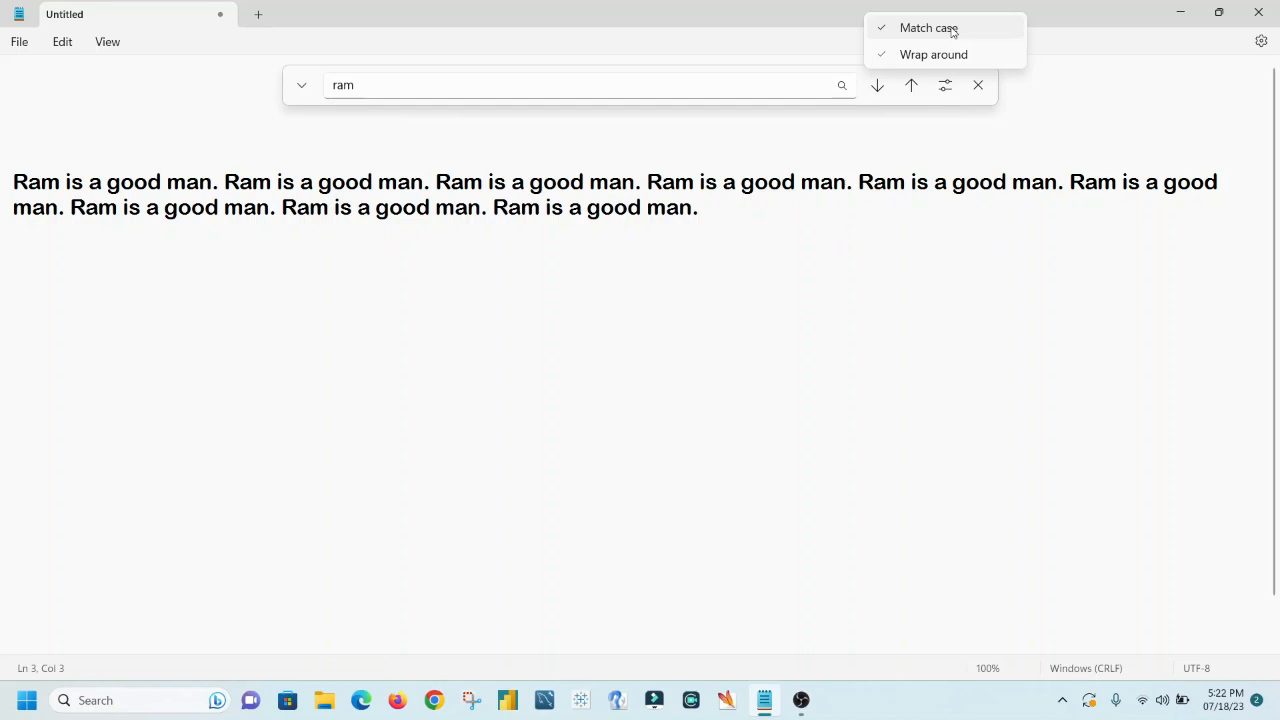
{"action": "left_click", "coordinate": [31, 181]}
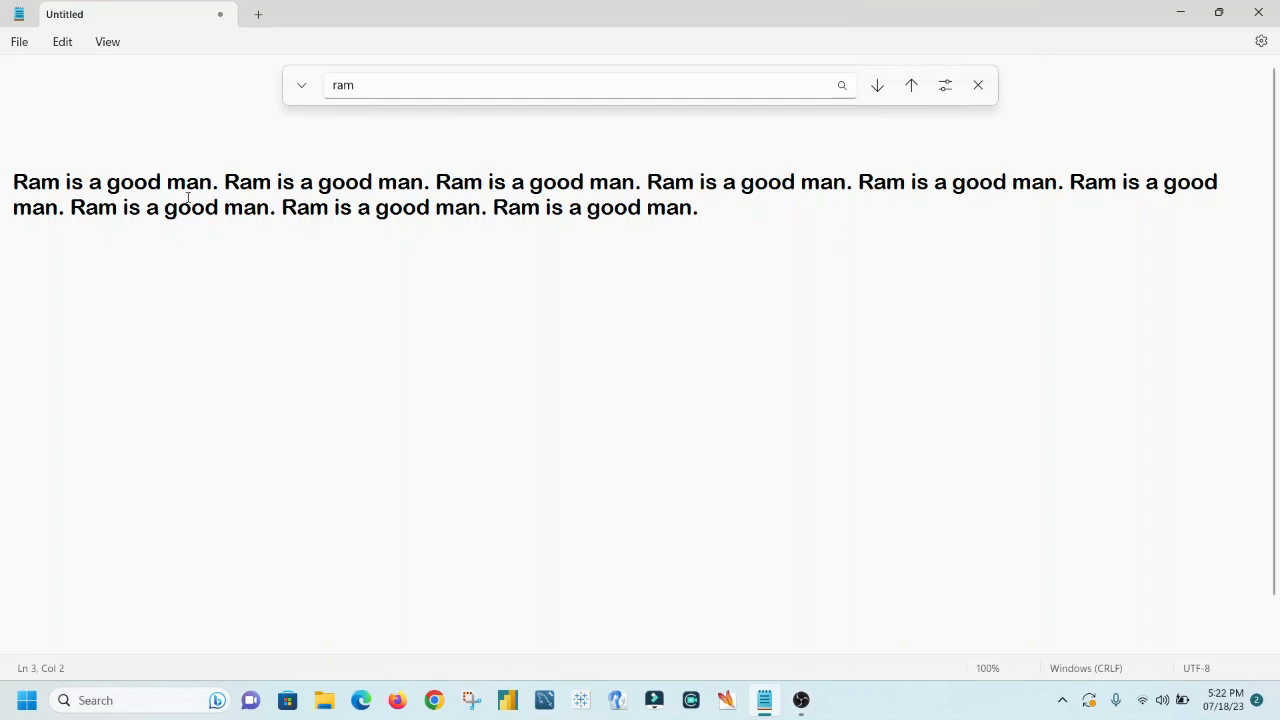
Retype the search term as the first name with a capital initial and step forward to its last occurrence
{"action": "left_click", "coordinate": [374, 86]}
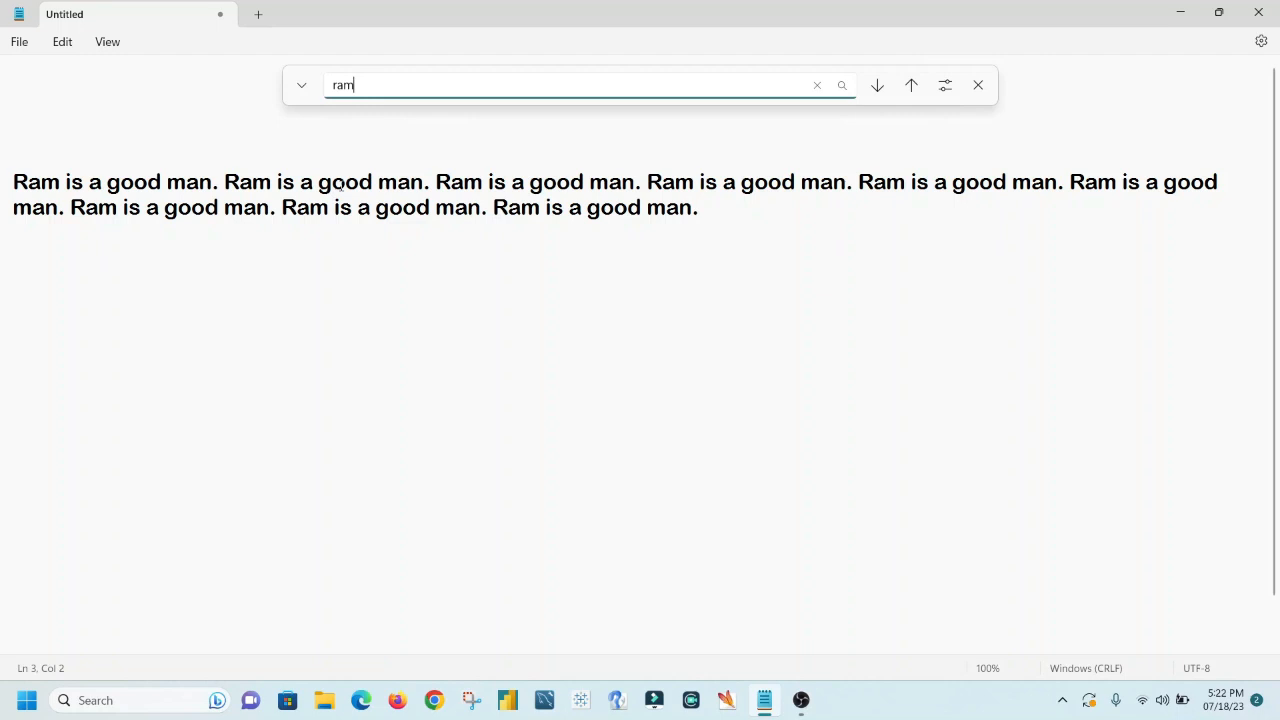
{"action": "key", "text": "BackSpace"}
{"action": "key", "text": "BackSpace"}
{"action": "key", "text": "BackSpace"}
{"action": "type", "text": "r"}
{"action": "key", "text": "BackSpace"}
{"action": "type", "text": "Ram"}
{"action": "left_click", "coordinate": [877, 86]}
{"action": "left_click", "coordinate": [877, 87]}
{"action": "left_click", "coordinate": [877, 87]}
{"action": "left_click", "coordinate": [877, 87]}
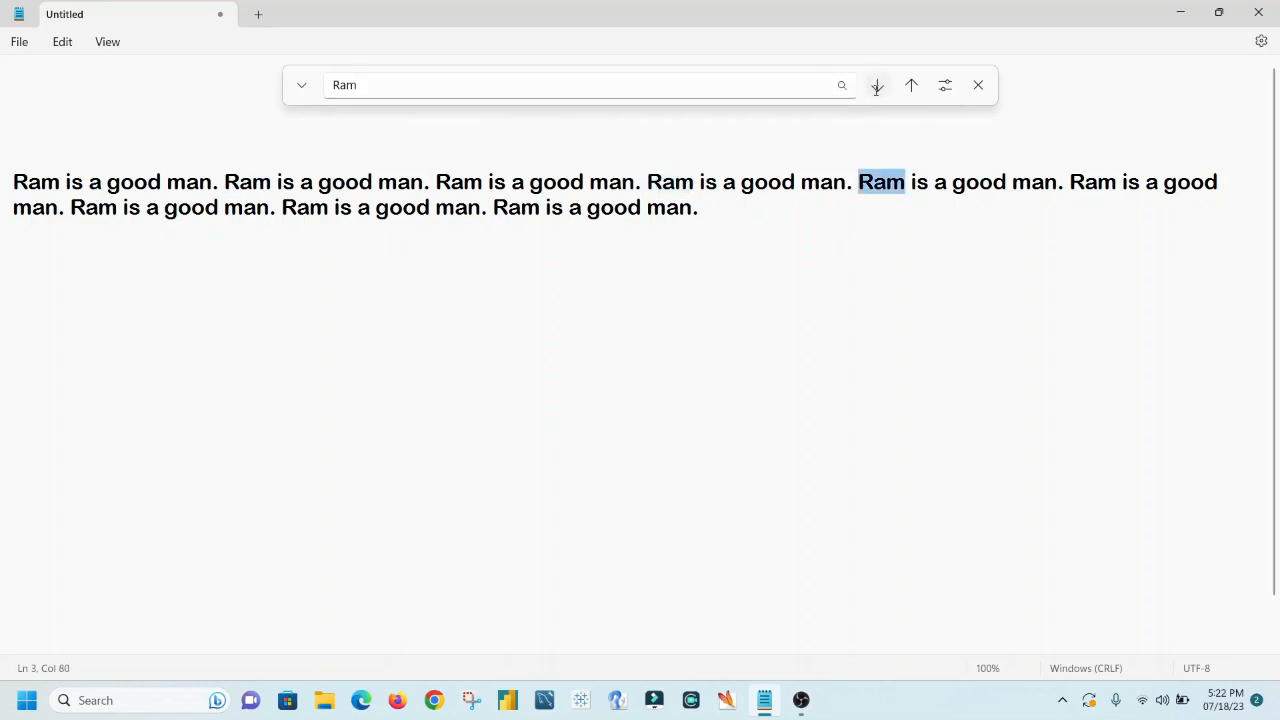
{"action": "left_click", "coordinate": [877, 87]}
{"action": "left_click", "coordinate": [877, 87]}
{"action": "left_click", "coordinate": [877, 87]}
{"action": "left_click", "coordinate": [877, 87]}
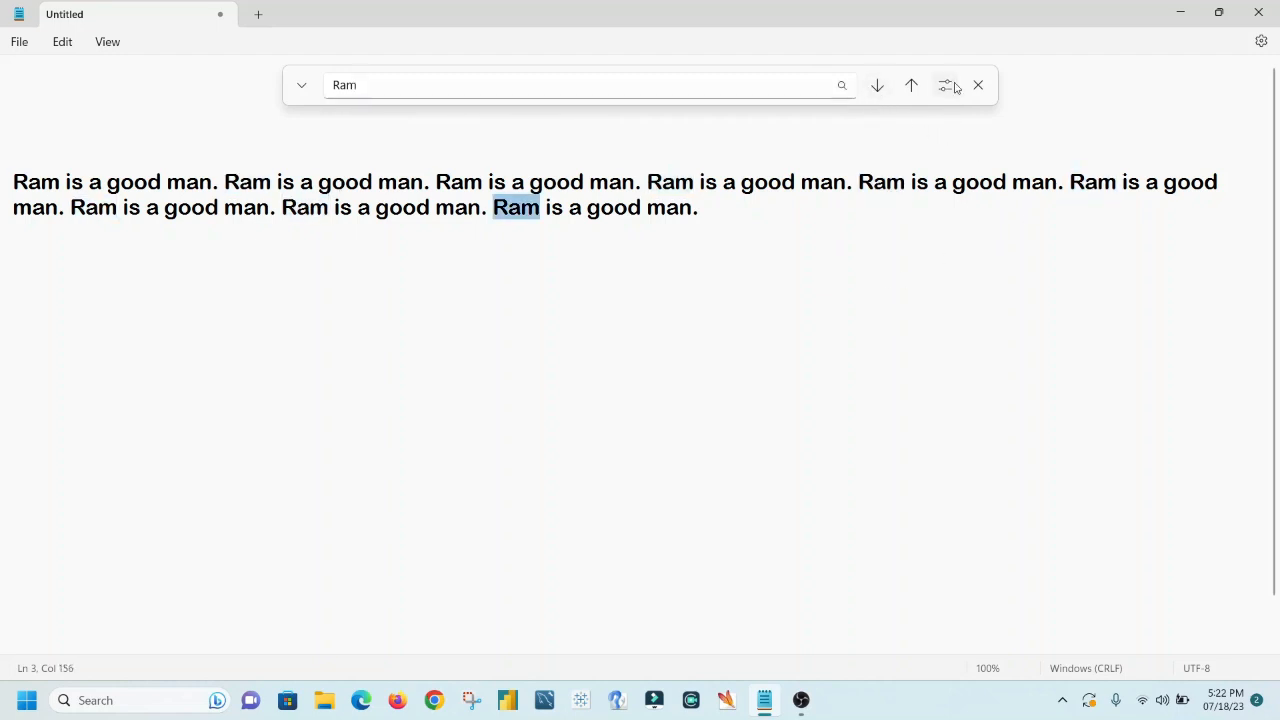
Turn off Match case and change the searched first name to a lowercase initial
{"action": "left_click", "coordinate": [945, 85]}
{"action": "left_click", "coordinate": [908, 54]}
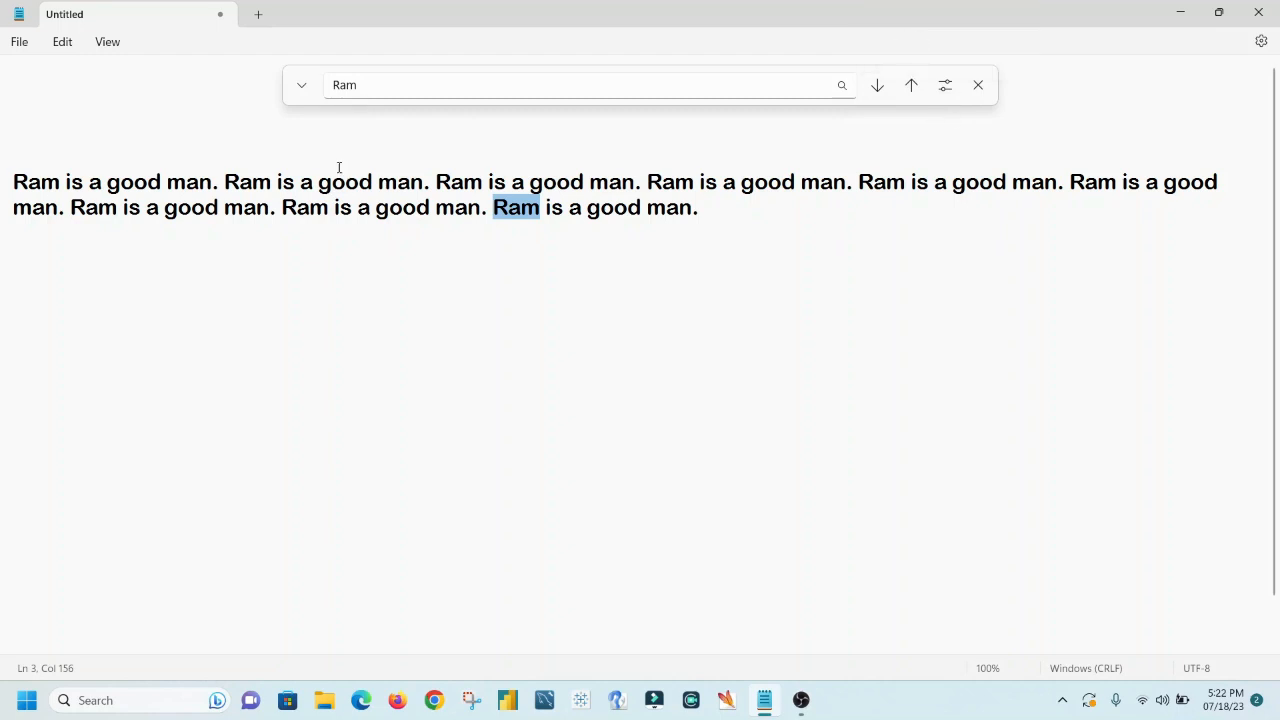
{"action": "left_click", "coordinate": [400, 87]}
{"action": "key", "text": "BackSpace"}
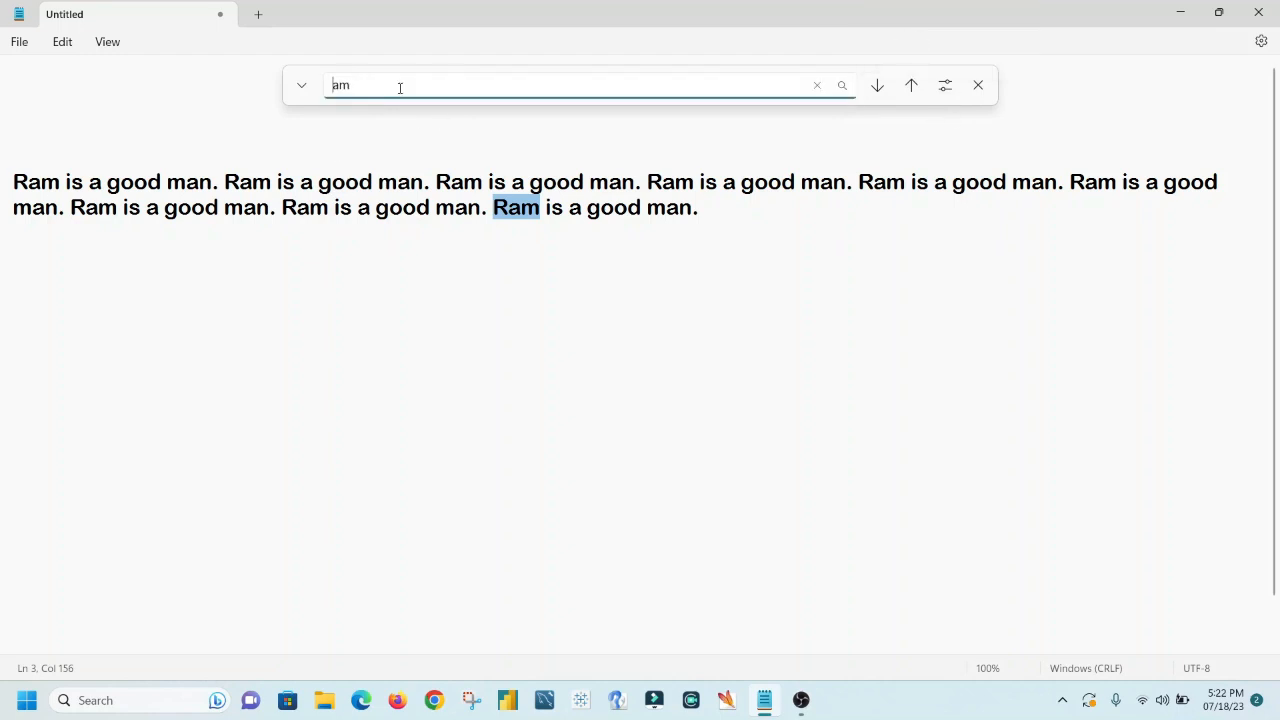
{"action": "type", "text": "r"}
Step forward and then backward through the matches of the lowercase first name
{"action": "left_click", "coordinate": [877, 85]}
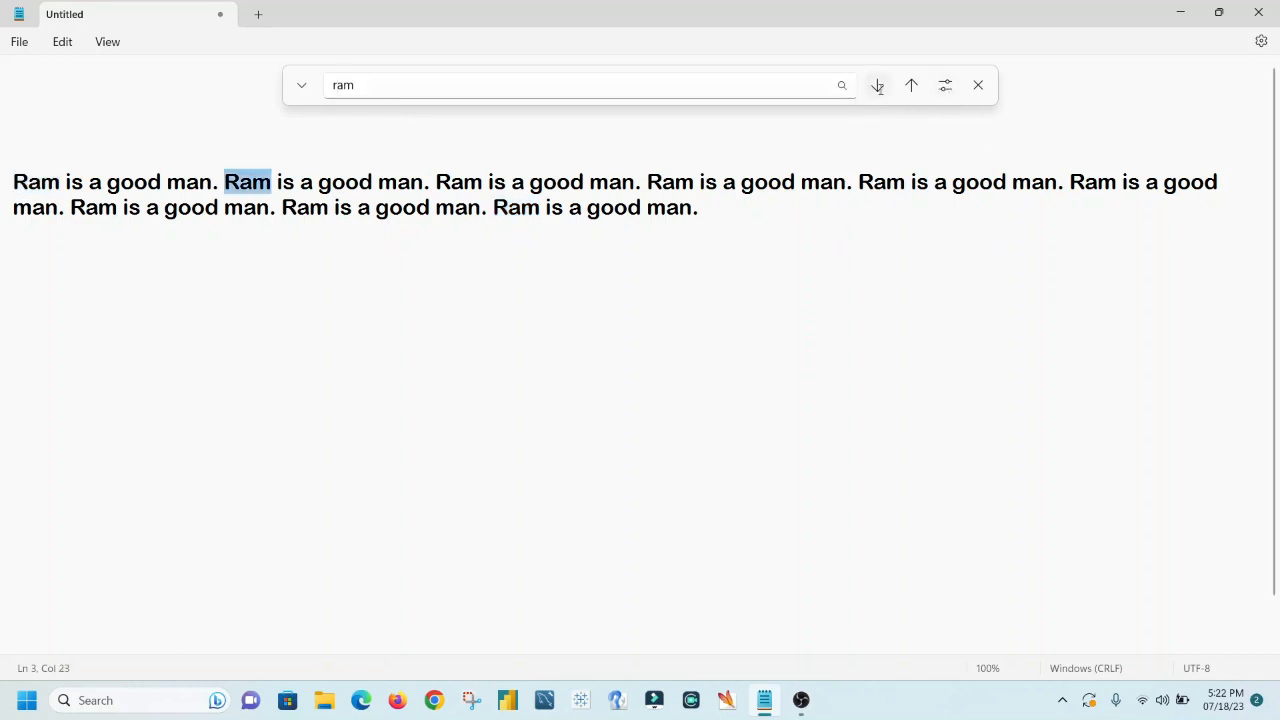
{"action": "left_click", "coordinate": [877, 85]}
{"action": "left_click", "coordinate": [877, 85]}
{"action": "left_click", "coordinate": [877, 85]}
{"action": "double_click", "coordinate": [910, 85]}
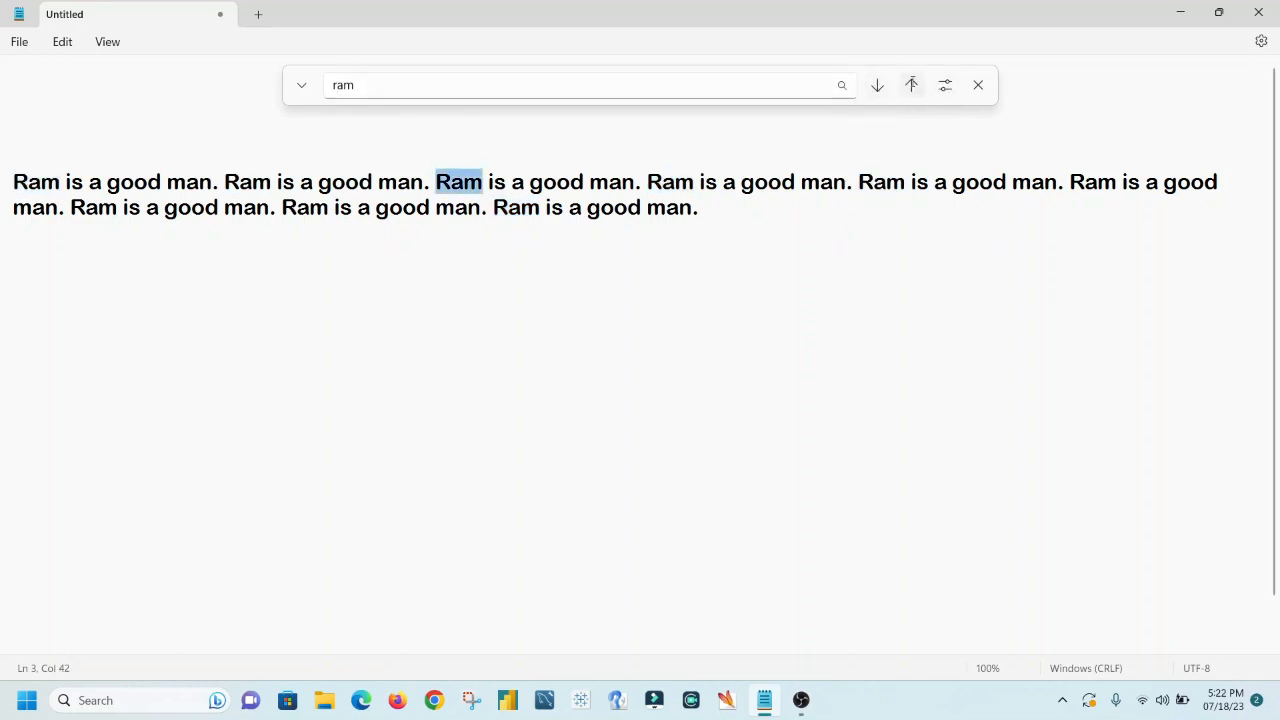
Place the cursor at the start of the second sentence and turn off Wrap around for the search
{"action": "left_click", "coordinate": [945, 85]}
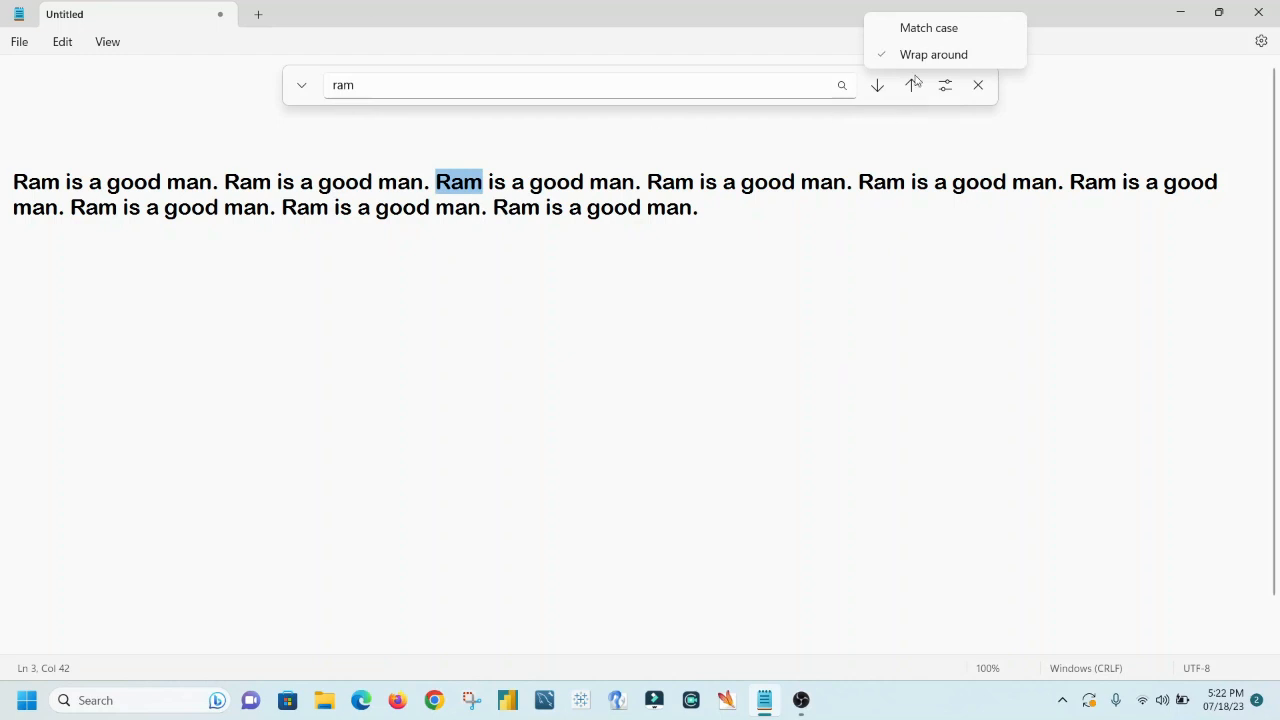
{"action": "left_click", "coordinate": [35, 181]}
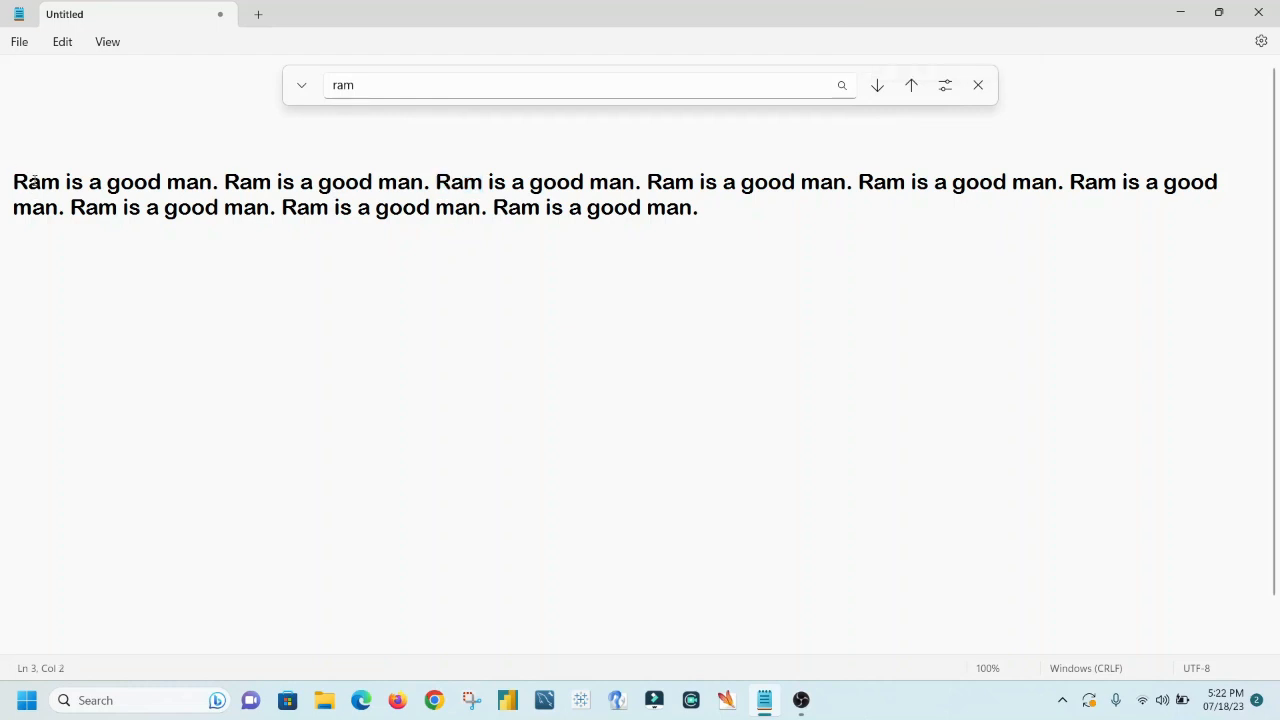
{"action": "left_click", "coordinate": [226, 185]}
{"action": "left_click", "coordinate": [945, 88]}
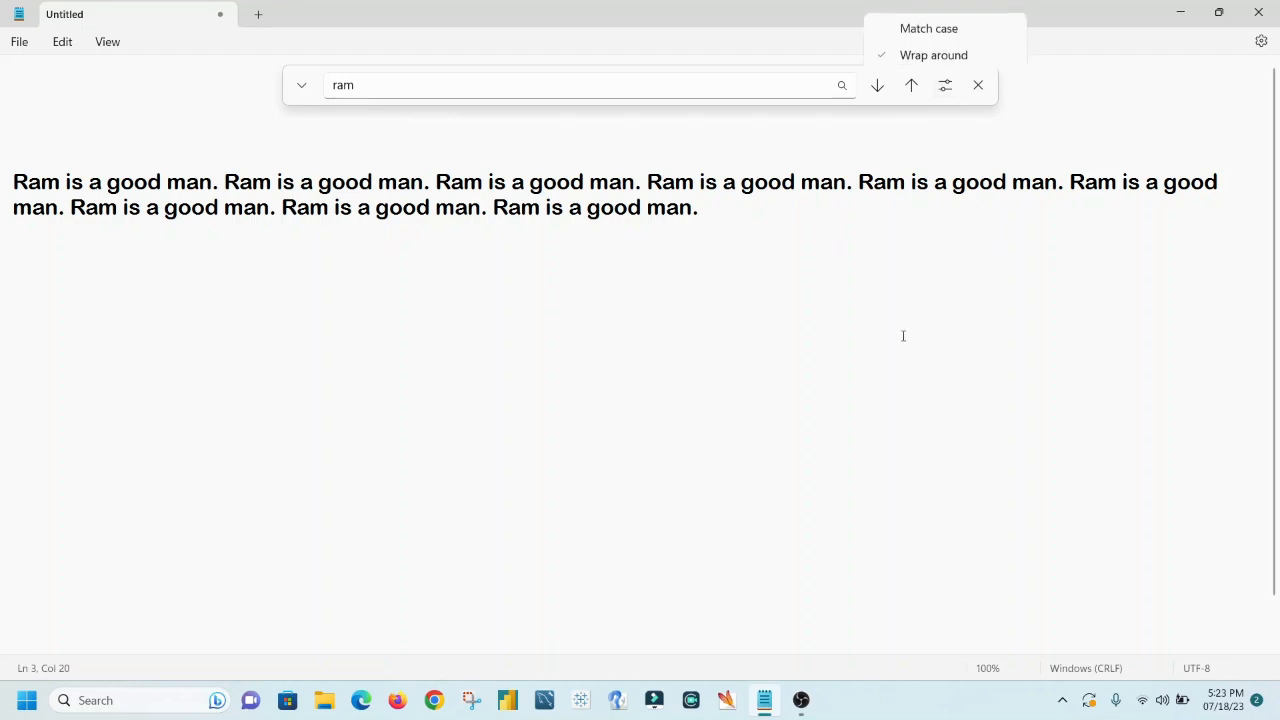
{"action": "left_click", "coordinate": [915, 58]}
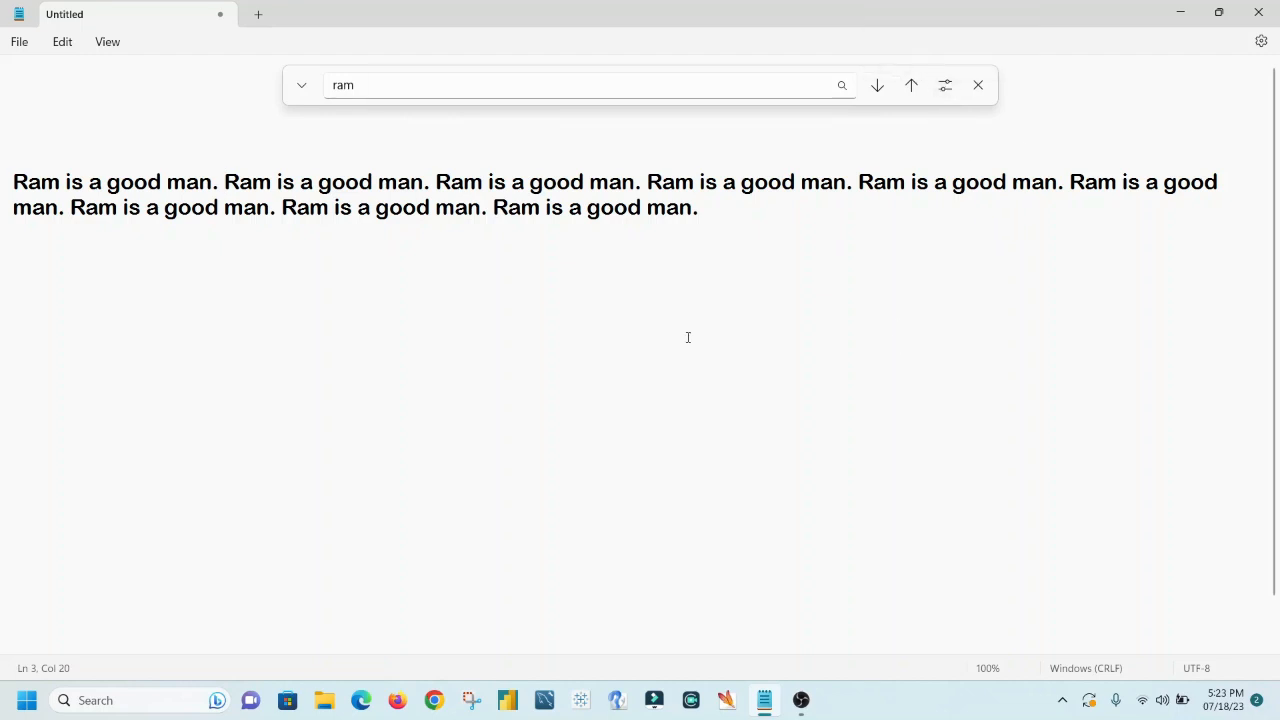
Step forward through the matches past the last occurrence with Wrap around off, and dismiss the message
{"action": "left_click", "coordinate": [876, 87]}
{"action": "left_click", "coordinate": [876, 87]}
{"action": "left_click", "coordinate": [876, 87]}
{"action": "left_click", "coordinate": [876, 87]}
{"action": "left_click", "coordinate": [876, 87]}
{"action": "left_click", "coordinate": [876, 87]}
{"action": "left_click", "coordinate": [876, 87]}
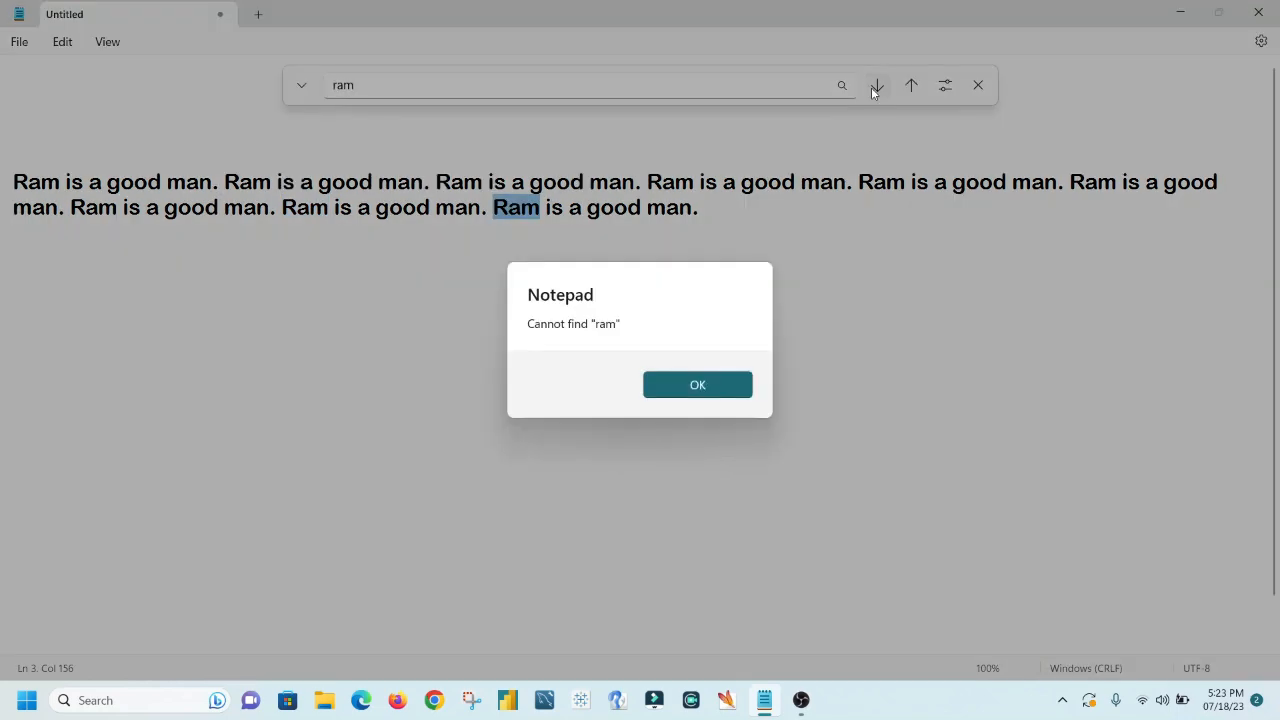
{"action": "left_click", "coordinate": [737, 391]}
Return to the first word of the text and turn Wrap around back on
{"action": "left_click", "coordinate": [510, 215]}
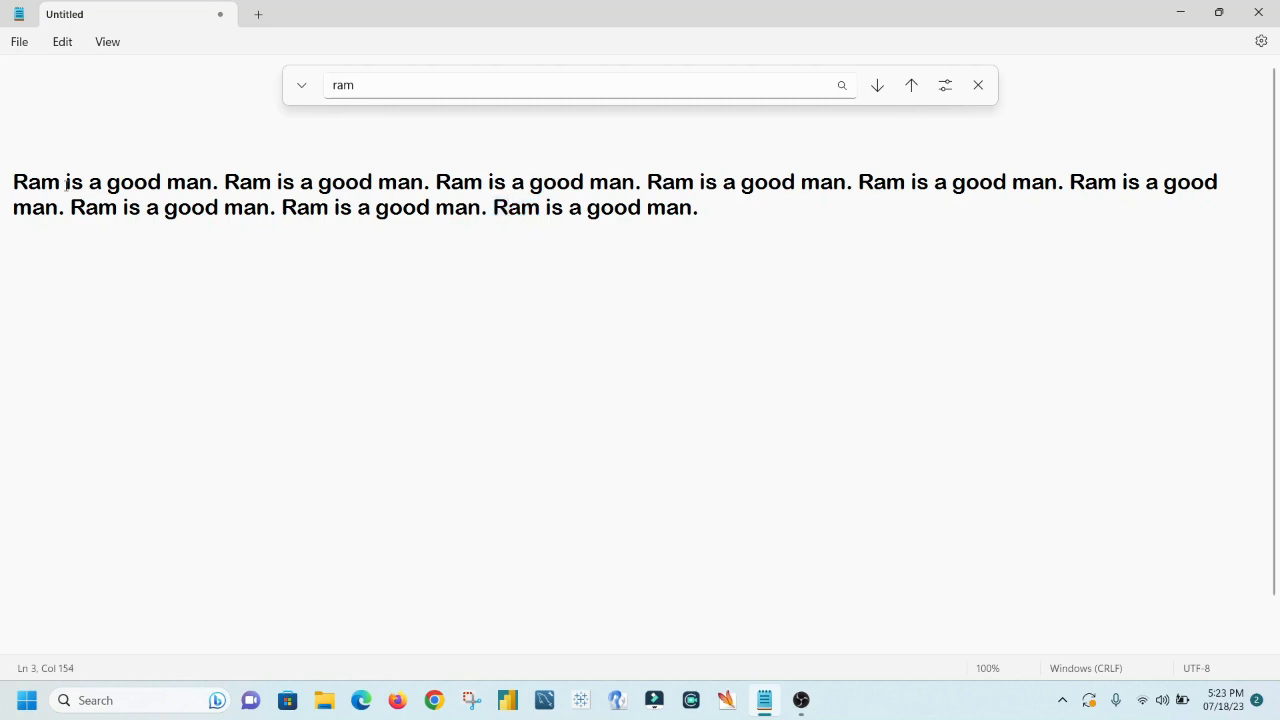
{"action": "left_click_drag", "start_coordinate": [41, 183], "coordinate": [2, 183]}
{"action": "left_click", "coordinate": [945, 86]}
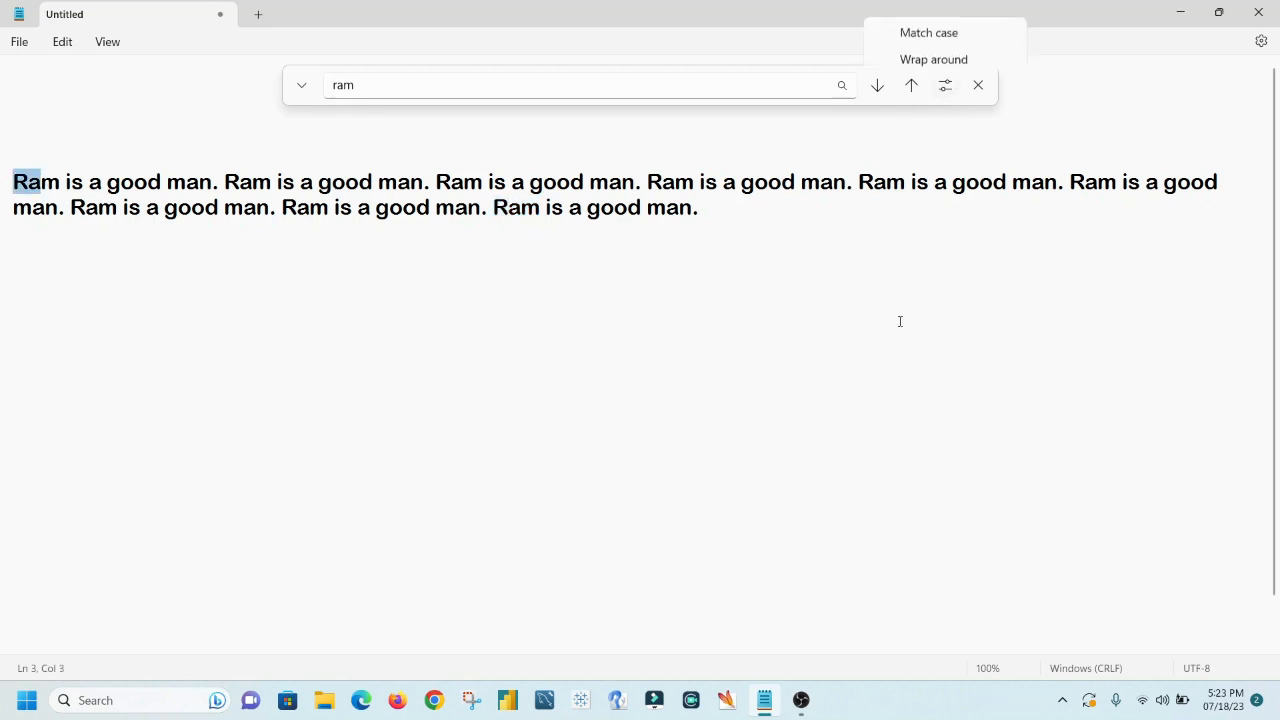
{"action": "left_click", "coordinate": [930, 56]}
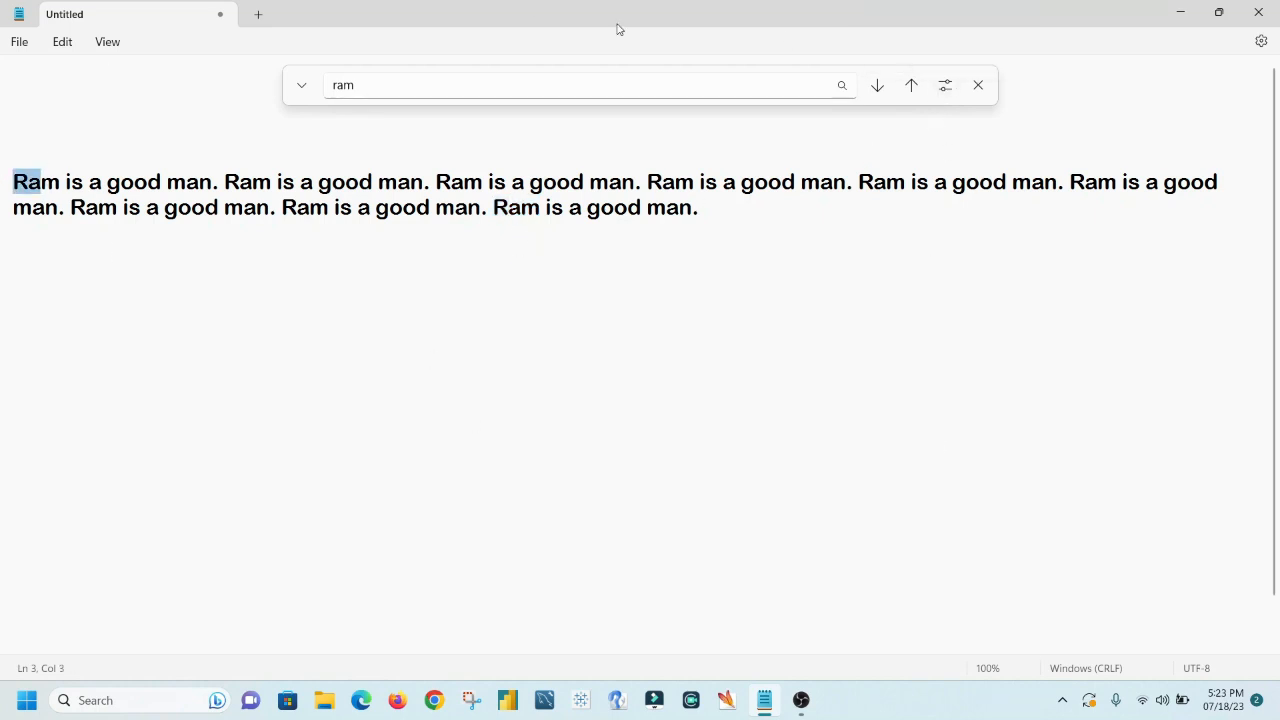
Step forward repeatedly through the matches so the search wraps to the beginning, and close the search bar
{"action": "left_click", "coordinate": [875, 86]}
{"action": "left_click", "coordinate": [875, 86]}
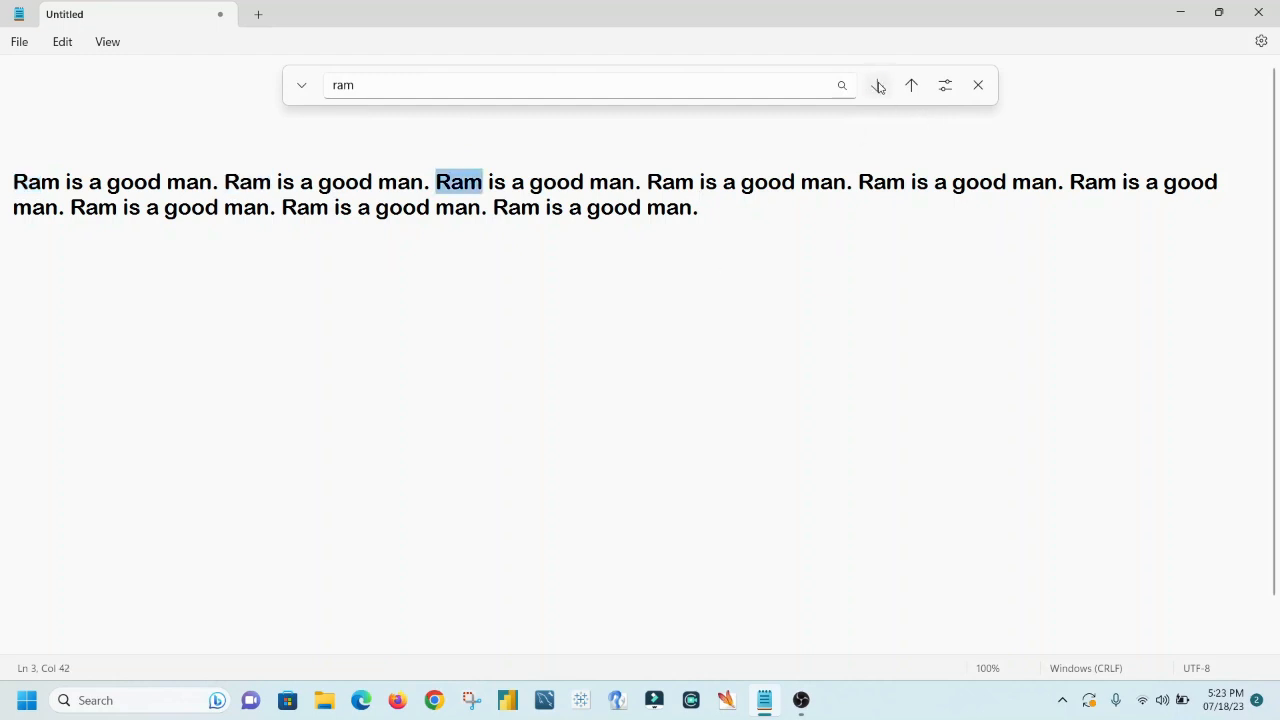
{"action": "left_click", "coordinate": [875, 86]}
{"action": "left_click", "coordinate": [875, 86]}
{"action": "left_click", "coordinate": [876, 86]}
{"action": "left_click", "coordinate": [876, 86]}
{"action": "left_click", "coordinate": [877, 87]}
{"action": "left_click", "coordinate": [878, 87]}
{"action": "left_click", "coordinate": [878, 87]}
{"action": "left_click", "coordinate": [878, 87]}
{"action": "left_click", "coordinate": [878, 87]}
{"action": "left_click", "coordinate": [878, 87]}
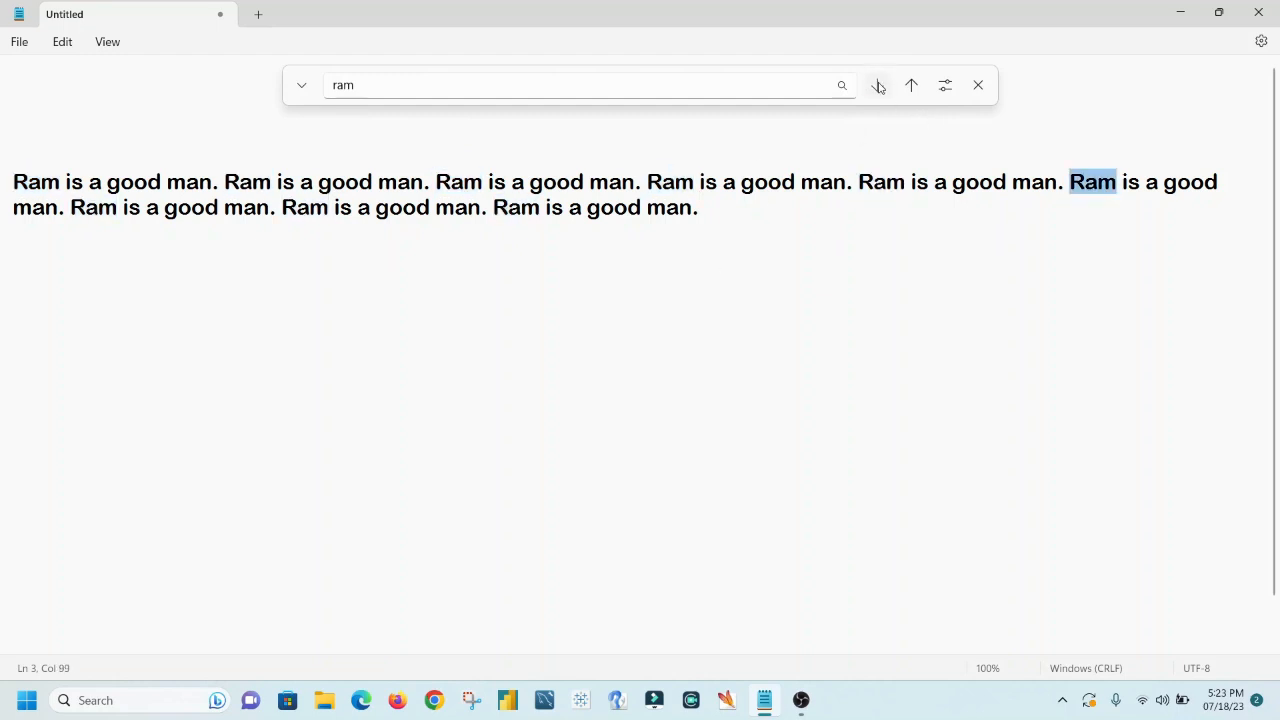
{"action": "left_click", "coordinate": [878, 87]}
{"action": "left_click", "coordinate": [878, 87]}
{"action": "left_click", "coordinate": [877, 86]}
{"action": "left_click", "coordinate": [877, 86]}
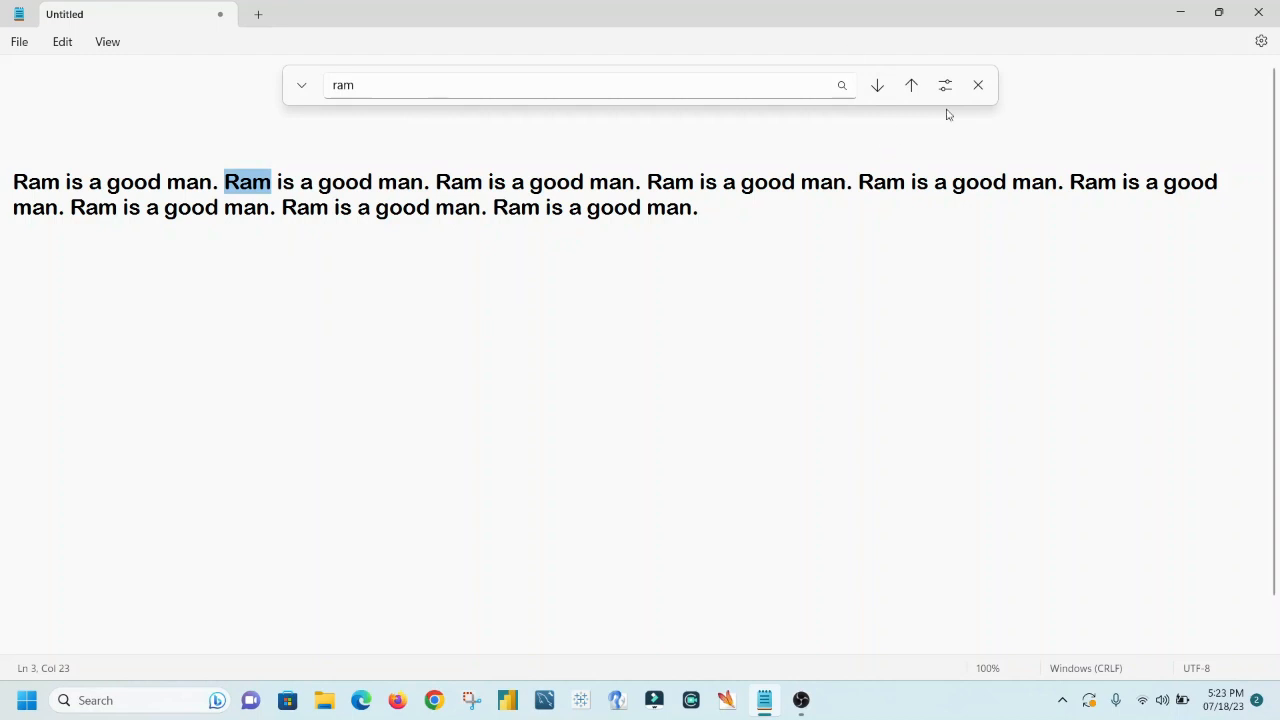
{"action": "left_click", "coordinate": [977, 86]}
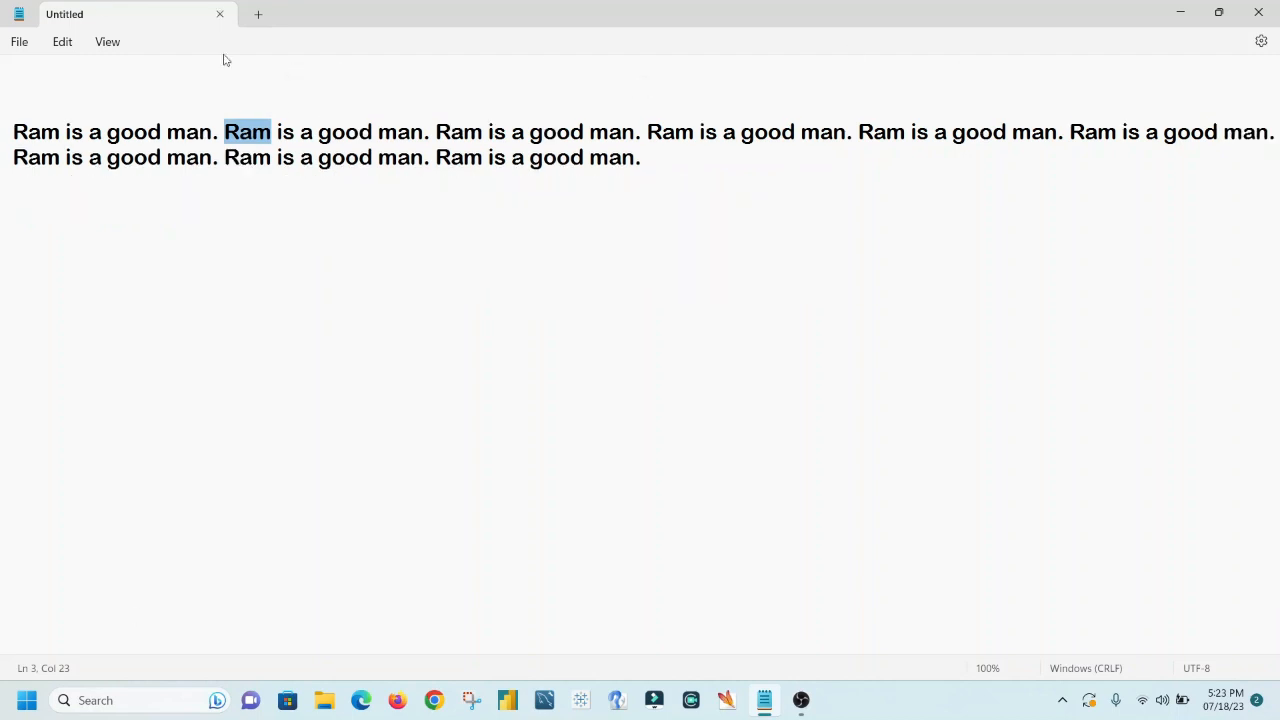
Reopen Find with the selected first name as the search term, and deselect the match in the text
{"action": "left_click", "coordinate": [70, 45]}
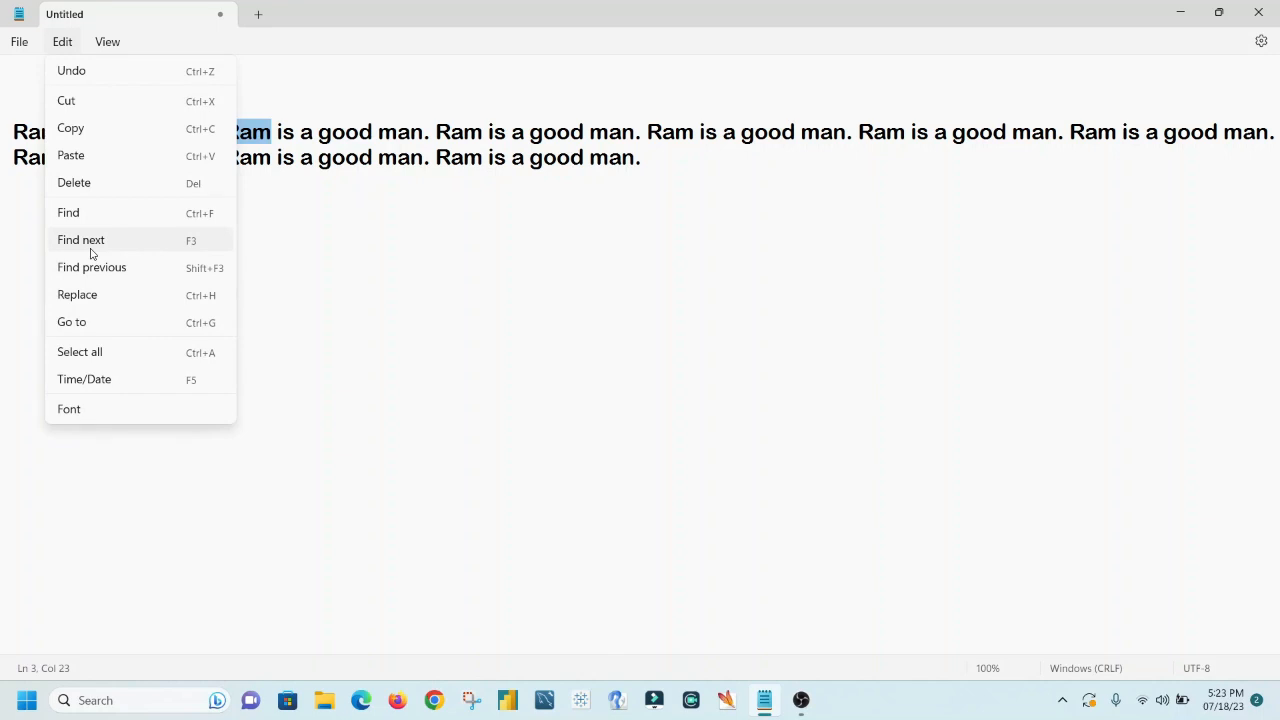
{"action": "left_click", "coordinate": [86, 215]}
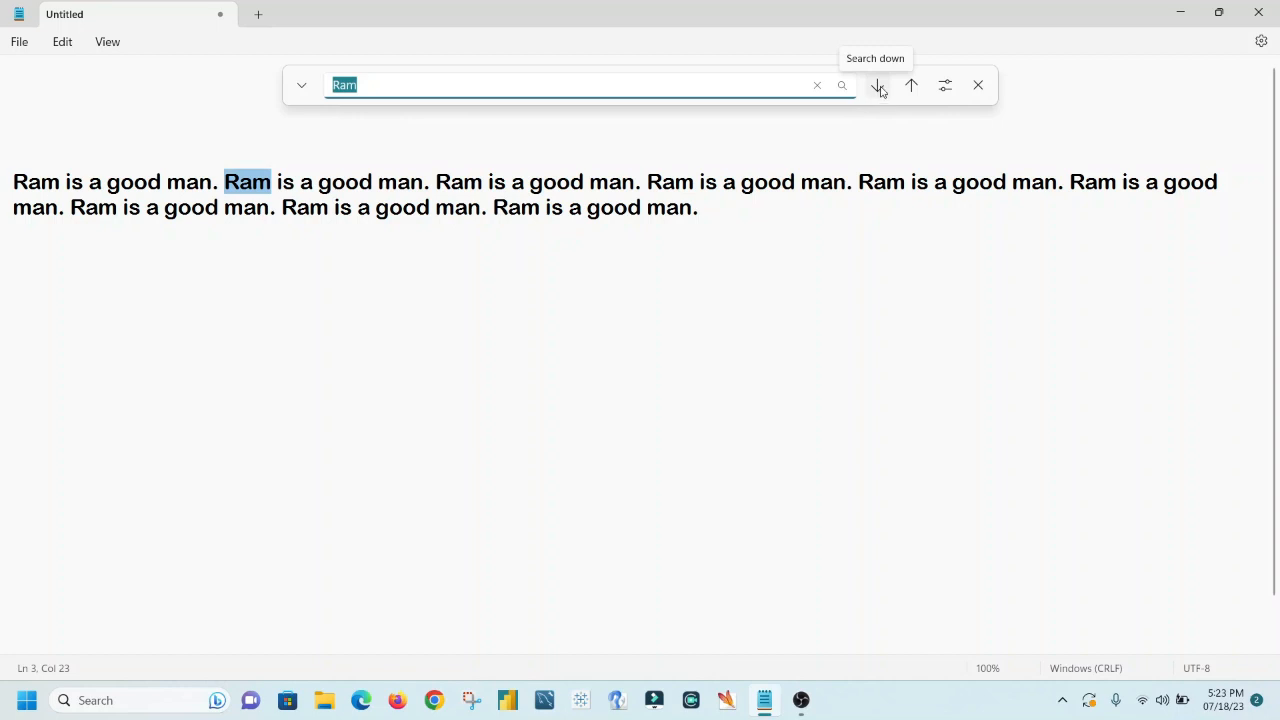
{"action": "left_click", "coordinate": [369, 484]}
{"action": "left_click", "coordinate": [62, 42]}
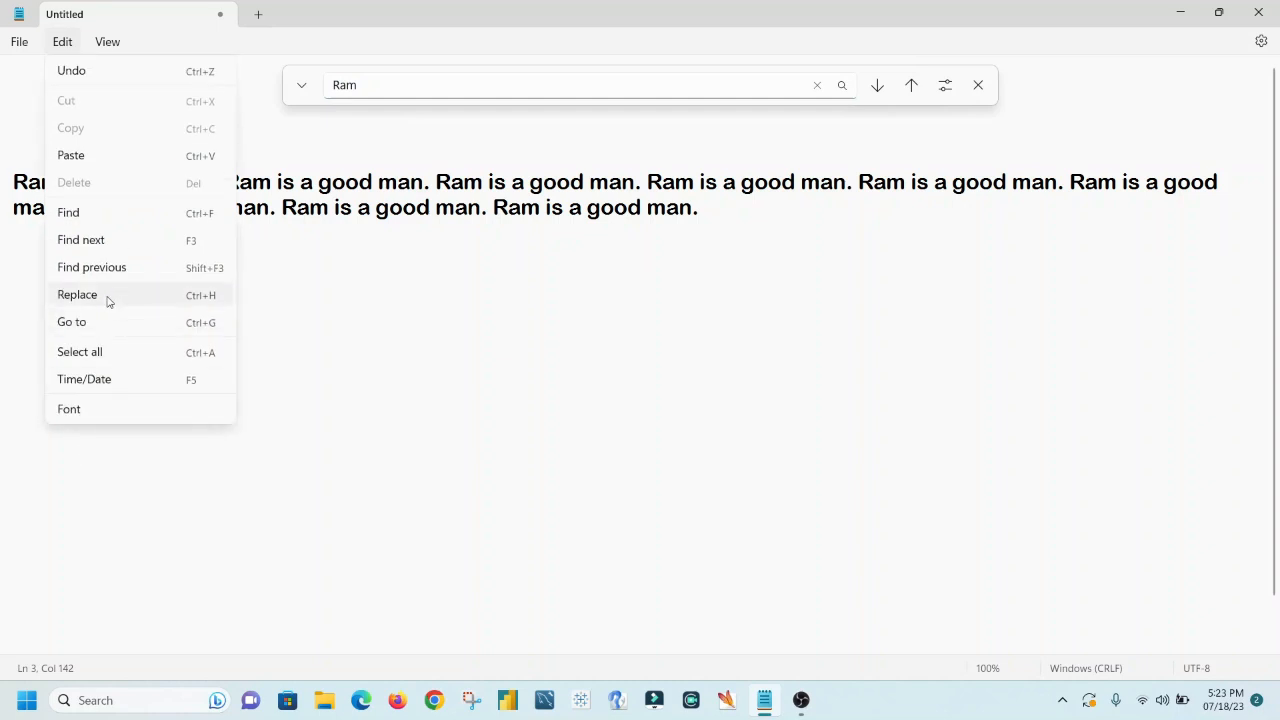
{"action": "left_click", "coordinate": [192, 244]}
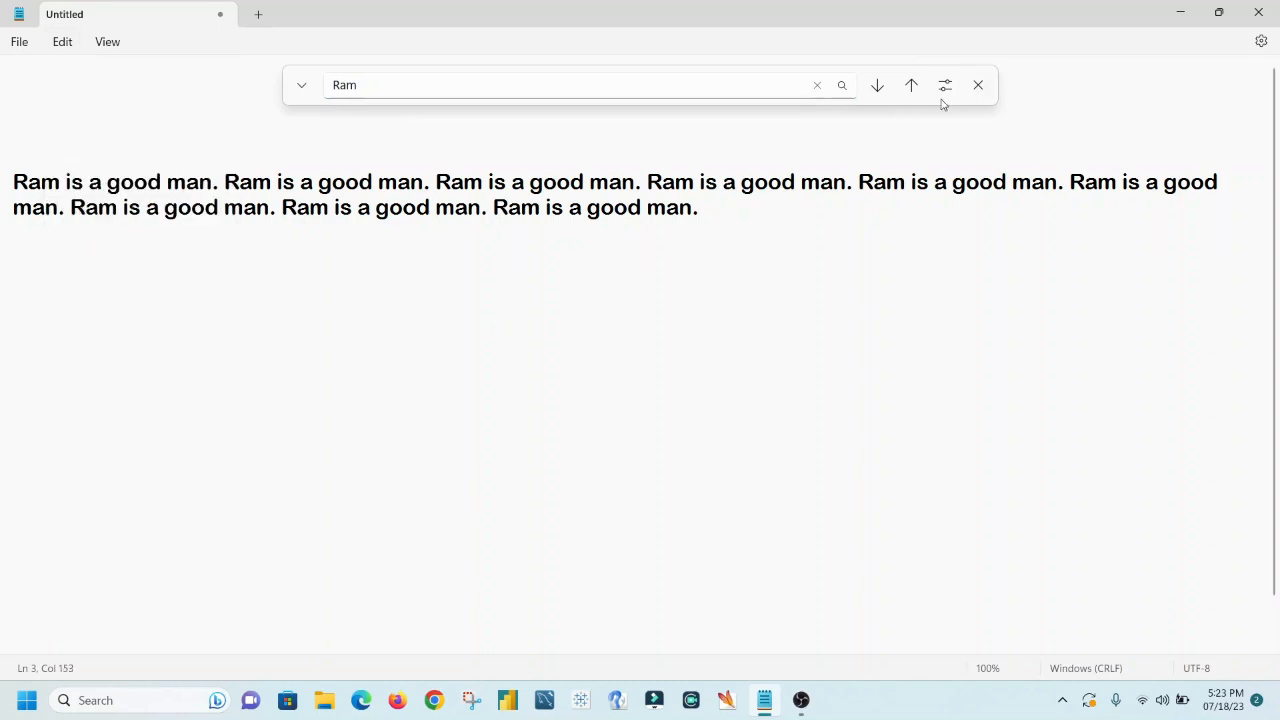
Cycle through the occurrences of the first name with repeated Find next commands
{"action": "key", "text": "F3"}
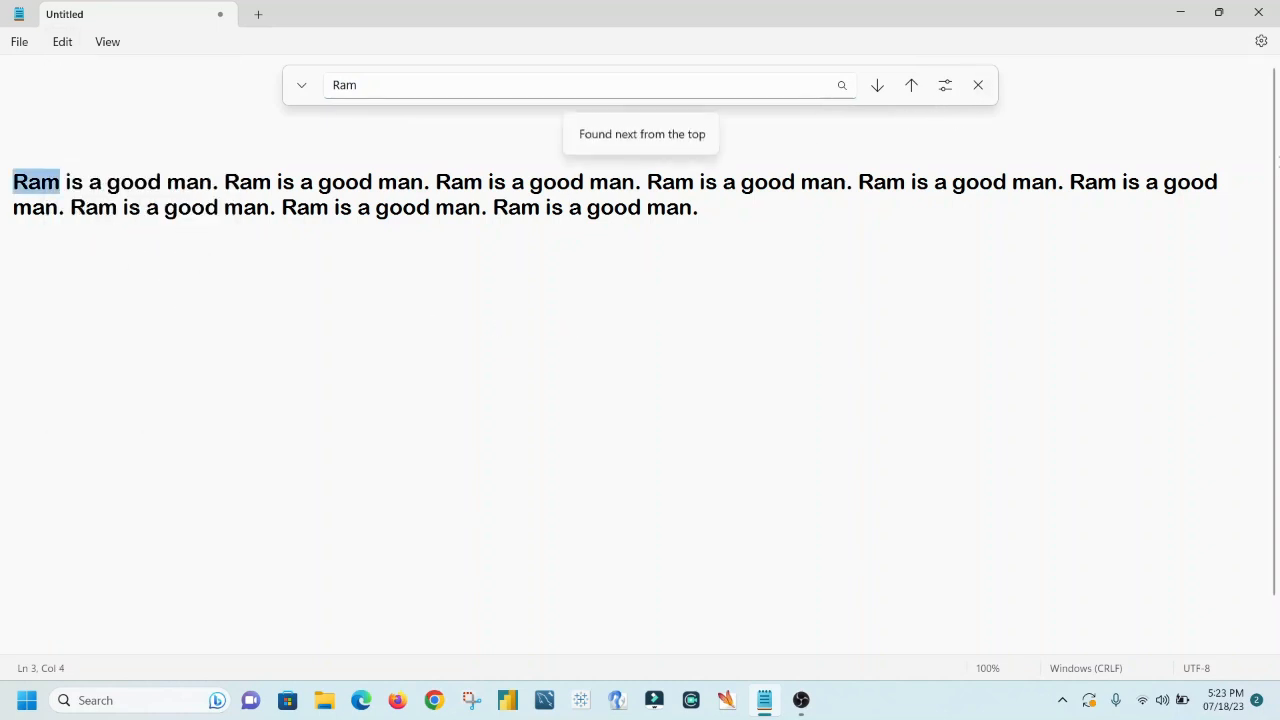
{"action": "key", "text": "F3"}
{"action": "key", "text": "F3"}
{"action": "key", "text": "F3"}
{"action": "key", "text": "F3"}
{"action": "key", "text": "F3"}
{"action": "key", "text": "F3"}
{"action": "key", "text": "F3"}
{"action": "key", "text": "F3"}
{"action": "key", "text": "F3"}
{"action": "key", "text": "F3"}
{"action": "key", "text": "F3"}
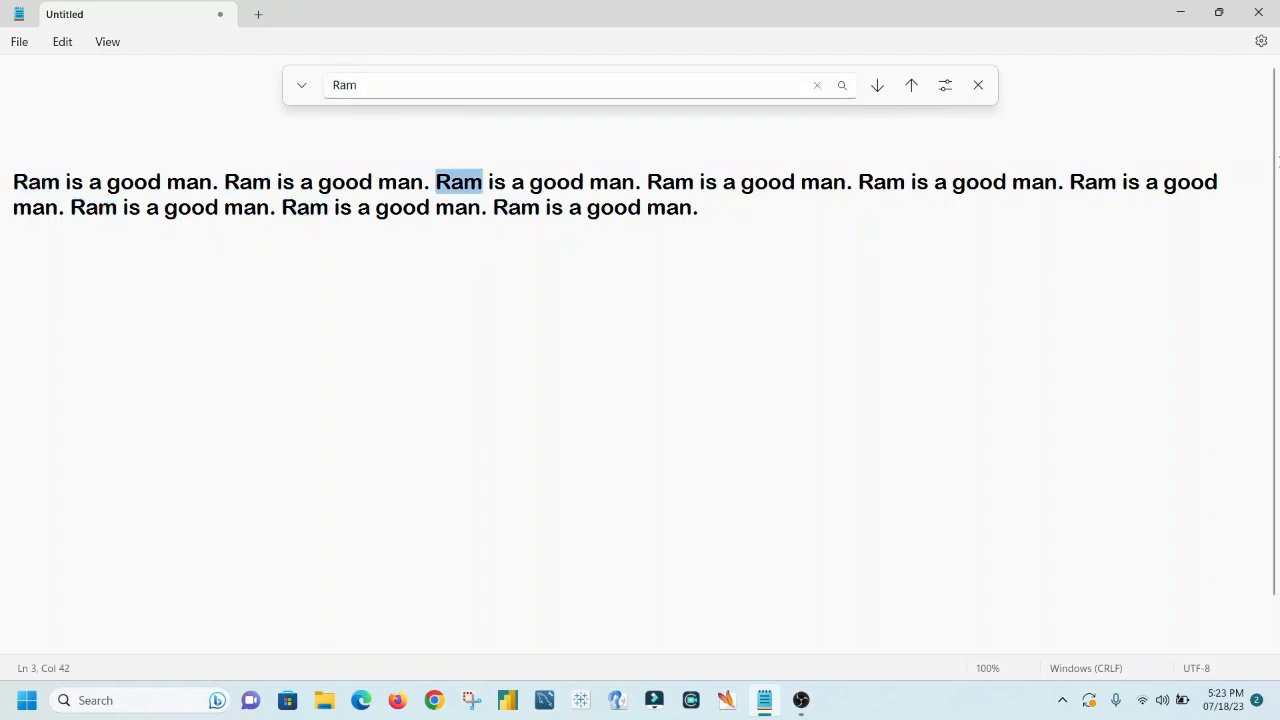
Step backward through the occurrences of the first name with repeated Find previous commands, and close the search bar
{"action": "left_click", "coordinate": [63, 45]}
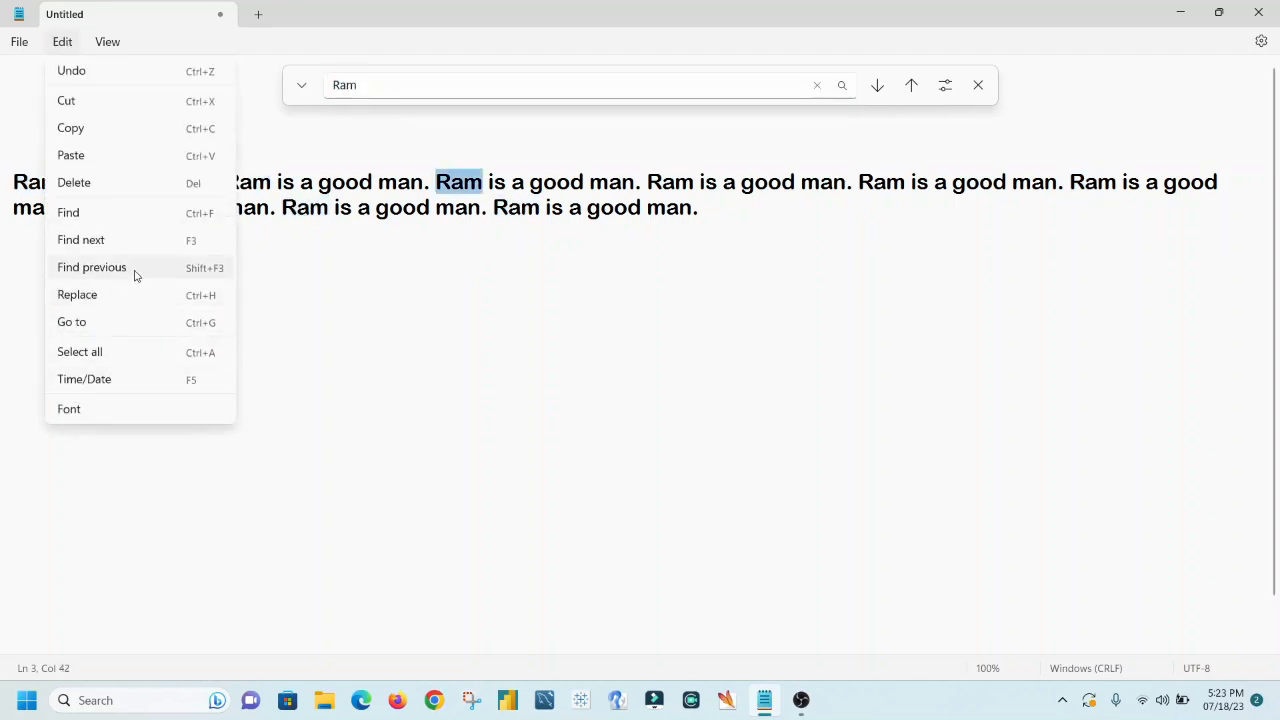
{"action": "left_click", "coordinate": [628, 300]}
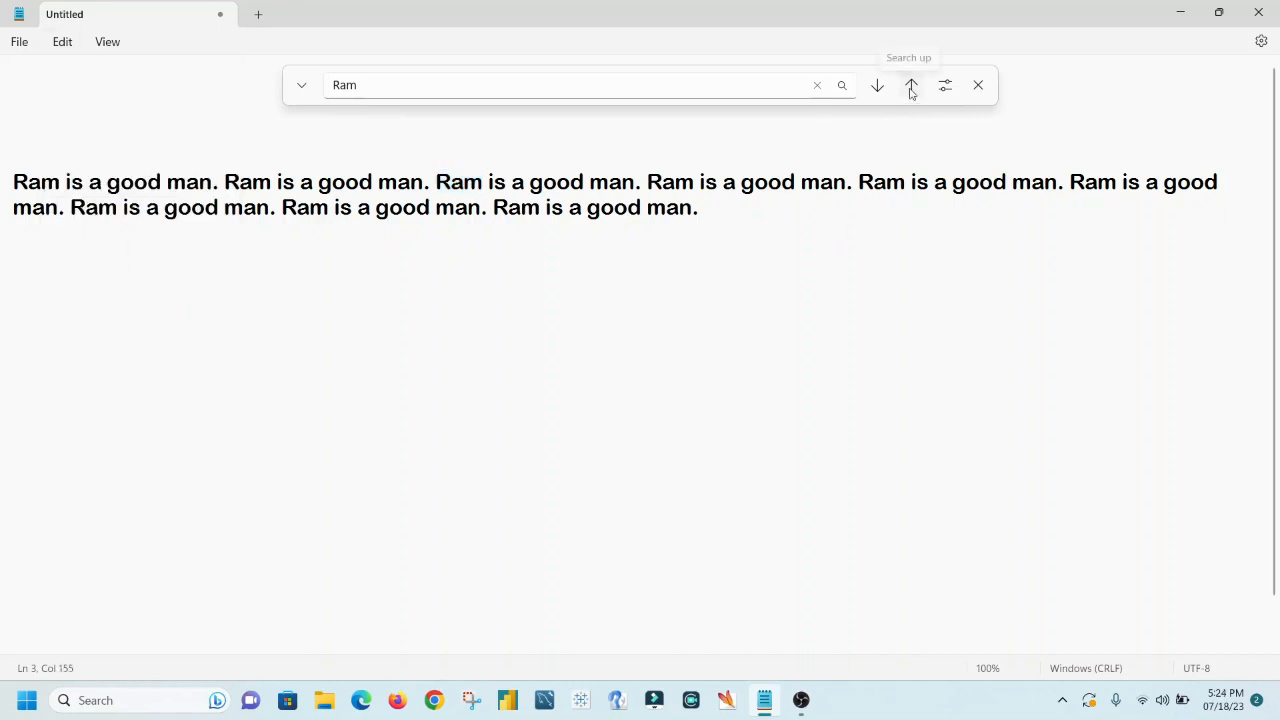
{"action": "left_click", "coordinate": [829, 331]}
{"action": "key", "text": "shift+F3"}
{"action": "key", "text": "shift+F3"}
{"action": "key", "text": "shift+F3"}
{"action": "key", "text": "shift+F3"}
{"action": "key", "text": "shift+F3"}
{"action": "key", "text": "shift+F3"}
{"action": "key", "text": "shift+F3"}
{"action": "key", "text": "shift+F3"}
{"action": "key", "text": "shift+F3"}
{"action": "key", "text": "shift+F3"}
{"action": "key", "text": "shift+F3"}
{"action": "key", "text": "shift+F3"}
{"action": "key", "text": "shift+F3"}
{"action": "key", "text": "shift+F3"}
{"action": "key", "text": "shift+F3"}
{"action": "key", "text": "shift+F3"}
{"action": "key", "text": "shift+F3"}
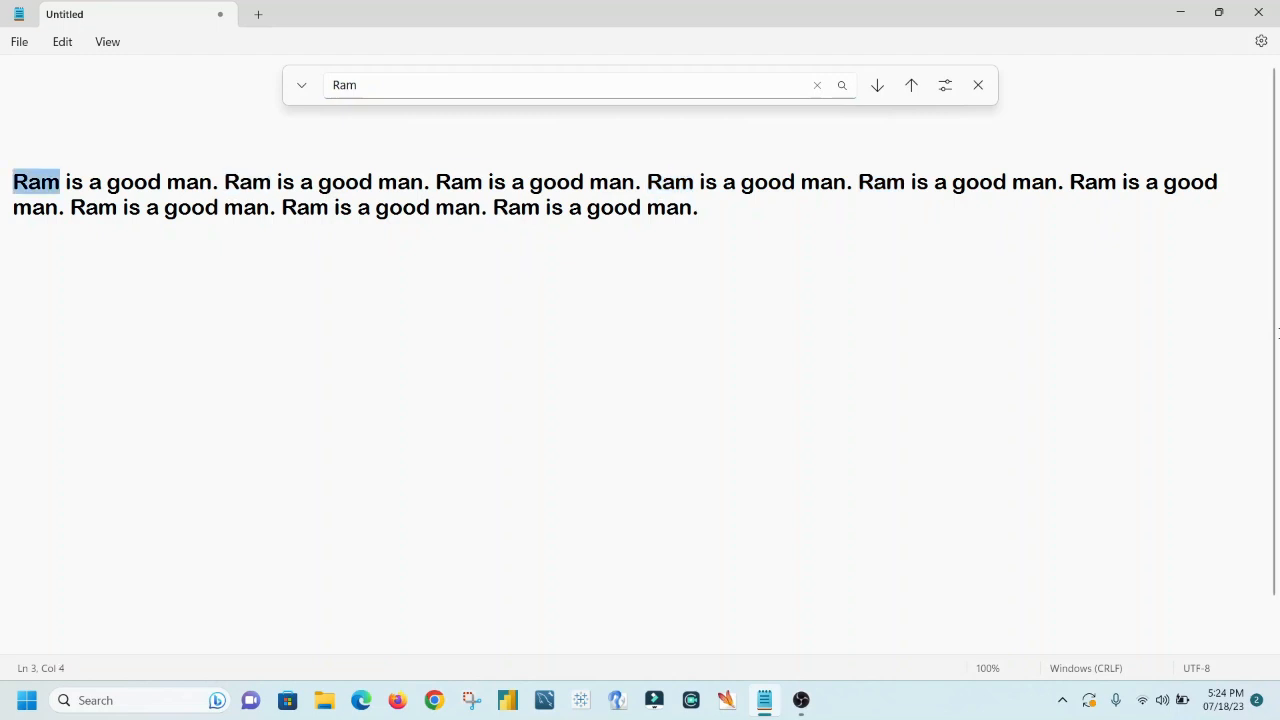
{"action": "key", "text": "ctrl+f"}
{"action": "left_click", "coordinate": [978, 85]}
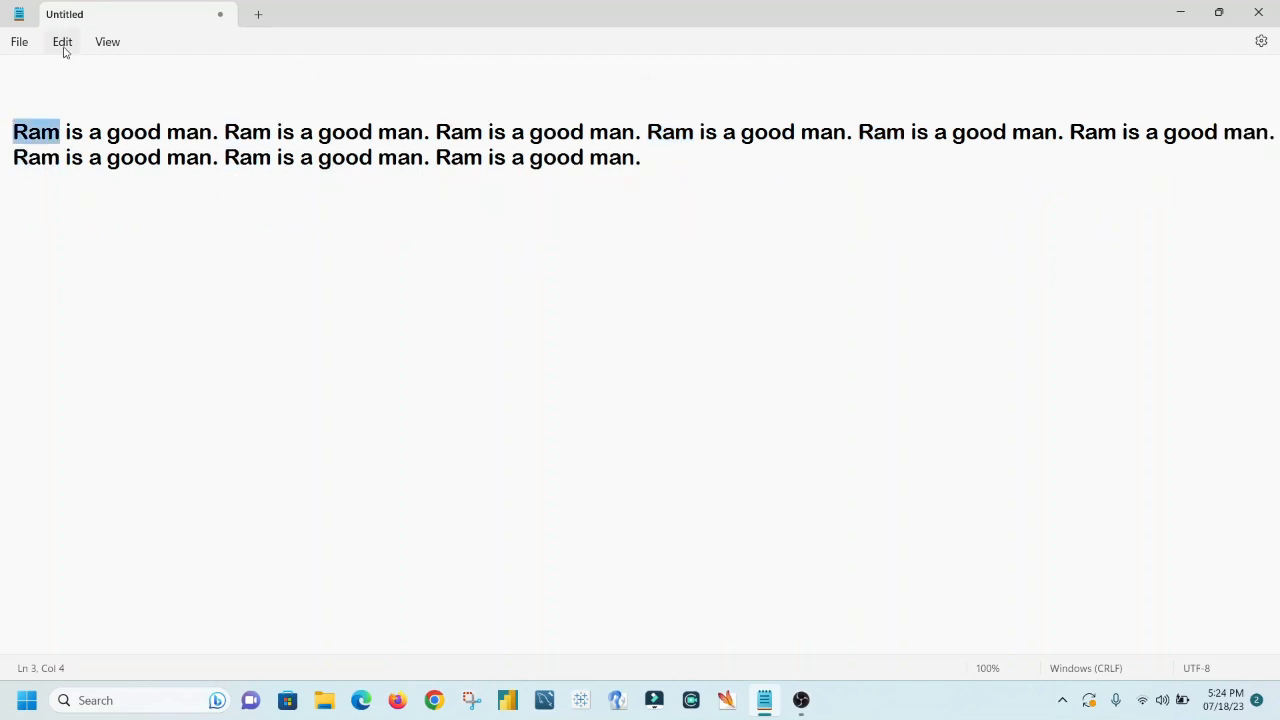
Open Replace with the first name as the search term and enter a different first name as its replacement
{"action": "left_click", "coordinate": [63, 45]}
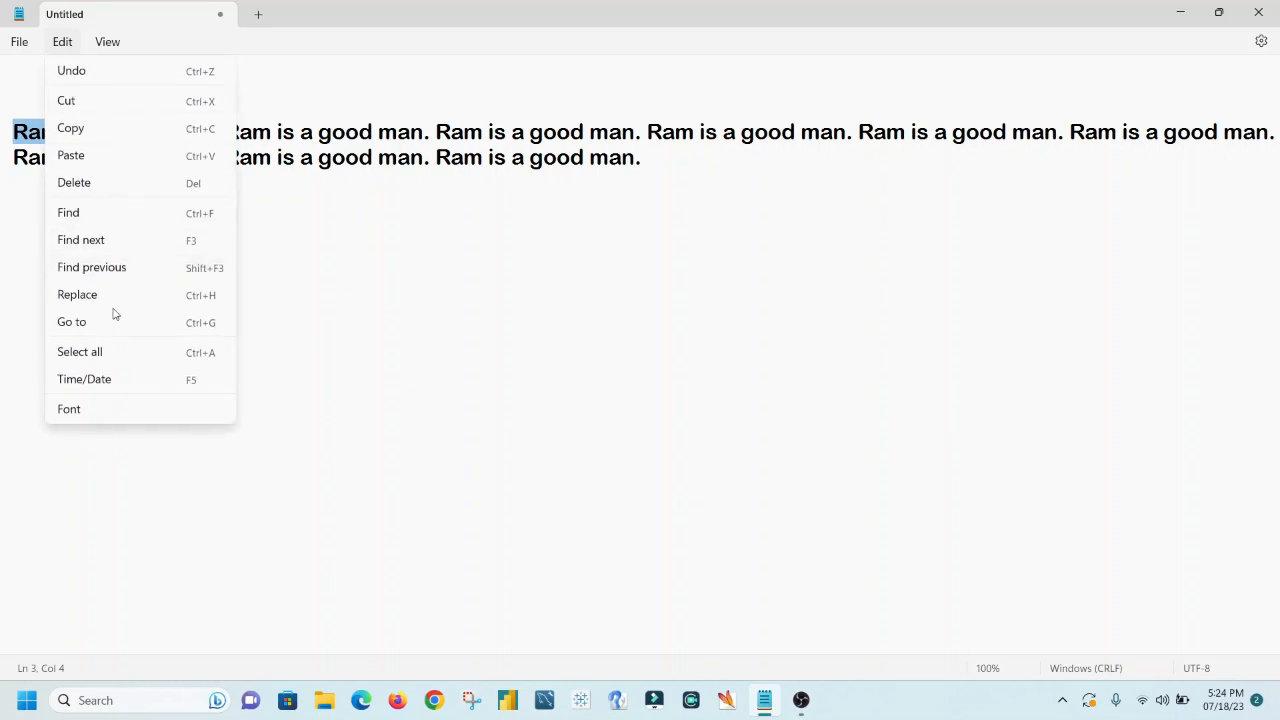
{"action": "left_click", "coordinate": [493, 401]}
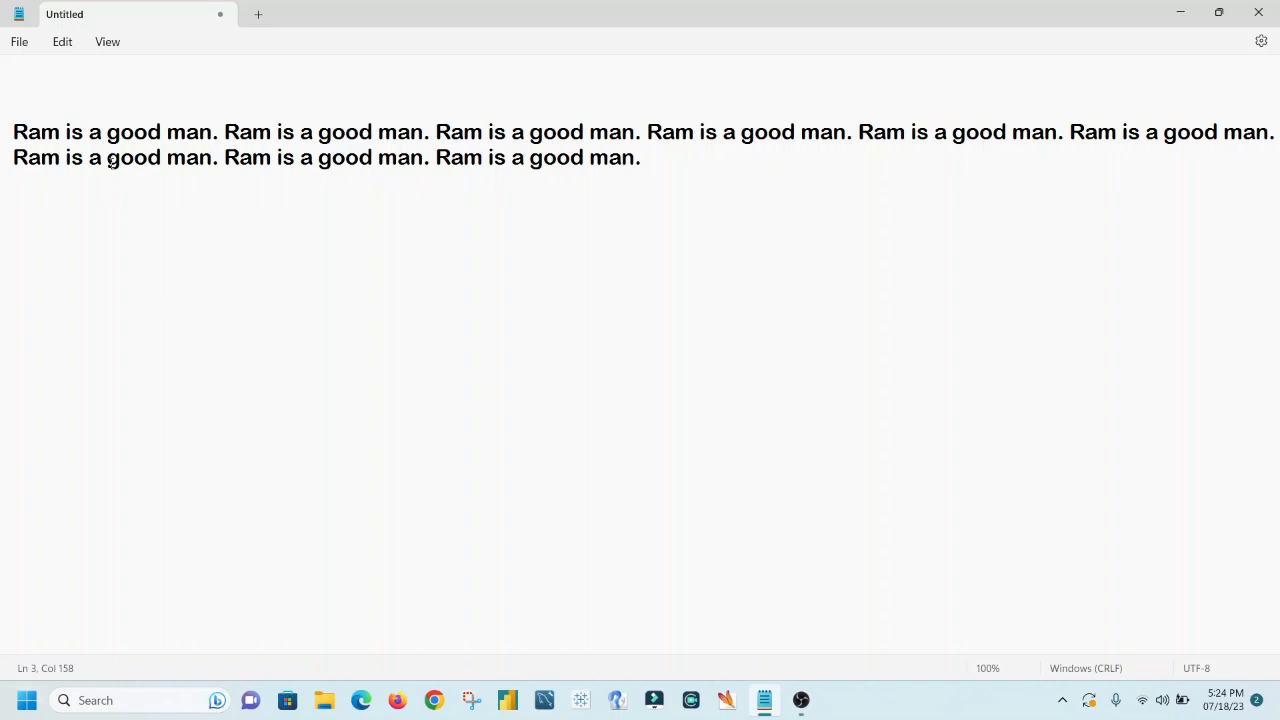
{"action": "left_click", "coordinate": [65, 46]}
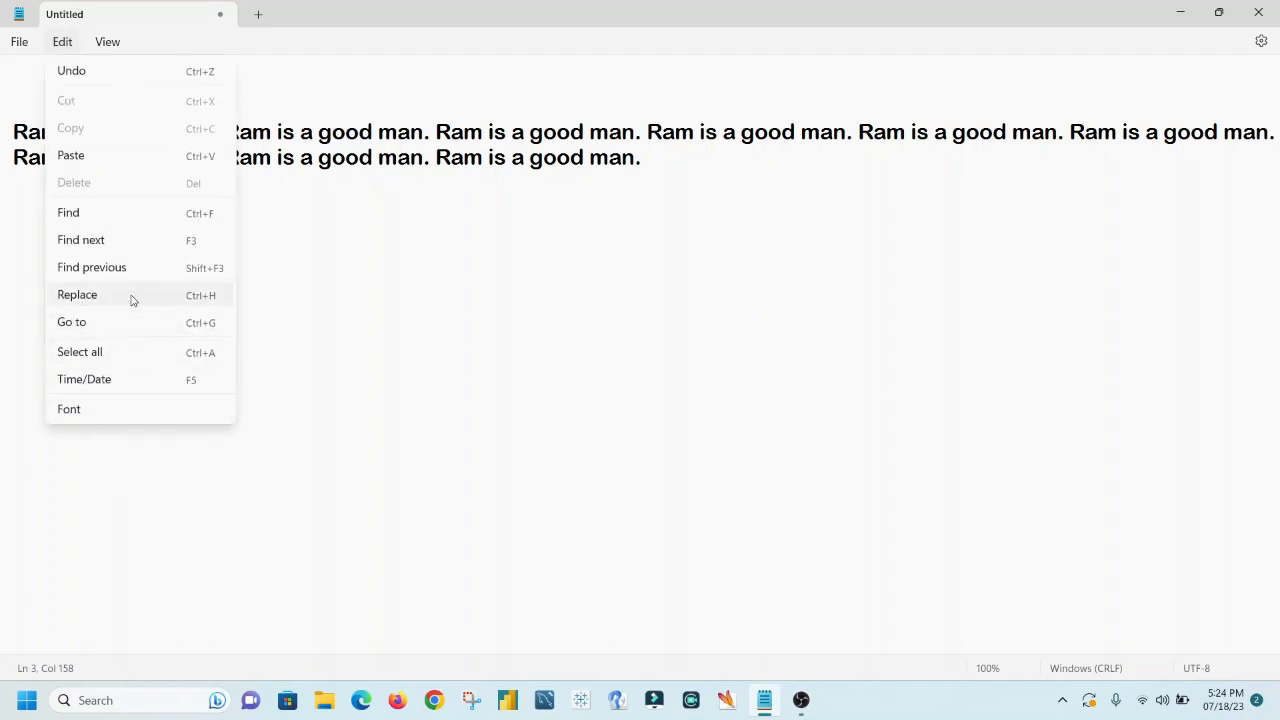
{"action": "left_click", "coordinate": [545, 348]}
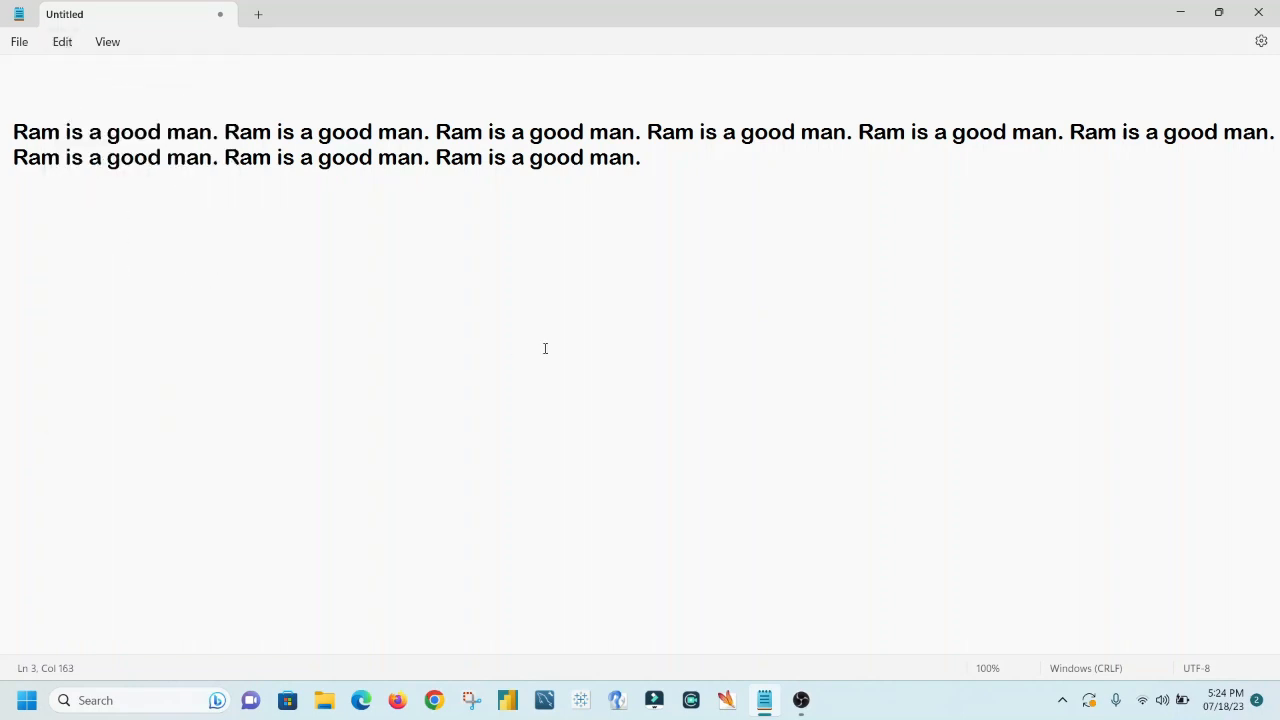
{"action": "key", "text": "ctrl+h"}
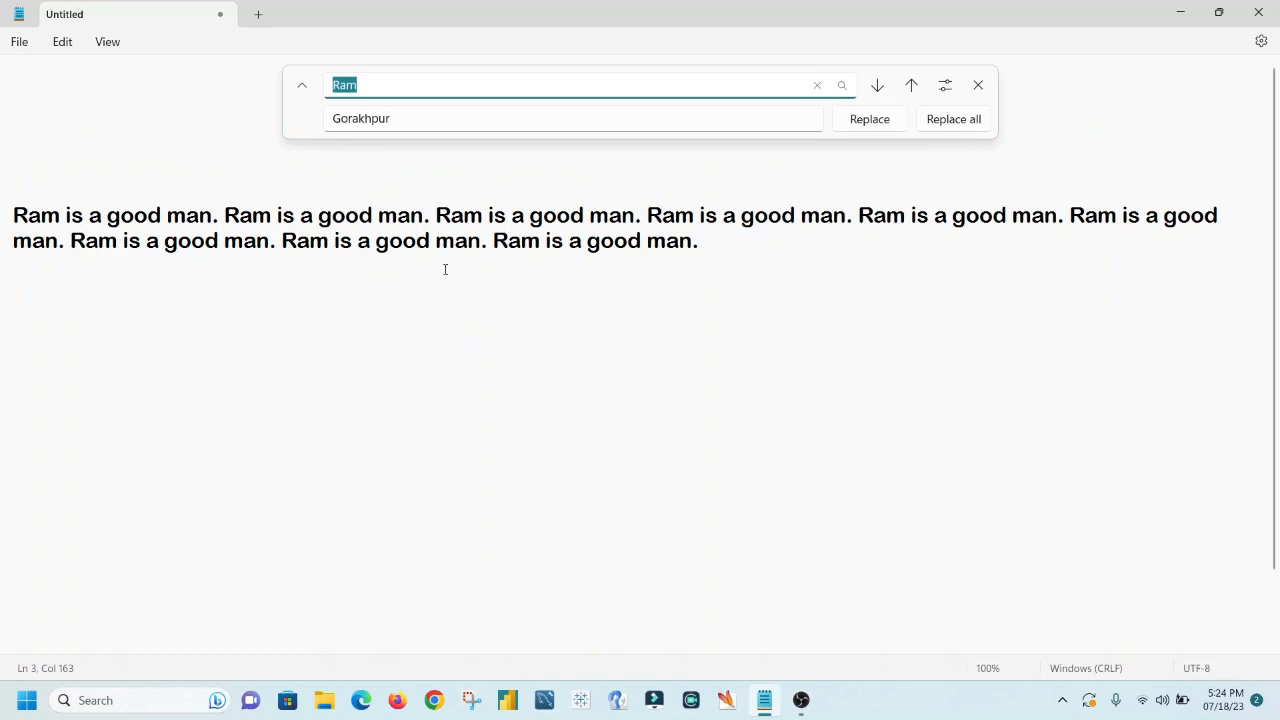
{"action": "key", "text": "Right"}
{"action": "key", "text": "Tab"}
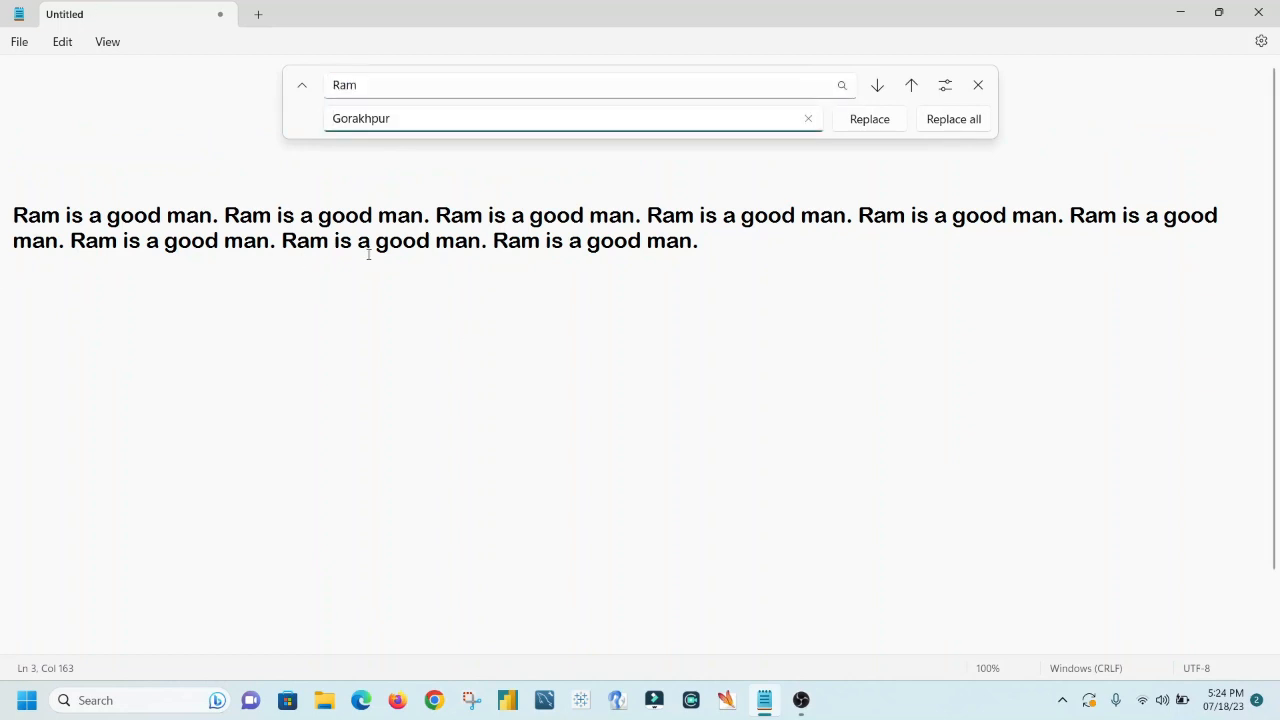
{"action": "key", "text": "ctrl+a"}
{"action": "key", "text": "BackSpace"}
{"action": "type", "text": "Shg"}
{"action": "key", "text": "BackSpace"}
{"action": "type", "text": "u"}
{"action": "key", "text": "BackSpace"}
{"action": "type", "text": "yam"}
Replace the first occurrence of the name individually and the remaining ones all at once, and close the replace bar
{"action": "left_click", "coordinate": [883, 125]}
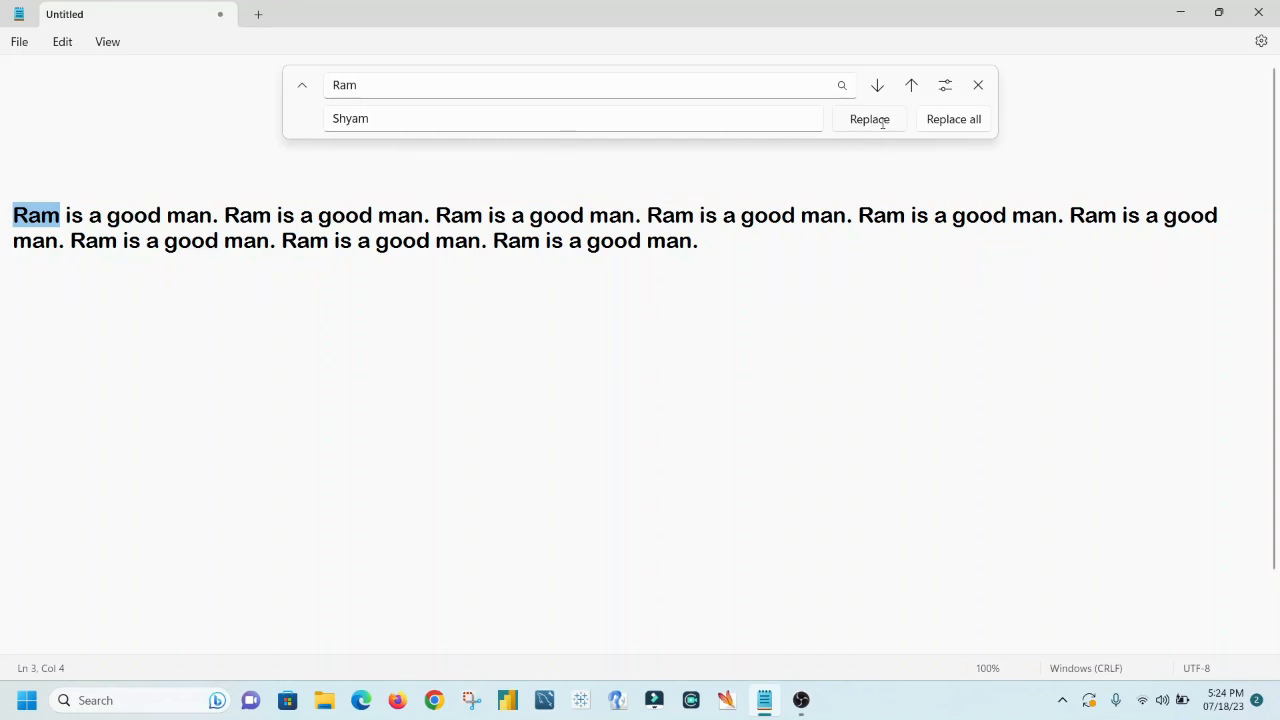
{"action": "left_click", "coordinate": [889, 120]}
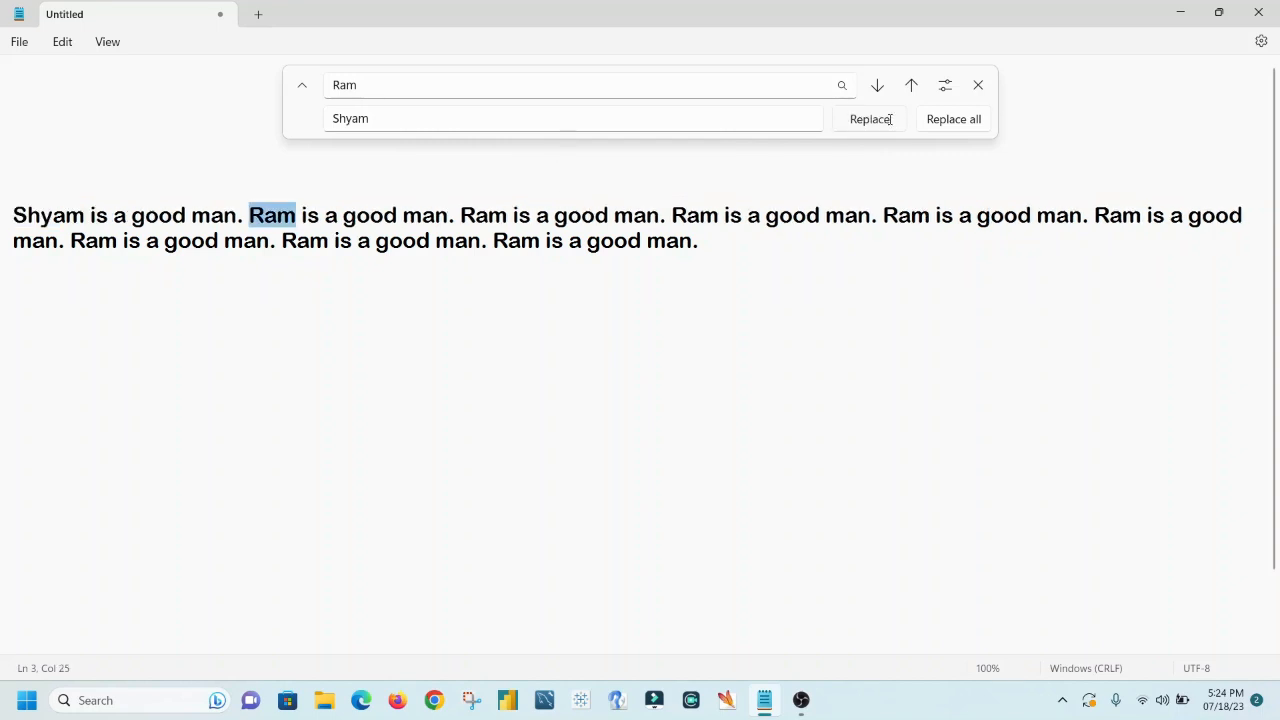
{"action": "left_click", "coordinate": [972, 120]}
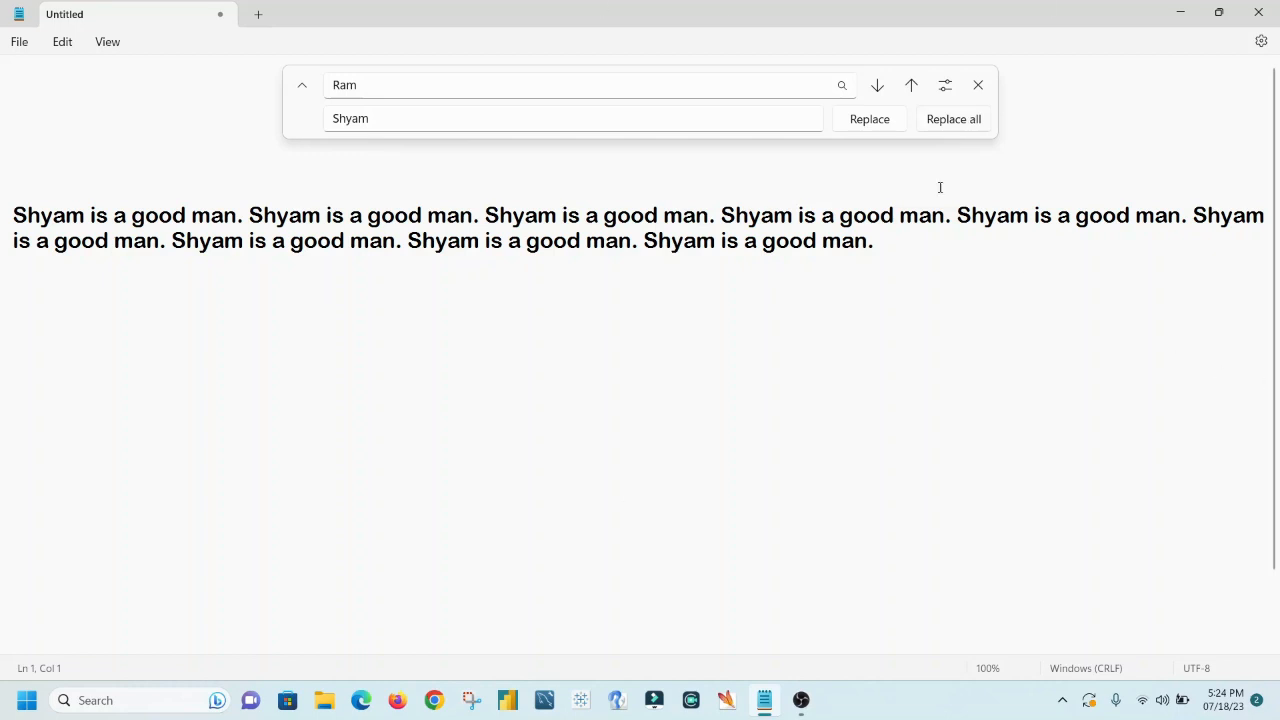
{"action": "left_click", "coordinate": [979, 86]}
Use Go to line to move the cursor to line 3
{"action": "left_click", "coordinate": [62, 41]}
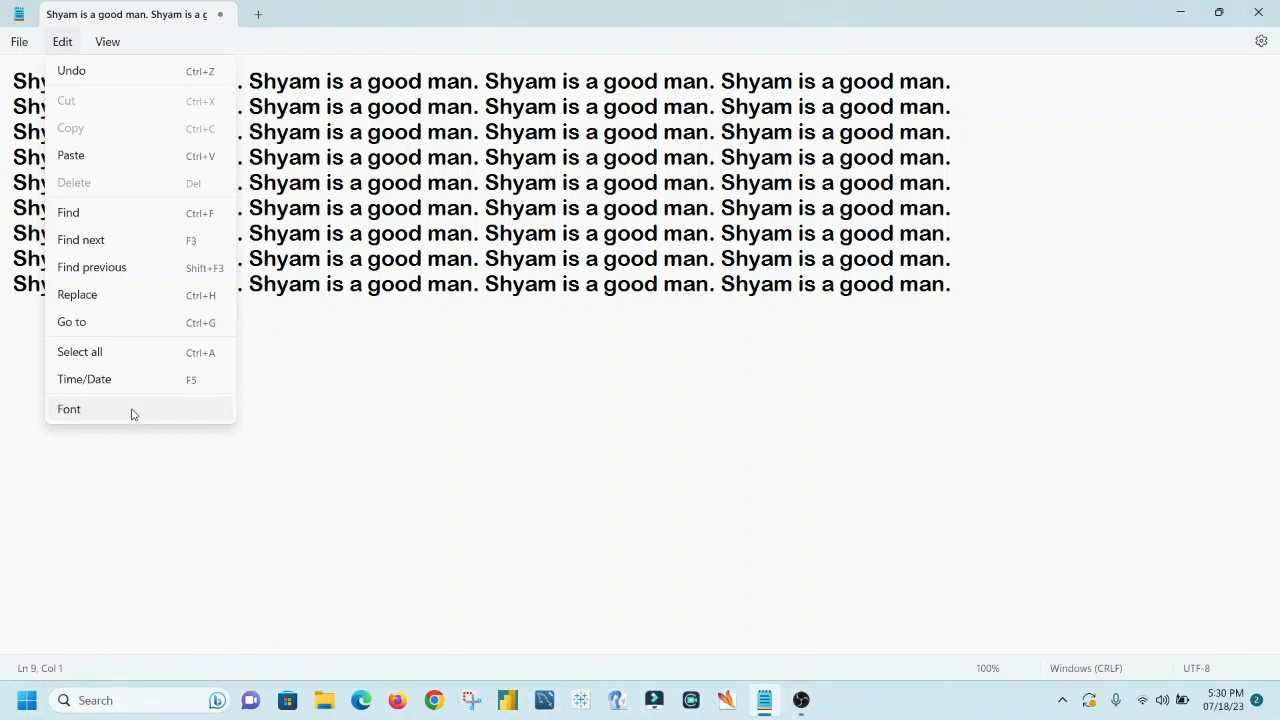
{"action": "left_click", "coordinate": [83, 322]}
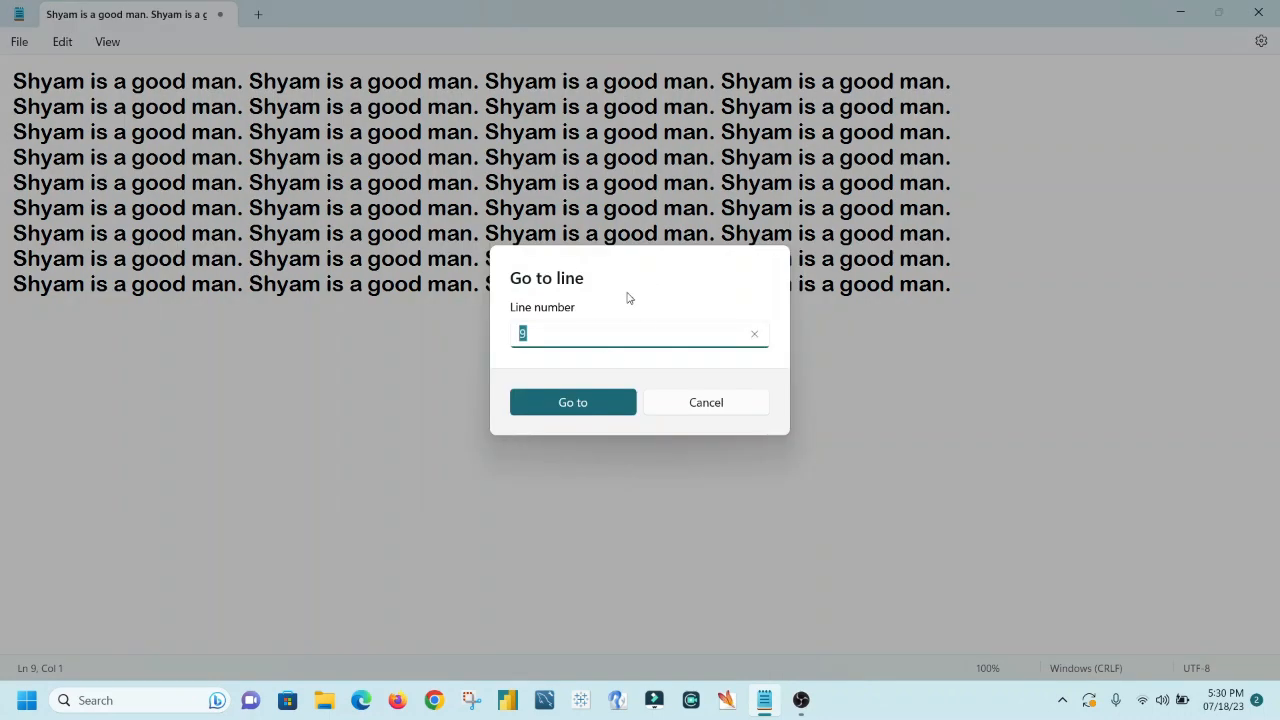
{"action": "left_click", "coordinate": [557, 336]}
{"action": "key", "text": "BackSpace"}
{"action": "type", "text": "9"}
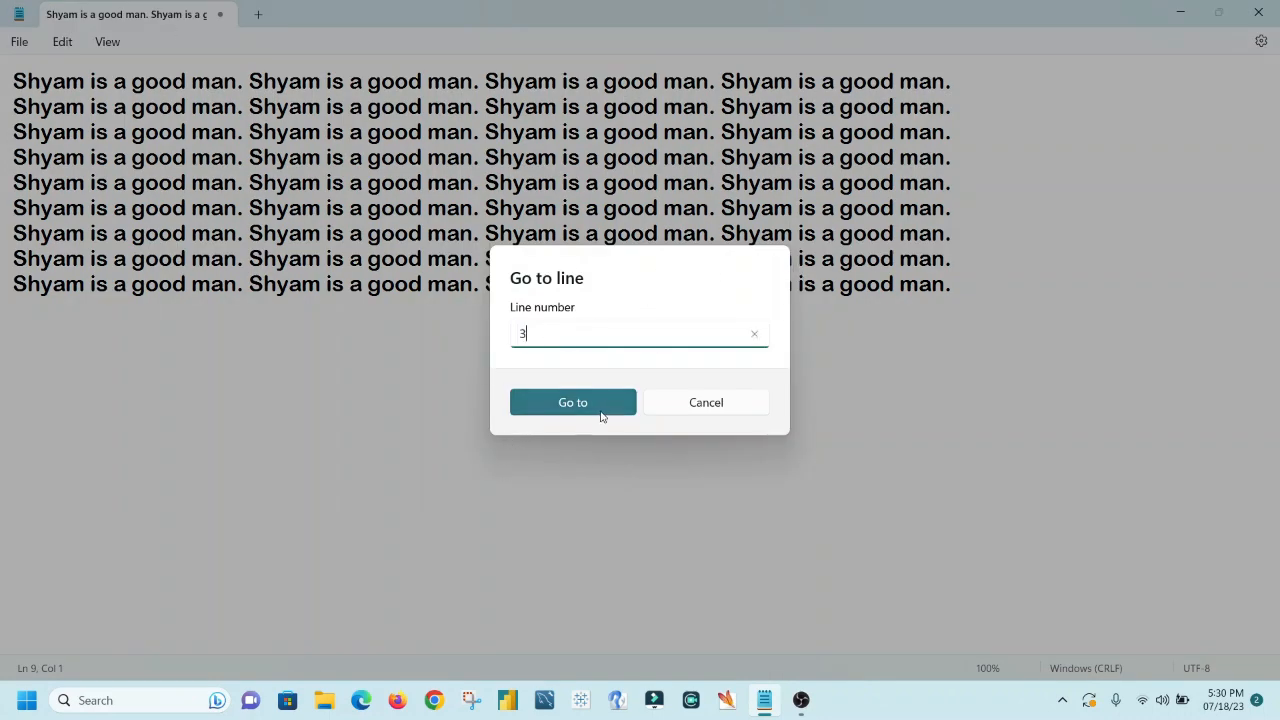
{"action": "left_click", "coordinate": [603, 412]}
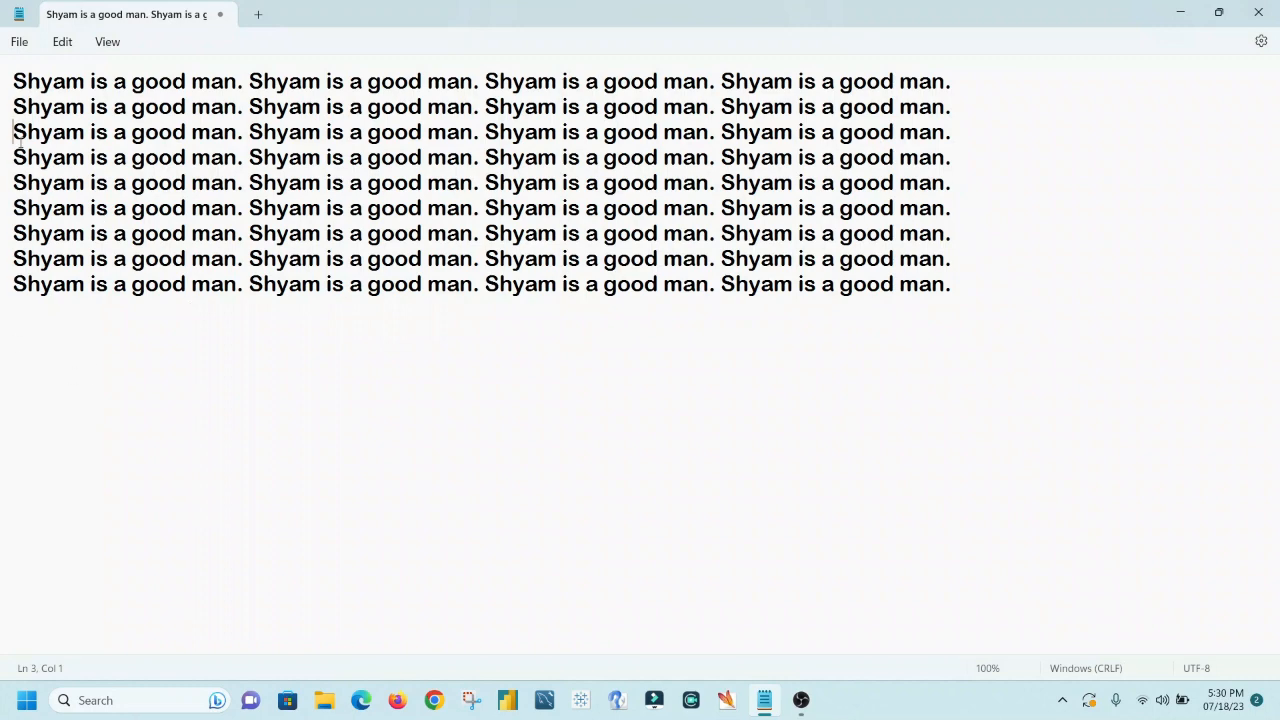
Use Go to line to move the cursor back to line 1
{"action": "left_click", "coordinate": [62, 41]}
{"action": "left_click", "coordinate": [100, 321]}
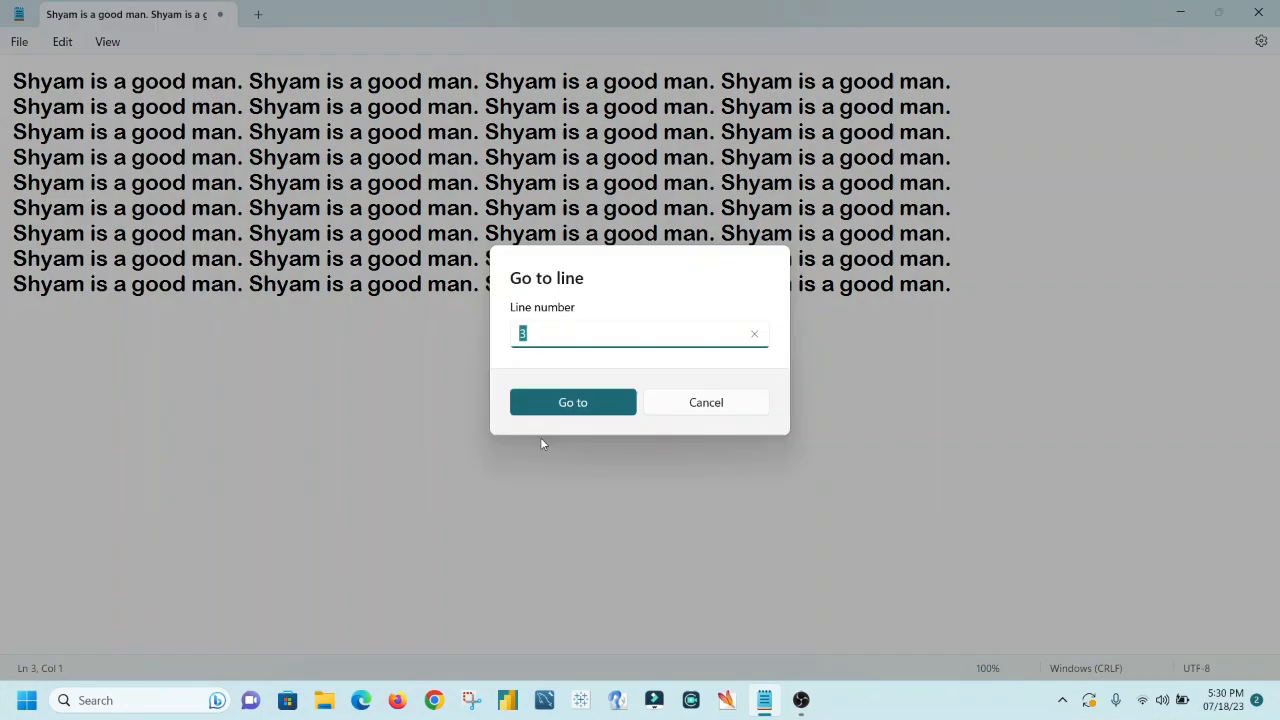
{"action": "type", "text": "1"}
{"action": "key", "text": "Return"}
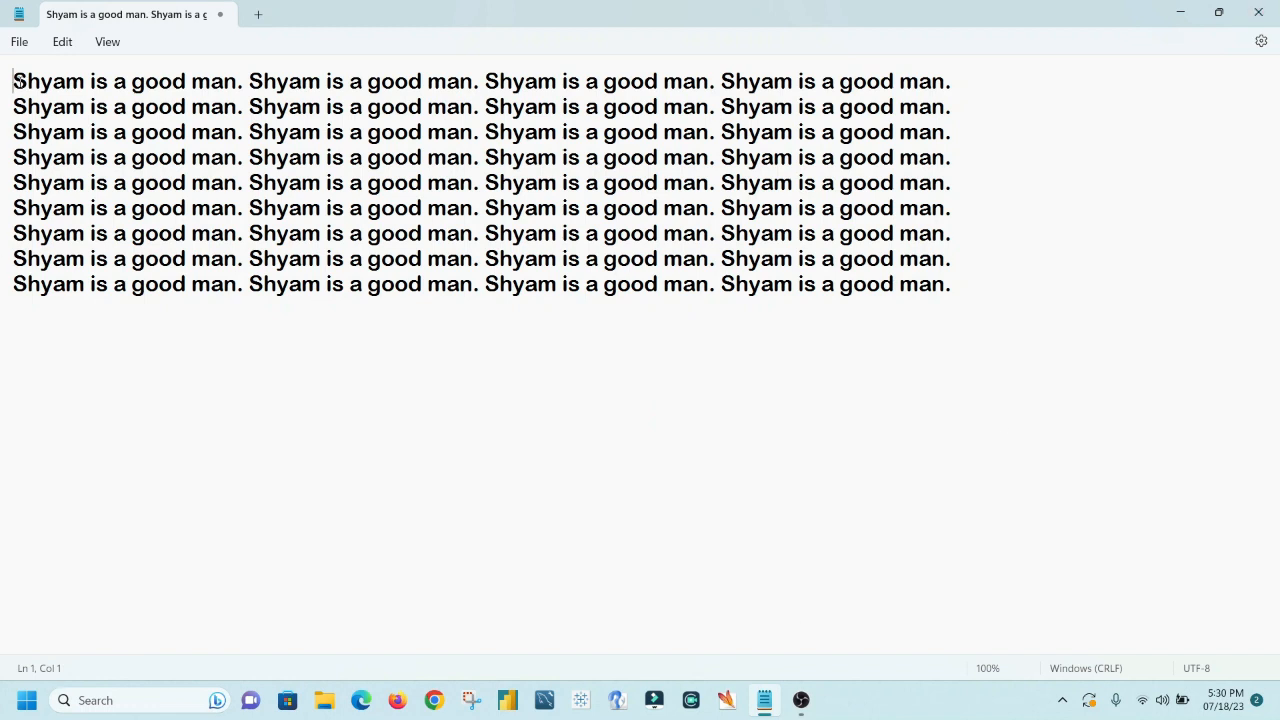
Add two blank lines above the text, insert the current time and date on the first line, and select that timestamp
{"action": "left_click", "coordinate": [61, 44]}
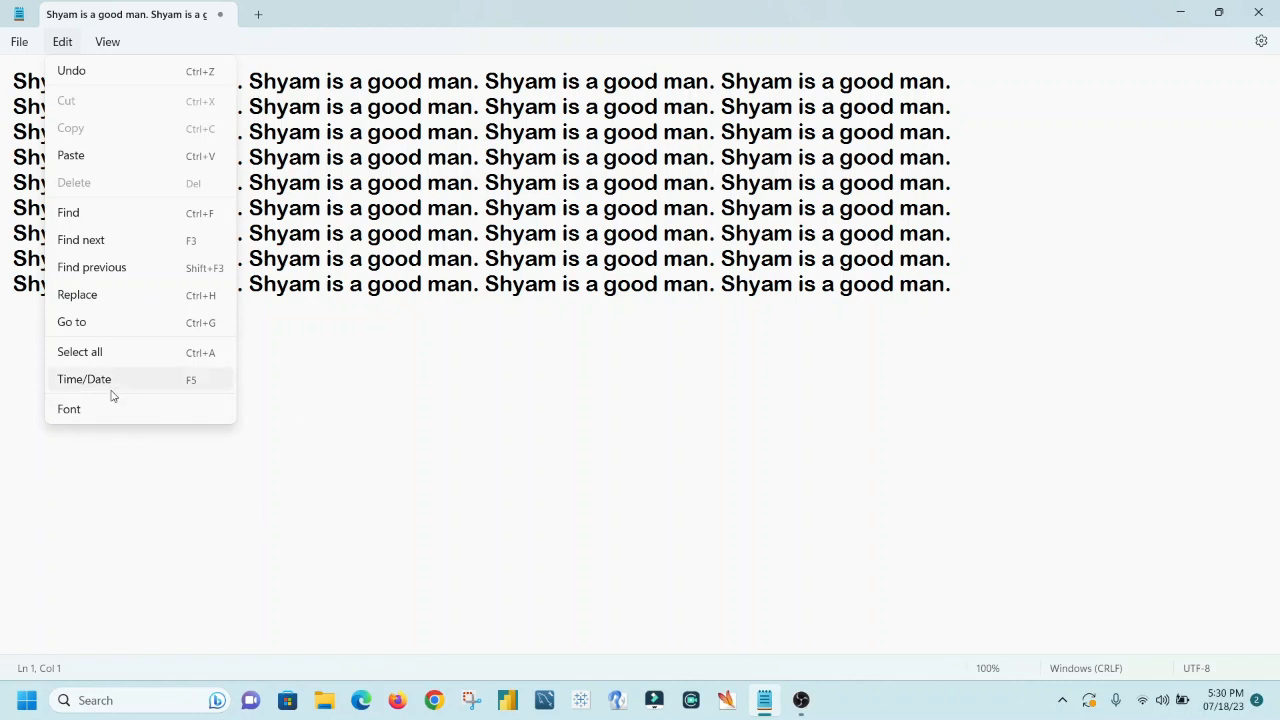
{"action": "left_click", "coordinate": [331, 488]}
{"action": "left_click", "coordinate": [14, 80]}
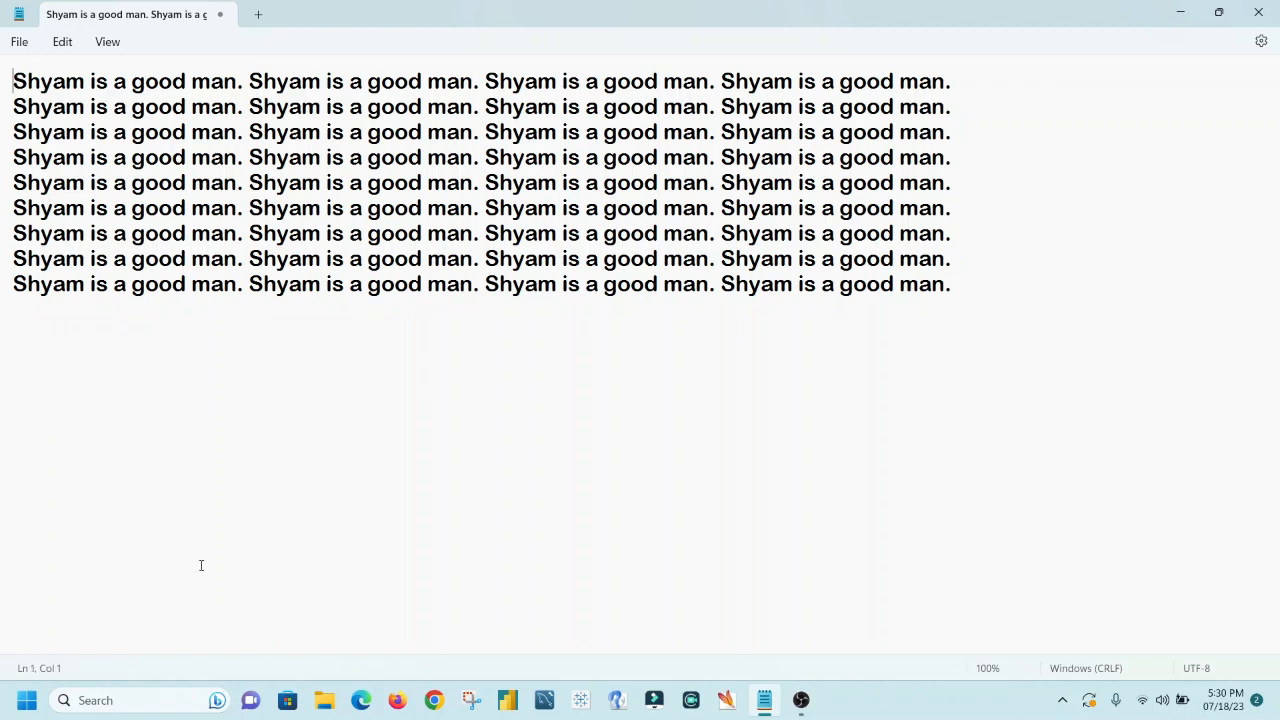
{"action": "key", "text": "Return"}
{"action": "key", "text": "Return"}
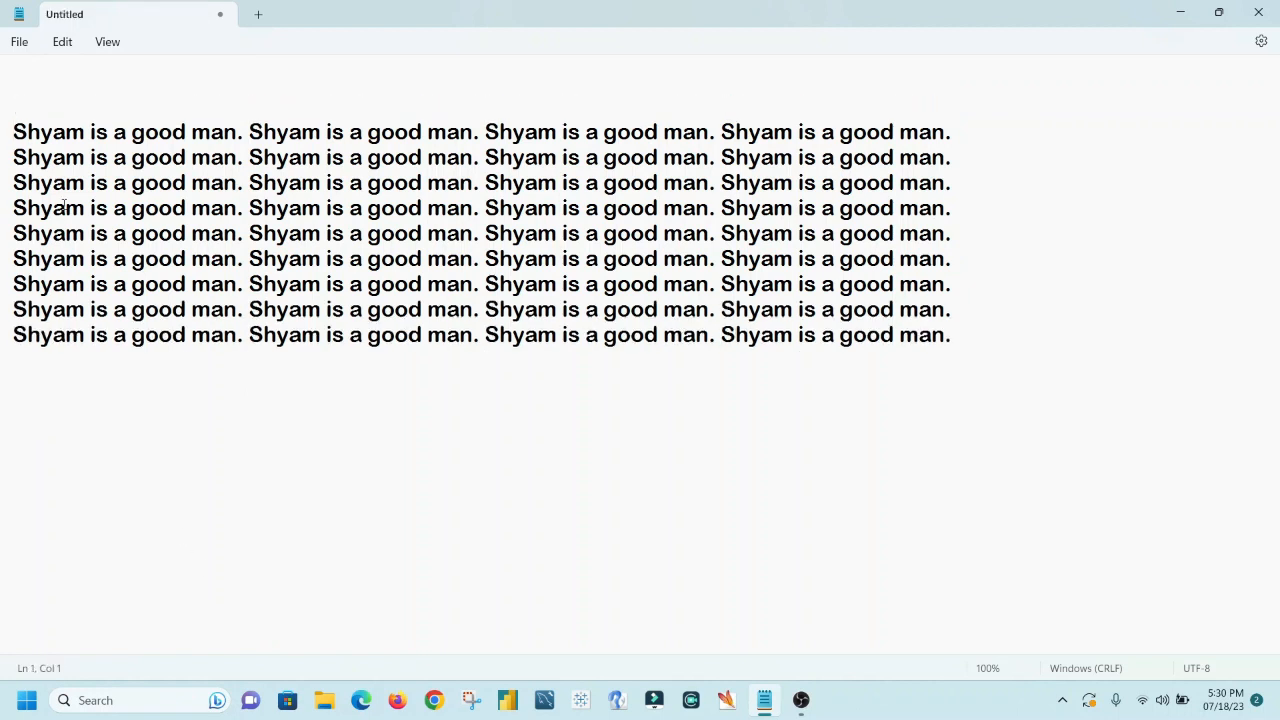
{"action": "key", "text": "F5"}
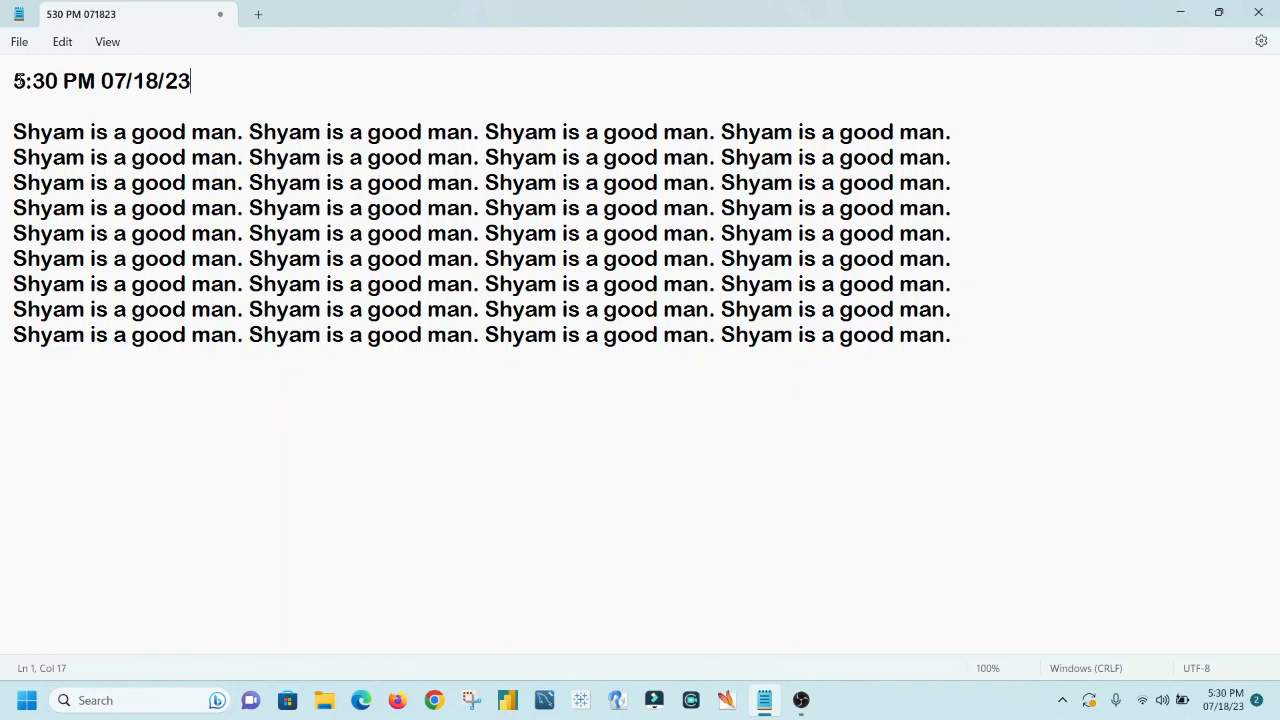
{"action": "left_click_drag", "start_coordinate": [17, 80], "coordinate": [207, 79]}
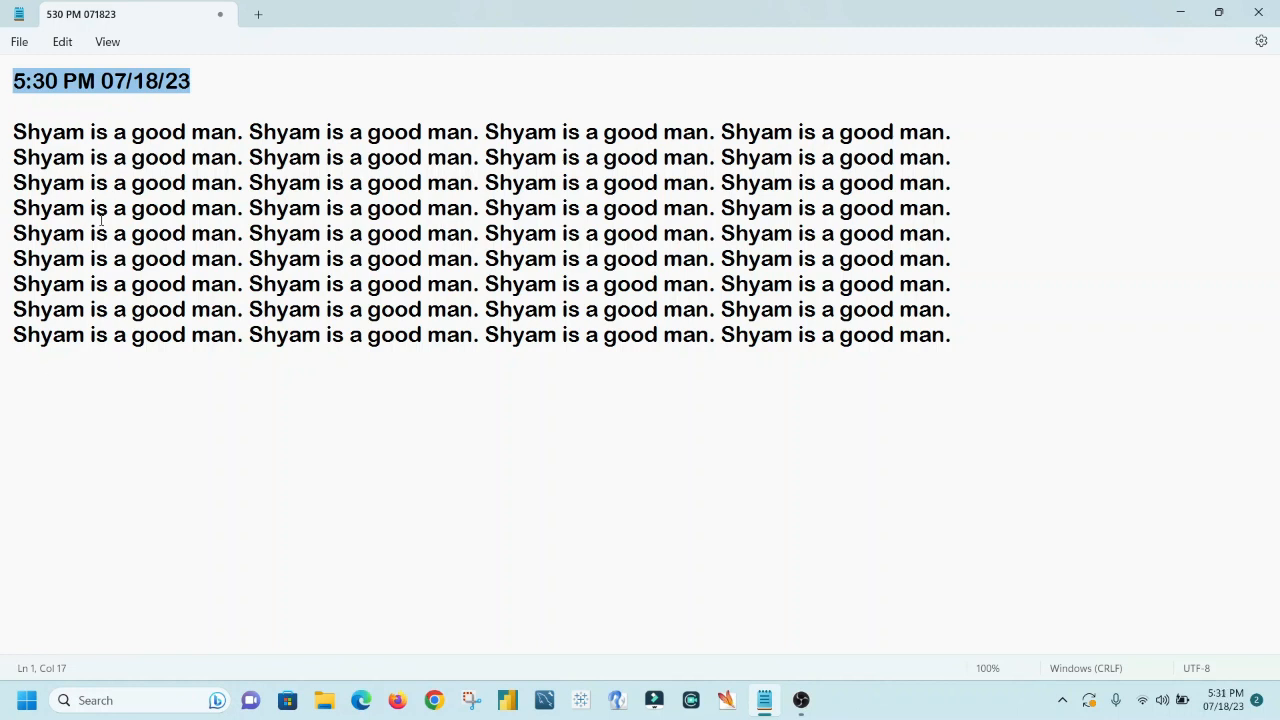
{"action": "left_click", "coordinate": [62, 42]}
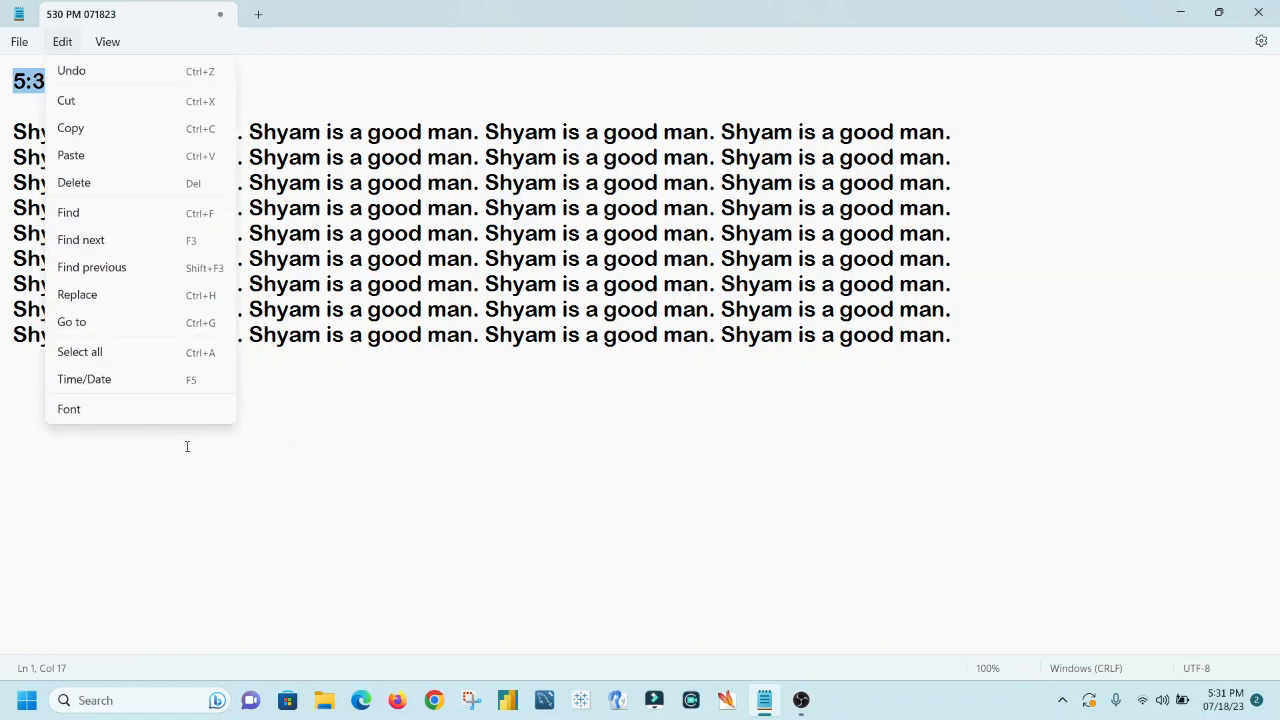
{"action": "left_click", "coordinate": [109, 418]}
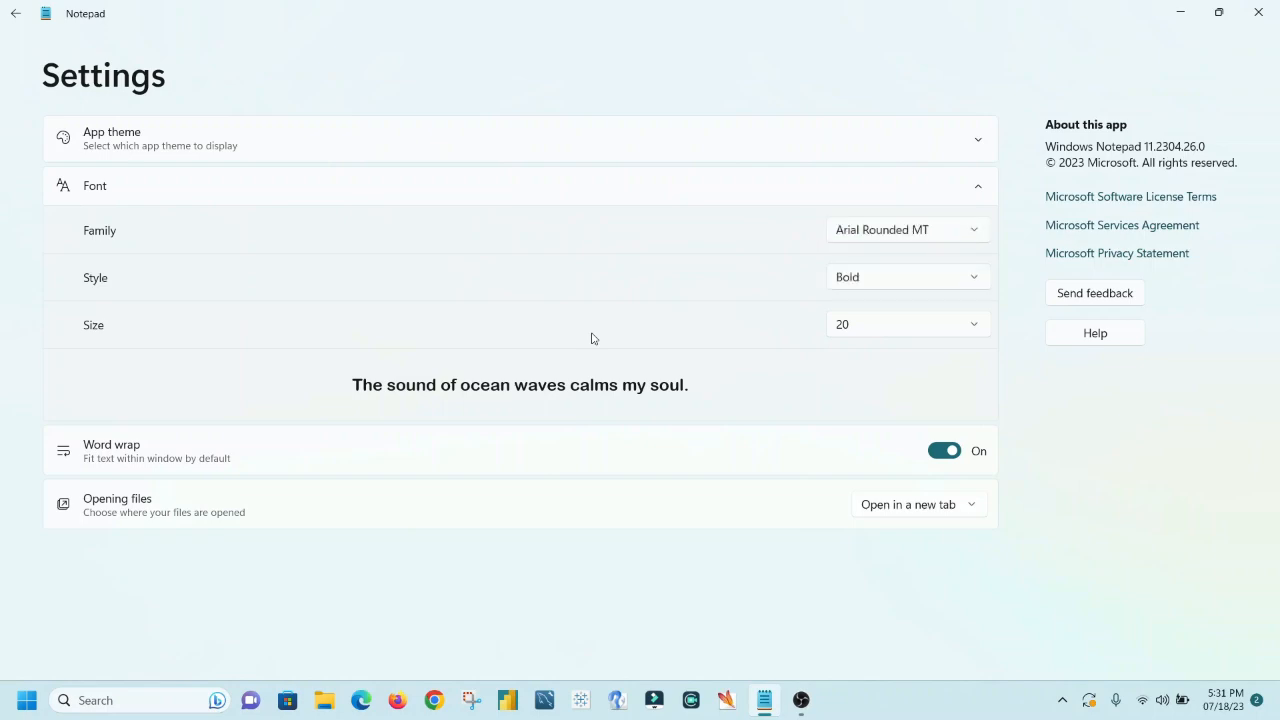
{"action": "left_click", "coordinate": [1184, 16]}
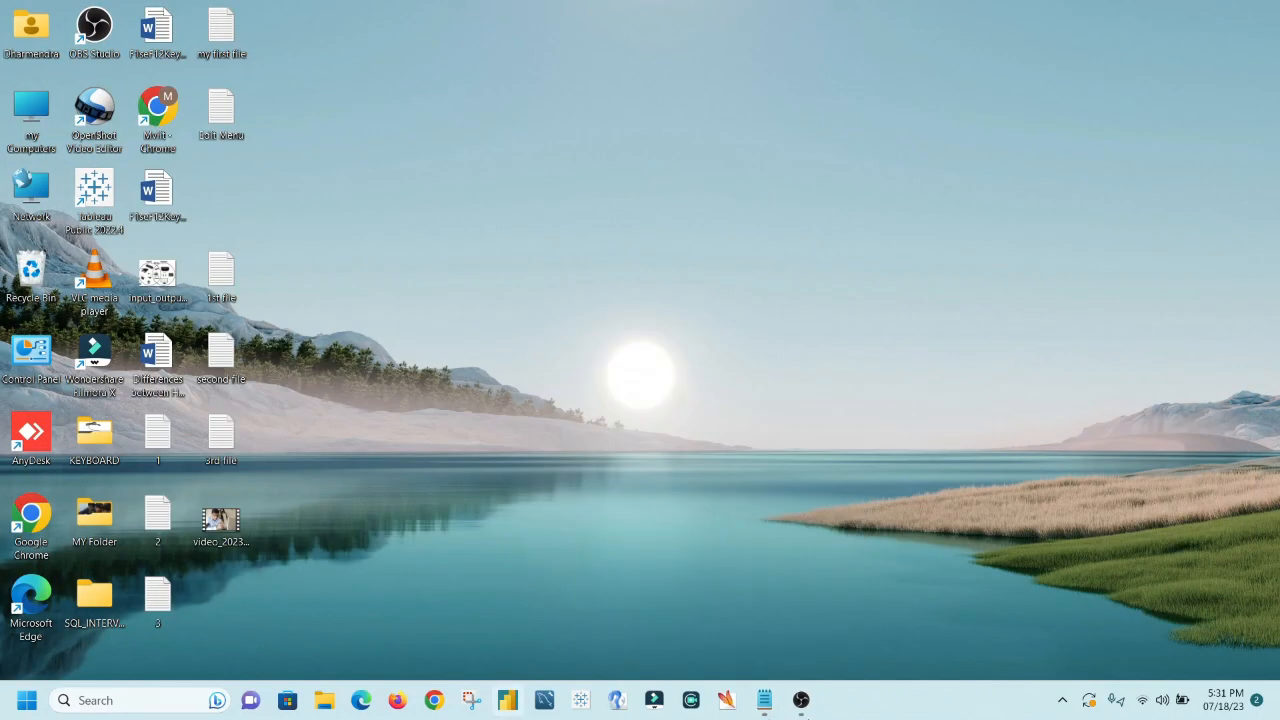
{"action": "left_click", "coordinate": [764, 700]}
{"action": "left_click", "coordinate": [1246, 29]}
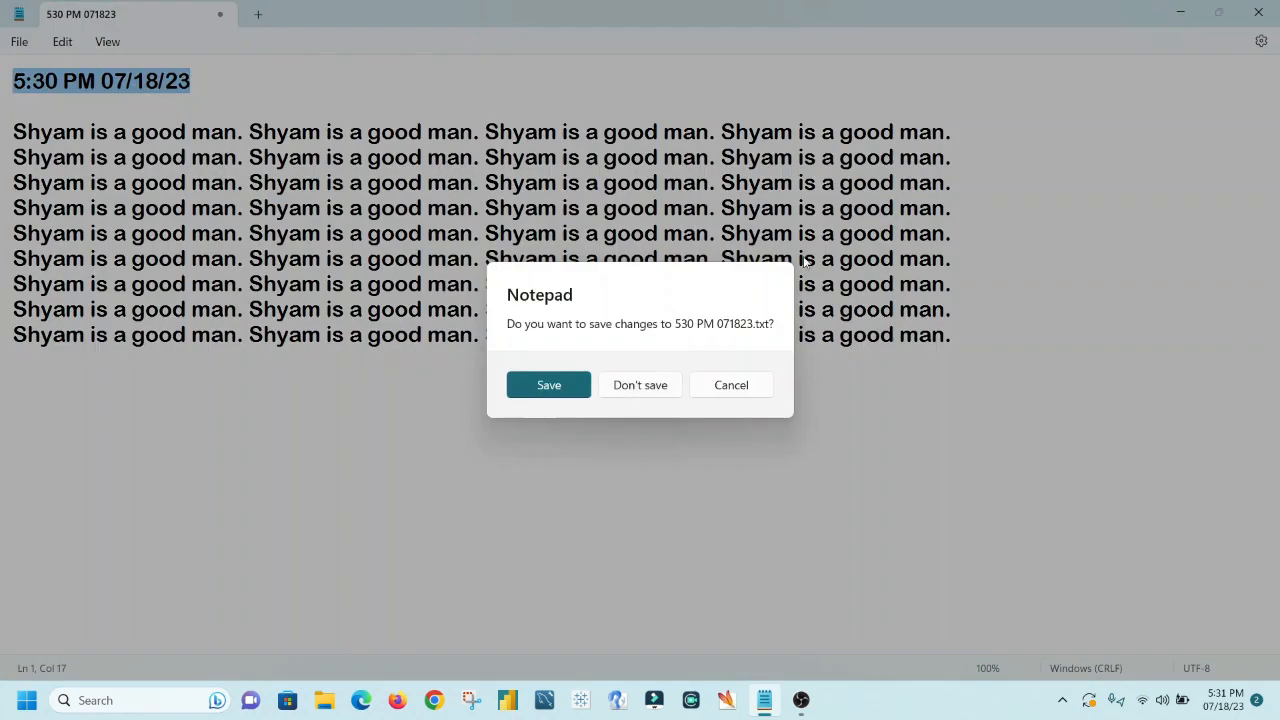
{"action": "left_click", "coordinate": [739, 401]}
{"action": "left_click_drag", "start_coordinate": [238, 182], "coordinate": [748, 334]}
{"action": "left_click", "coordinate": [383, 311]}
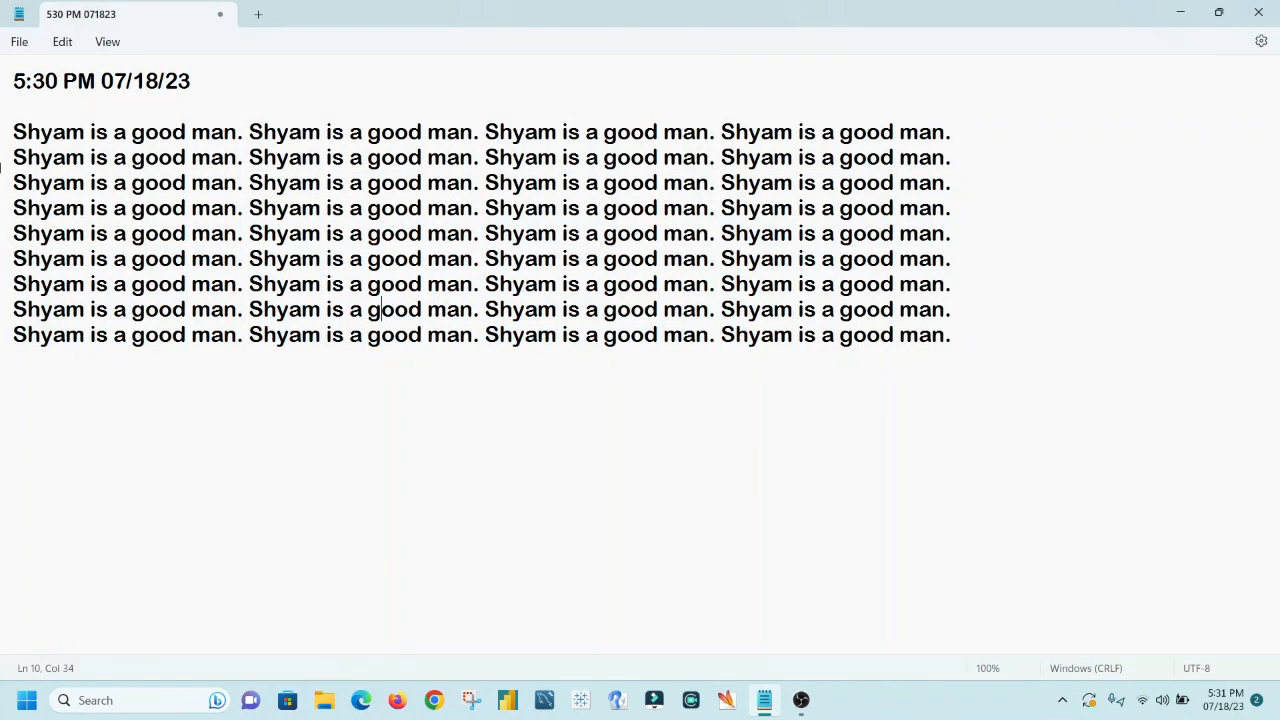
Open the font settings and change the font family to 001 Arap Graphic
{"action": "left_click", "coordinate": [62, 41]}
{"action": "left_click", "coordinate": [104, 410]}
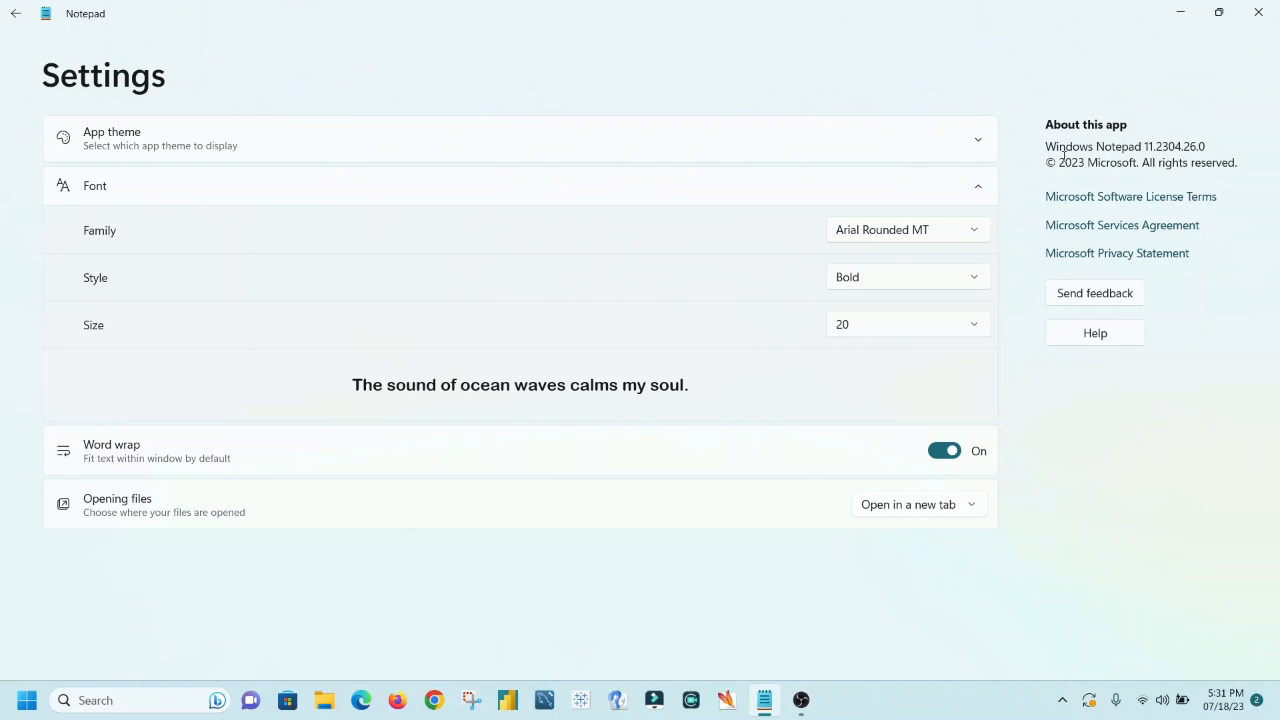
{"action": "left_click", "coordinate": [970, 238]}
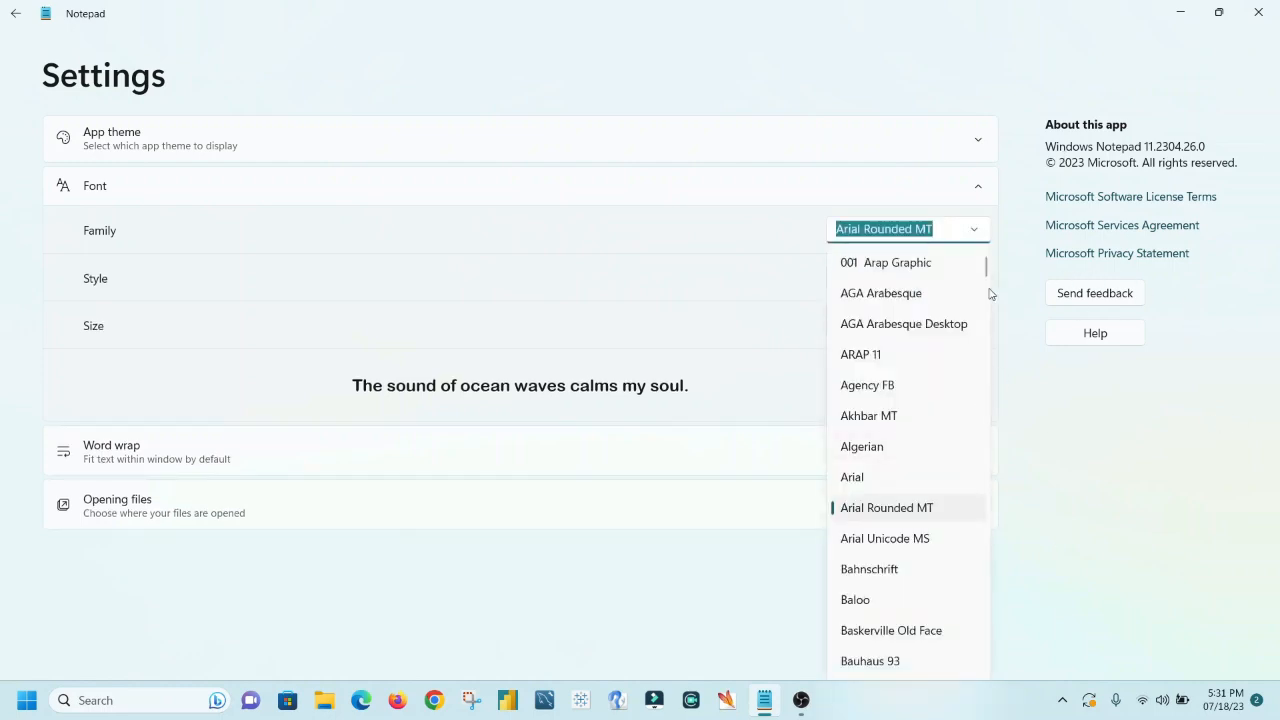
{"action": "mouse_move", "coordinate": [986, 264]}
{"action": "left_mouse_down"}
{"action": "mouse_move", "coordinate": [980, 679]}
{"action": "mouse_move", "coordinate": [983, 257]}
{"action": "left_mouse_up"}
{"action": "left_click", "coordinate": [567, 31]}
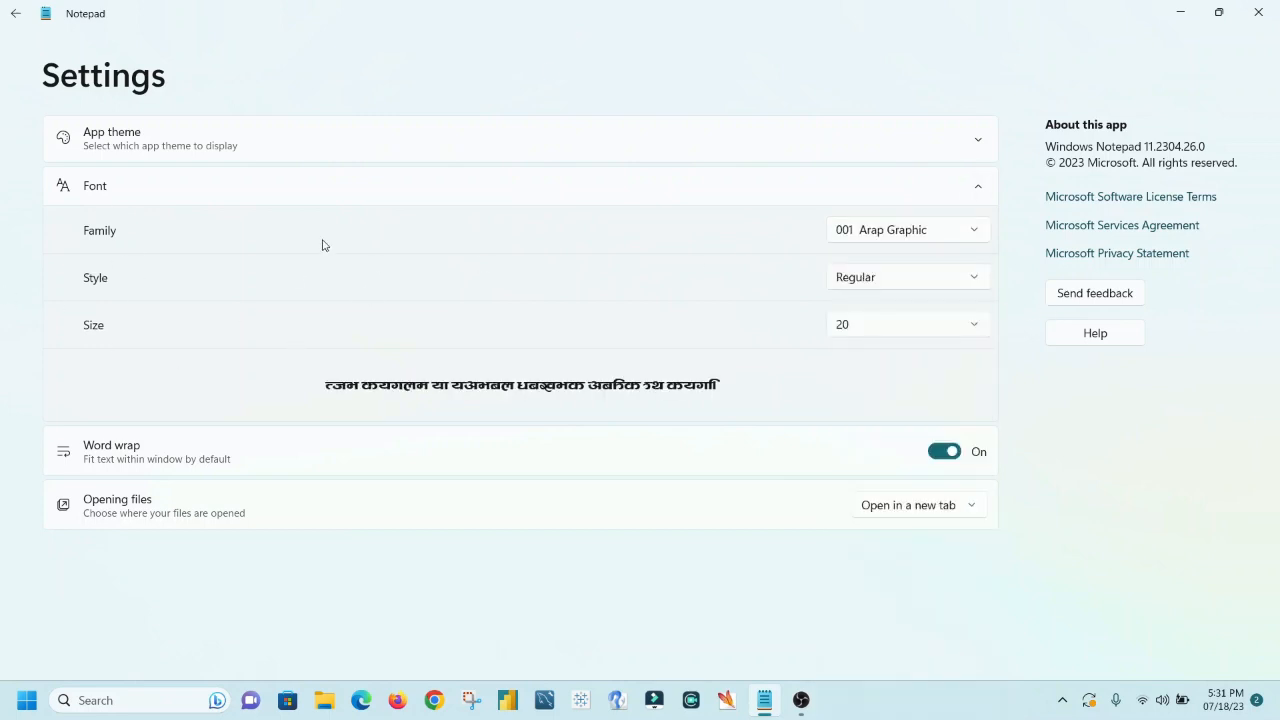
Review the font style and size options, change the font family to Agency FB, and return to the document
{"action": "left_click", "coordinate": [972, 279]}
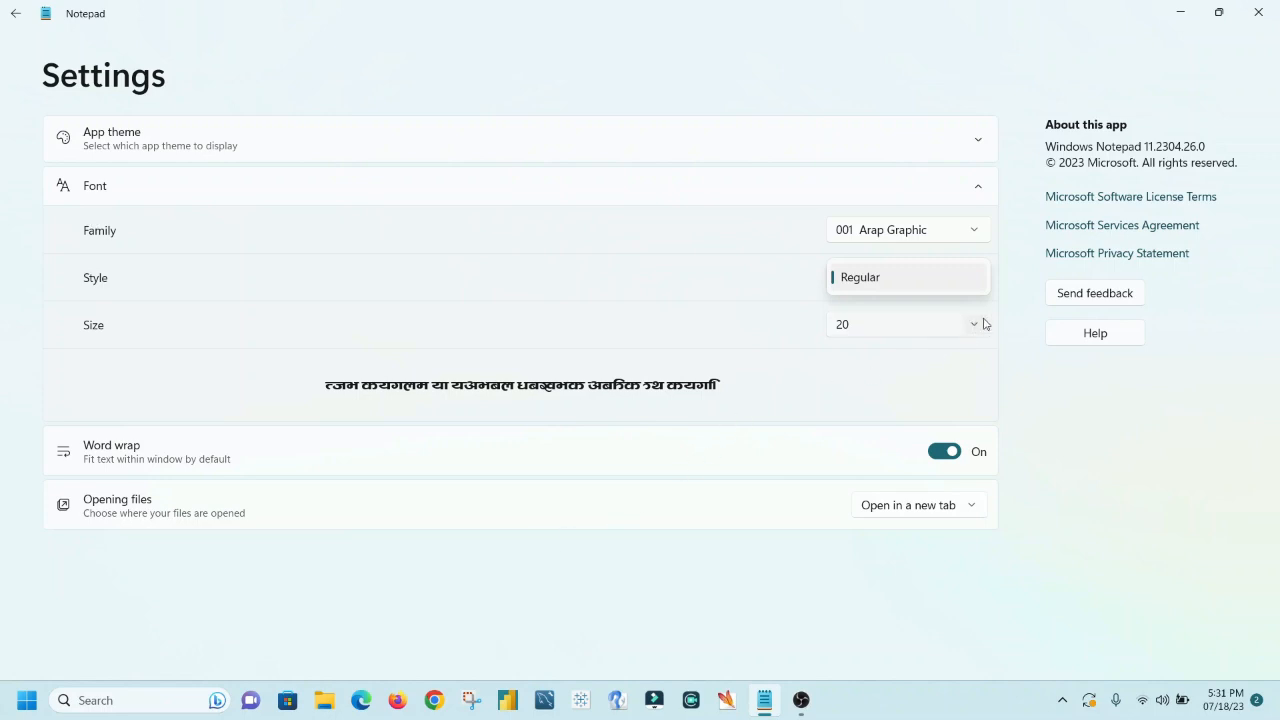
{"action": "left_click", "coordinate": [981, 322]}
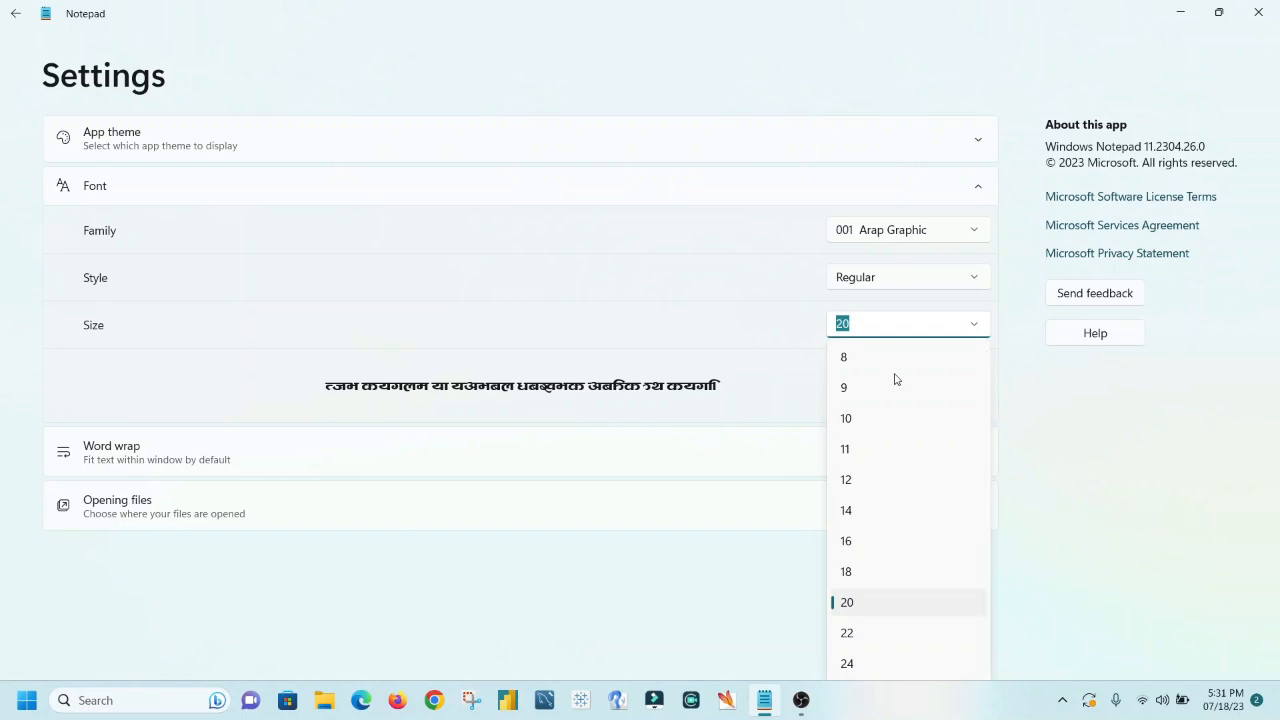
{"action": "scroll", "coordinate": [895, 379], "scroll_direction": "down", "scroll_amount": 1}
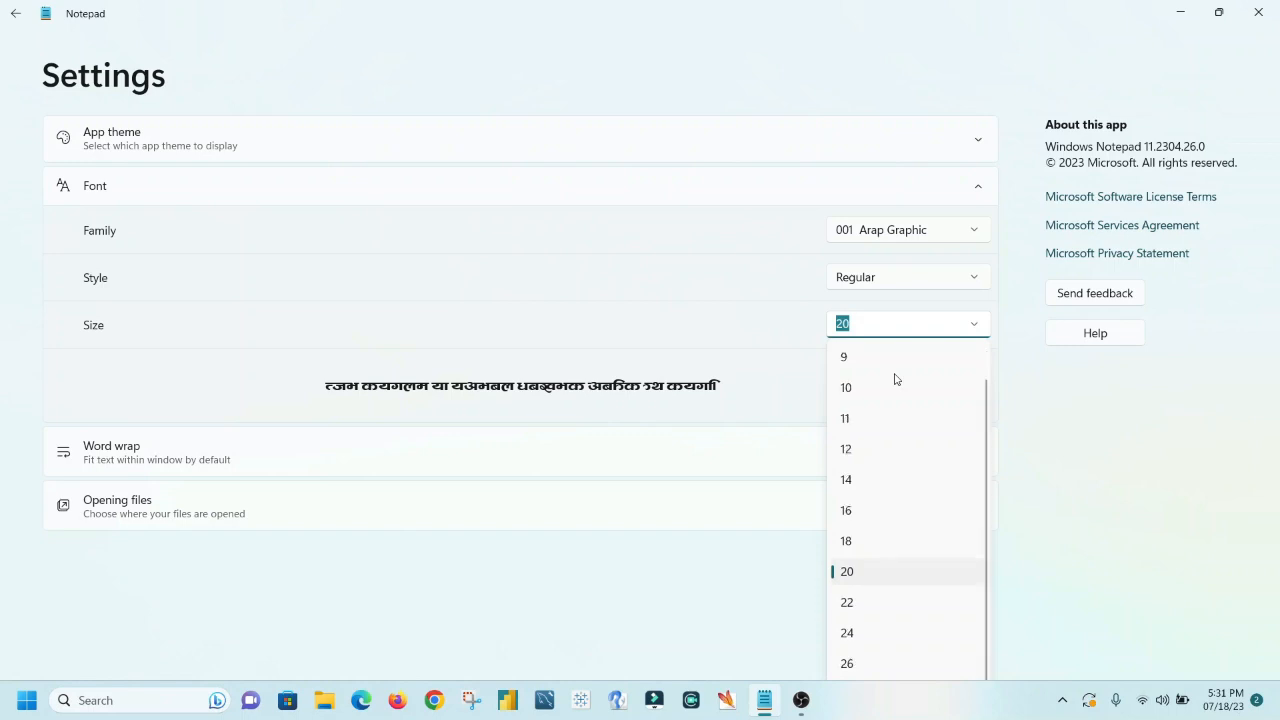
{"action": "left_click", "coordinate": [1116, 540]}
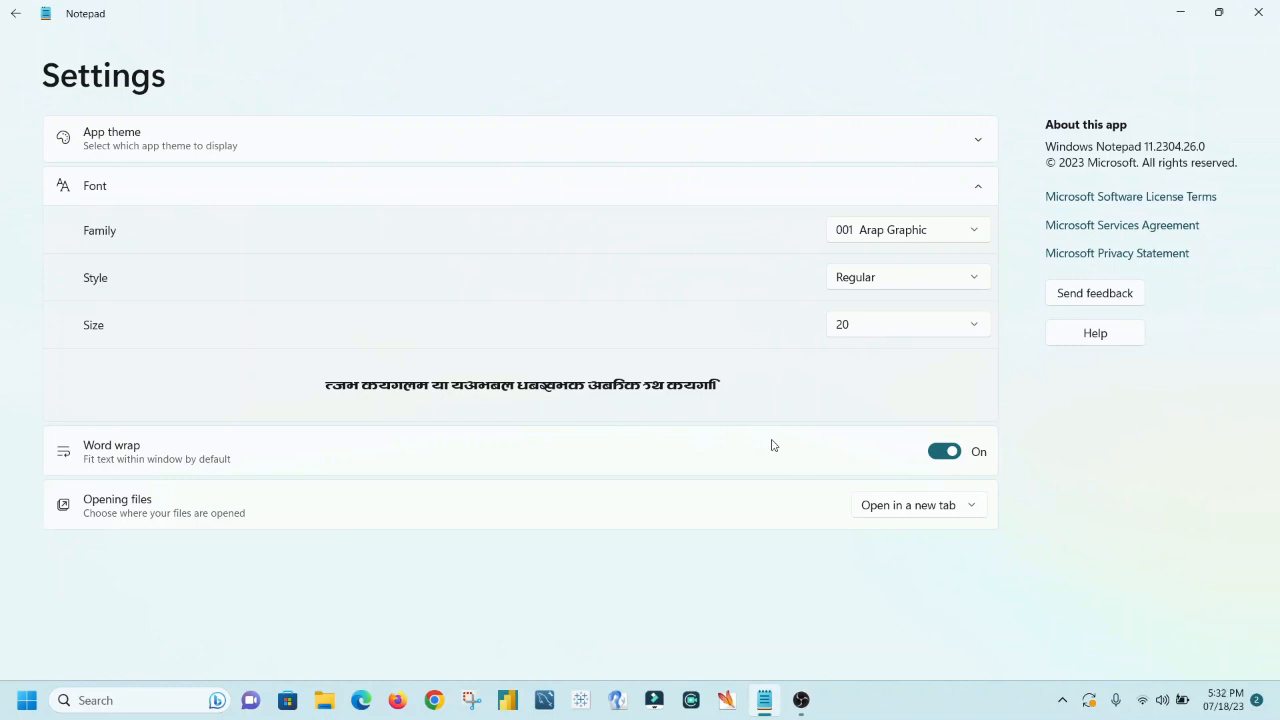
{"action": "left_click", "coordinate": [981, 232]}
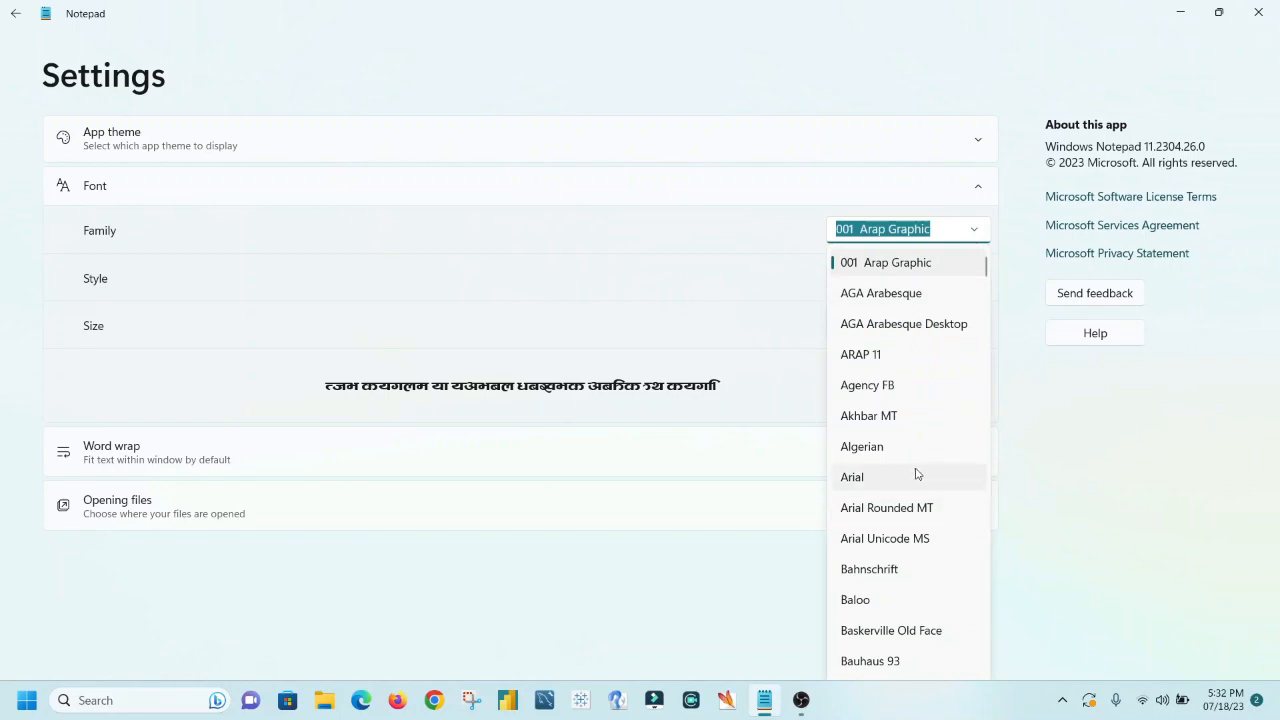
{"action": "left_click", "coordinate": [878, 392]}
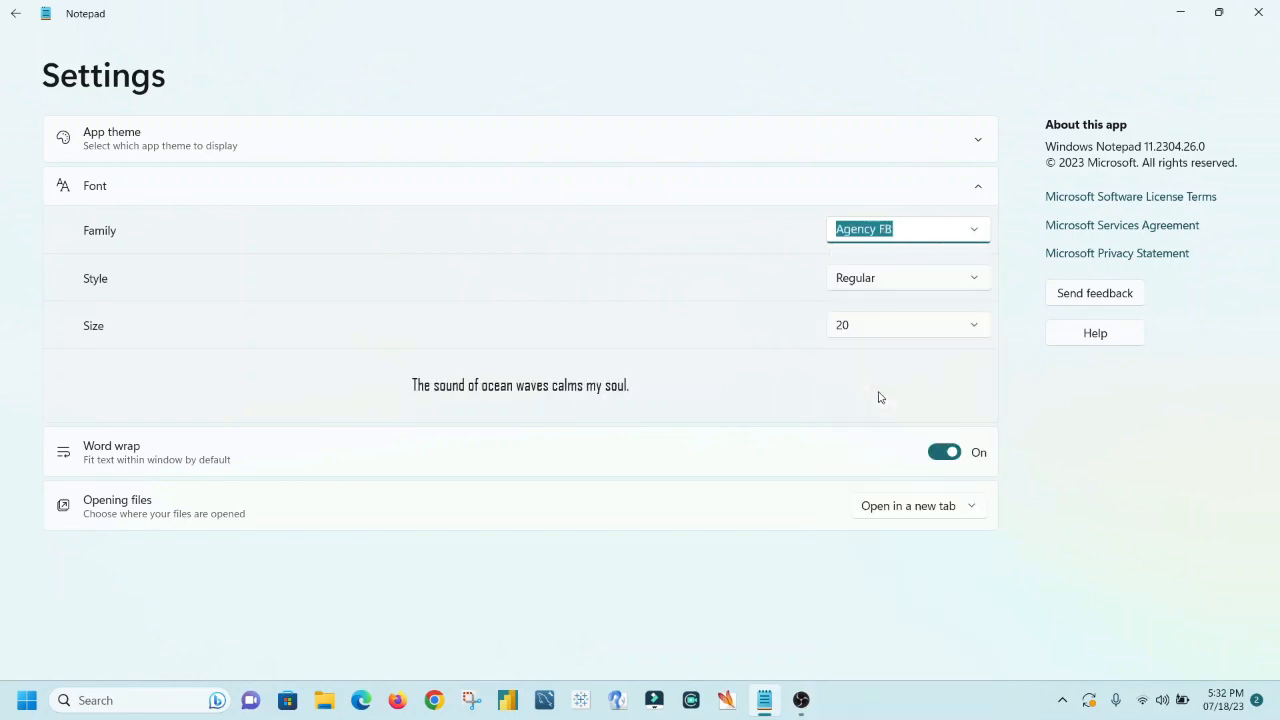
{"action": "left_click", "coordinate": [1258, 13]}
{"action": "left_click", "coordinate": [737, 397]}
{"action": "left_click", "coordinate": [197, 269]}
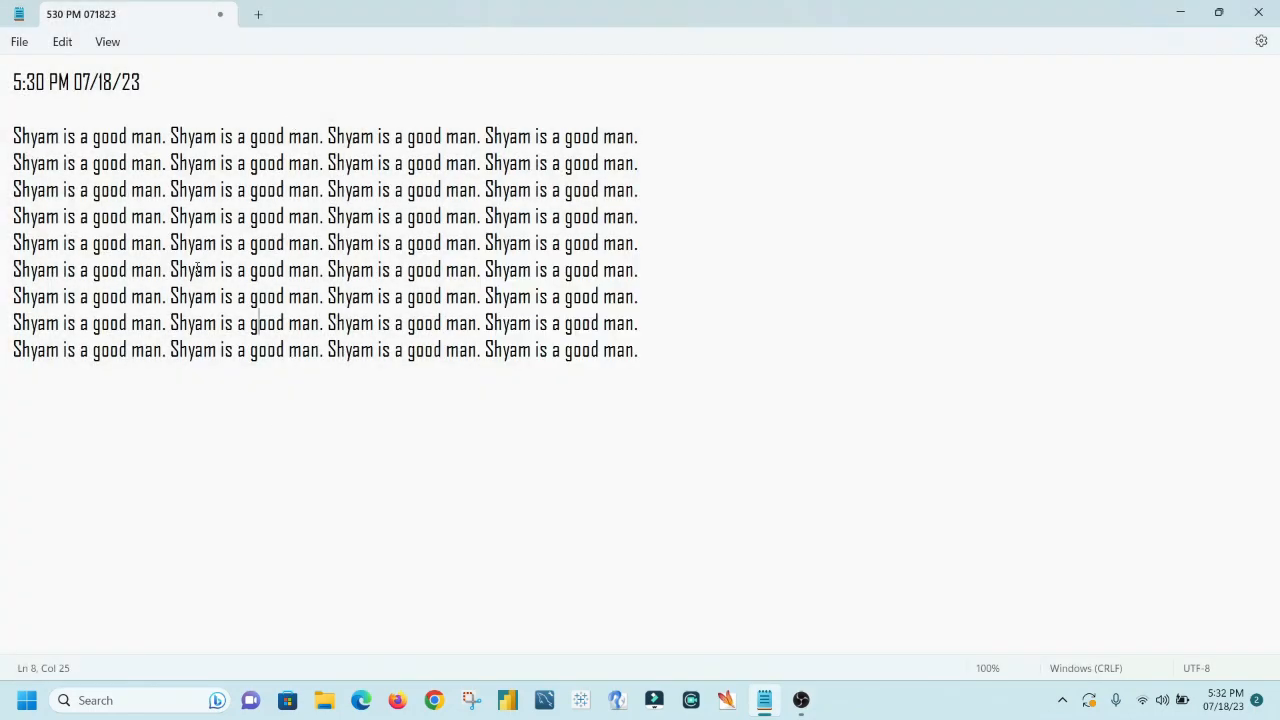
Select the text from the middle of the third sentence row into the last row and set the font style to Bold
{"action": "left_click", "coordinate": [93, 189]}
{"action": "left_click", "coordinate": [428, 345], "text": "shift"}
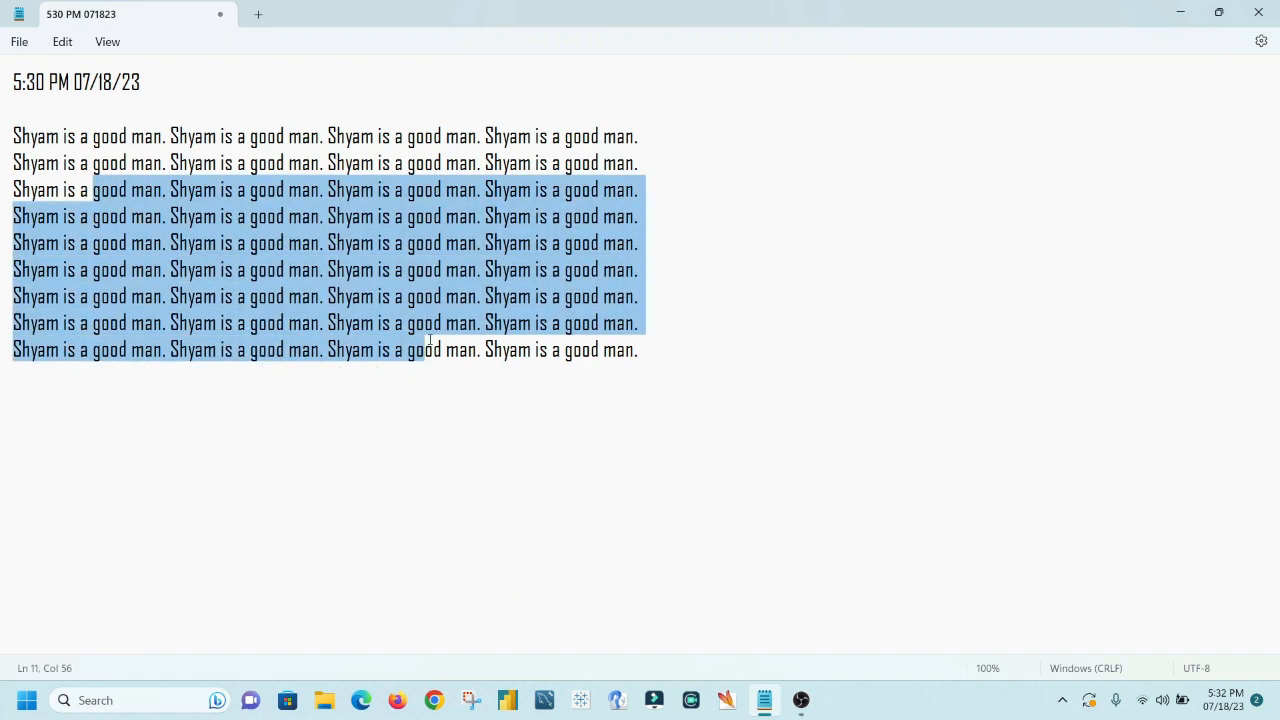
{"action": "left_click", "coordinate": [62, 41]}
{"action": "left_click", "coordinate": [90, 409]}
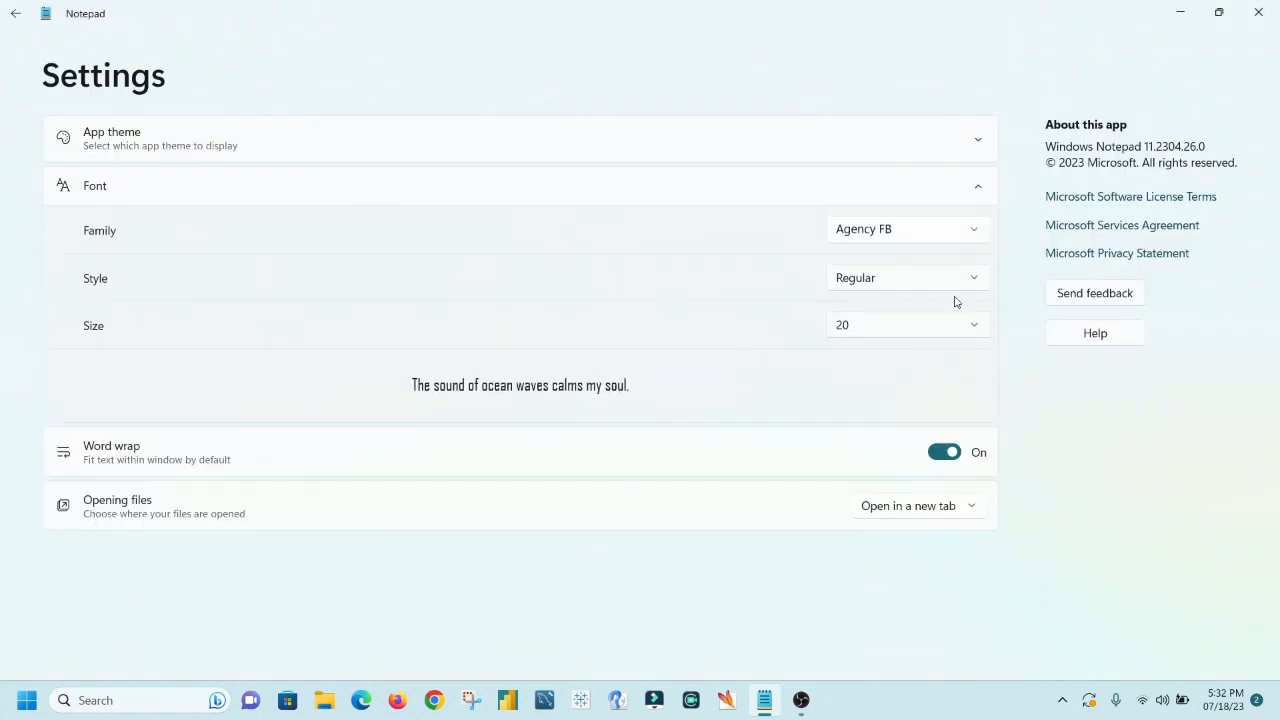
{"action": "left_click", "coordinate": [970, 286]}
{"action": "left_click", "coordinate": [853, 310]}
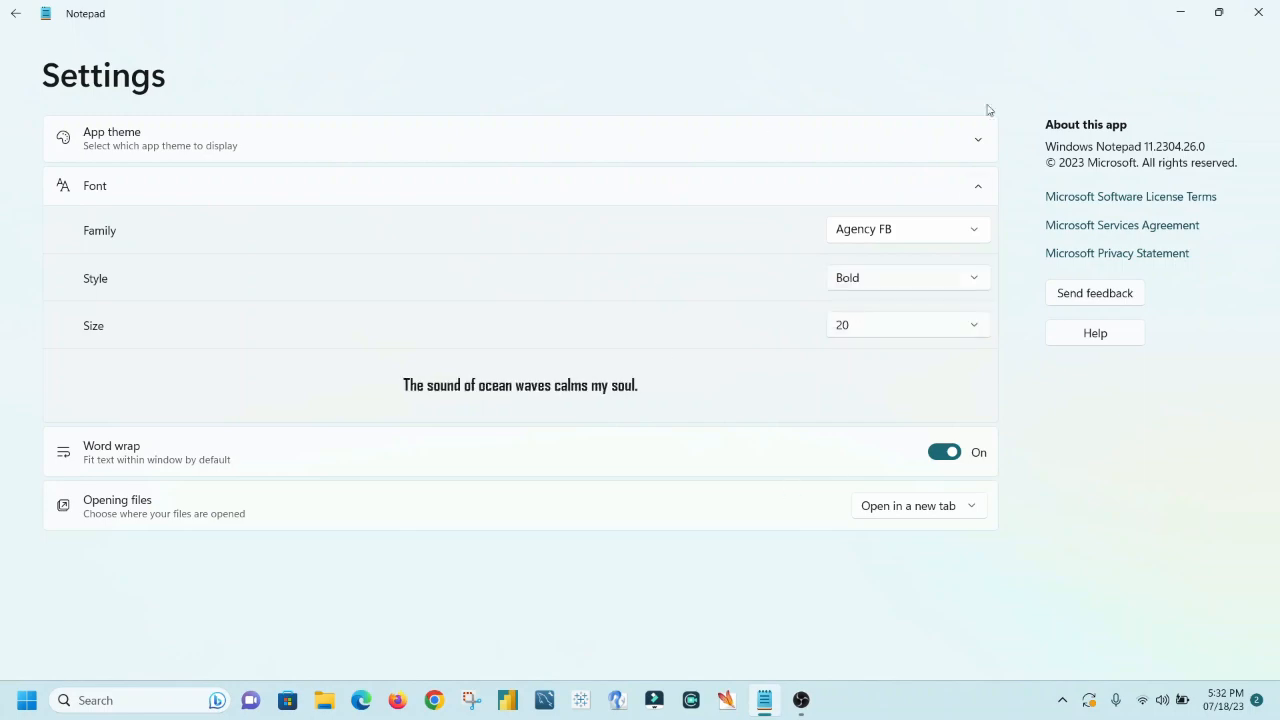
{"action": "left_click", "coordinate": [1258, 12]}
{"action": "left_click", "coordinate": [733, 387]}
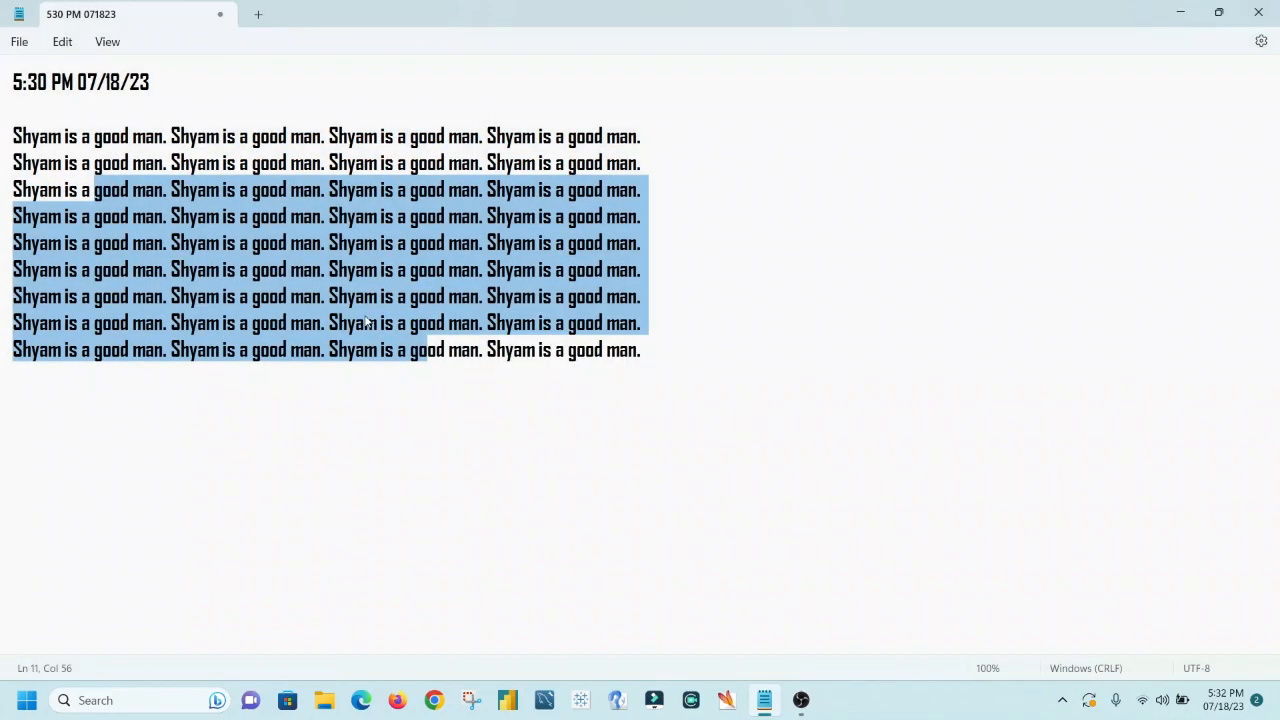
{"action": "left_click", "coordinate": [357, 349]}
{"action": "left_click_drag", "start_coordinate": [62, 136], "coordinate": [682, 364]}
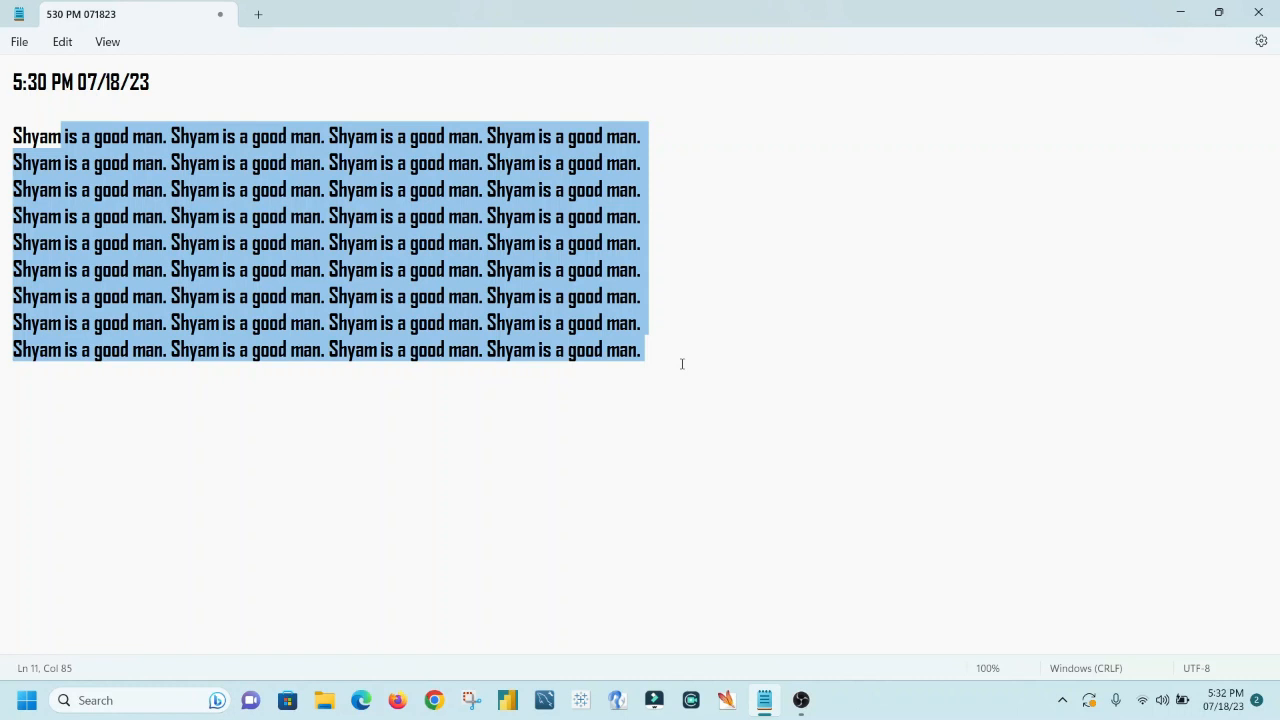
{"action": "left_click", "coordinate": [62, 42]}
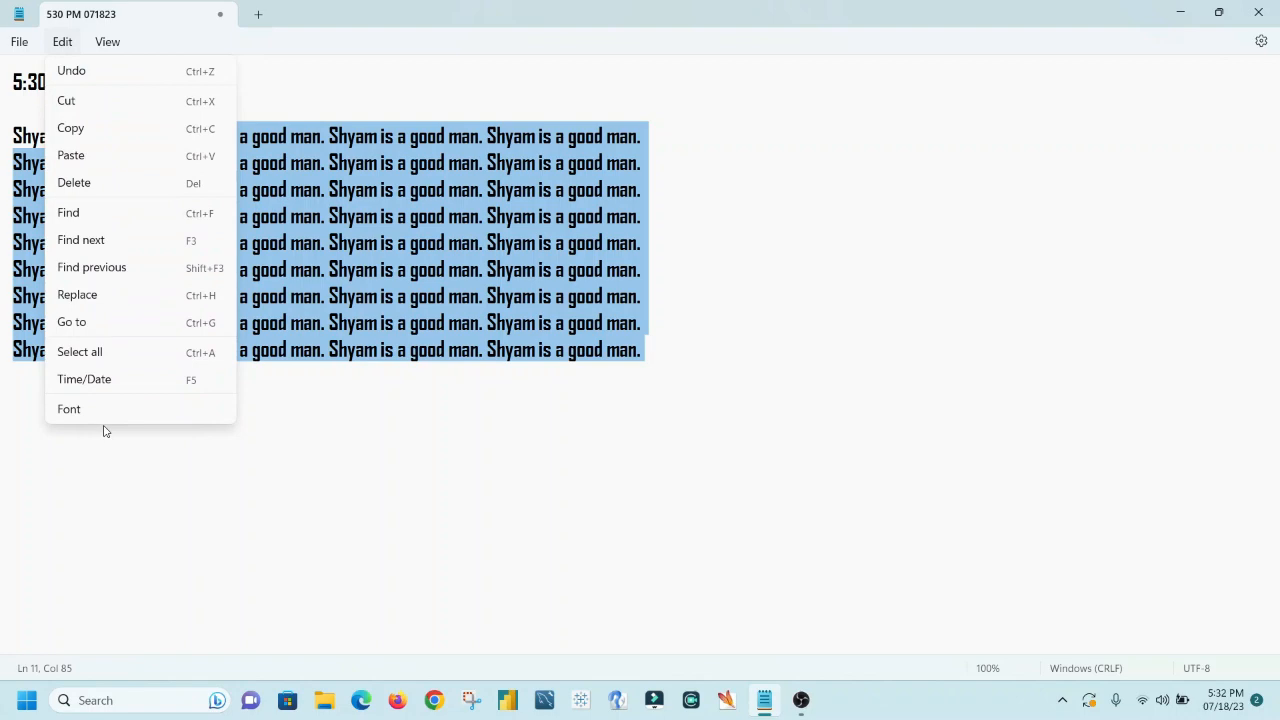
{"action": "left_click", "coordinate": [19, 42]}
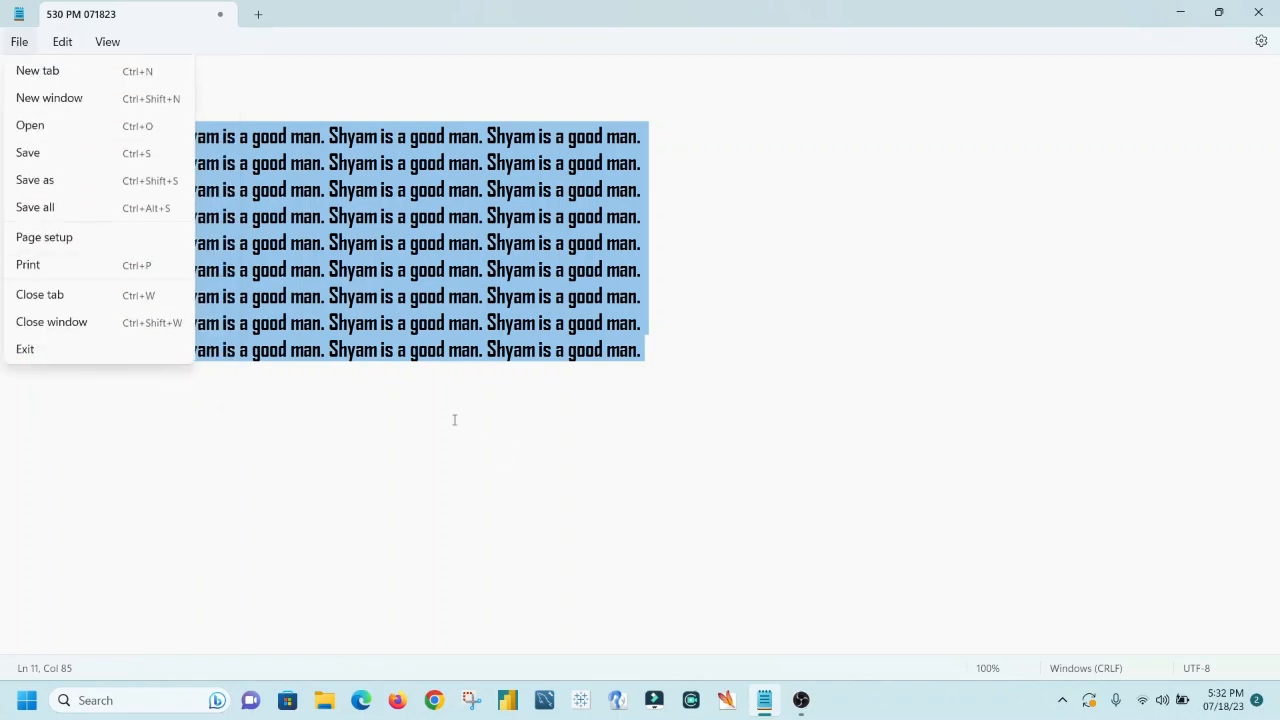
{"action": "left_click", "coordinate": [454, 420]}
{"action": "key", "text": "ctrl+a"}
{"action": "left_click", "coordinate": [65, 243]}
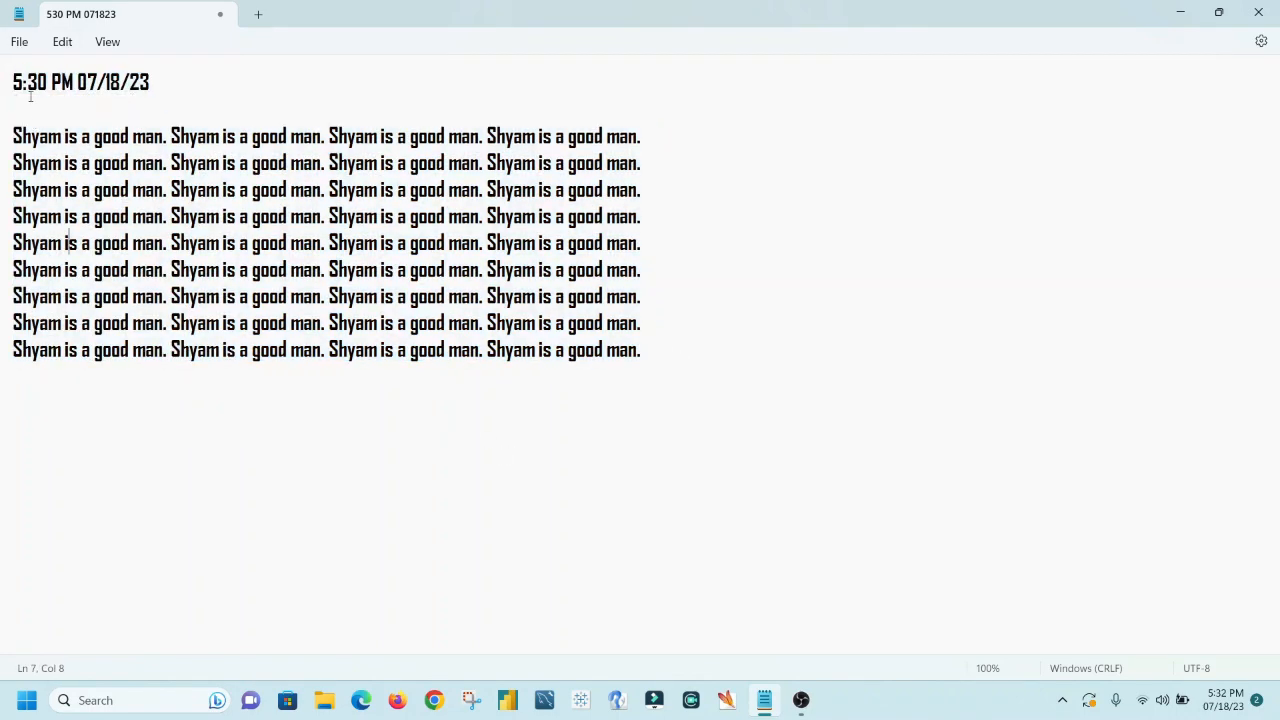
{"action": "left_click", "coordinate": [19, 42]}
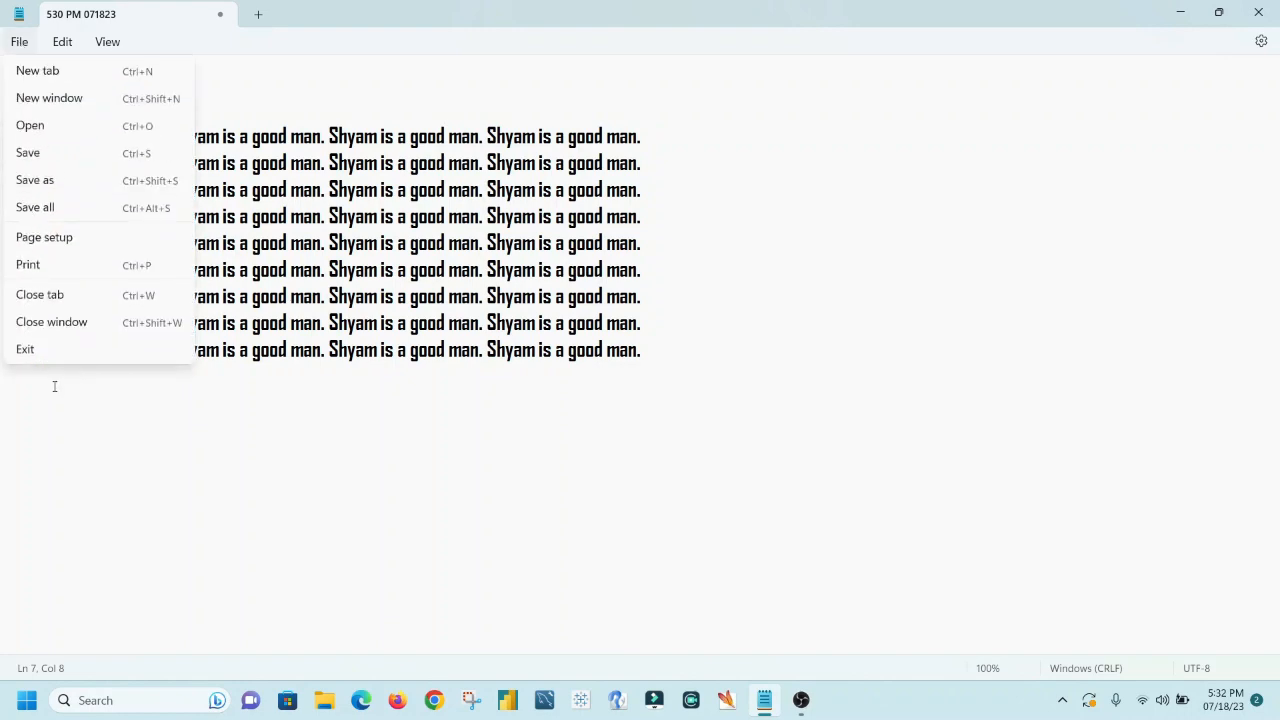
{"action": "left_click", "coordinate": [57, 180]}
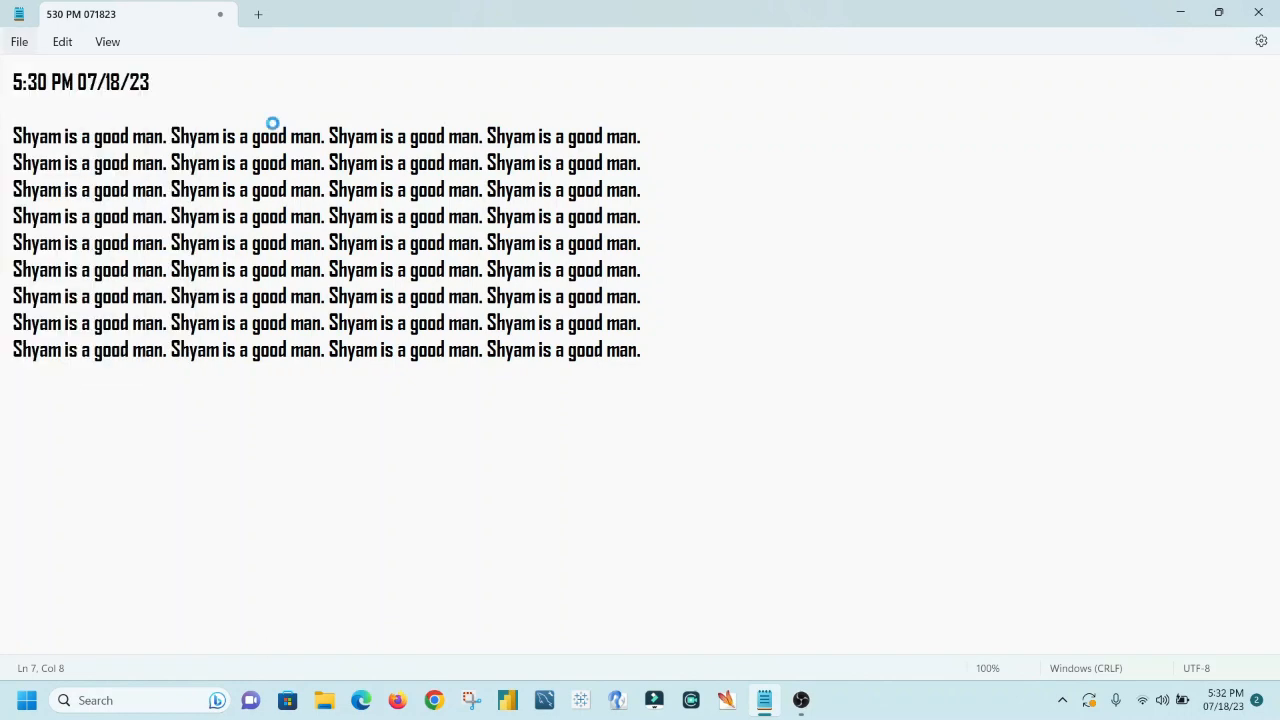
{"action": "left_click", "coordinate": [620, 11]}
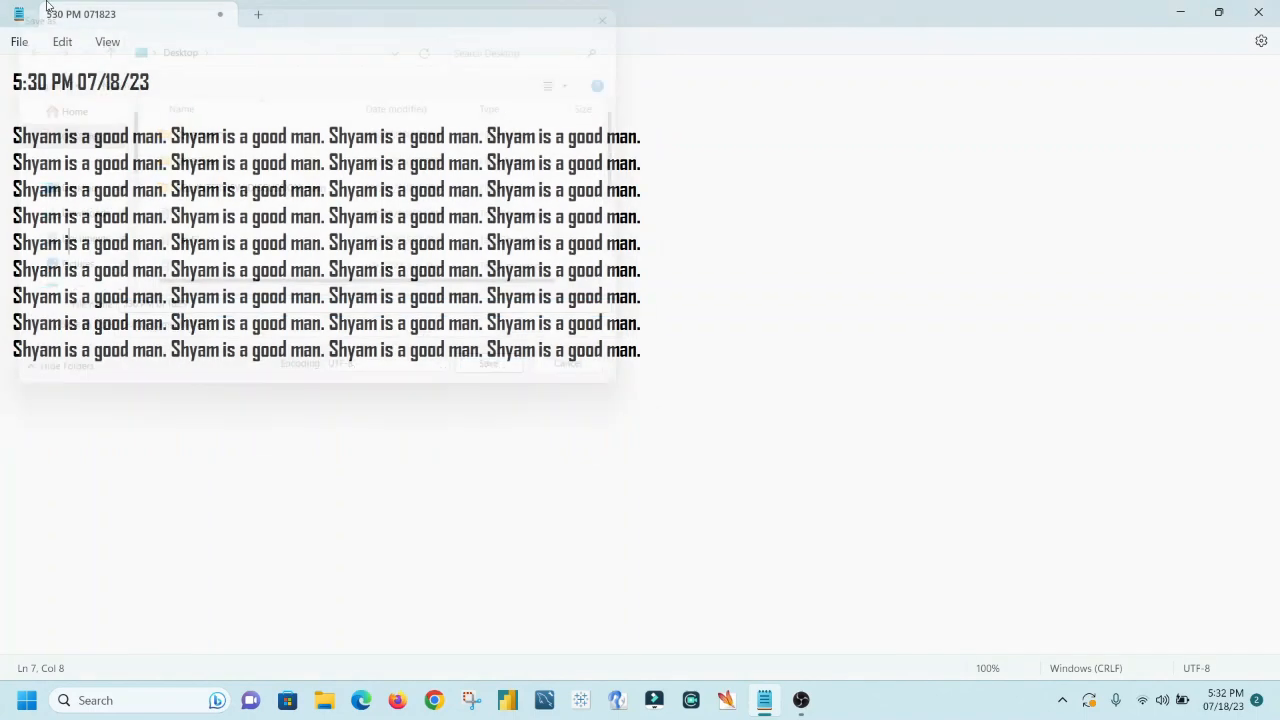
{"action": "left_click", "coordinate": [18, 41]}
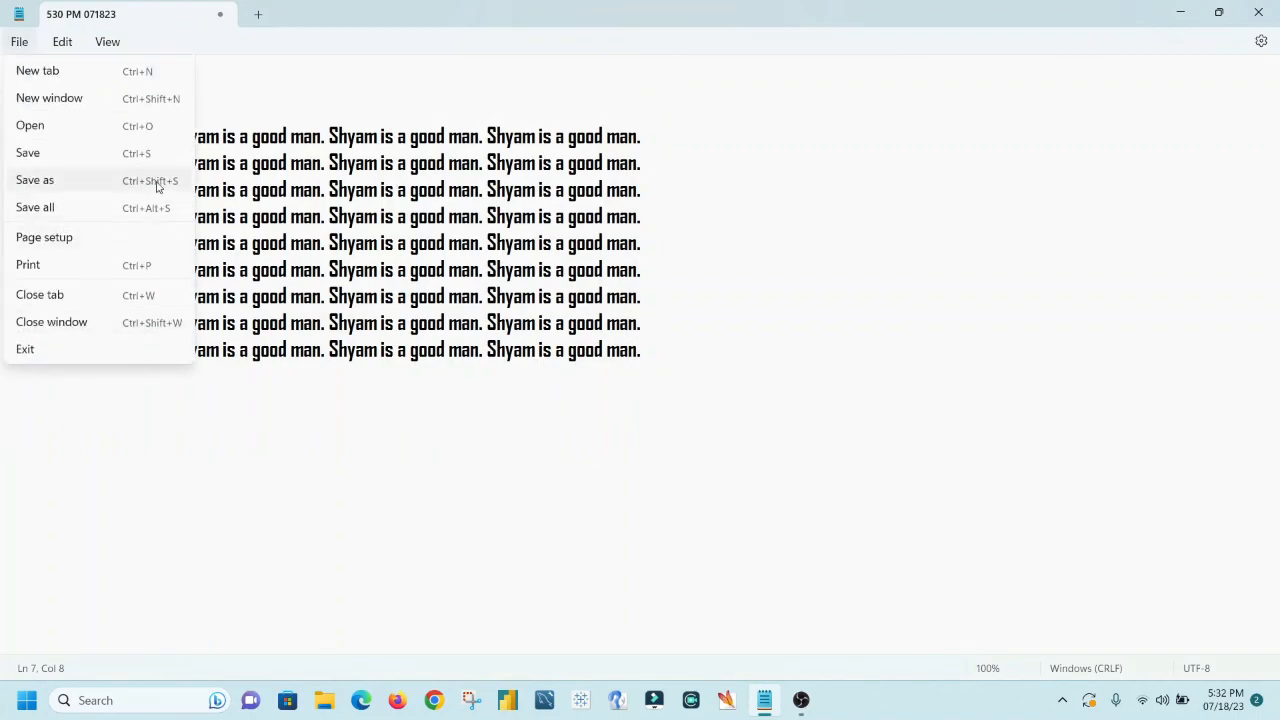
{"action": "left_click", "coordinate": [900, 332]}
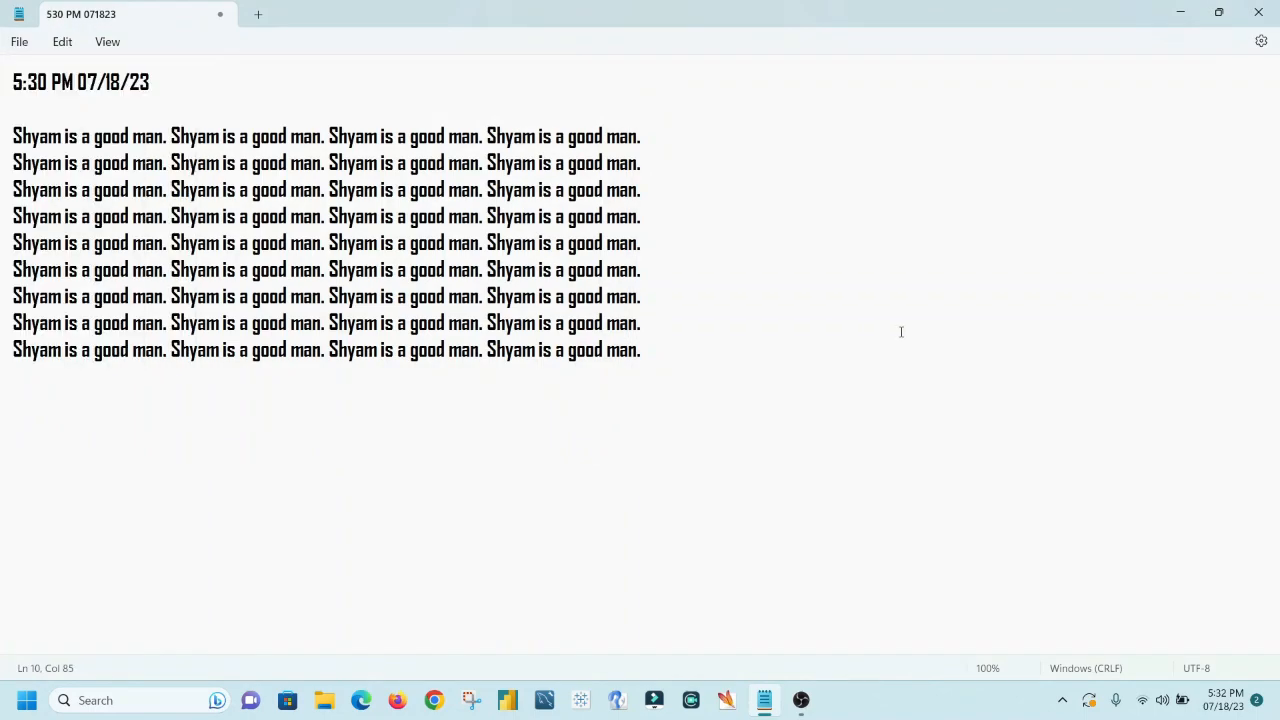
Save the document under a new name on the Desktop as the text document "my first notepad file"
{"action": "key", "text": "ctrl+shift+s"}
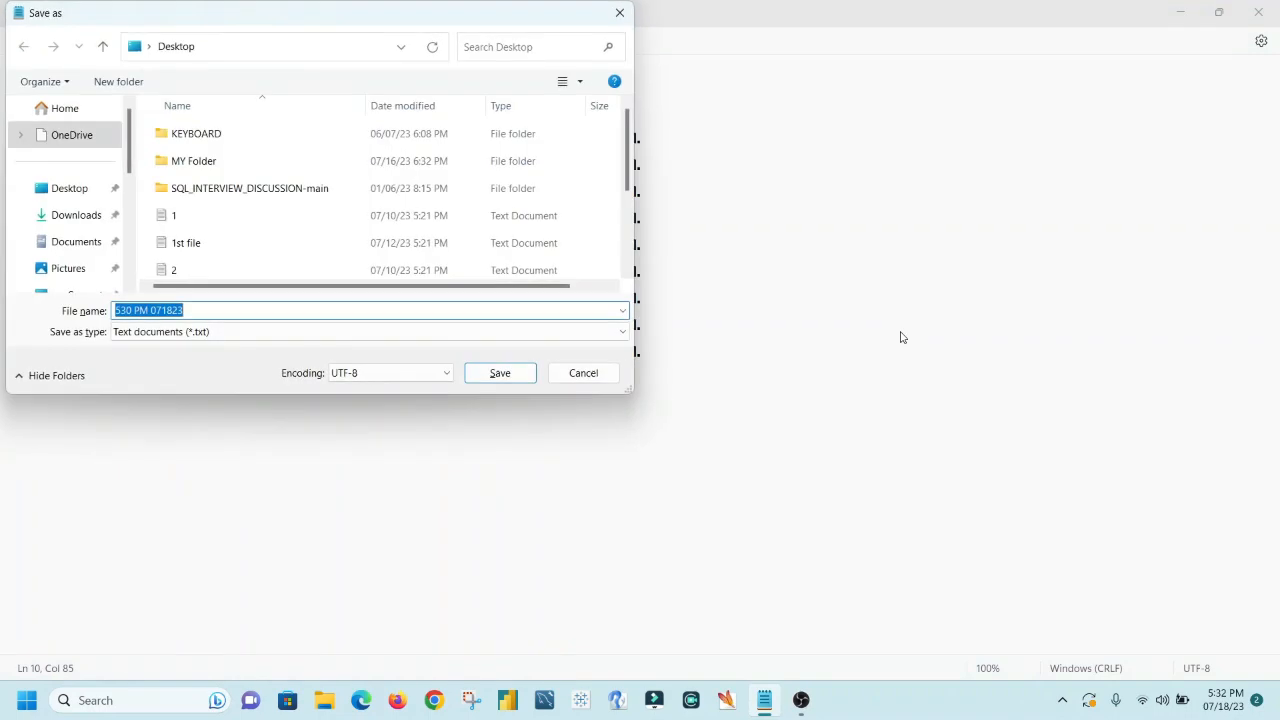
{"action": "left_click", "coordinate": [95, 190]}
{"action": "left_click", "coordinate": [204, 311]}
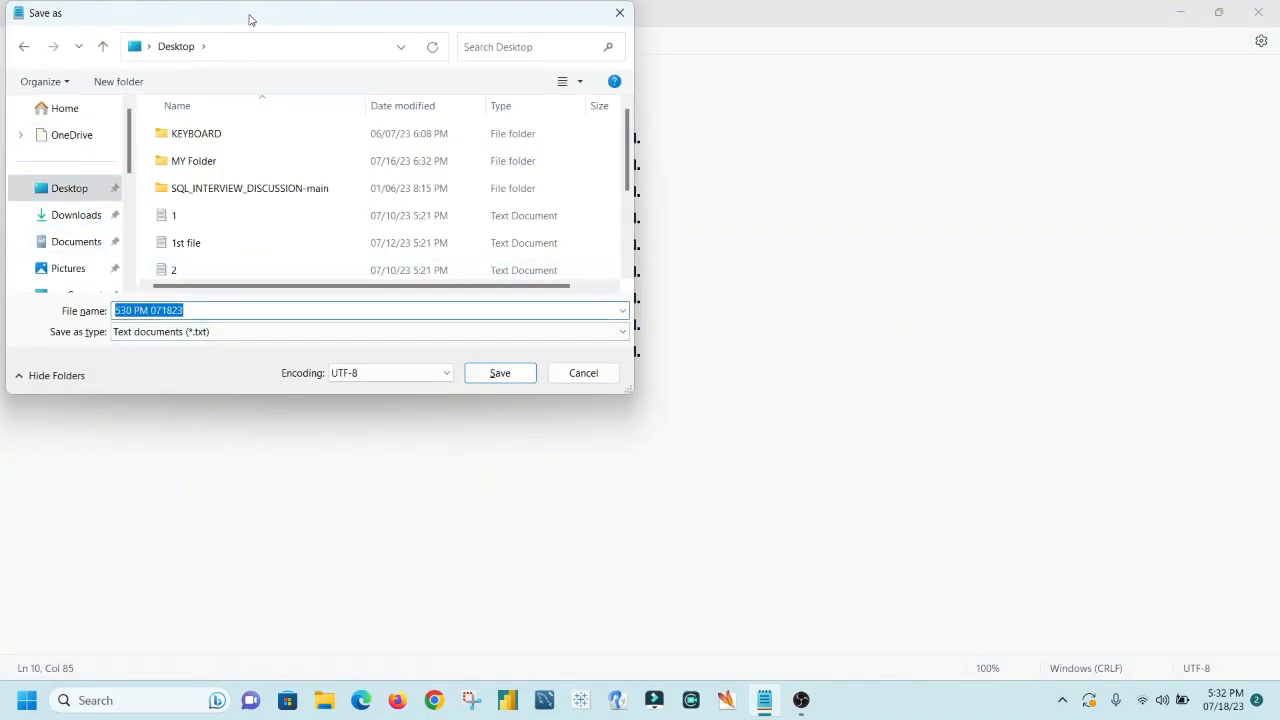
{"action": "left_click_drag", "start_coordinate": [250, 20], "coordinate": [820, 122]}
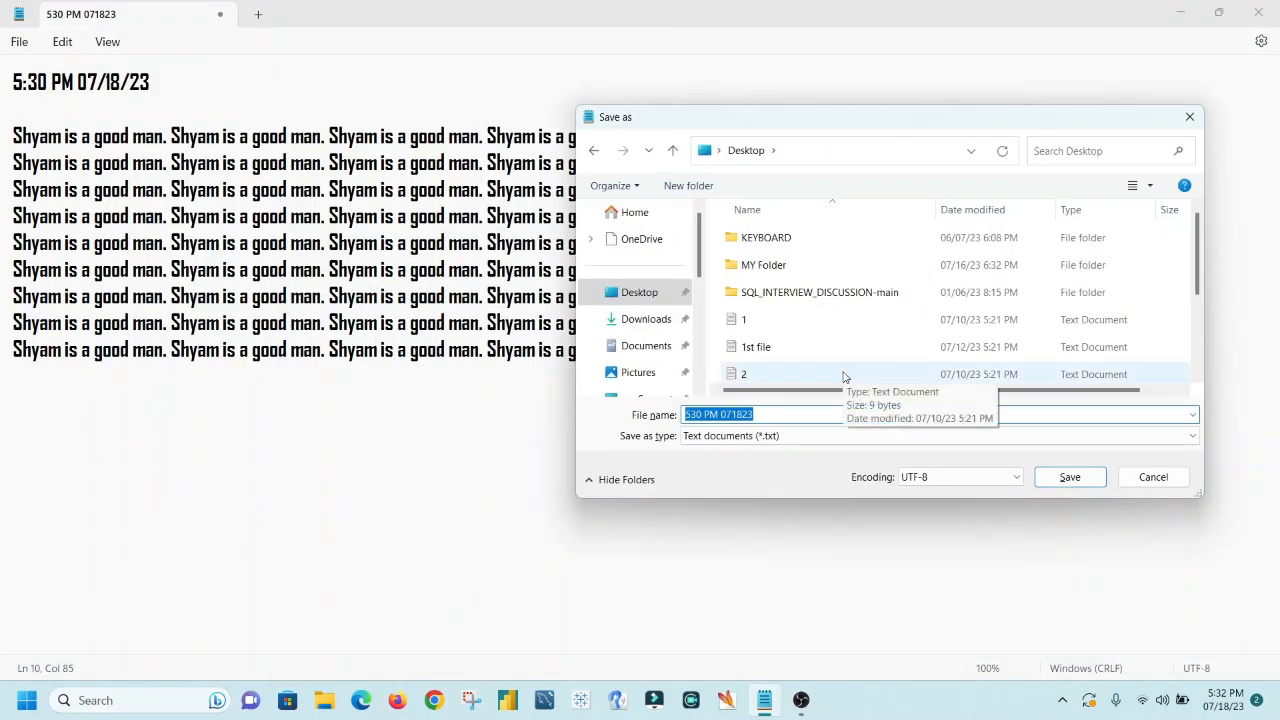
{"action": "left_click_drag", "start_coordinate": [699, 264], "coordinate": [699, 282]}
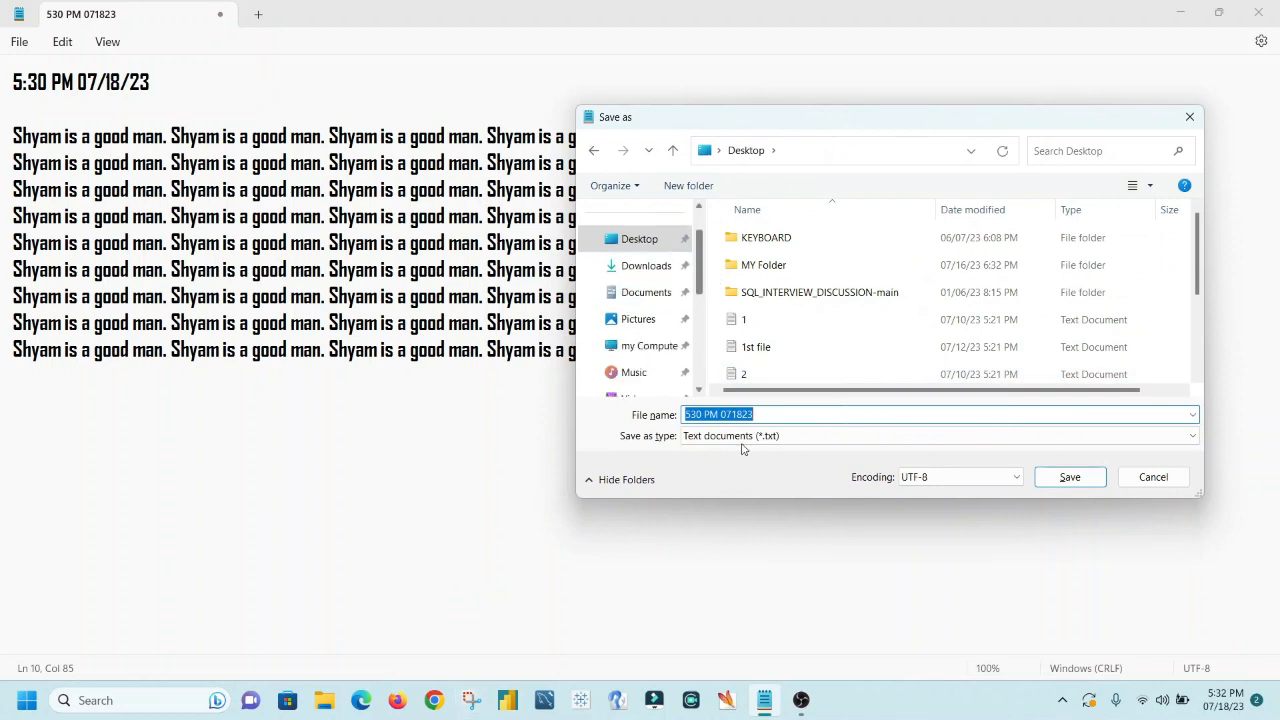
{"action": "type", "text": "myh fir"}
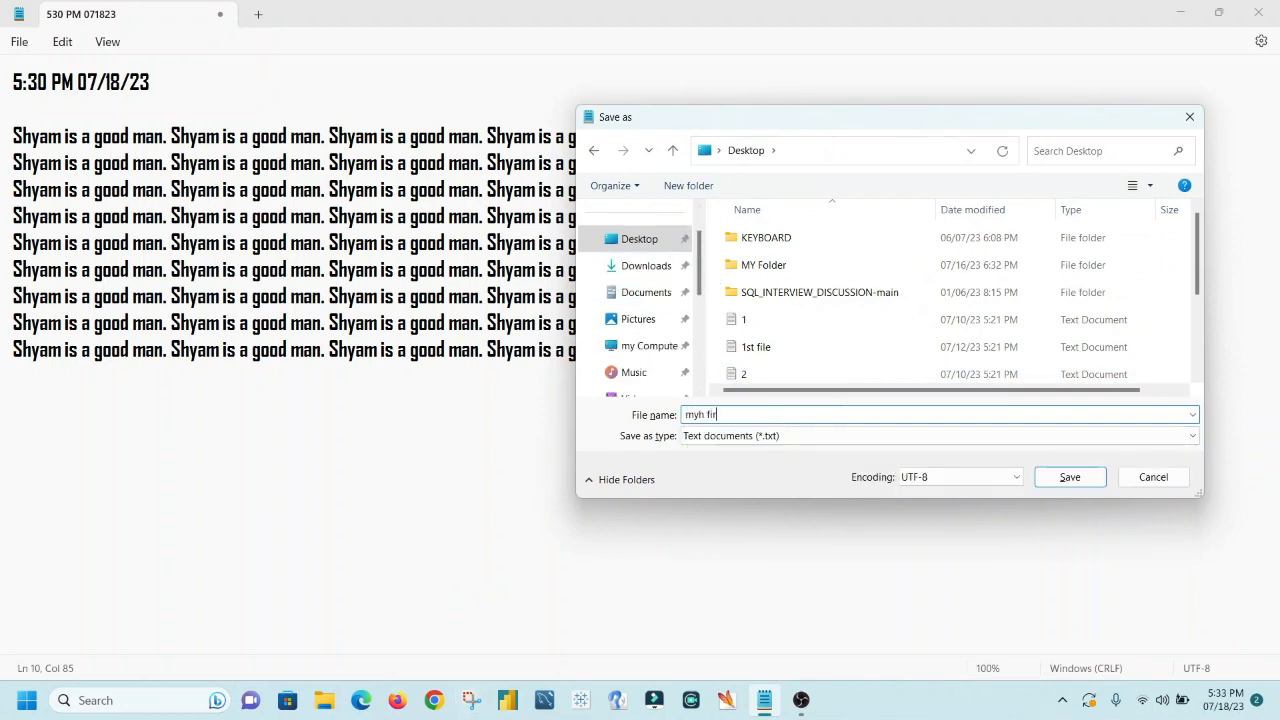
{"action": "key", "text": "BackSpace"}
{"action": "key", "text": "BackSpace"}
{"action": "key", "text": "BackSpace"}
{"action": "key", "text": "BackSpace"}
{"action": "type", "text": "first notepad file"}
{"action": "key", "text": "Return"}
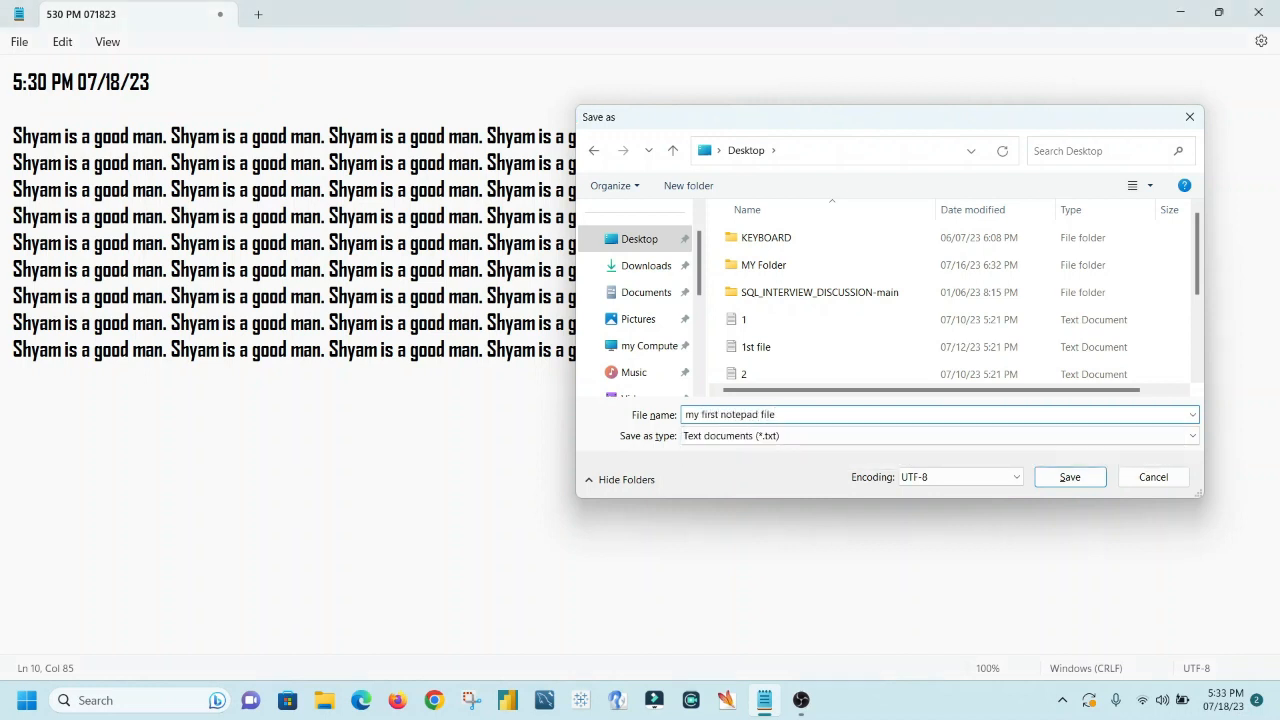
Leave two blank lines after the last row of text and add the sentence "Ram is also a good man."
{"action": "left_click", "coordinate": [655, 346]}
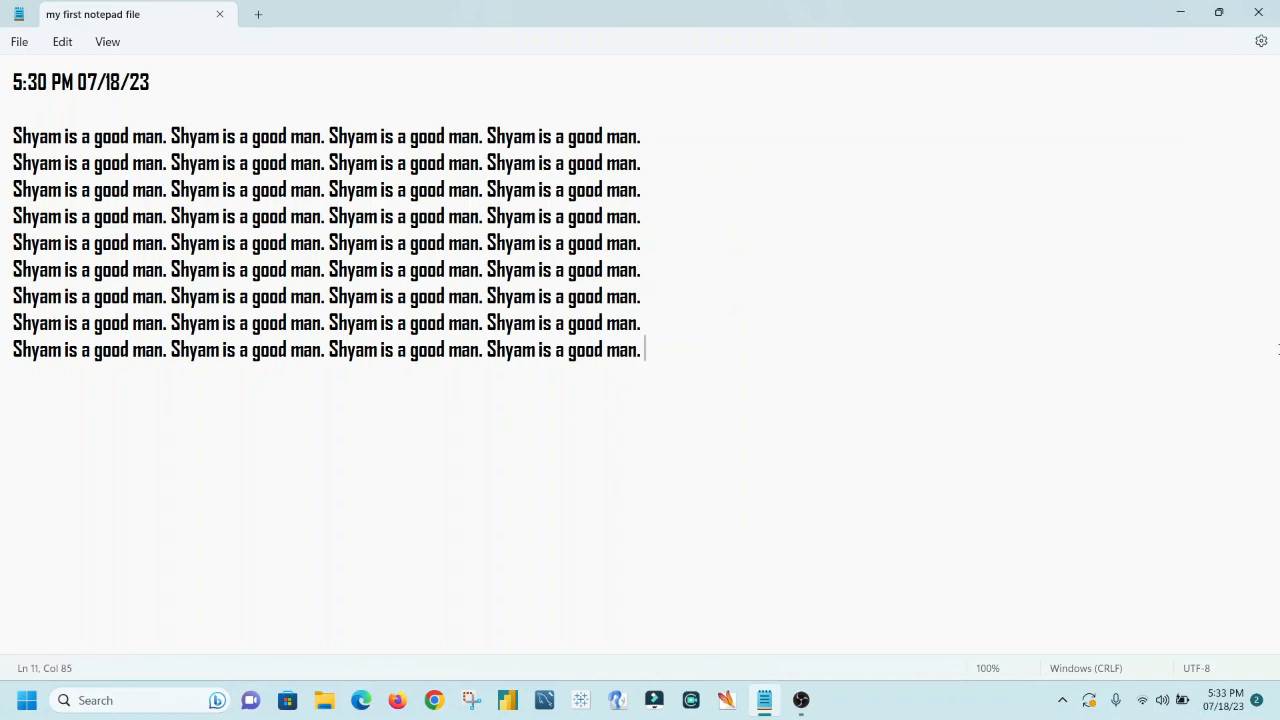
{"action": "key", "text": "Return"}
{"action": "key", "text": "Return"}
{"action": "key", "text": "Return"}
{"action": "type", "text": "Rqm is"}
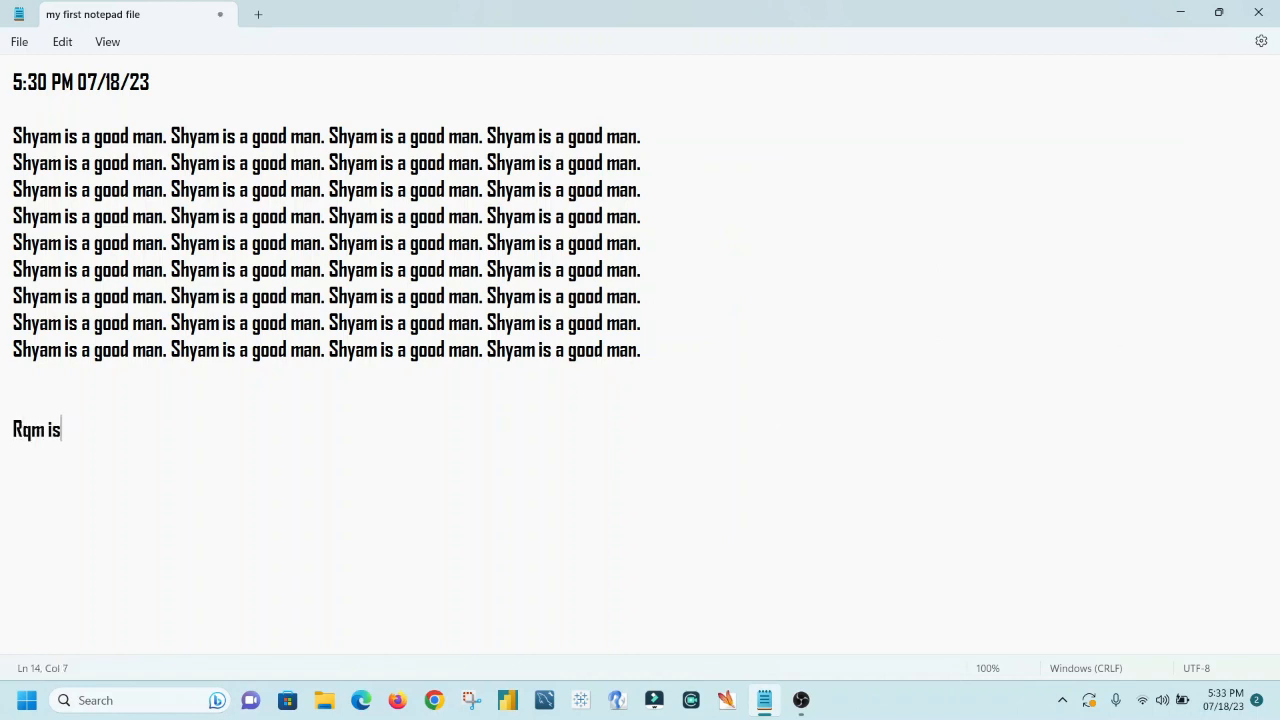
{"action": "key", "text": "BackSpace"}
{"action": "key", "text": "BackSpace"}
{"action": "key", "text": "BackSpace"}
{"action": "key", "text": "BackSpace"}
{"action": "type", "text": "a"}
{"action": "key", "text": "BackSpace"}
{"action": "key", "text": "BackSpace"}
{"action": "type", "text": "am is a"}
{"action": "key", "text": "BackSpace"}
{"action": "type", "text": "lso a good man."}
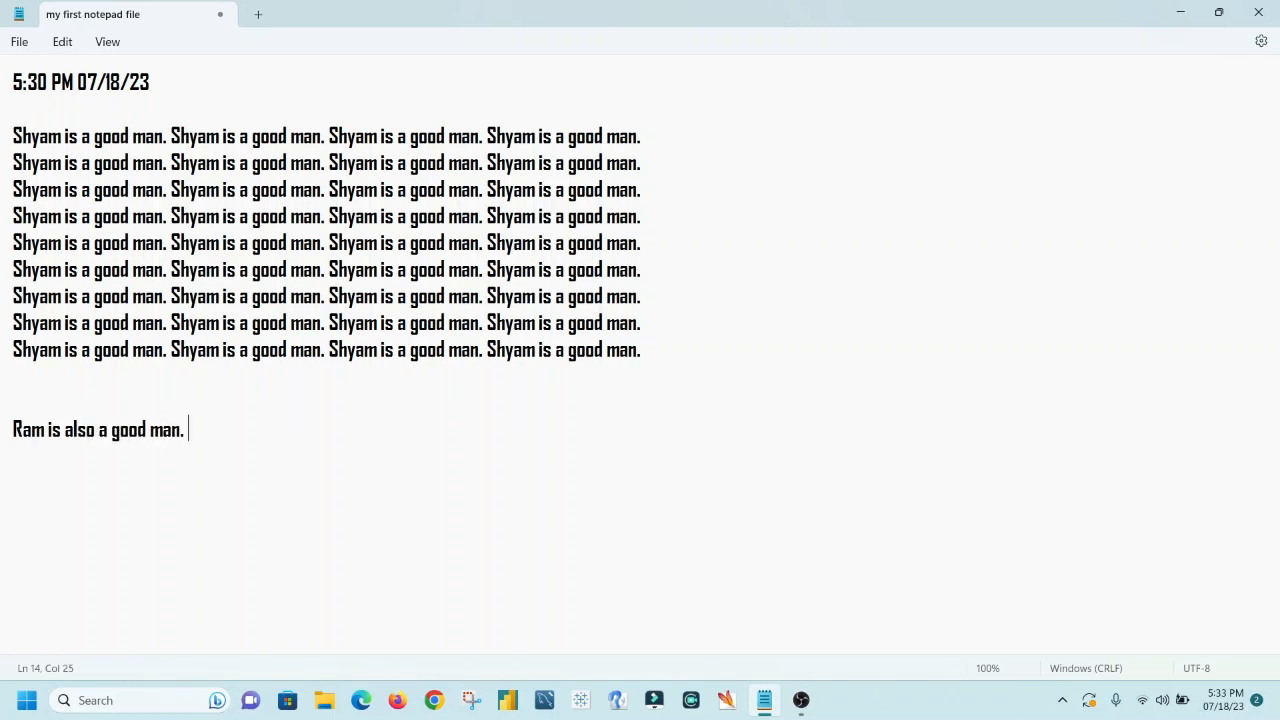
Copy the new sentence with its preceding blank space and paste four more copies below it
{"action": "key", "text": "Return"}
{"action": "key", "text": "Return"}
{"action": "left_click_drag", "start_coordinate": [226, 424], "coordinate": [15, 378]}
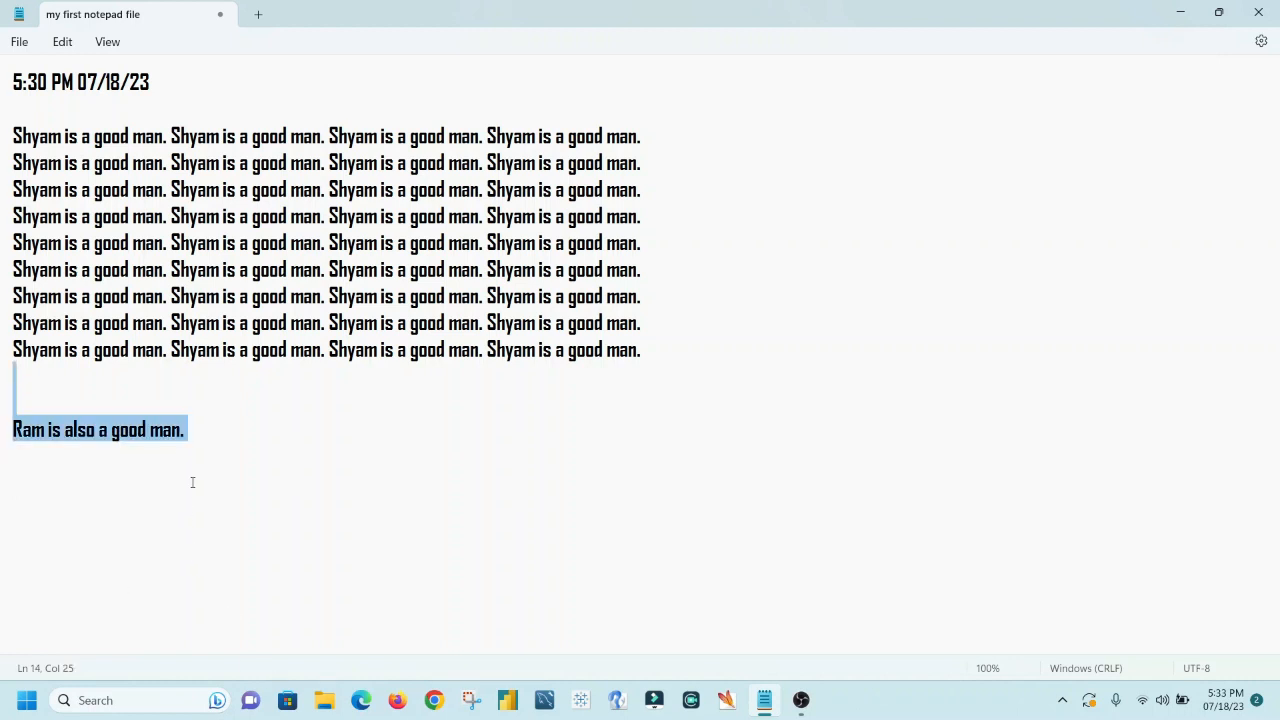
{"action": "key", "text": "Right"}
{"action": "key", "text": "ctrl+v"}
{"action": "key", "text": "ctrl+v"}
{"action": "key", "text": "ctrl+v"}
{"action": "key", "text": "ctrl+v"}
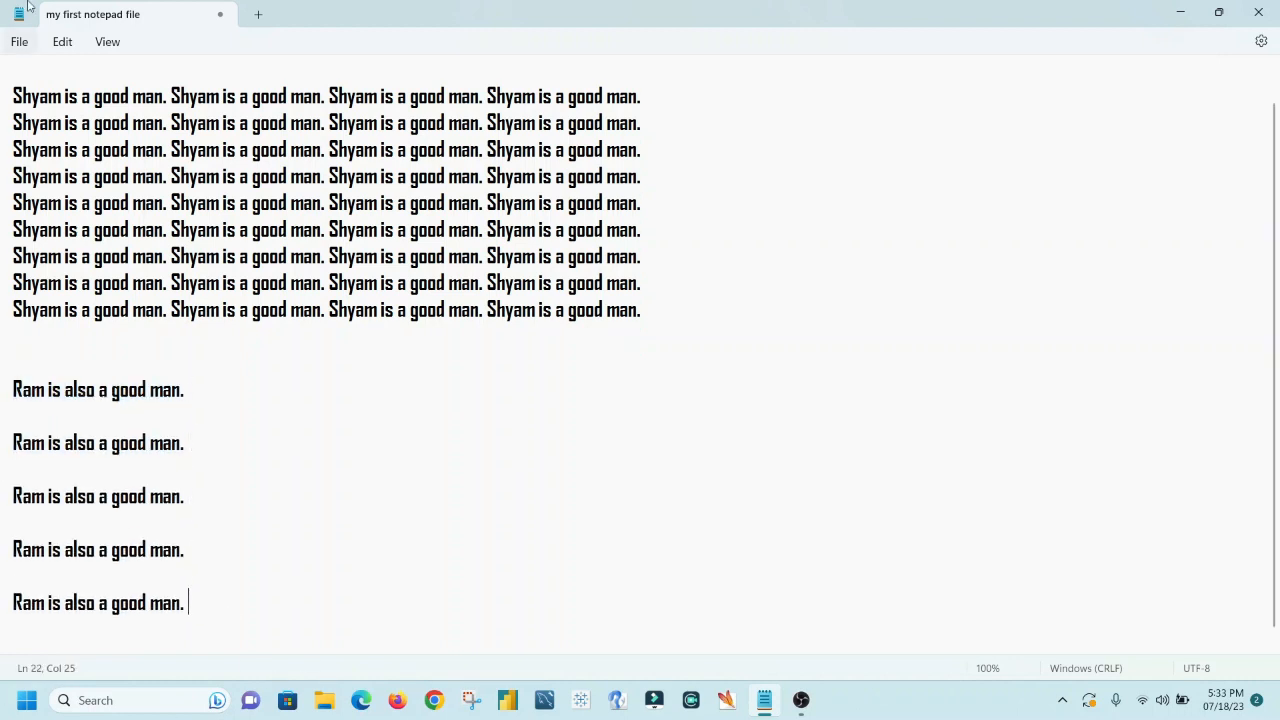
Select the five added sentences, save the changes to the existing file, and clear the selection
{"action": "left_click_drag", "start_coordinate": [13, 375], "coordinate": [272, 588]}
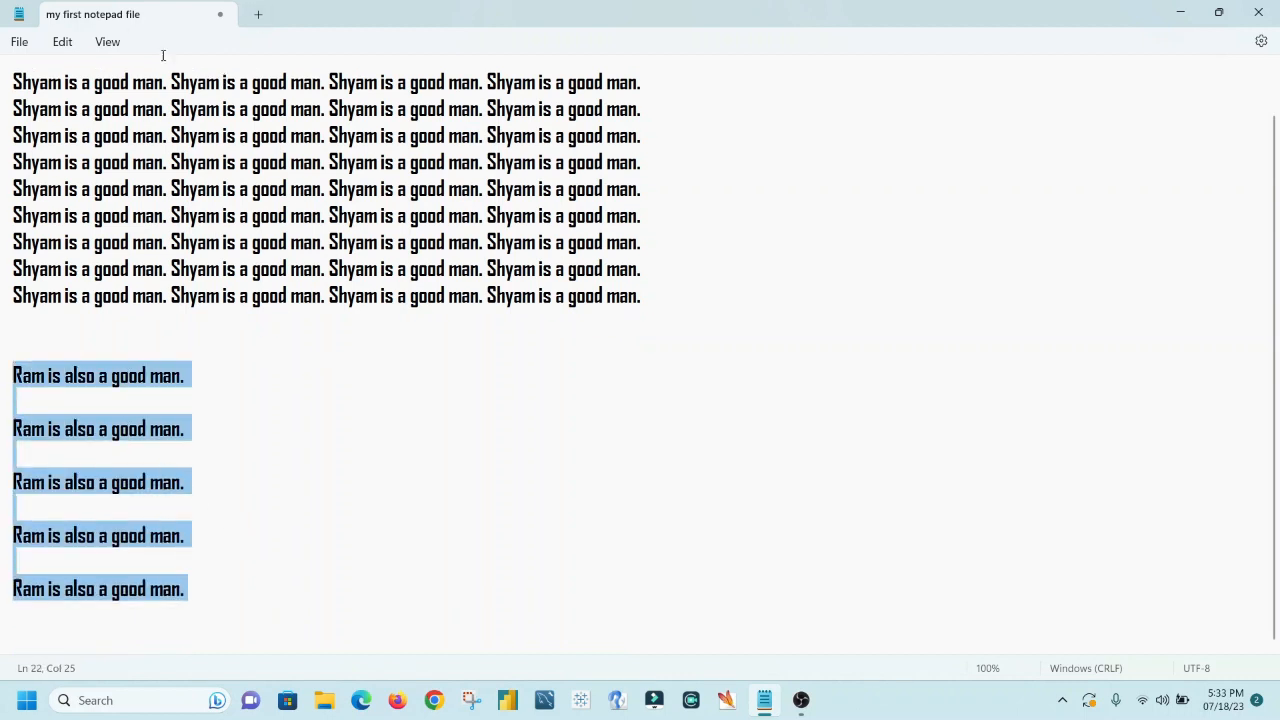
{"action": "left_click", "coordinate": [58, 42]}
{"action": "mouse_move", "coordinate": [25, 37]}
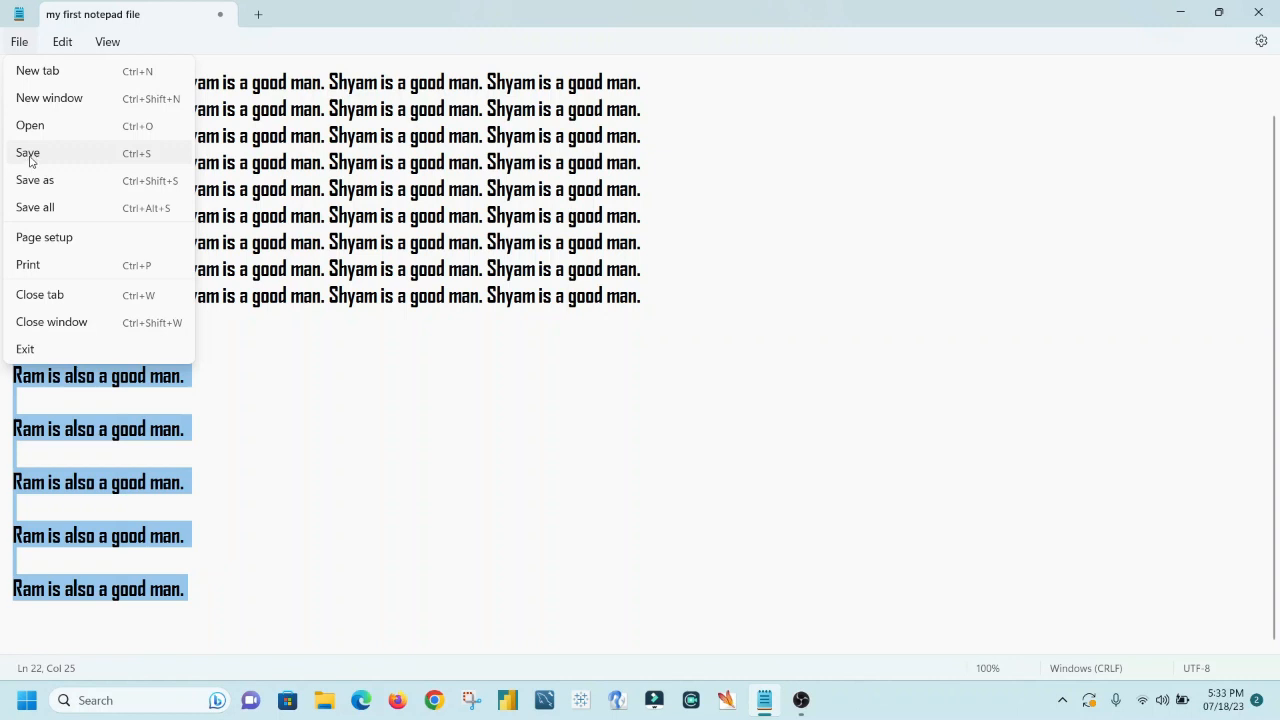
{"action": "left_click", "coordinate": [28, 160]}
{"action": "left_click", "coordinate": [19, 42]}
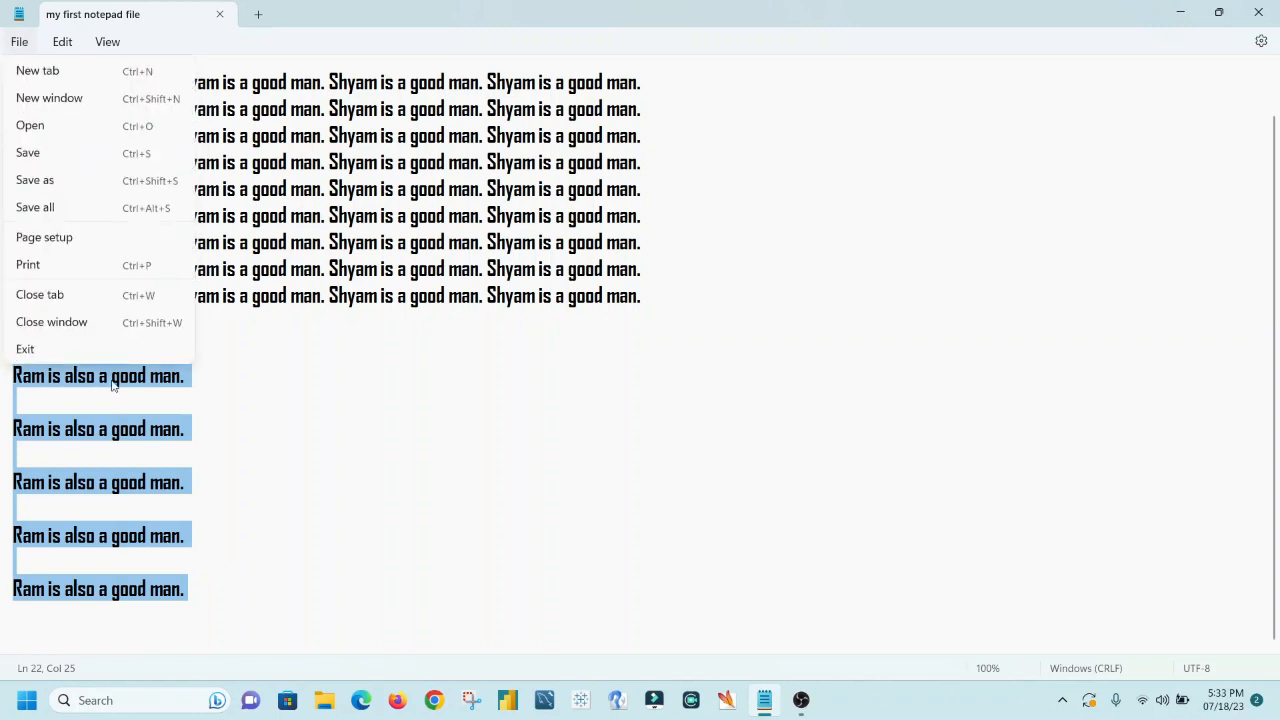
{"action": "left_click", "coordinate": [441, 484]}
{"action": "left_click", "coordinate": [441, 484]}
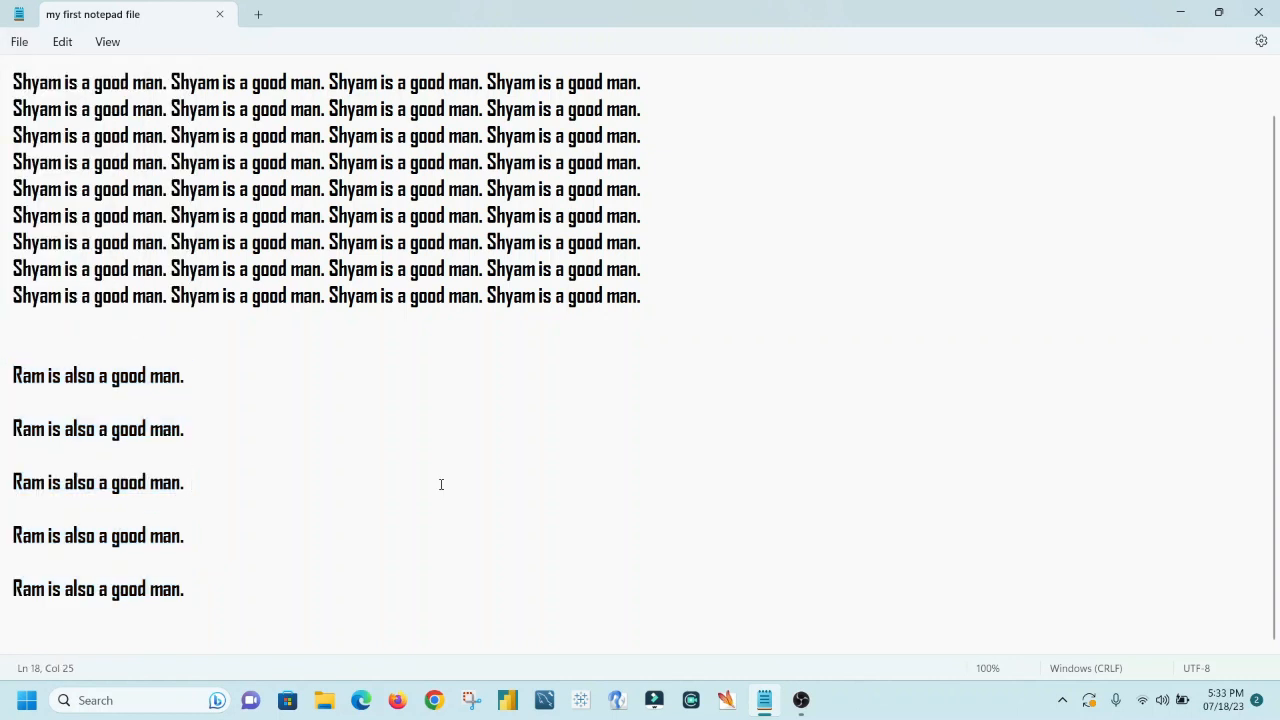
Below the last "Ram is also a good man." sentence, leave a blank line, add three lines of random filler text, and save the file
{"action": "left_click", "coordinate": [198, 583]}
{"action": "key", "text": "Return"}
{"action": "key", "text": "Return"}
{"action": "type", "text": "hjkshfjksh fjkshjkfh skjfhsdkj fhksdjfh j"}
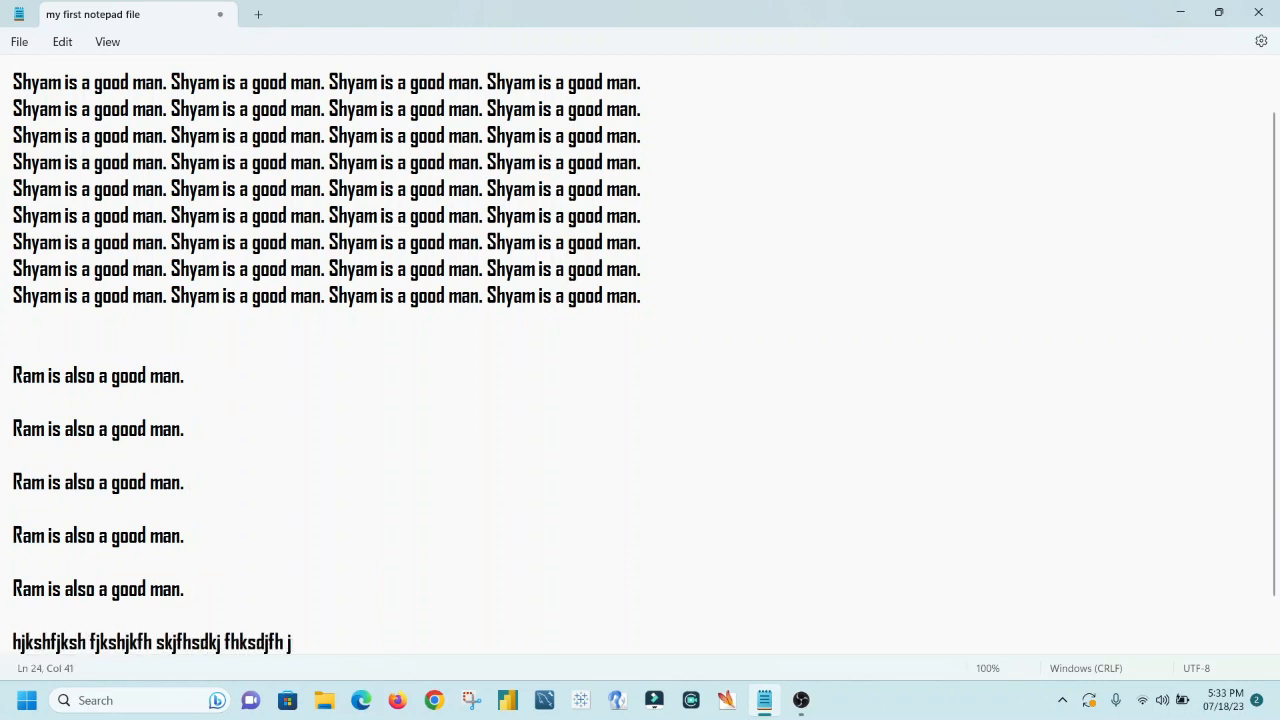
{"action": "type", "text": "ksdf"}
{"action": "key", "text": "Return"}
{"action": "type", "text": "sflkds fjklshfjk s"}
{"action": "key", "text": "Return"}
{"action": "type", "text": "jkshfk jsdhfs"}
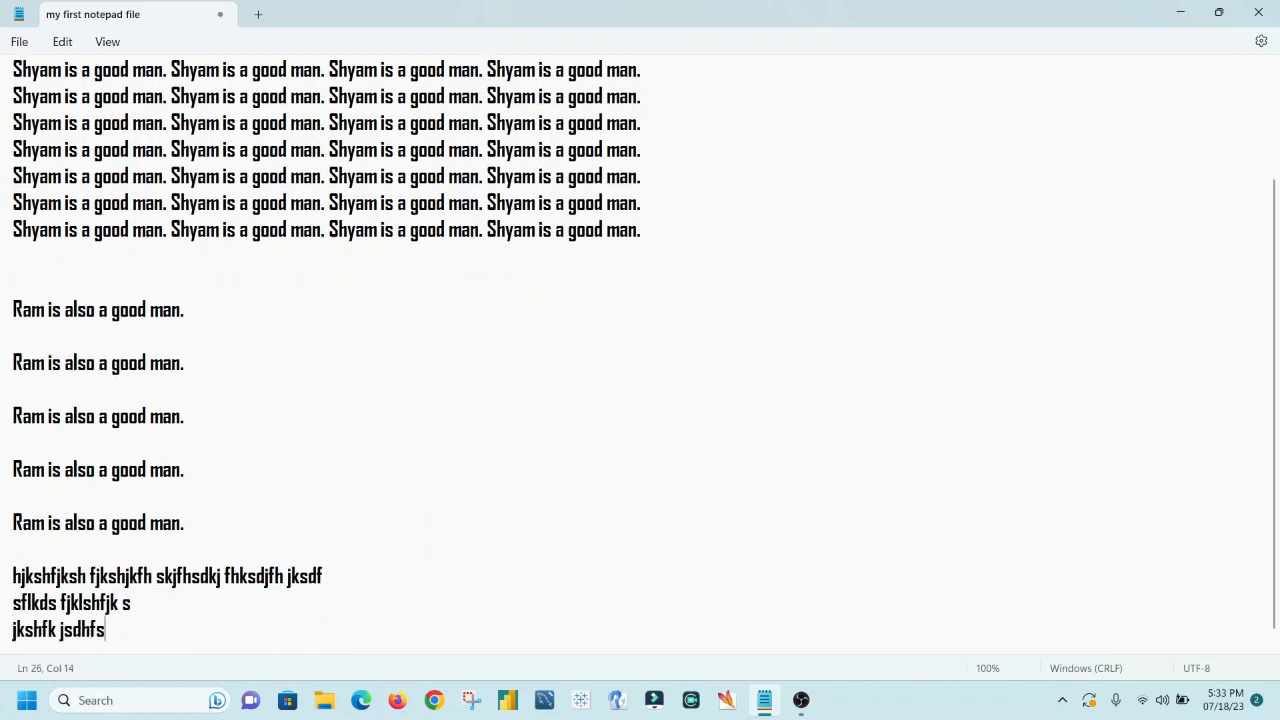
{"action": "key", "text": "Return"}
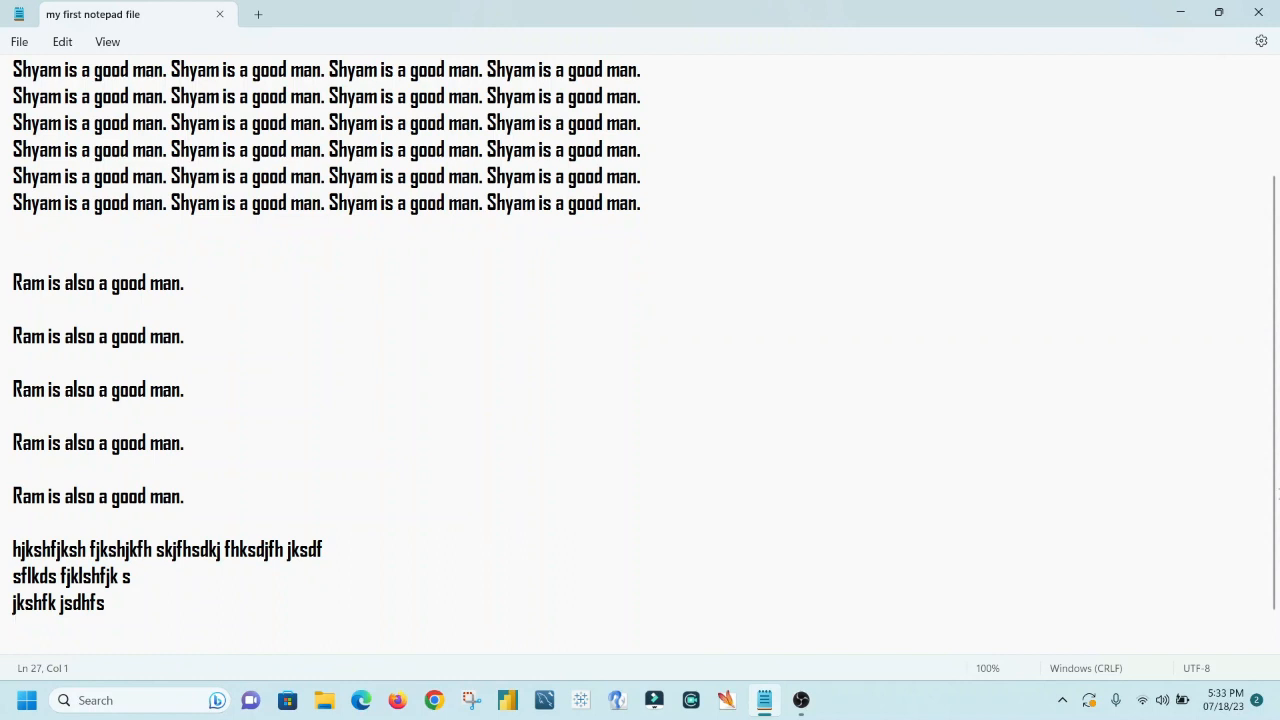
Open a new tab and enter six short lines of filler text, beginning with "sfsfds" and ending with "fj dsdfs"
{"action": "scroll", "coordinate": [87, 108], "scroll_direction": "up", "scroll_amount": 1}
{"action": "left_click", "coordinate": [19, 41]}
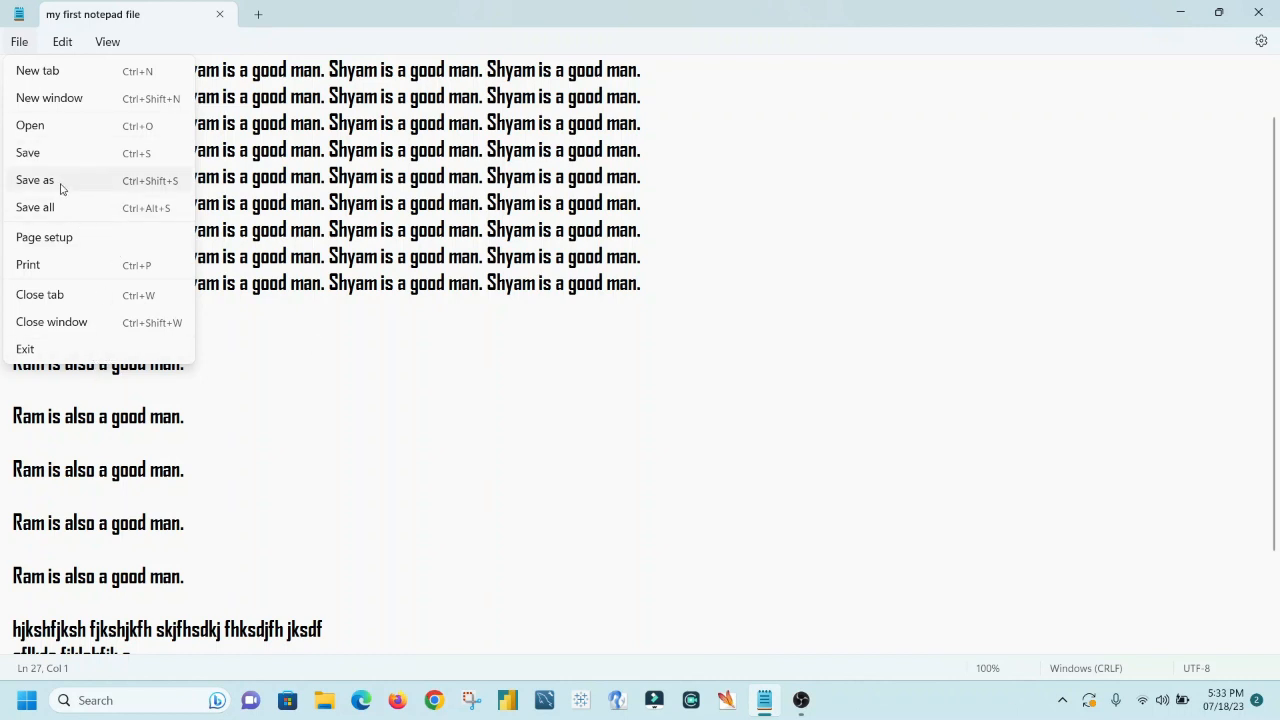
{"action": "left_click", "coordinate": [50, 79]}
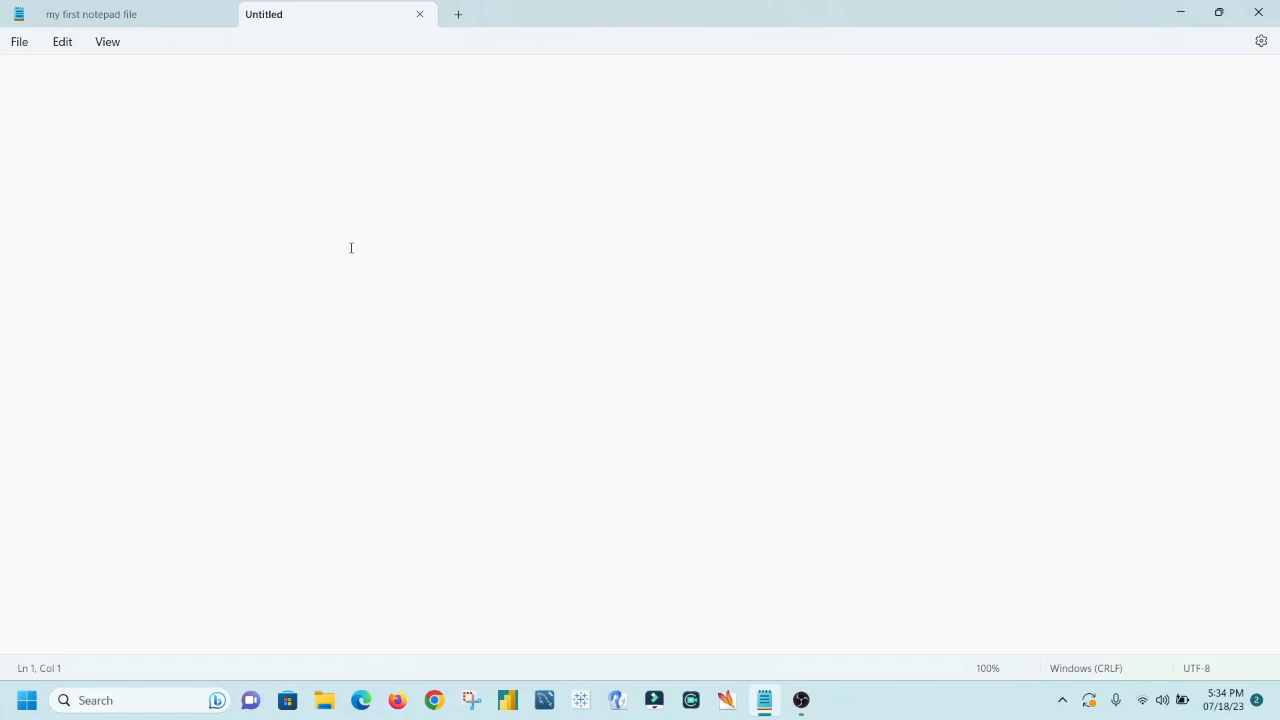
{"action": "type", "text": "sfsfds"}
{"action": "key", "text": "Return"}
{"action": "type", "text": "sfdhfk"}
{"action": "key", "text": "Return"}
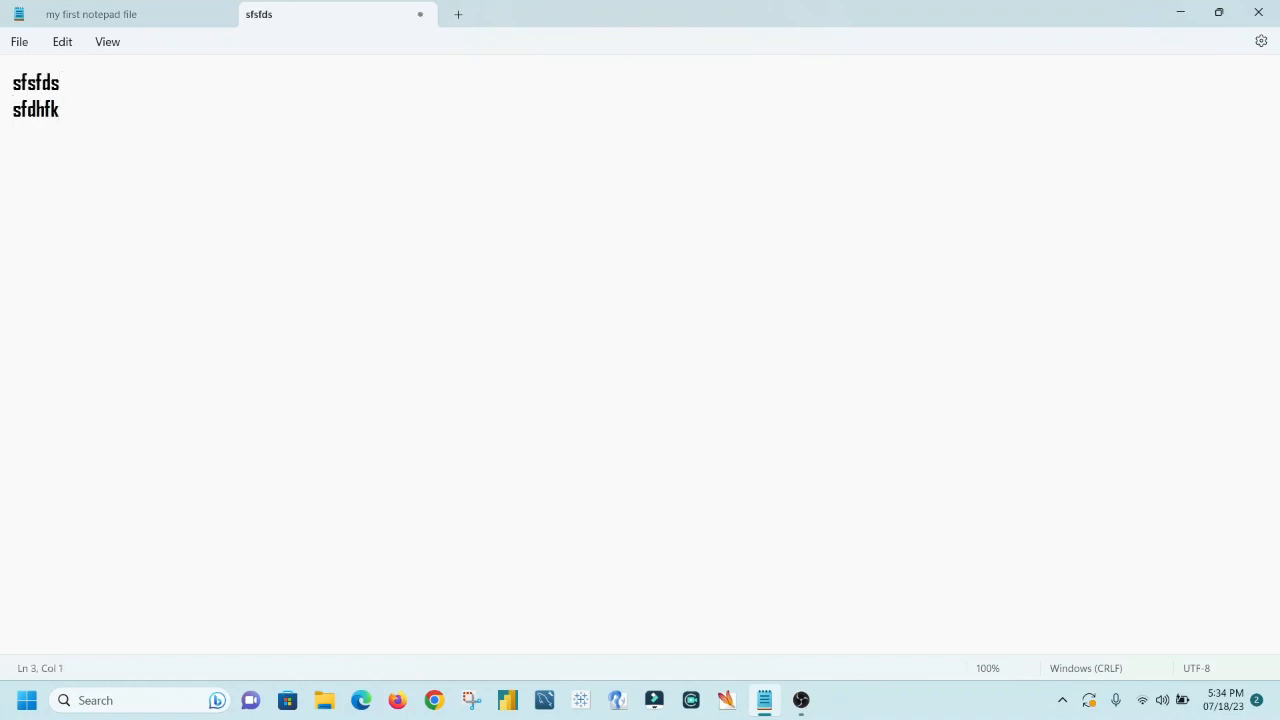
{"action": "type", "text": "klsfldshfs"}
{"action": "key", "text": "Return"}
{"action": "type", "text": "fdlsfjklsdf"}
{"action": "key", "text": "Return"}
{"action": "type", "text": "sdjfs"}
{"action": "key", "text": "Return"}
{"action": "type", "text": "fj dsdfs"}
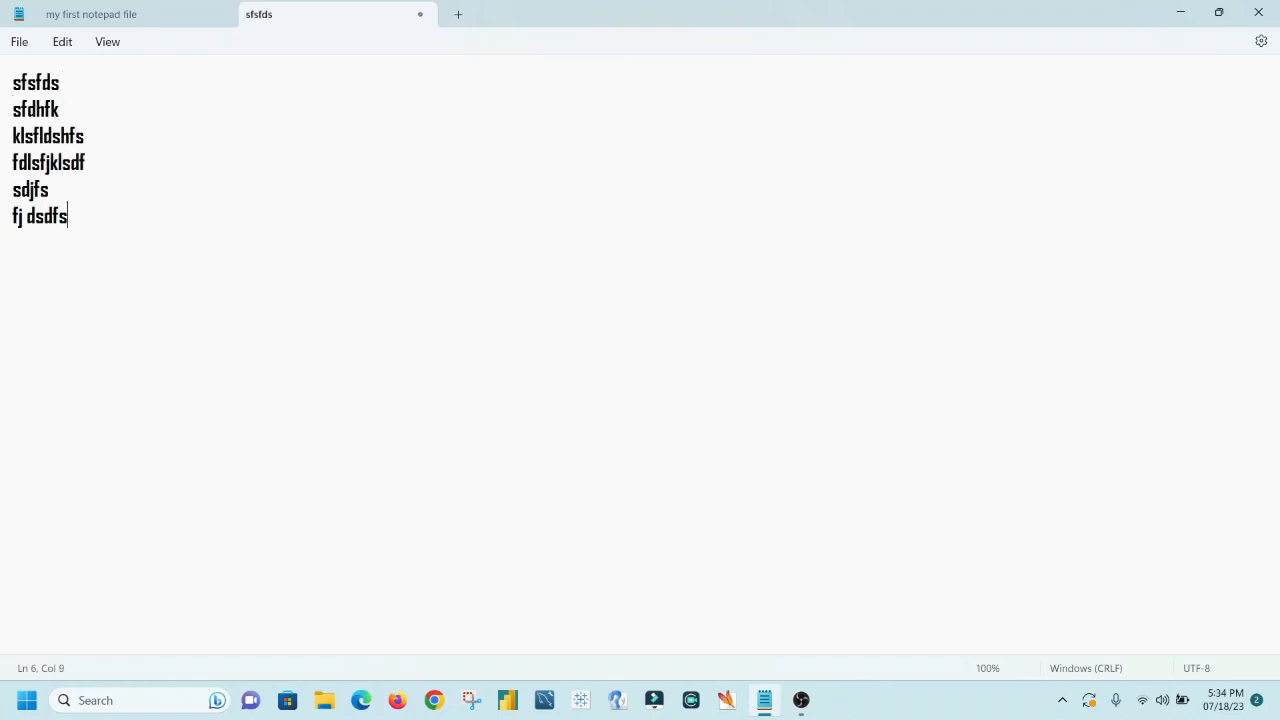
Return to the "my first notepad file" tab, open a new blank Notepad window, and minimize that window
{"action": "left_click", "coordinate": [149, 14]}
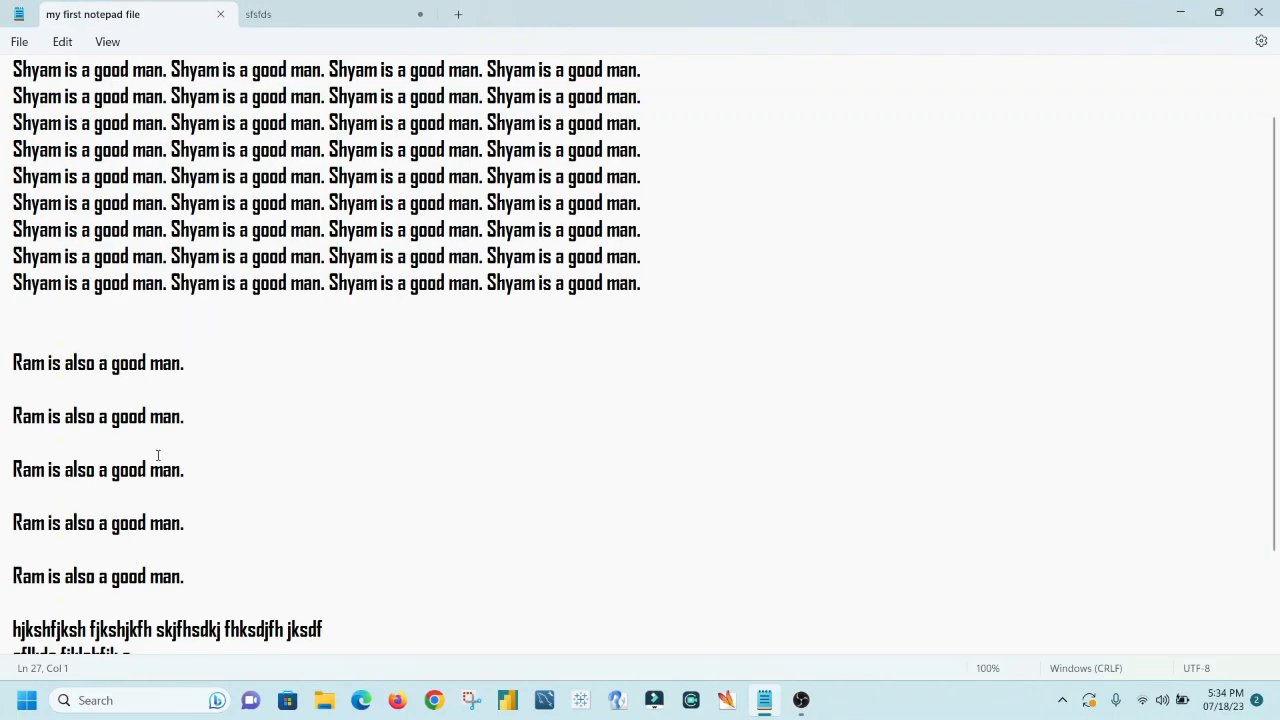
{"action": "left_click", "coordinate": [19, 41]}
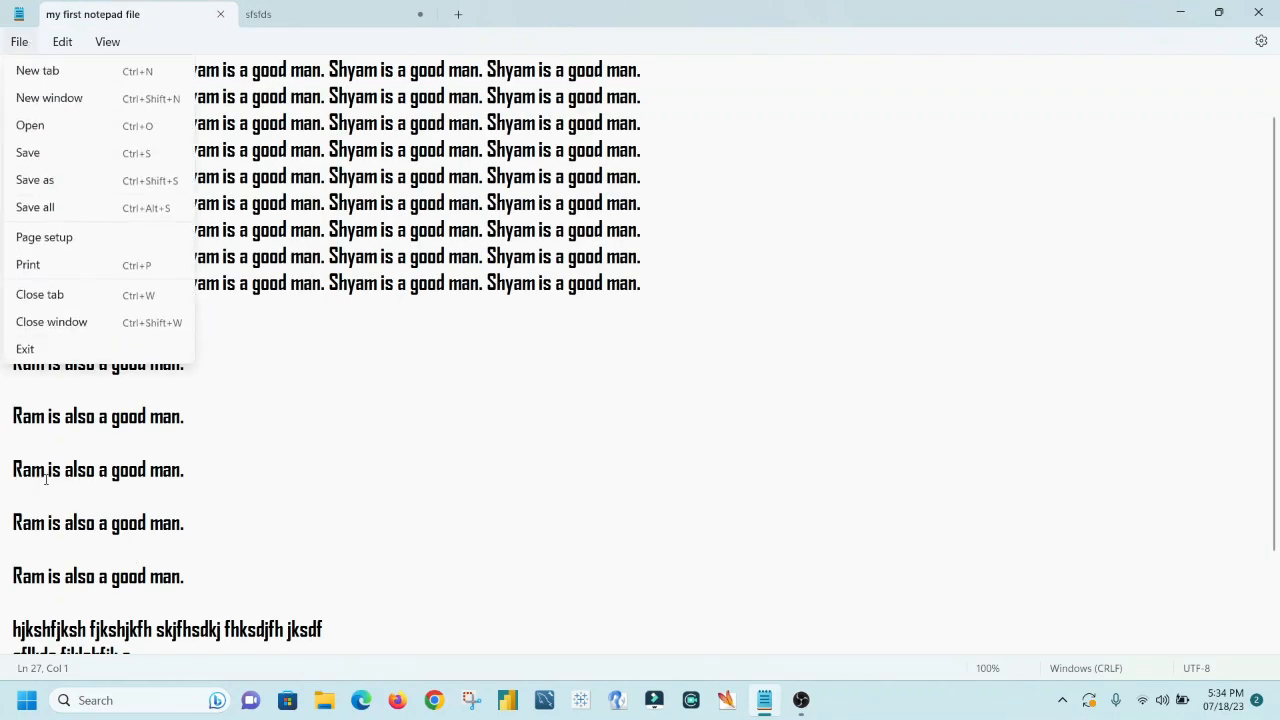
{"action": "left_click", "coordinate": [78, 100]}
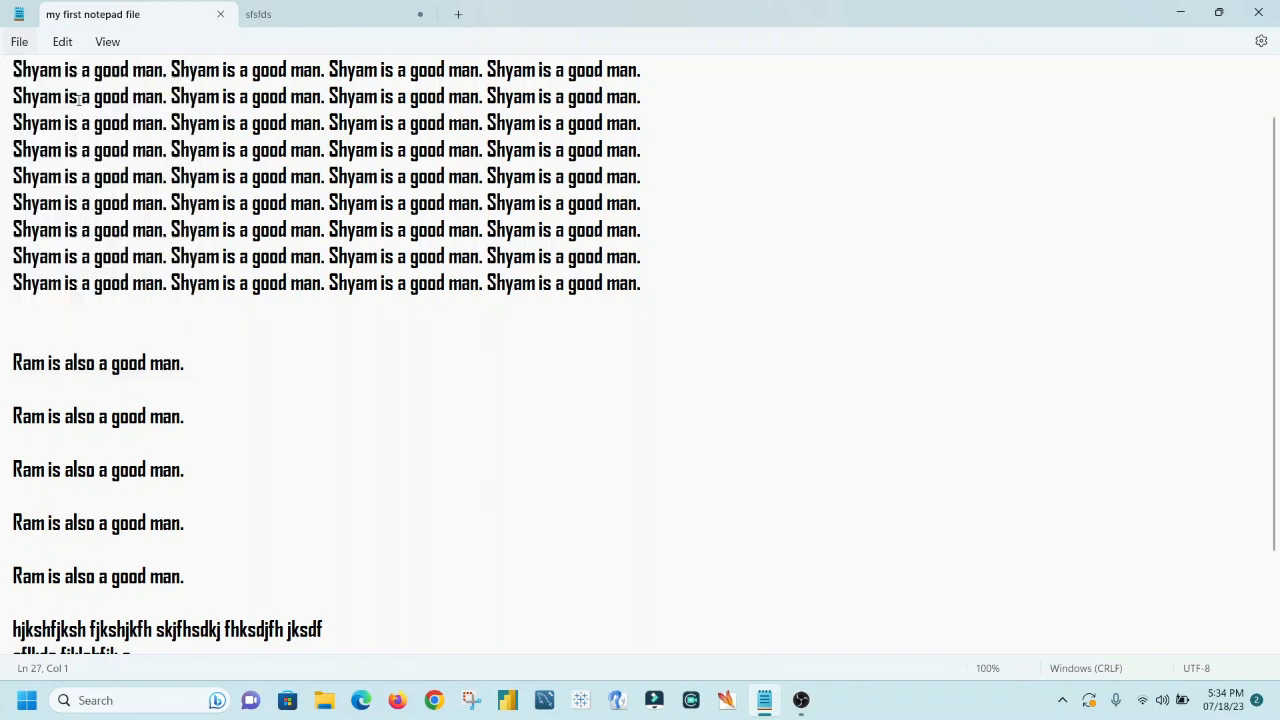
{"action": "left_click_drag", "start_coordinate": [535, 78], "coordinate": [716, 109]}
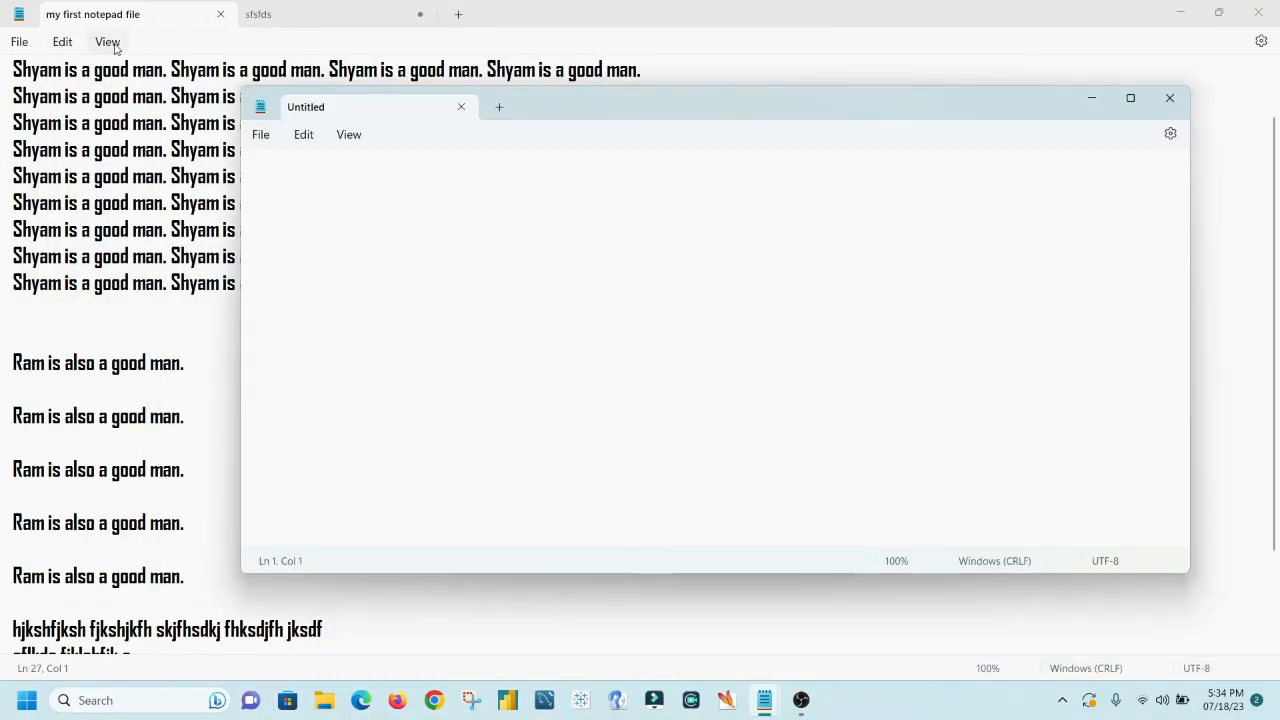
{"action": "left_click", "coordinate": [1093, 100]}
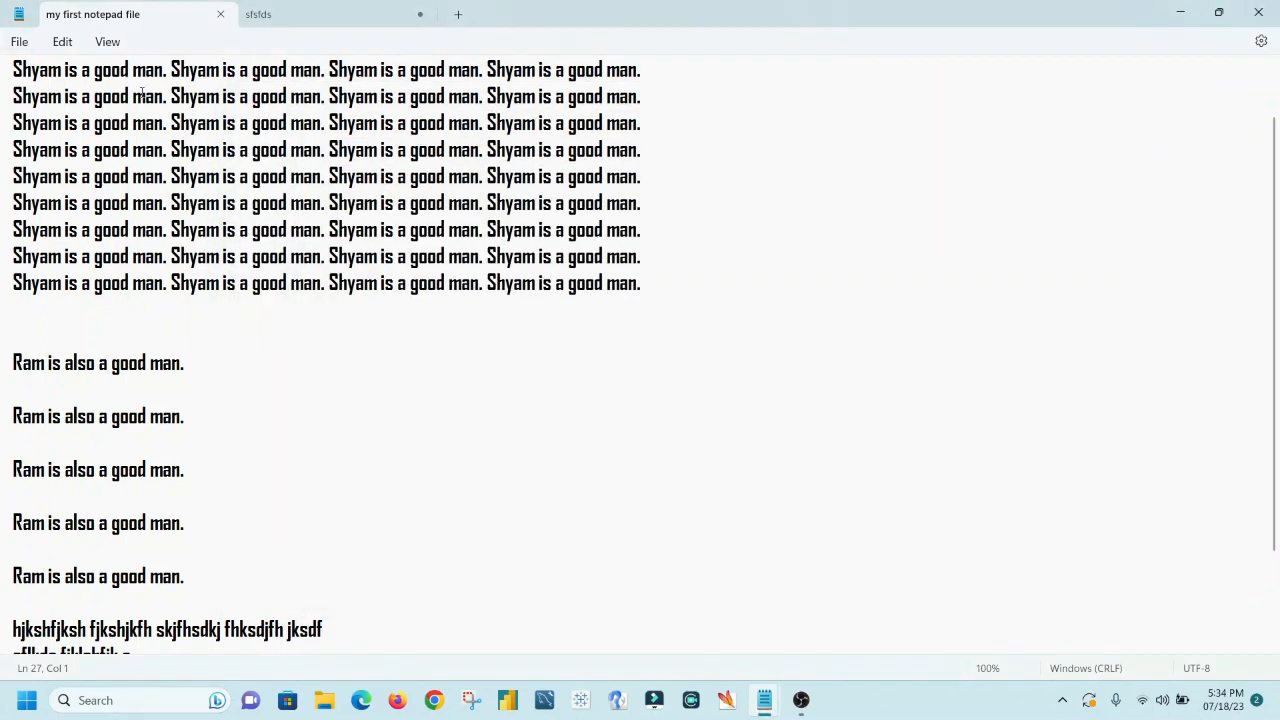
Switch to the "sfsfds" tab and open another blank tab in the same window
{"action": "left_click", "coordinate": [340, 14]}
{"action": "left_click", "coordinate": [20, 41]}
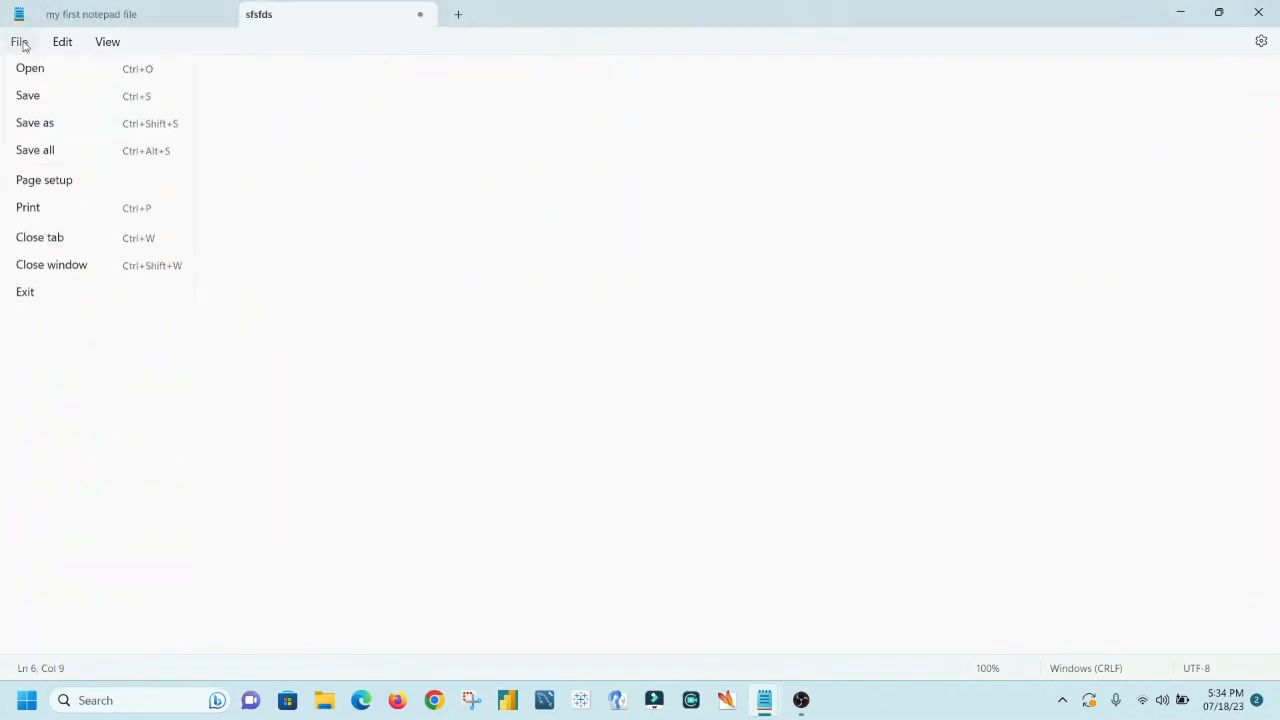
{"action": "left_click", "coordinate": [26, 72]}
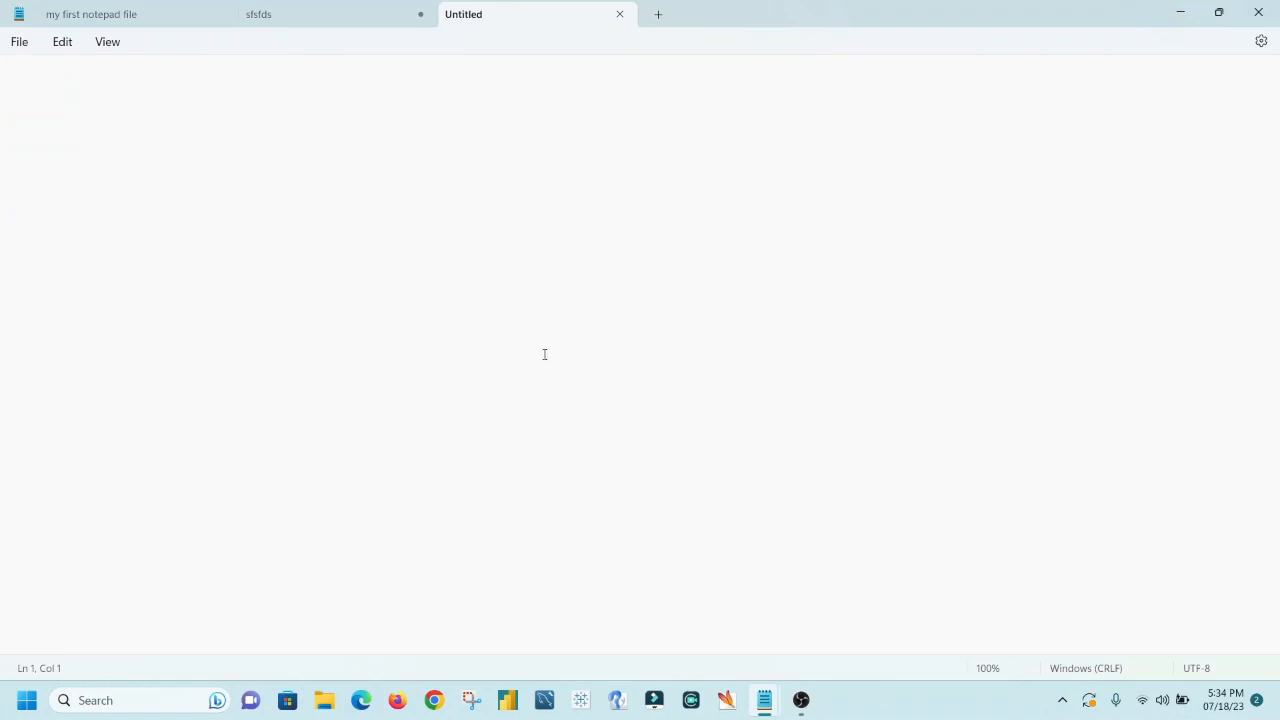
Bring up the minimized blank Notepad window, move it slightly, and close it
{"action": "mouse_move", "coordinate": [764, 700]}
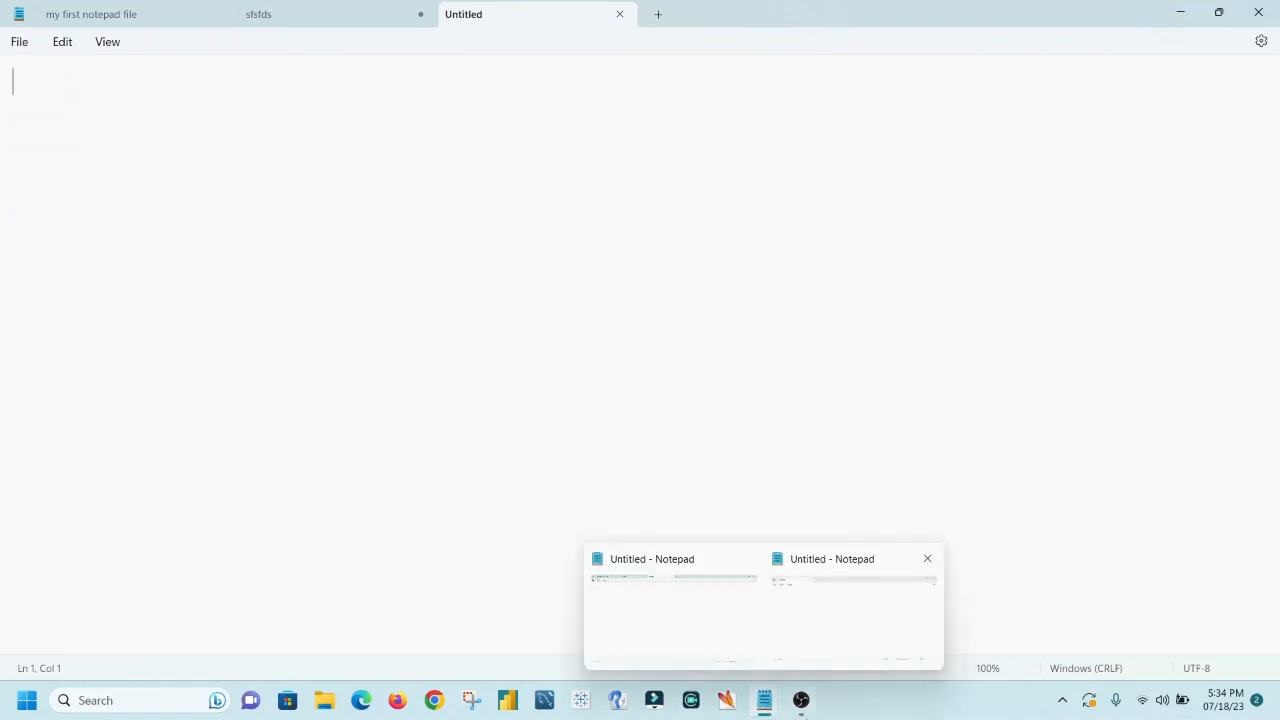
{"action": "left_click", "coordinate": [839, 642]}
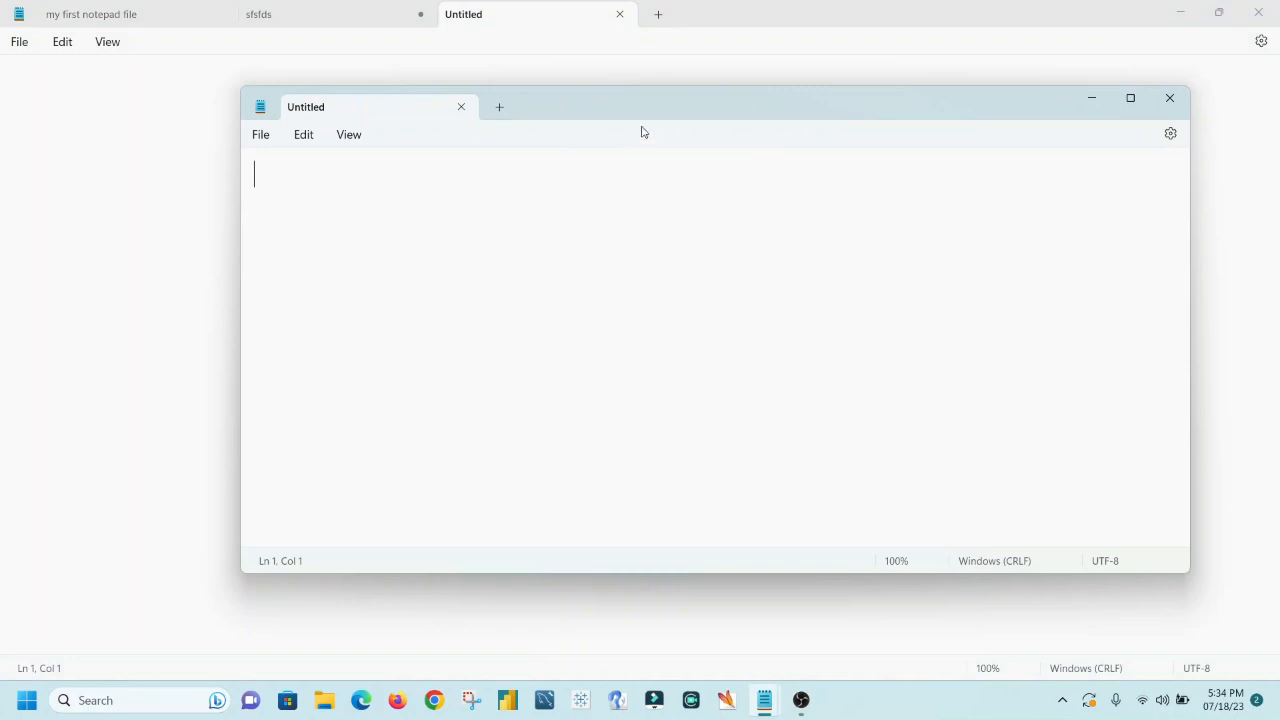
{"action": "left_click_drag", "start_coordinate": [639, 111], "coordinate": [551, 123]}
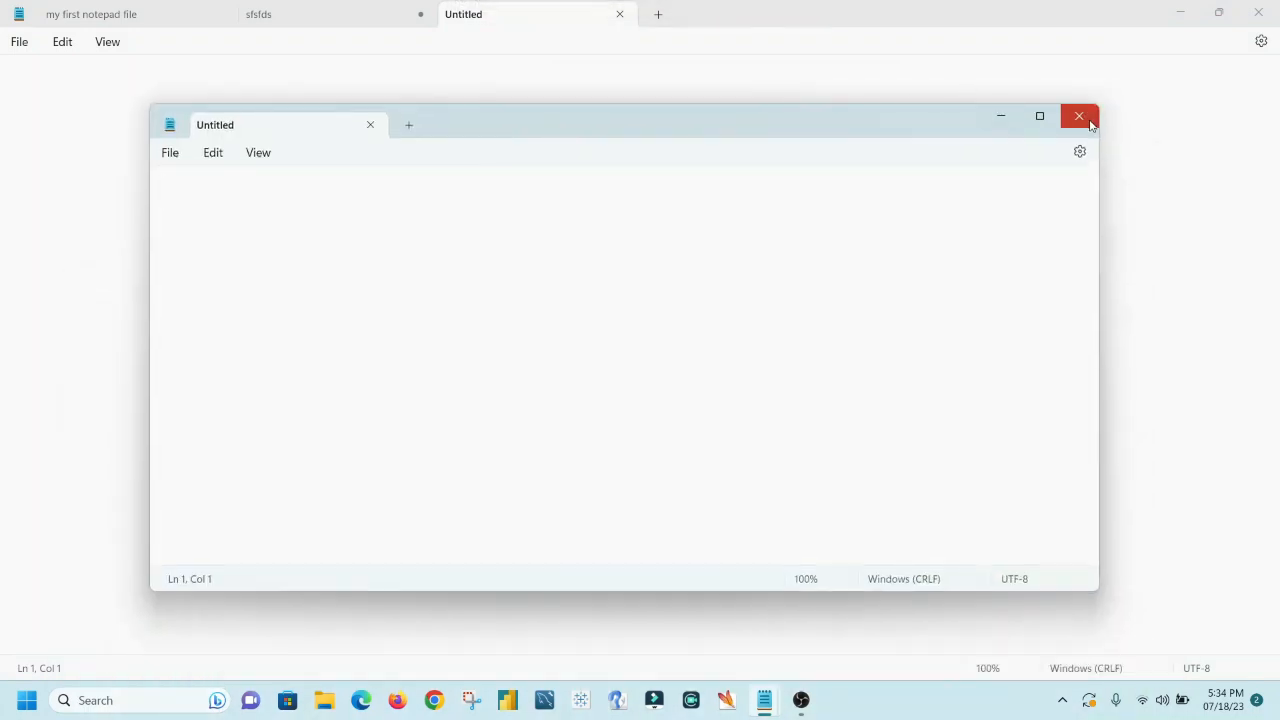
{"action": "left_click", "coordinate": [1077, 114]}
Switch to the "my first notepad file" tab and close only that tab
{"action": "left_click", "coordinate": [22, 41]}
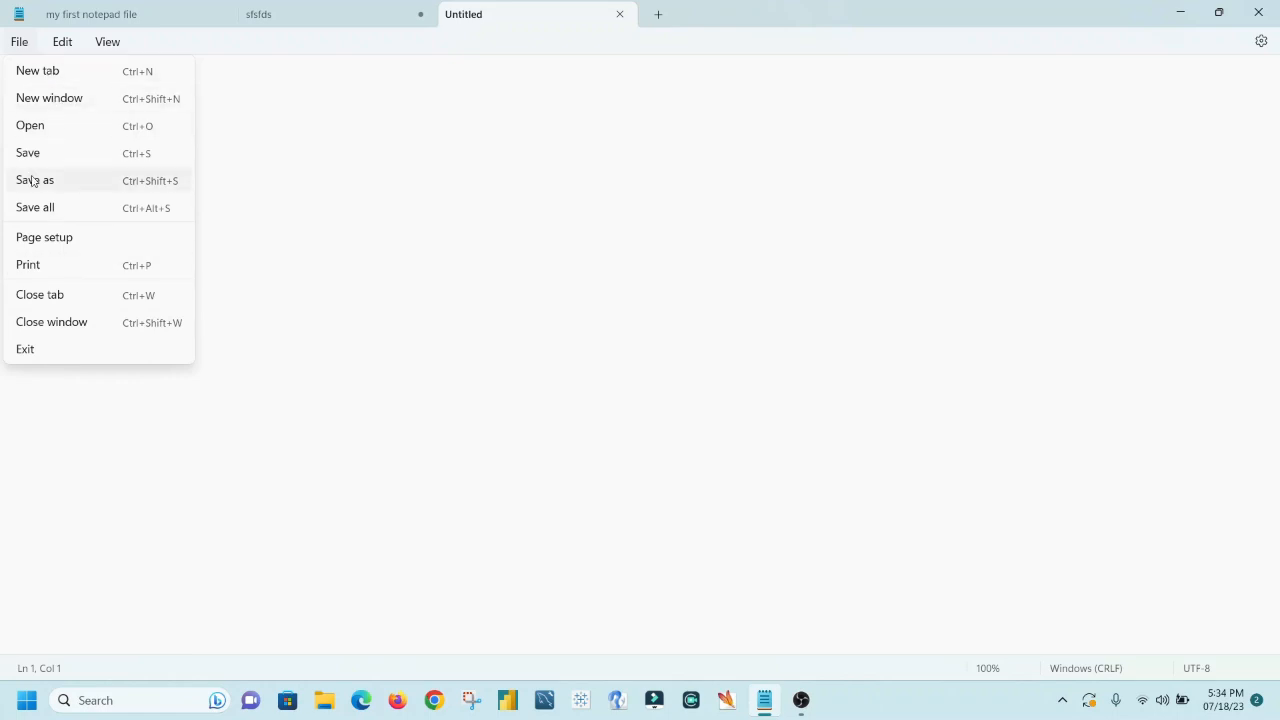
{"action": "left_click", "coordinate": [413, 290]}
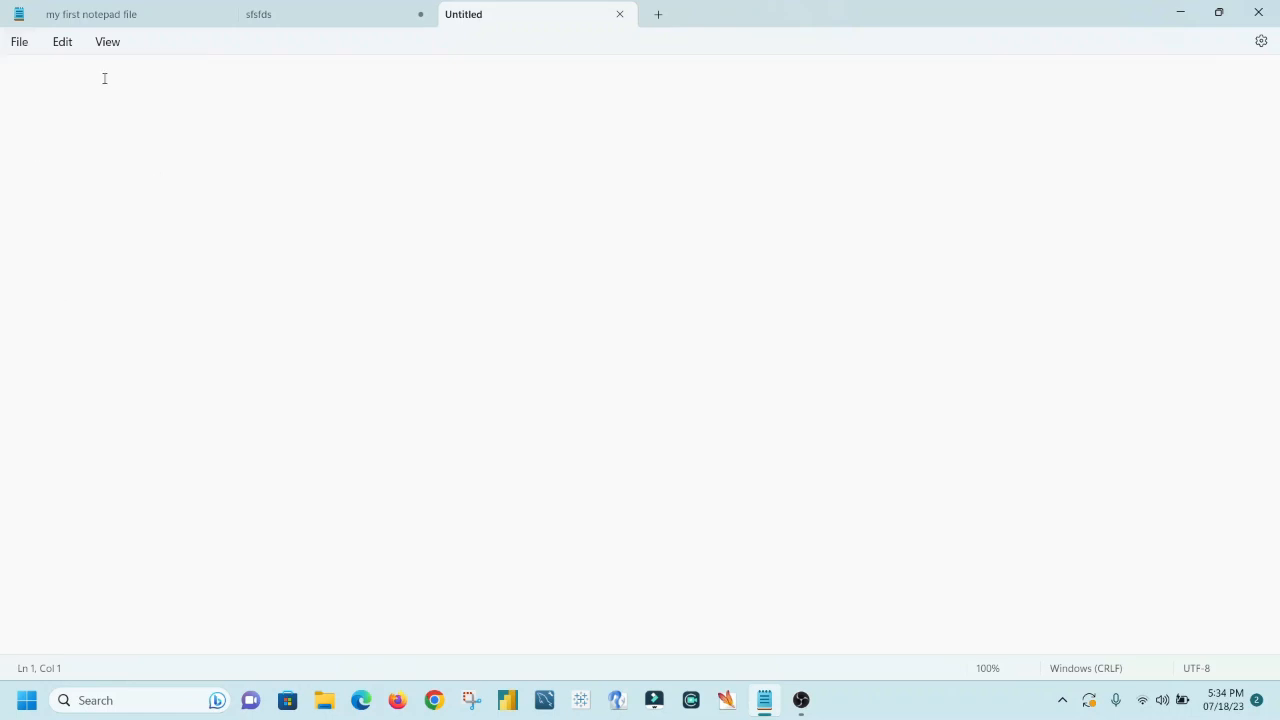
{"action": "left_click", "coordinate": [106, 14]}
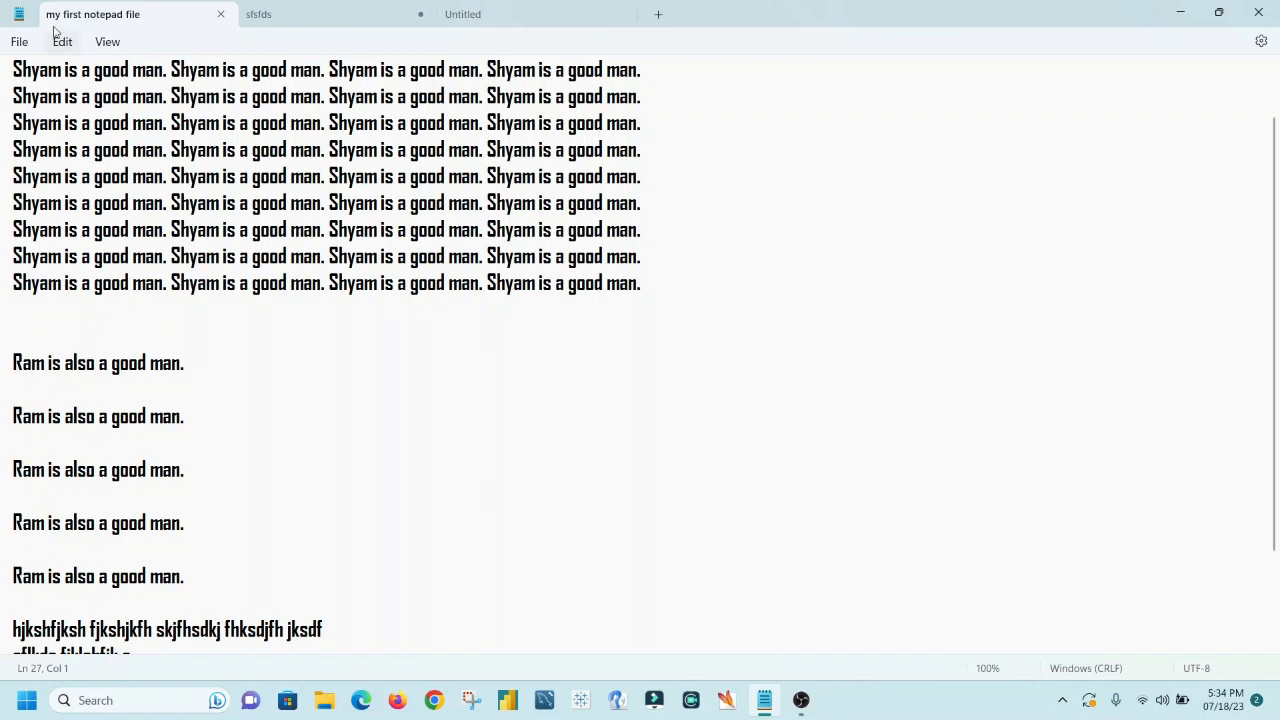
{"action": "left_click", "coordinate": [20, 44]}
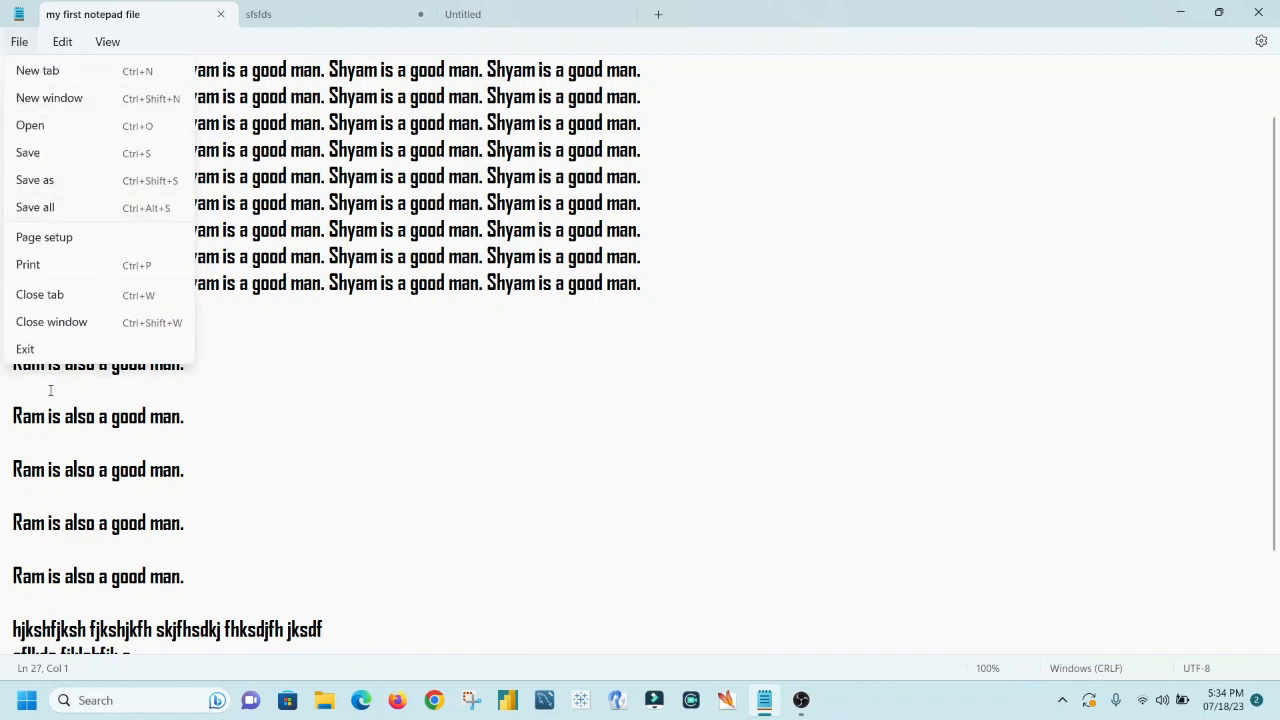
{"action": "left_click", "coordinate": [64, 298]}
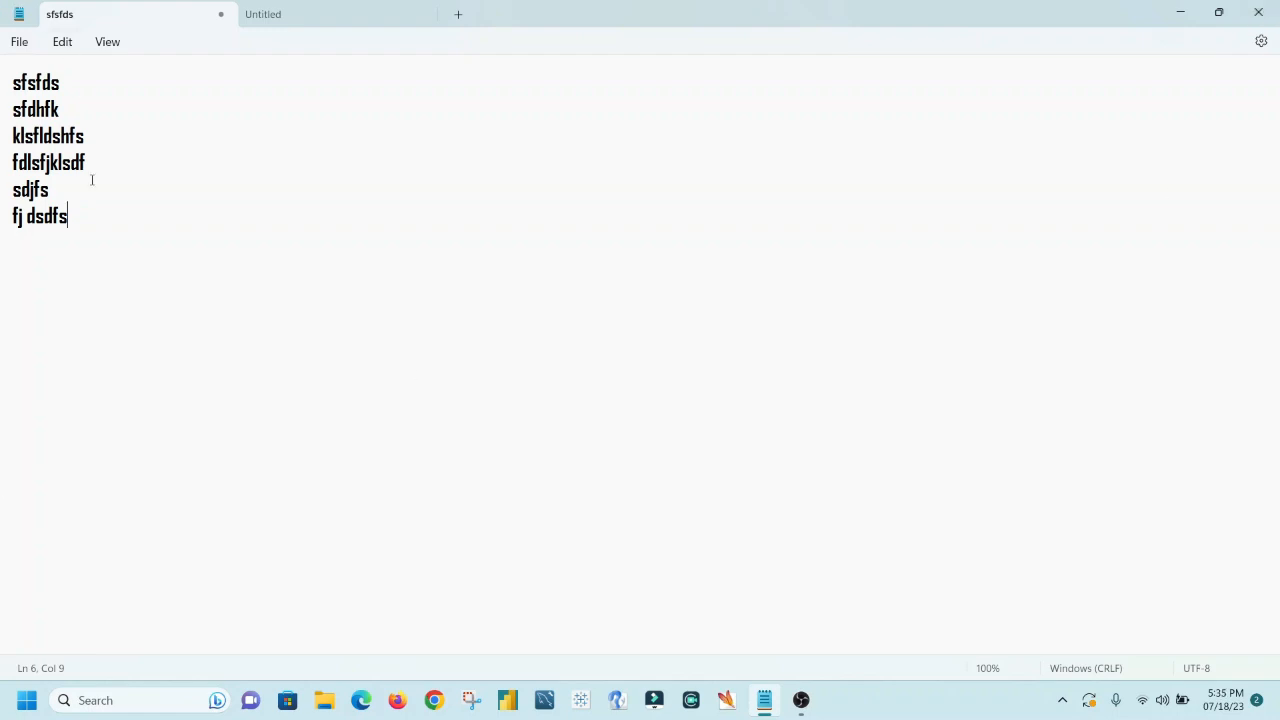
Close the "sfsfds" tab without saving its changes
{"action": "left_click", "coordinate": [22, 43]}
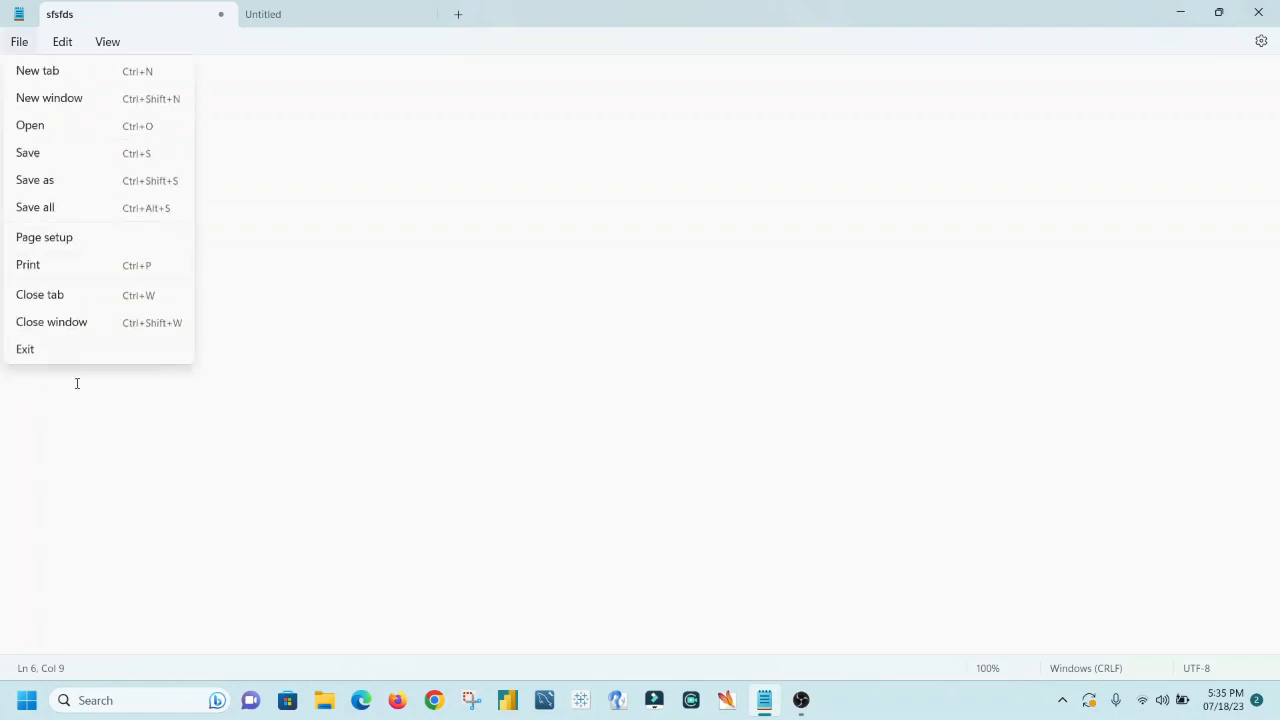
{"action": "left_click", "coordinate": [54, 295]}
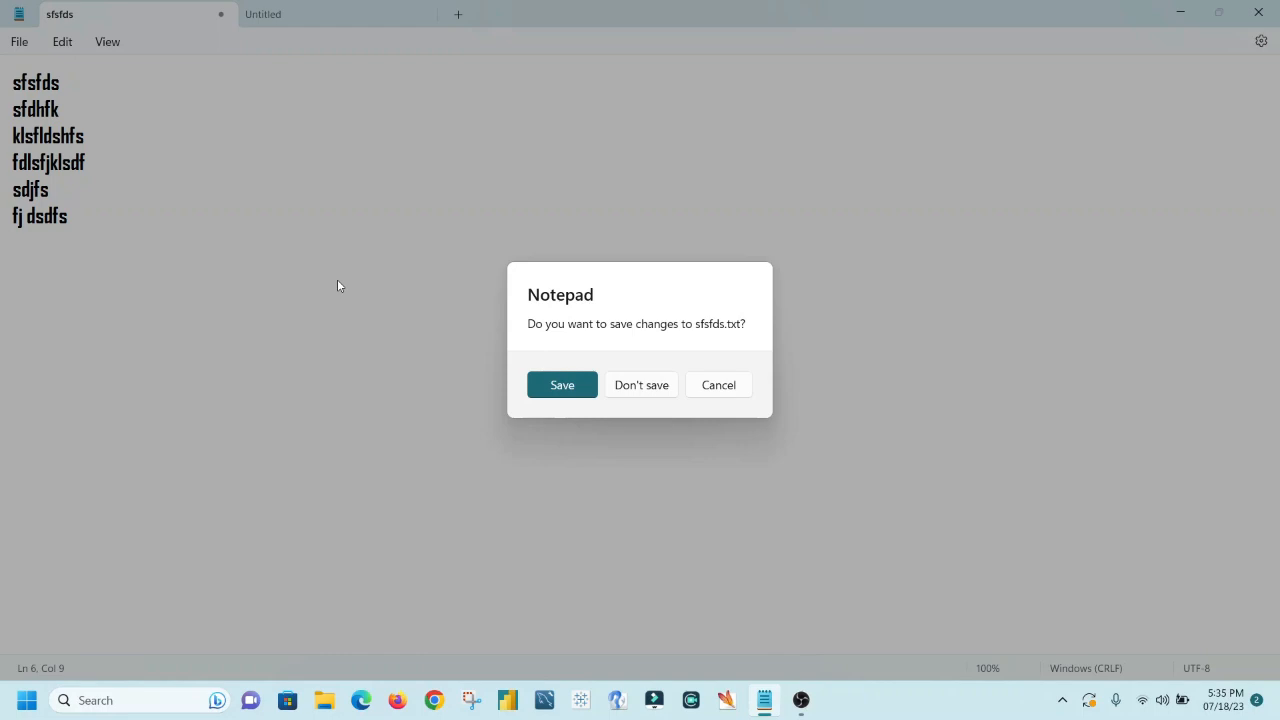
{"action": "left_click", "coordinate": [640, 392]}
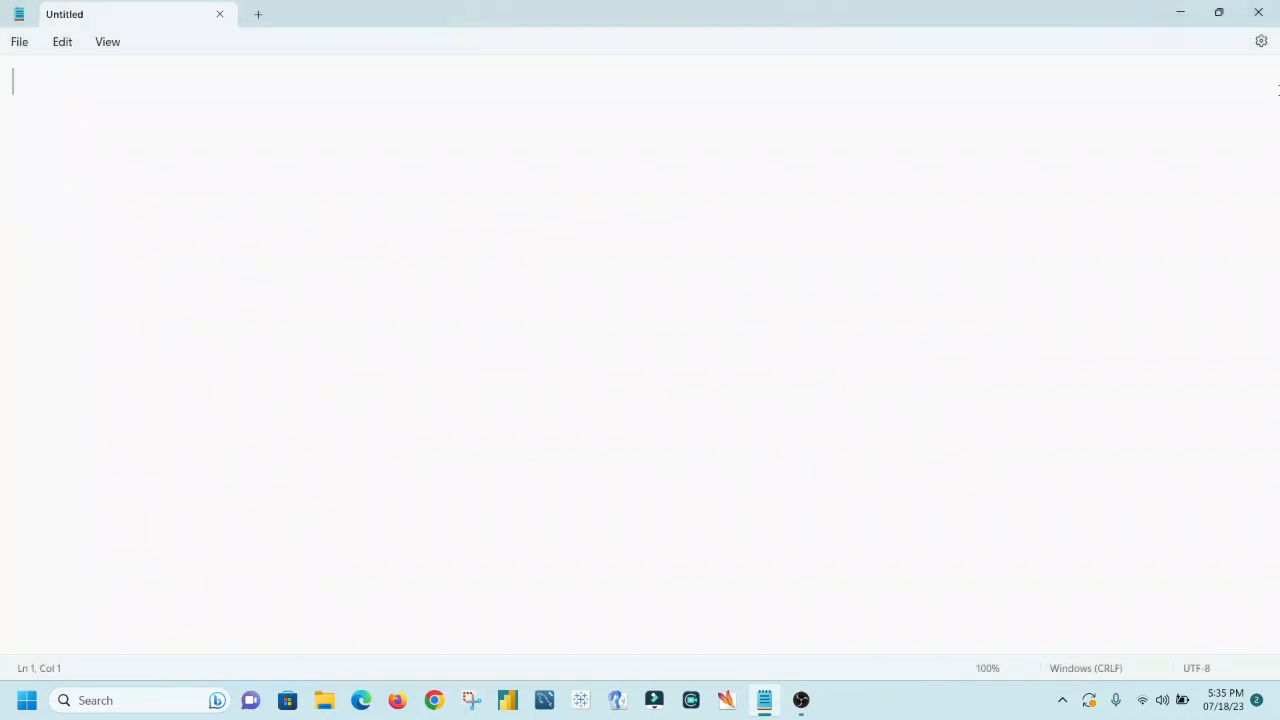
{"action": "left_click", "coordinate": [28, 46]}
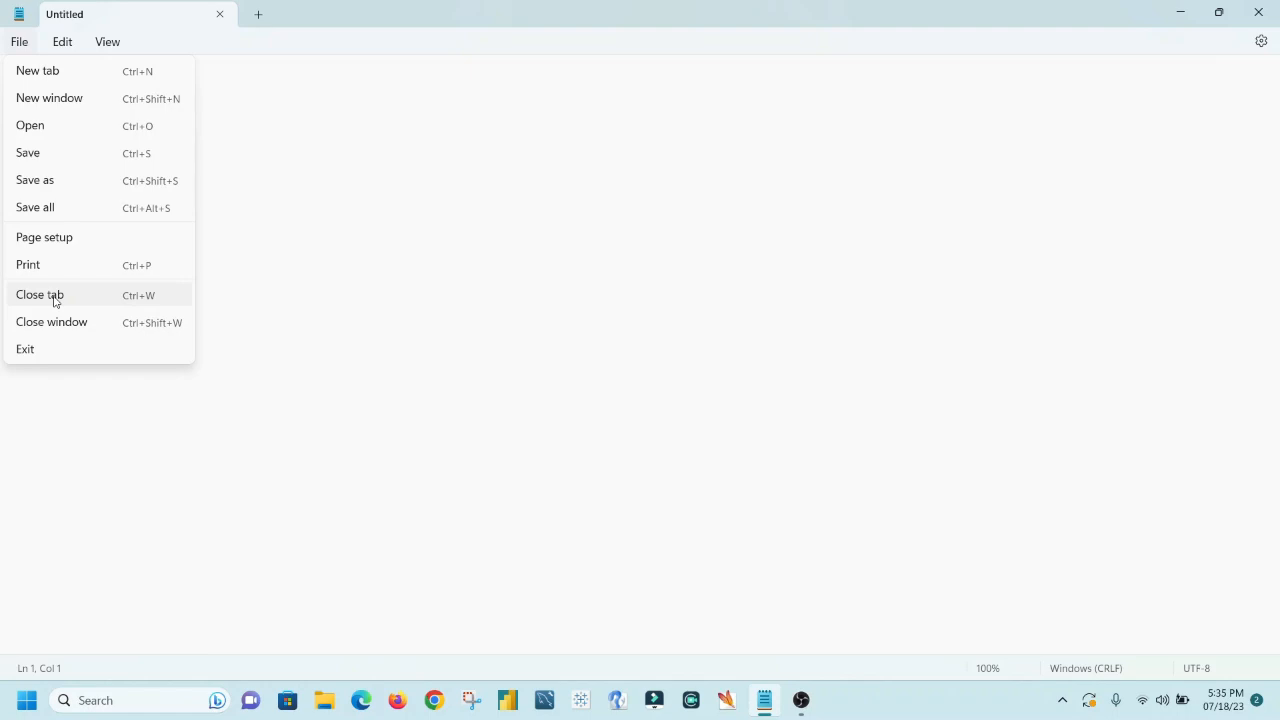
{"action": "left_click", "coordinate": [121, 131]}
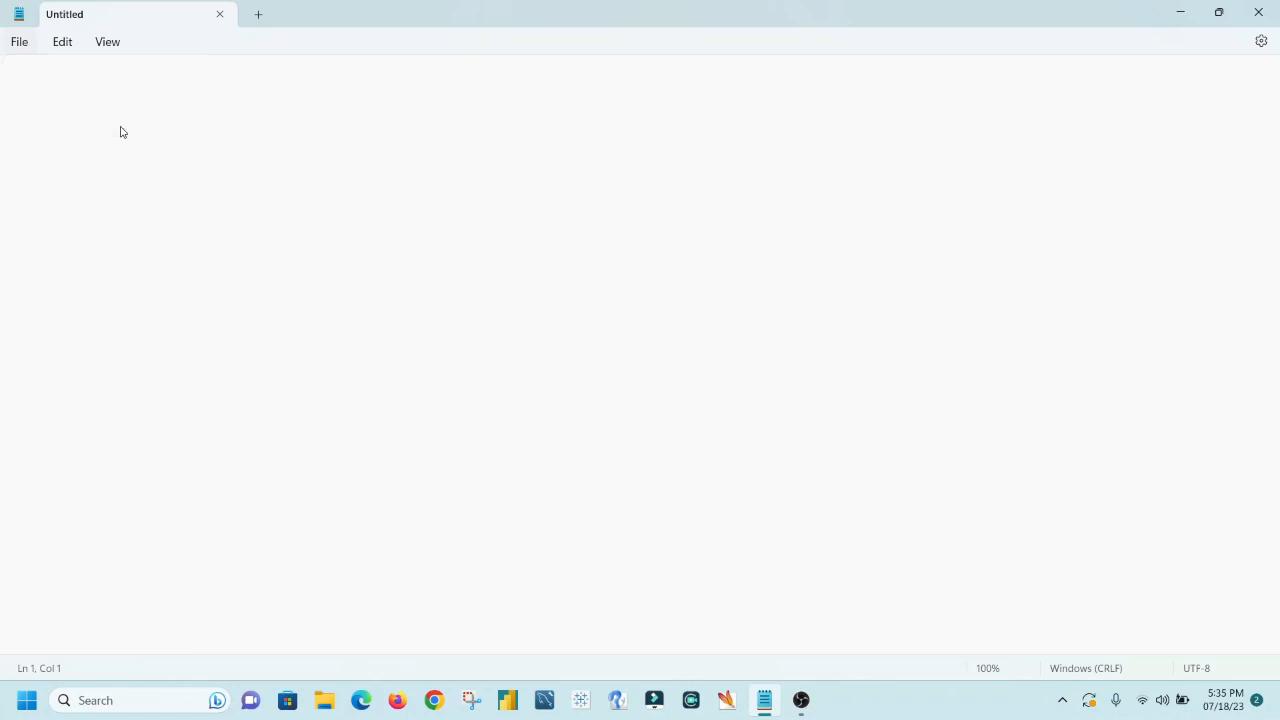
{"action": "left_click", "coordinate": [1153, 478]}
Open the text document "my first notepad file" from the Desktop folder
{"action": "key", "text": "ctrl+o"}
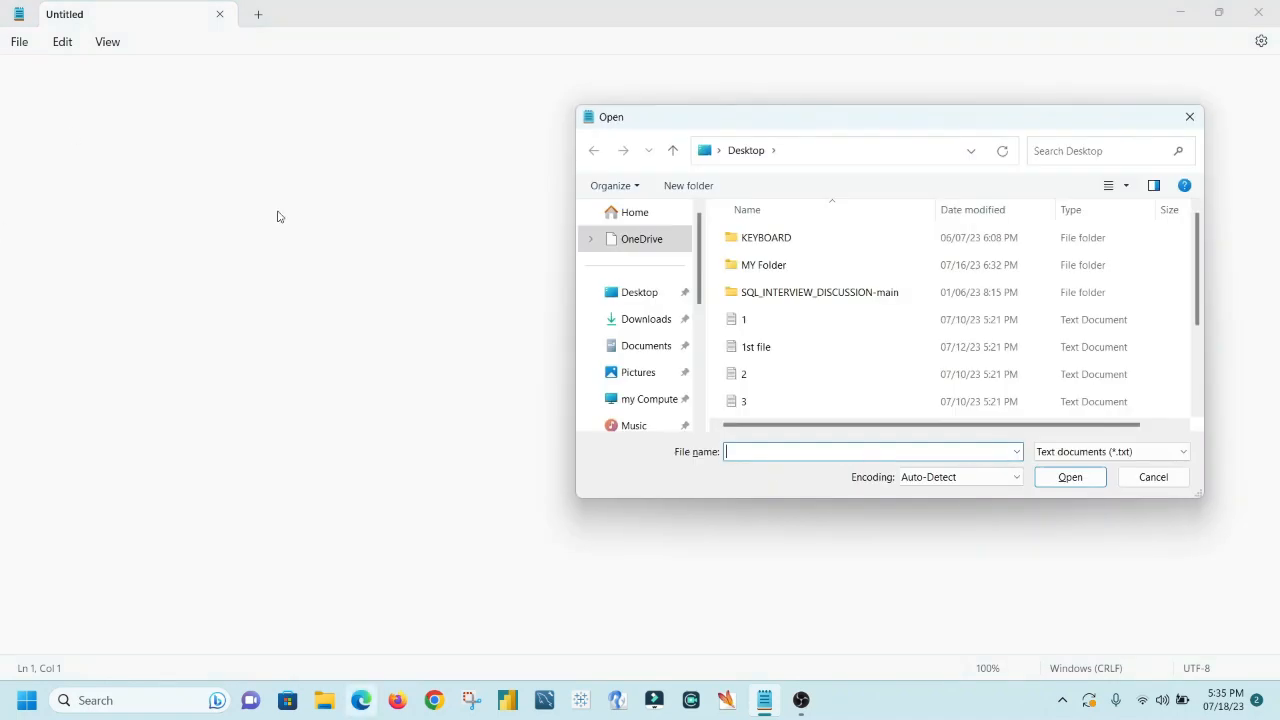
{"action": "left_click_drag", "start_coordinate": [687, 125], "coordinate": [428, 154]}
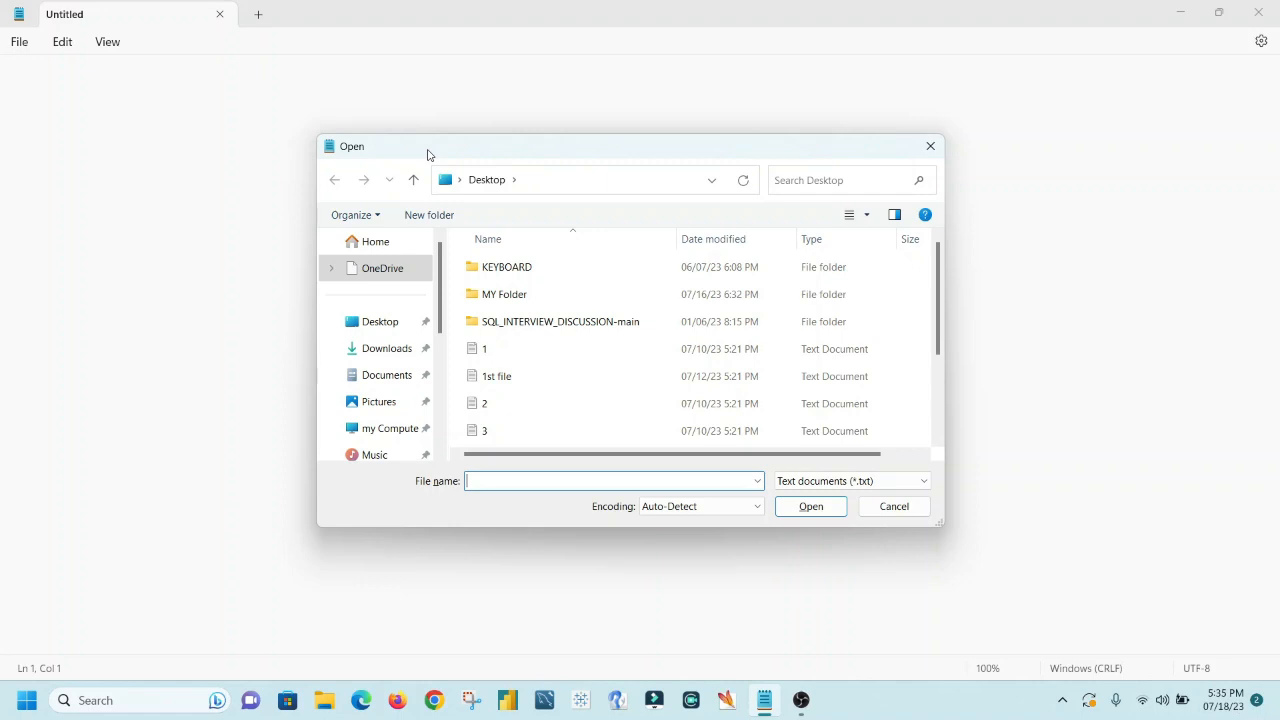
{"action": "left_click", "coordinate": [380, 322]}
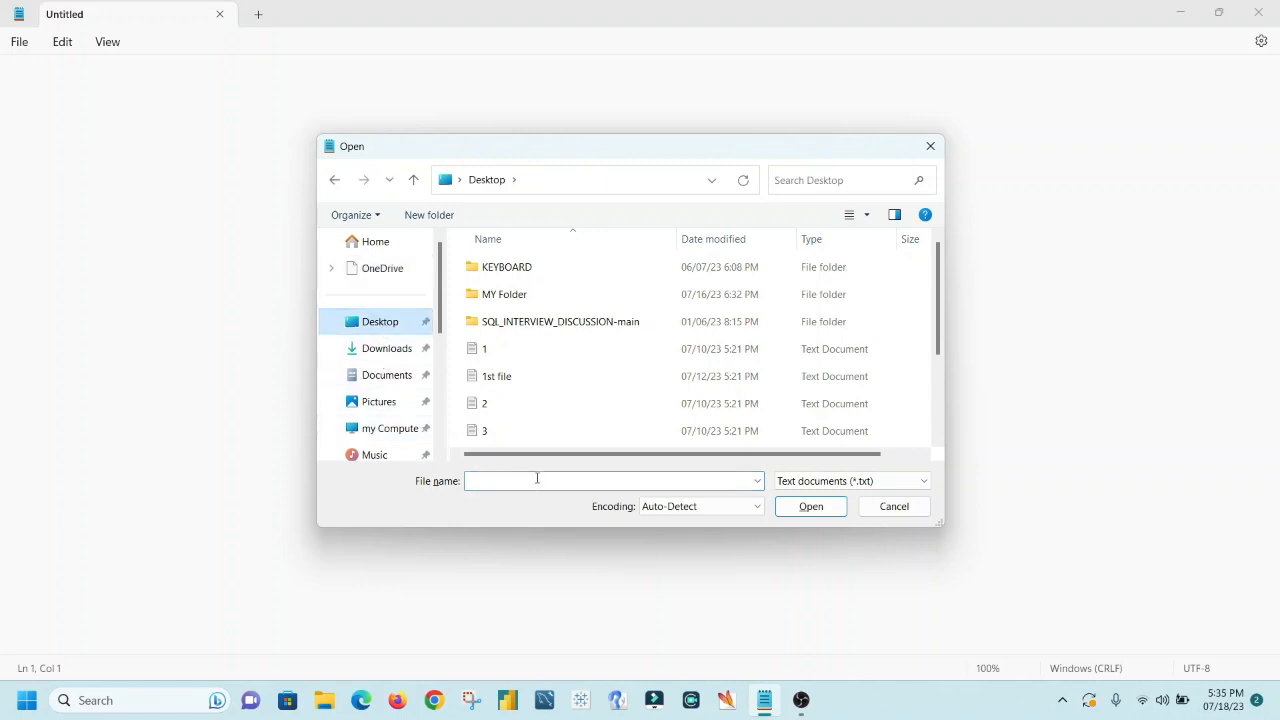
{"action": "scroll", "coordinate": [533, 405], "scroll_direction": "down", "scroll_amount": 2}
{"action": "left_click", "coordinate": [522, 414]}
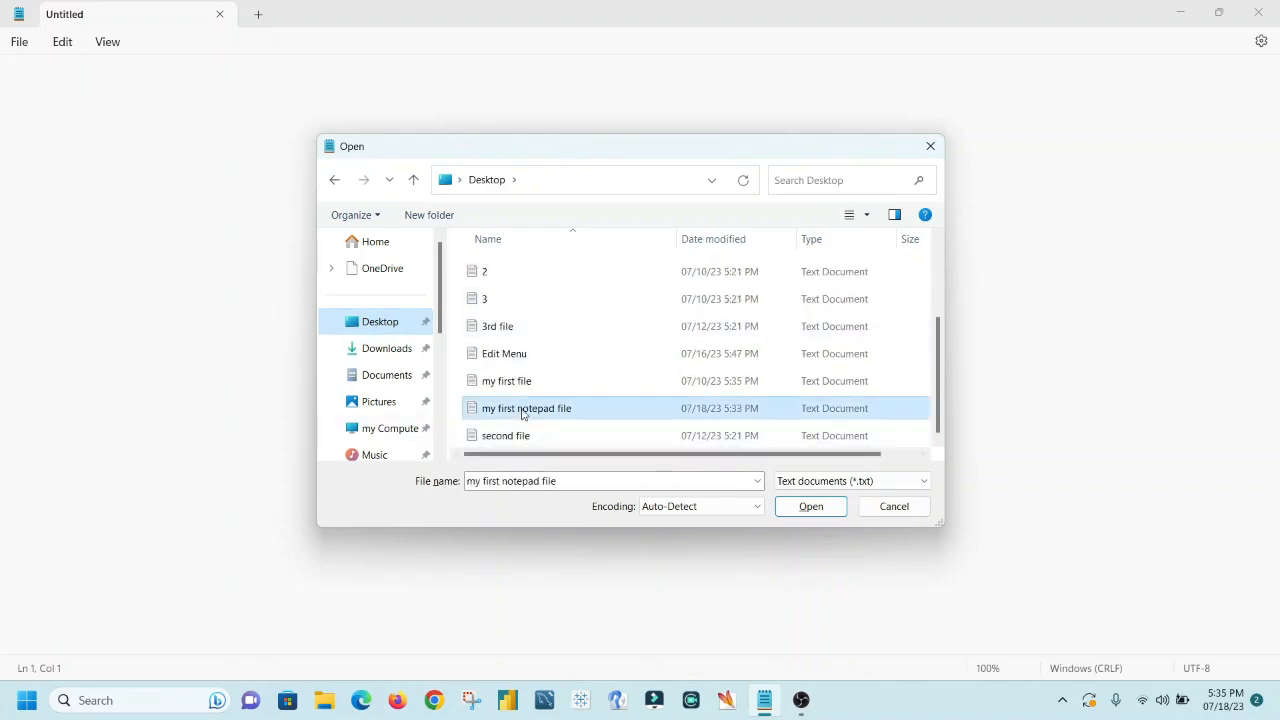
{"action": "left_click", "coordinate": [811, 507]}
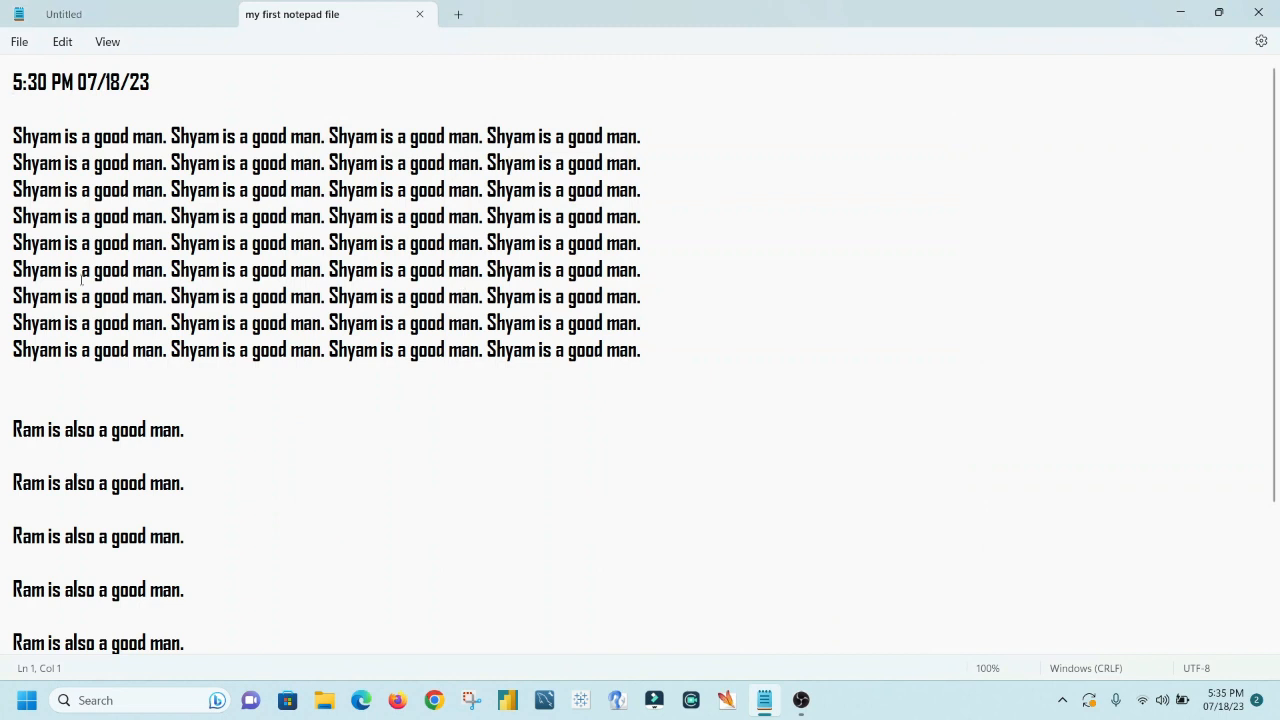
Look at the blank Untitled tab and return to the "my first notepad file" tab
{"action": "left_click", "coordinate": [19, 42]}
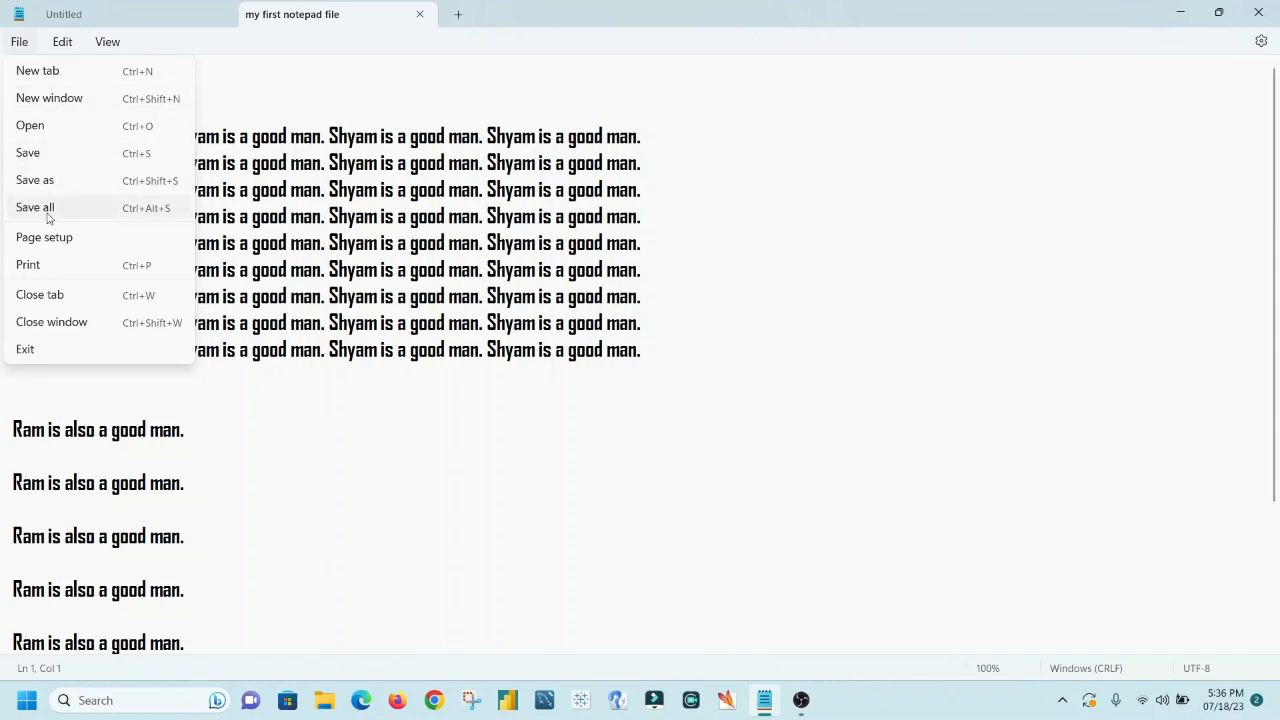
{"action": "left_click", "coordinate": [334, 403]}
{"action": "left_click", "coordinate": [90, 24]}
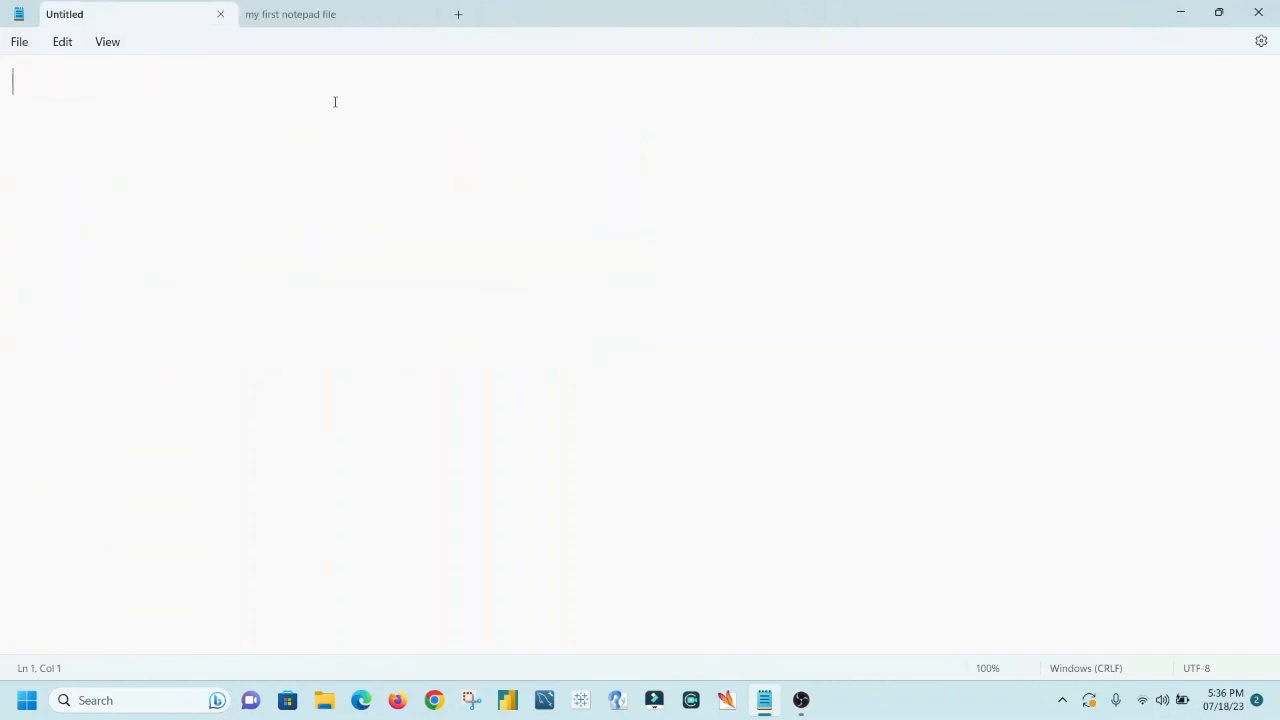
{"action": "left_click", "coordinate": [309, 17]}
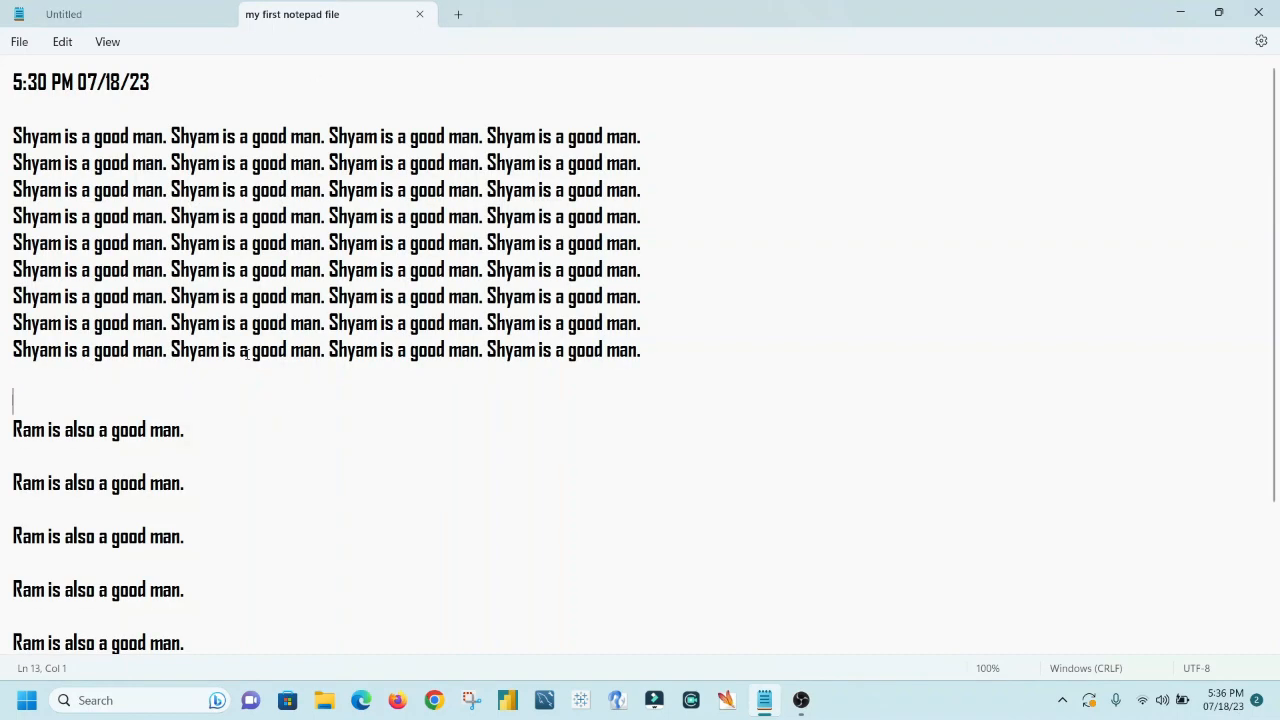
Compare the Untitled and "my first notepad file" tabs and close only the "my first notepad file" tab
{"action": "left_click", "coordinate": [111, 22]}
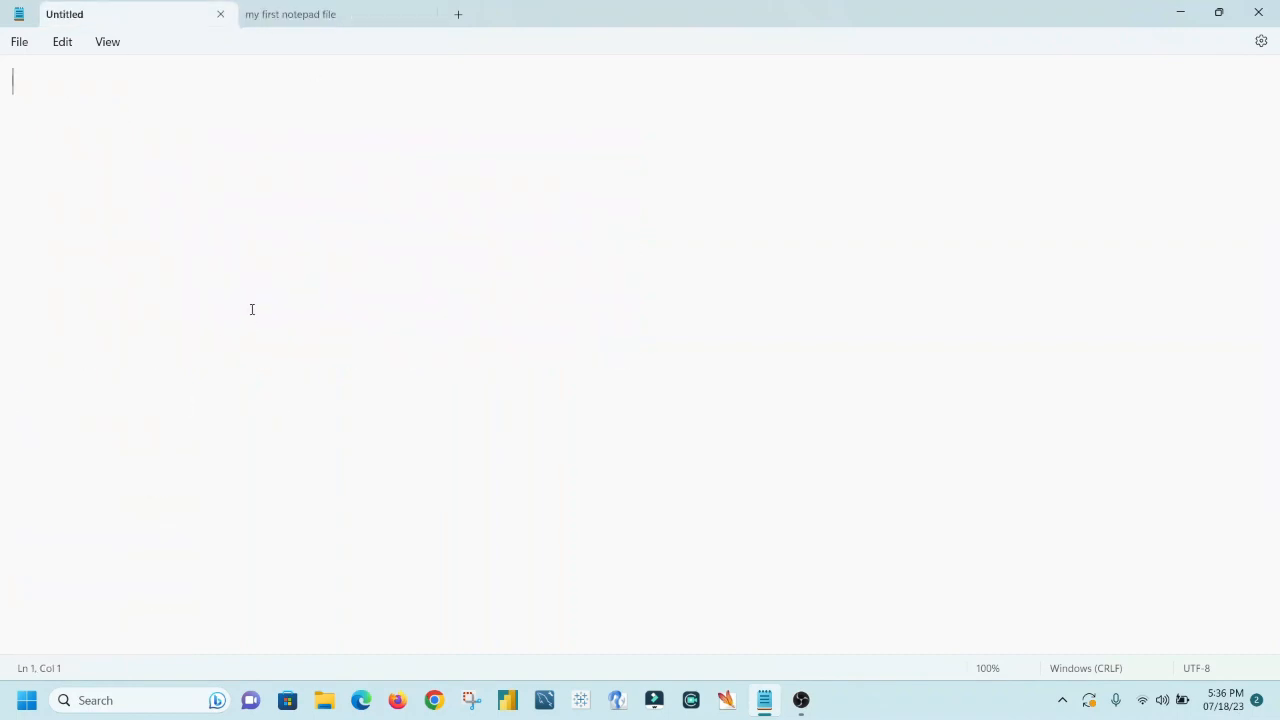
{"action": "left_click", "coordinate": [386, 17]}
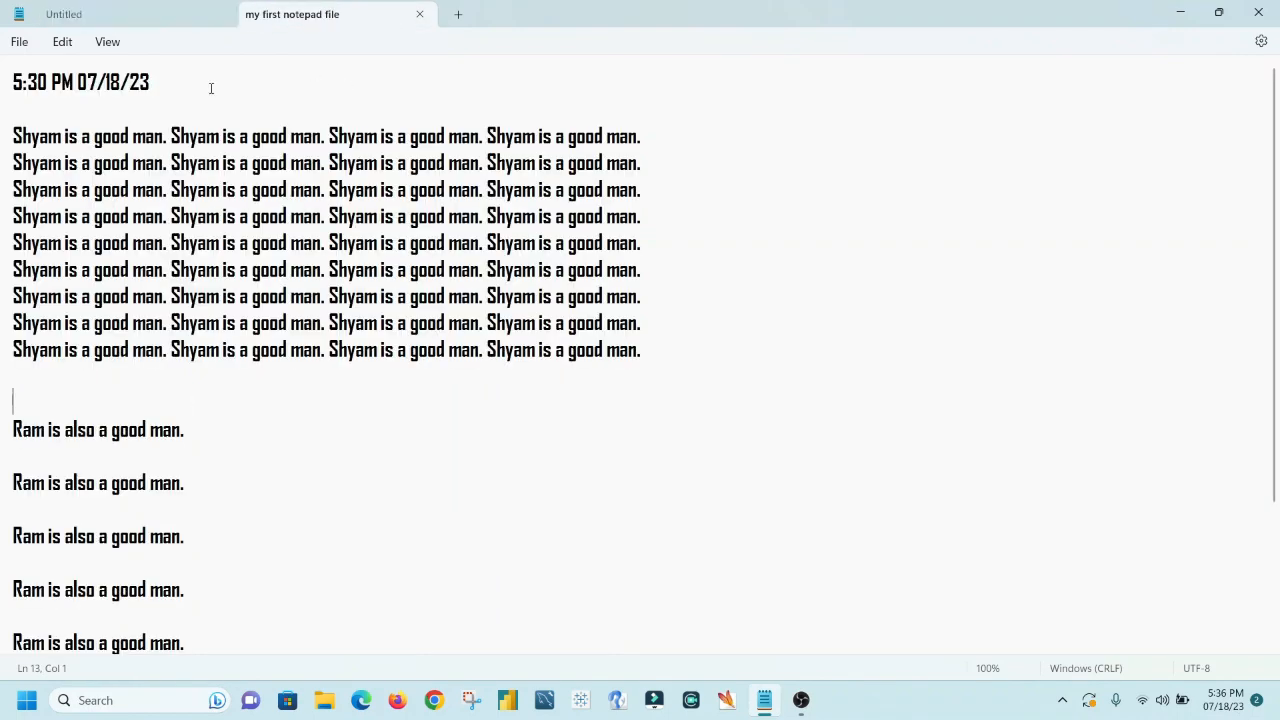
{"action": "left_click", "coordinate": [20, 42]}
{"action": "left_click", "coordinate": [55, 294]}
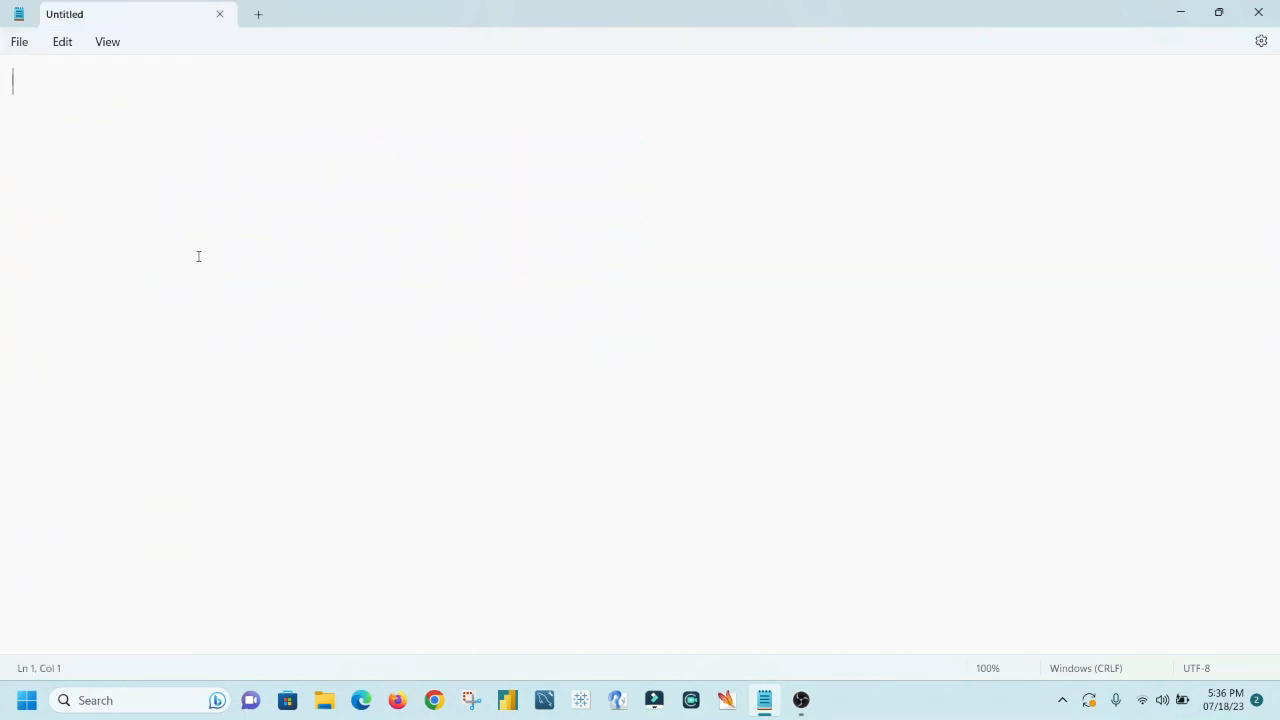
Fill the Untitled tab with seven lines of random letters, beginning with "shfs" and "fslfhls flkds f" and ending with "sfj ldsjfs"
{"action": "type", "text": "shfs"}
{"action": "key", "text": "Return"}
{"action": "type", "text": "fslfhls flkds f"}
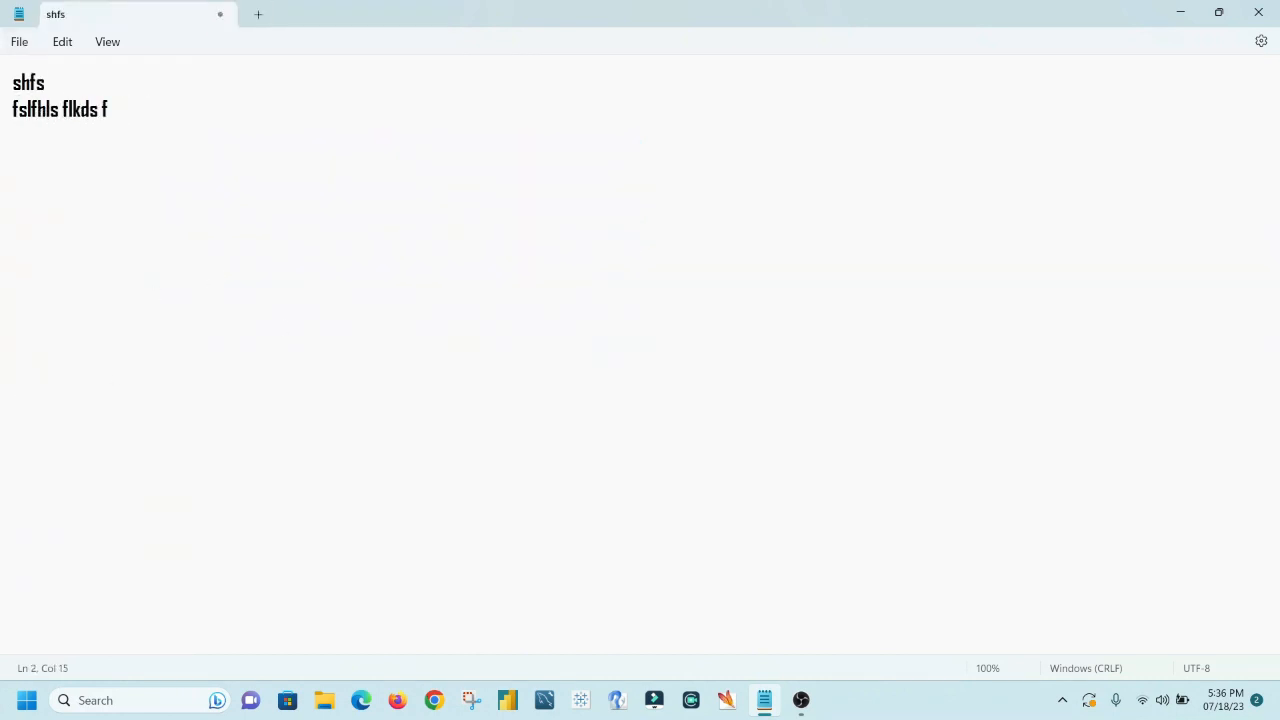
{"action": "key", "text": "Return"}
{"action": "type", "text": "sdfjdslj fds"}
{"action": "key", "text": "Return"}
{"action": "type", "text": "fjdlsfjs f"}
{"action": "key", "text": "Return"}
{"action": "type", "text": "sjfl sf"}
{"action": "key", "text": "Return"}
{"action": "type", "text": "sd flsjf sdljf"}
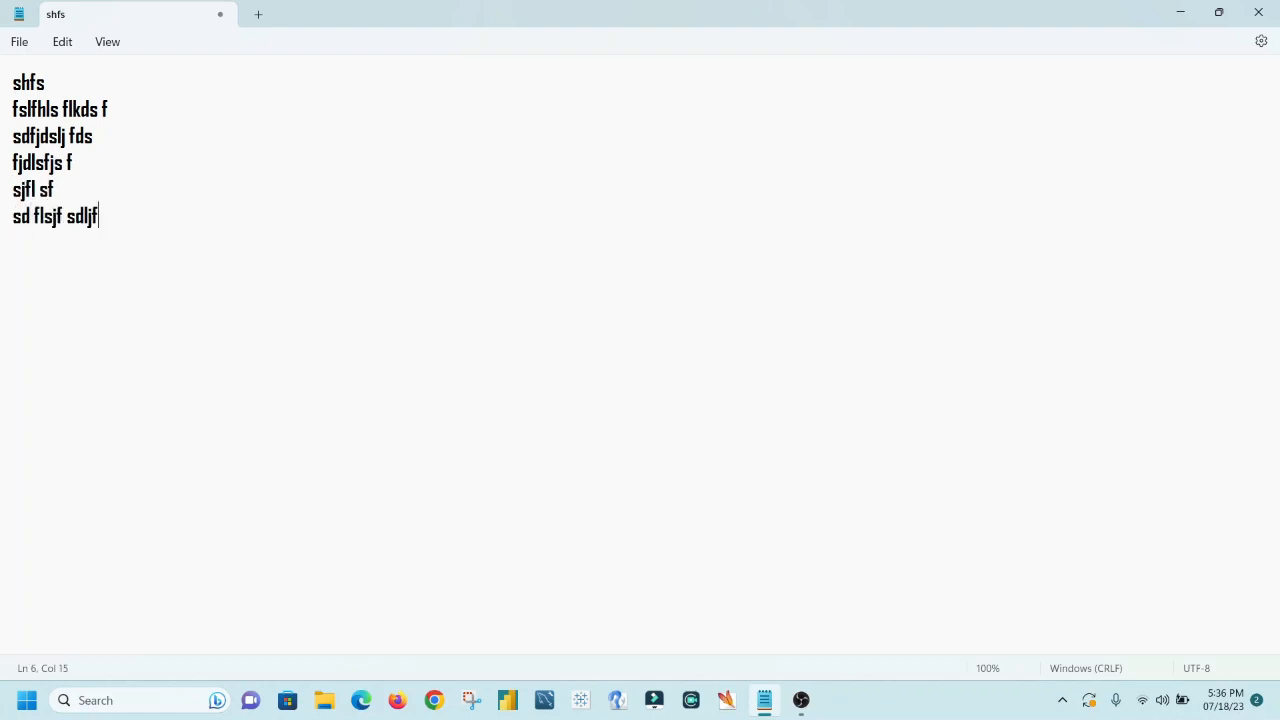
{"action": "type", "text": "kldsj fd sfj ldsjfs"}
{"action": "key", "text": "Return"}
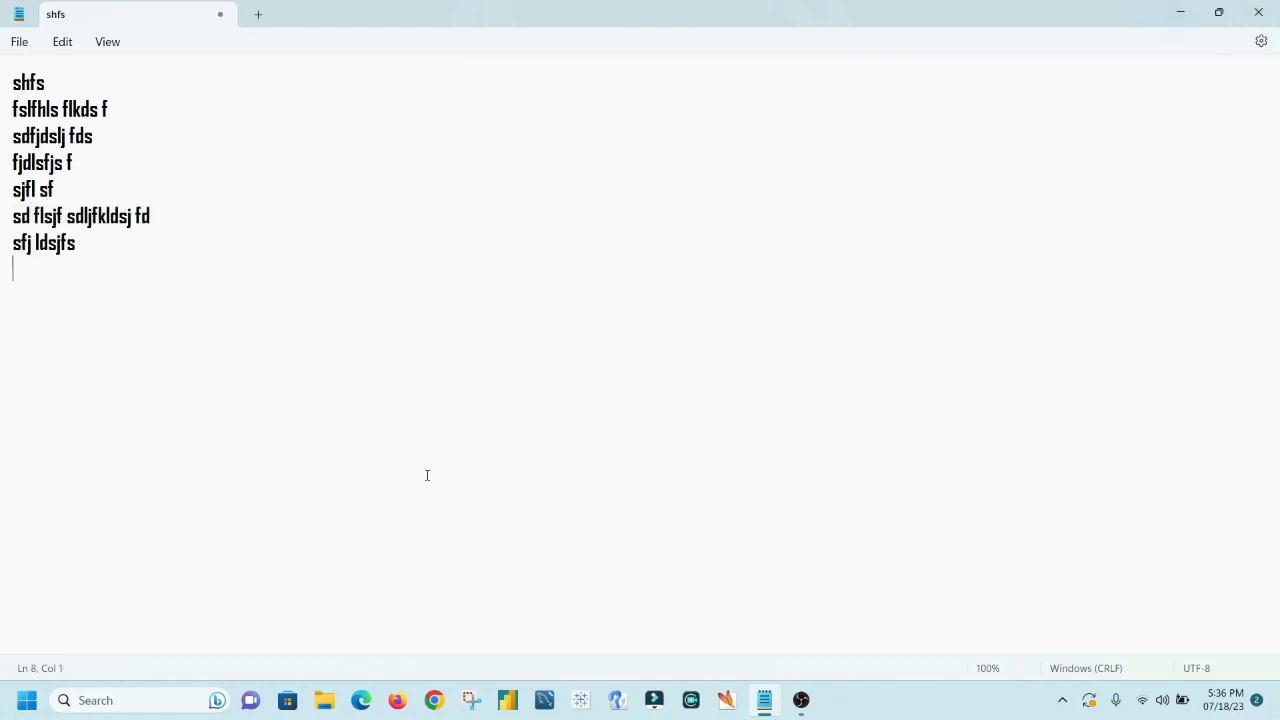
Add a second tab and fill it with eight lines of random characters, beginning with "sflsjklf jds" and "fdsflksjf"
{"action": "left_click", "coordinate": [30, 44]}
{"action": "left_click", "coordinate": [45, 68]}
{"action": "type", "text": "sflsjklf jds fdsflksjf dsfjdsl;f d sfj;sk f ;sf '"}
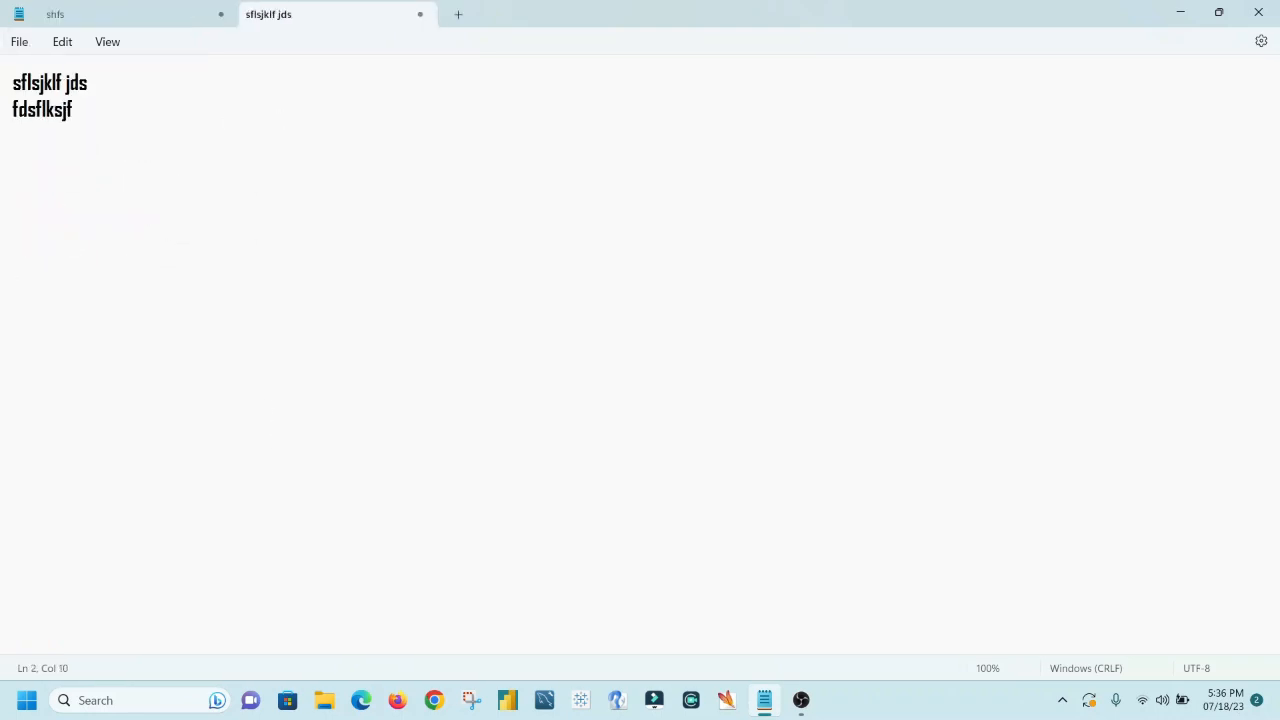
{"action": "type", "text": "sd fjdsl;fsd 'f jk;sfk 's"}
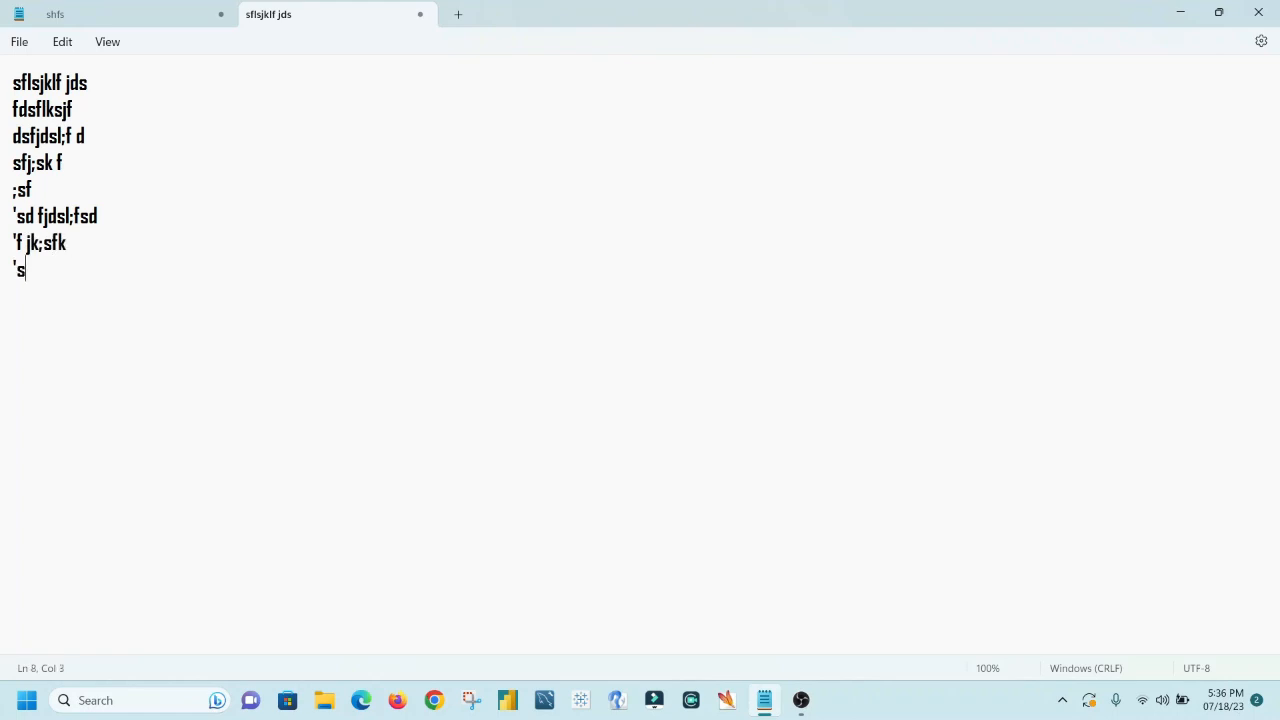
Add a third tab with ten lines of random characters, from "lsdfkljsklfj sf" to "dsfjds", followed by blank lines
{"action": "left_click", "coordinate": [19, 41]}
{"action": "left_click", "coordinate": [40, 71]}
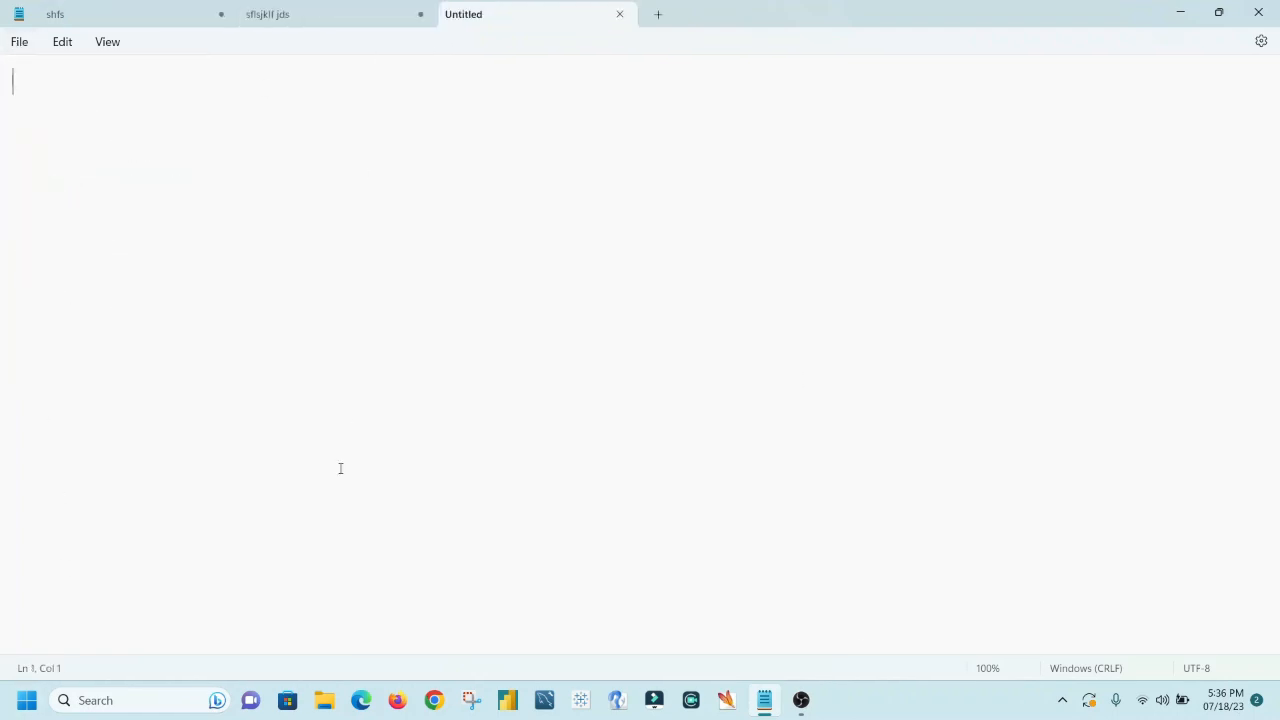
{"action": "type", "text": "lsdfkljsklfj sf sfdjsl;fsd ;'fjdslkf s fdjslf s f"}
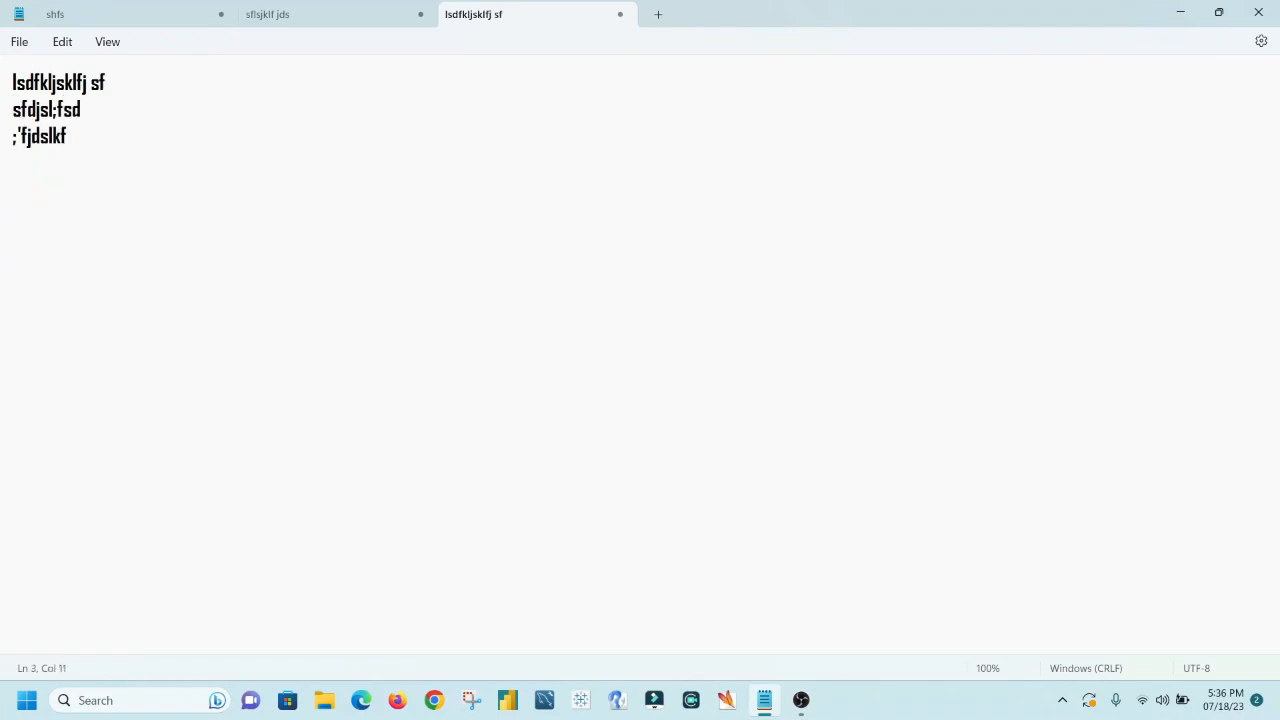
{"action": "type", "text": "l;sf kds fsdf sfs;fk s fdsjklfjdsjfklds f dsfjkl"}
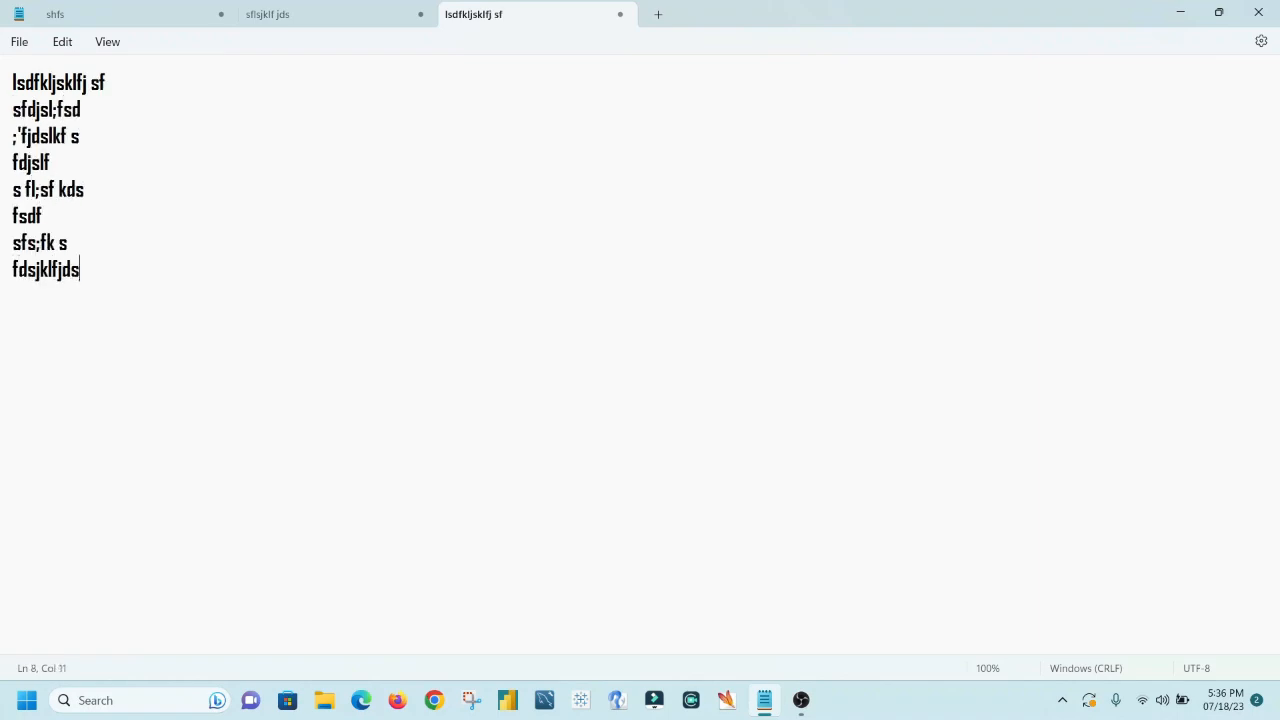
{"action": "type", "text": "ds jf dsfjds"}
{"action": "key", "text": "Return"}
{"action": "key", "text": "Return"}
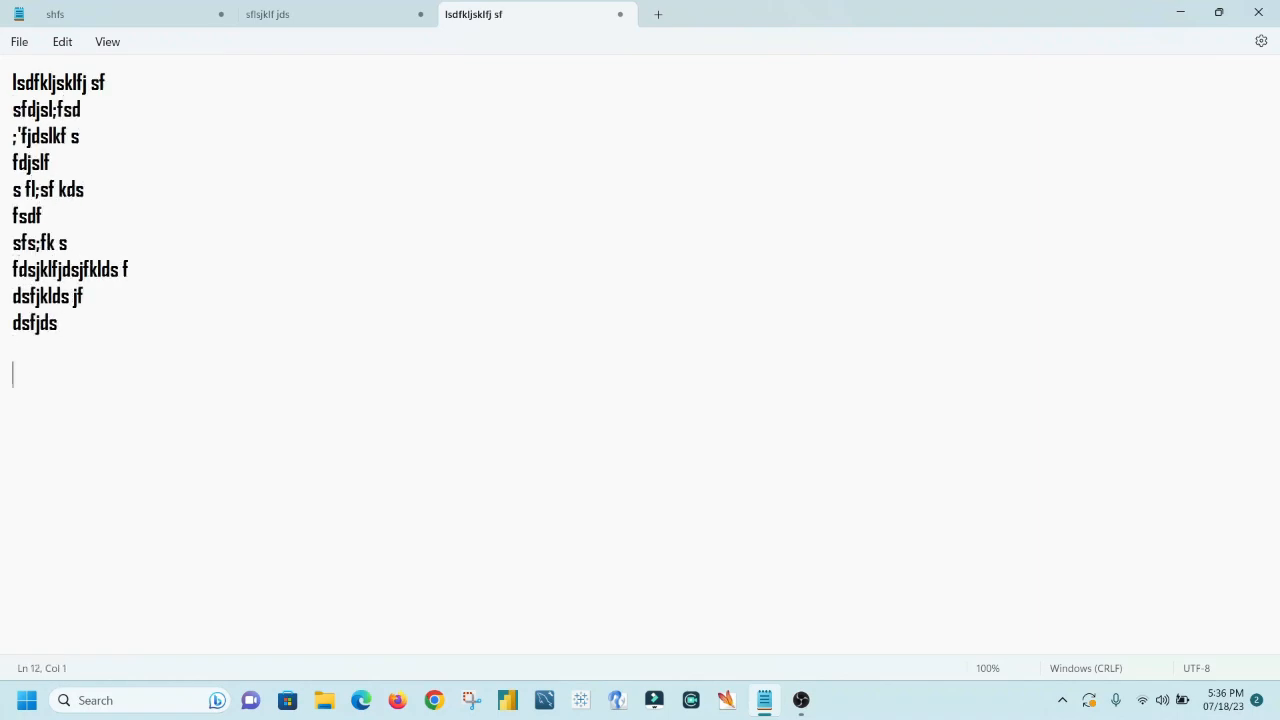
Return to the "shfs" tab, run Save all and save this first document to the Desktop as "1st program"
{"action": "left_click", "coordinate": [19, 42]}
{"action": "left_click", "coordinate": [131, 17]}
{"action": "left_click", "coordinate": [131, 17]}
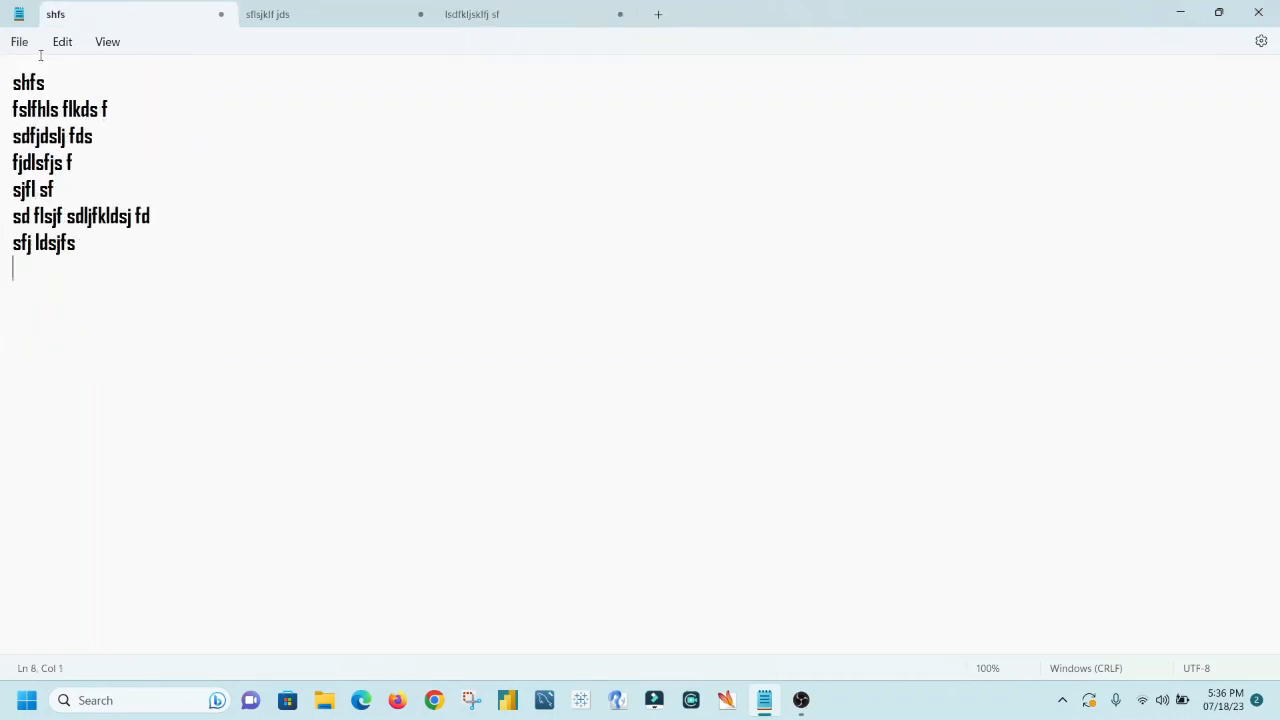
{"action": "left_click", "coordinate": [19, 42]}
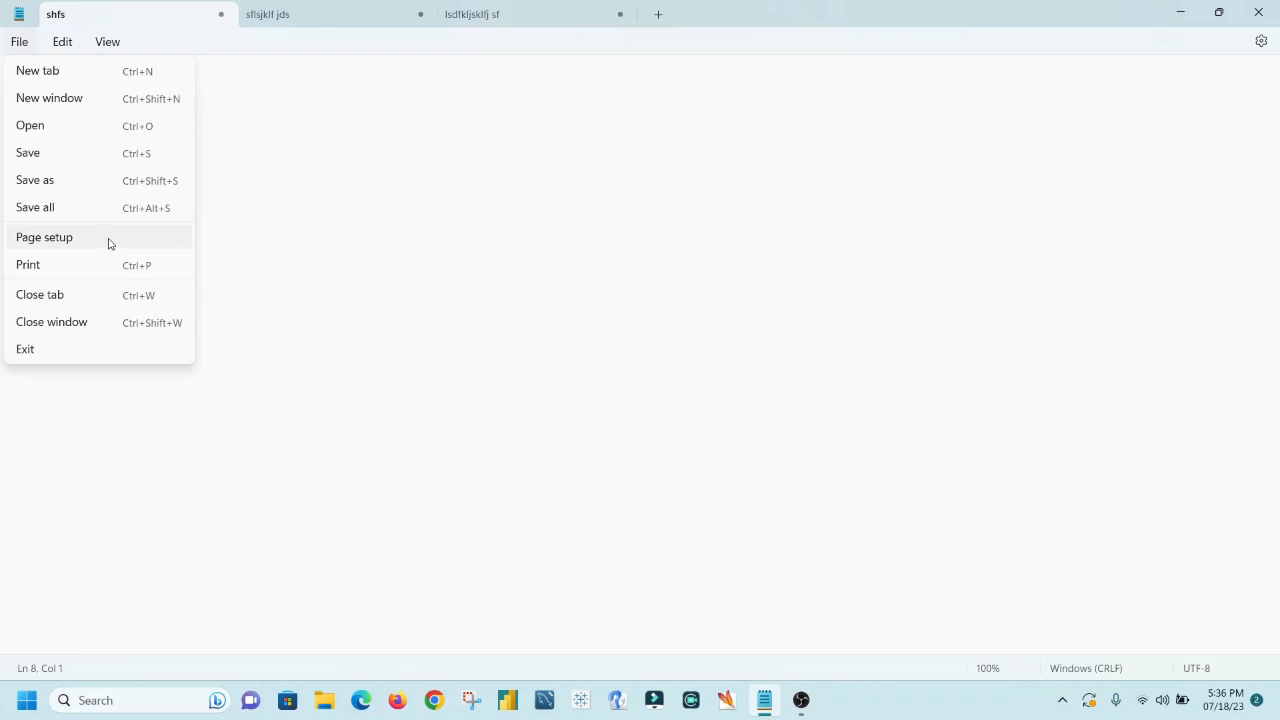
{"action": "left_click", "coordinate": [37, 212]}
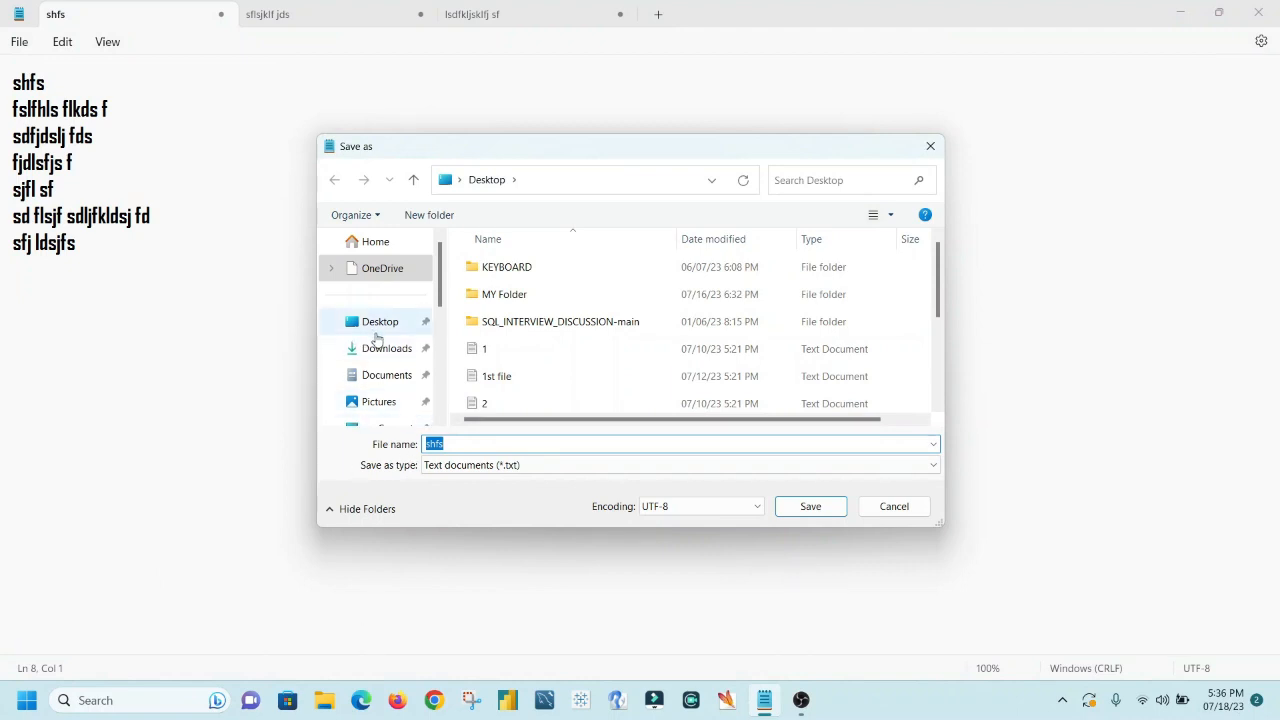
{"action": "left_click", "coordinate": [375, 331]}
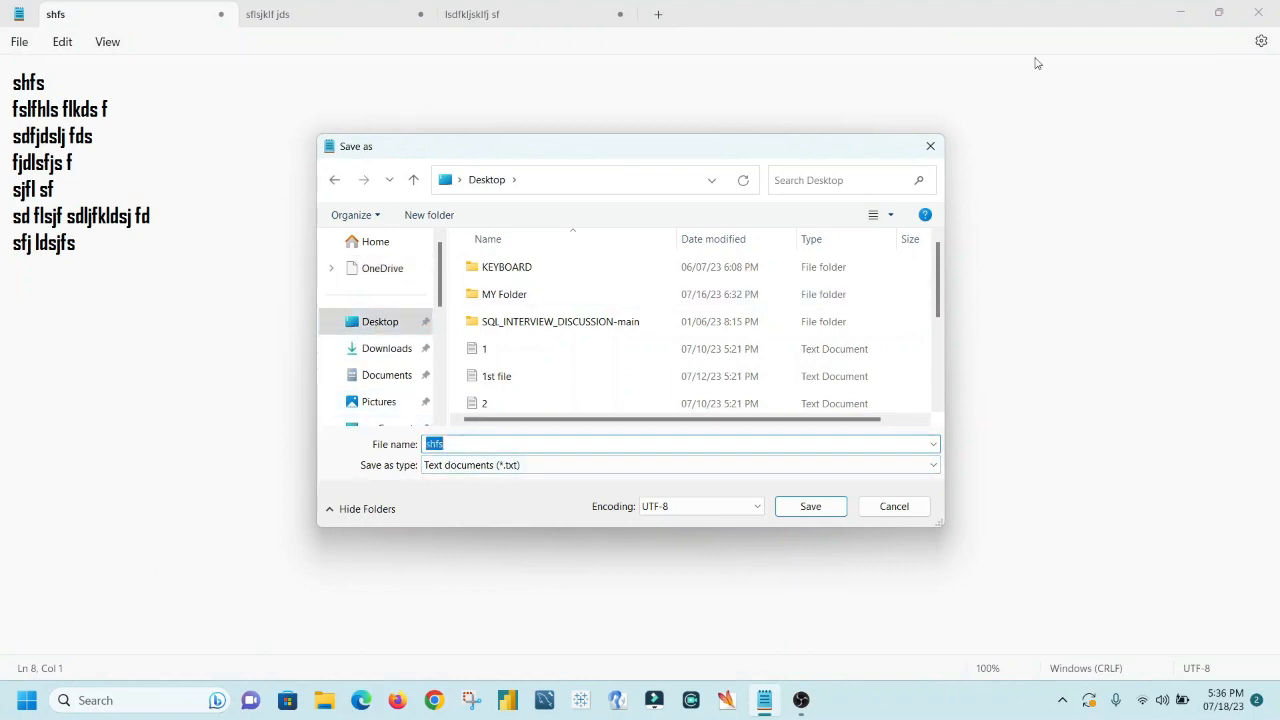
{"action": "type", "text": "12st pro"}
{"action": "key", "text": "BackSpace"}
{"action": "key", "text": "BackSpace"}
{"action": "type", "text": "st program"}
{"action": "key", "text": "Return"}
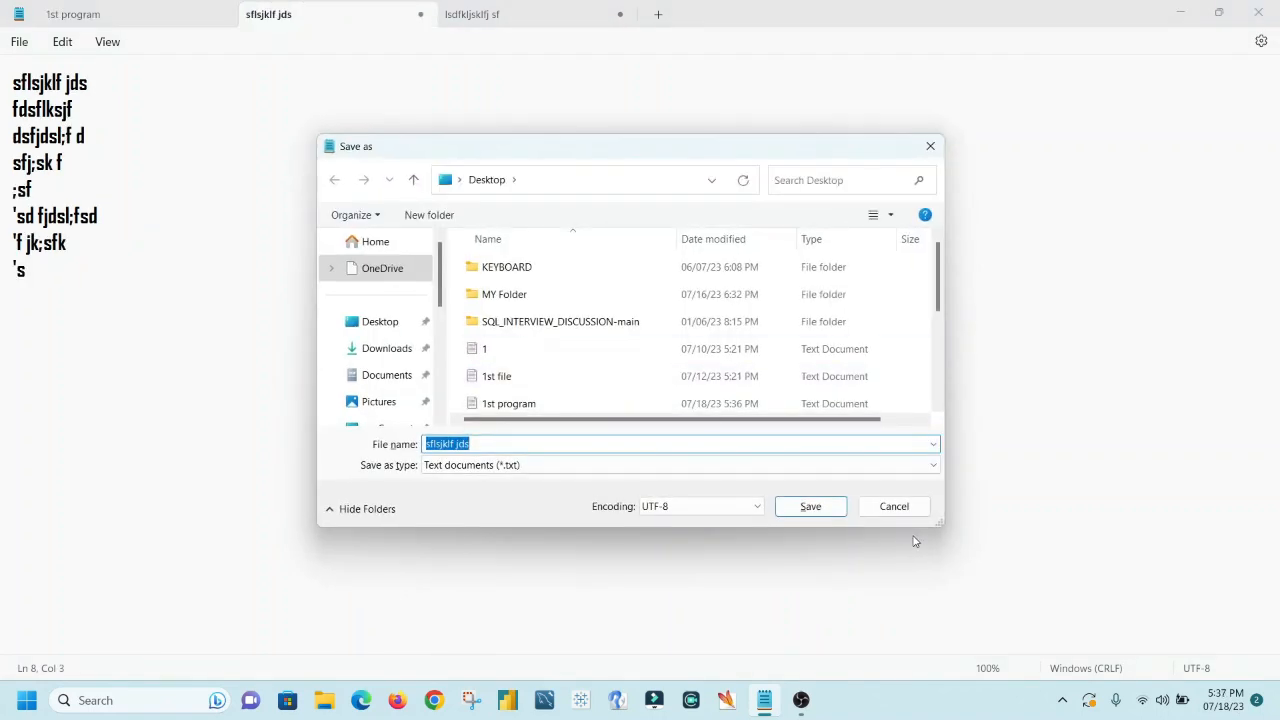
Save the two remaining documents to the Desktop as "2nd program" and "3rd program"
{"action": "type", "text": "2nd program"}
{"action": "key", "text": "Return"}
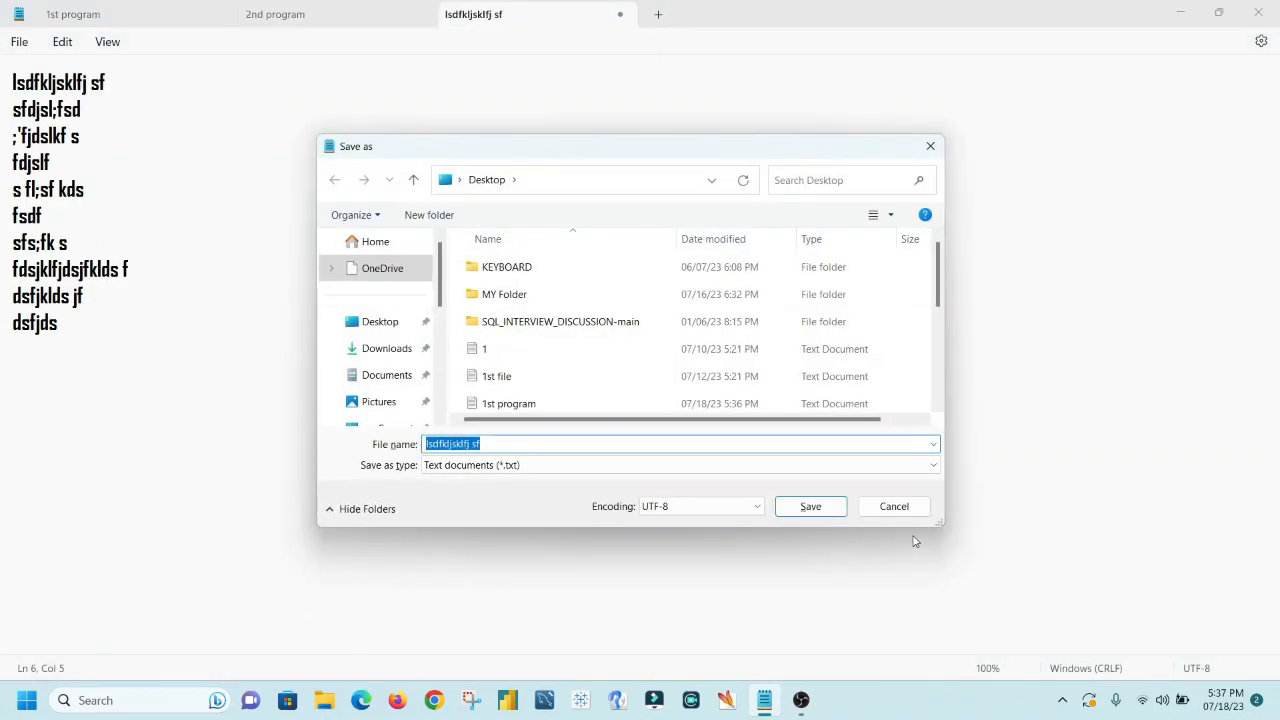
{"action": "type", "text": "3d"}
{"action": "key", "text": "BackSpace"}
{"action": "key", "text": "BackSpace"}
{"action": "type", "text": "rd program"}
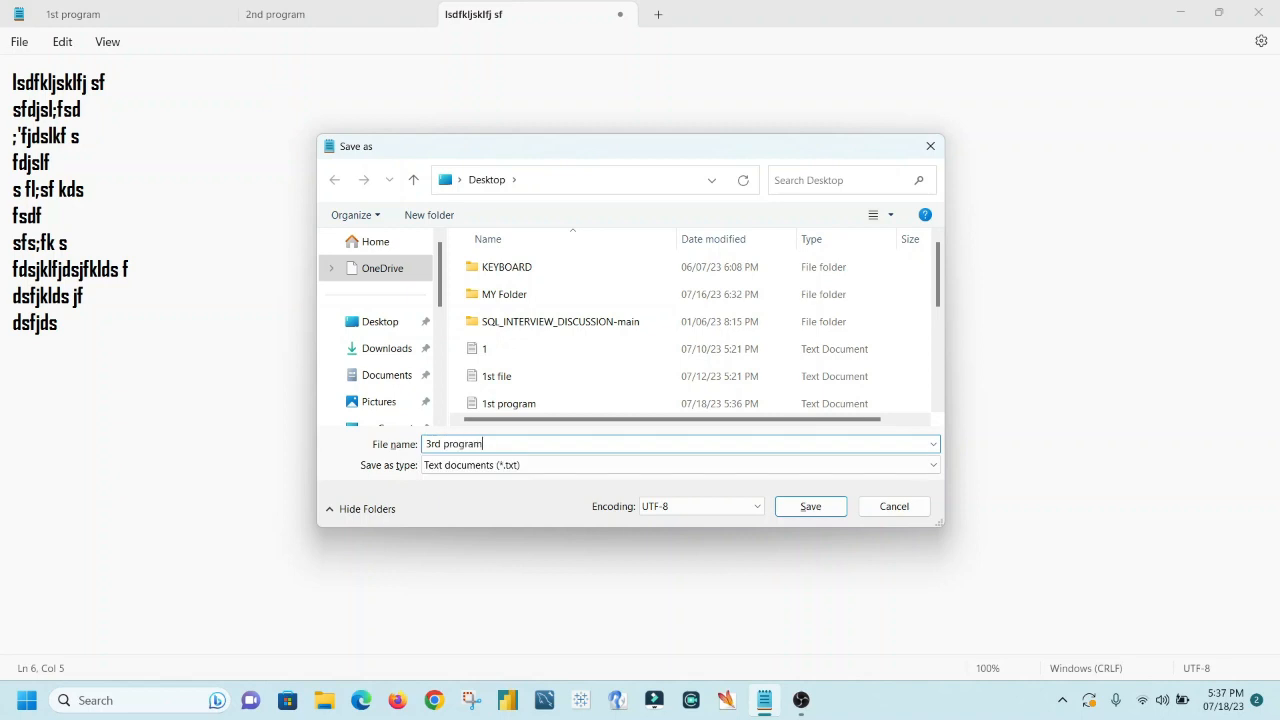
{"action": "key", "text": "Return"}
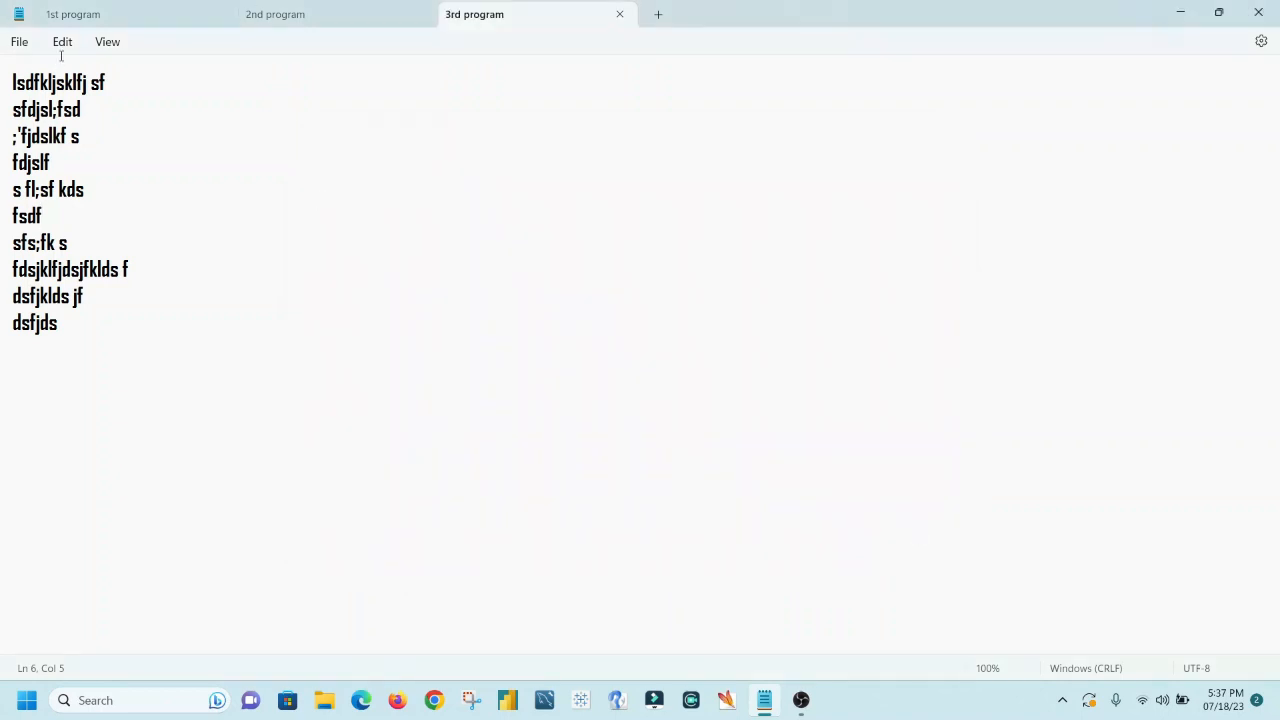
Check the "1st program", "2nd program" and "3rd program" tabs, and close the whole window with all its tabs
{"action": "left_click", "coordinate": [80, 20]}
{"action": "left_click", "coordinate": [270, 18]}
{"action": "left_click", "coordinate": [450, 20]}
{"action": "left_click", "coordinate": [30, 41]}
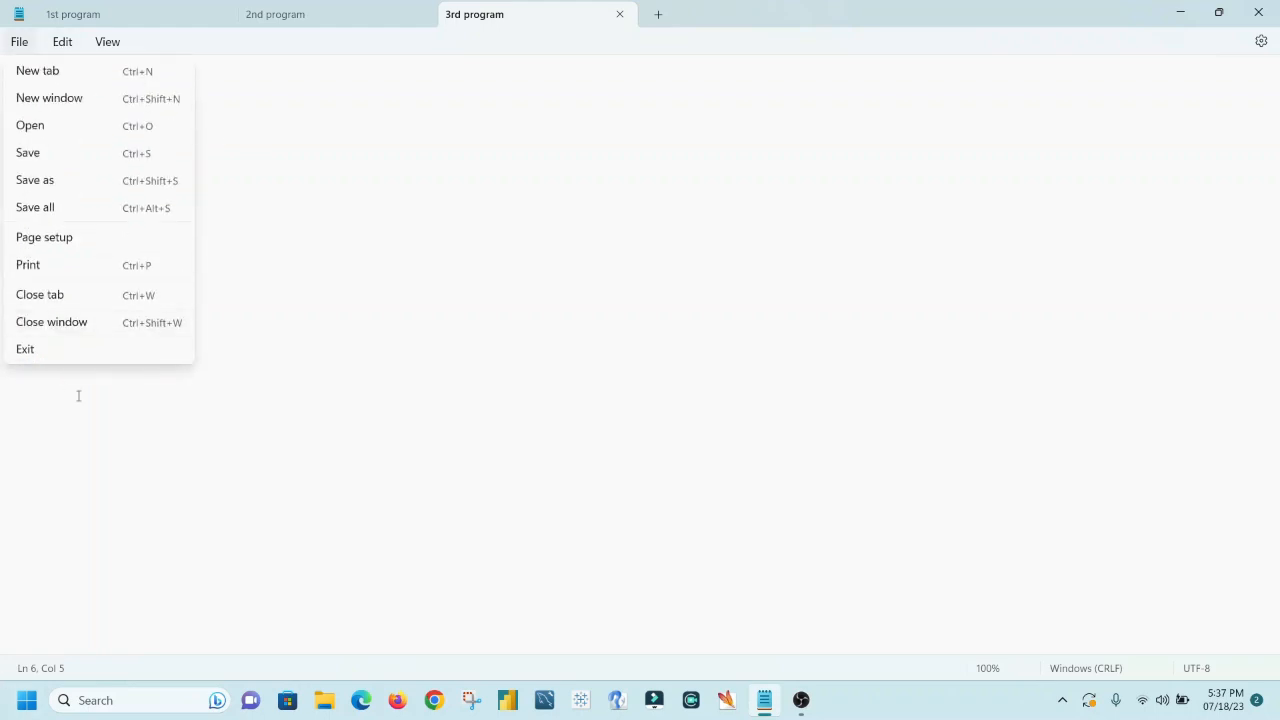
{"action": "left_click", "coordinate": [82, 335]}
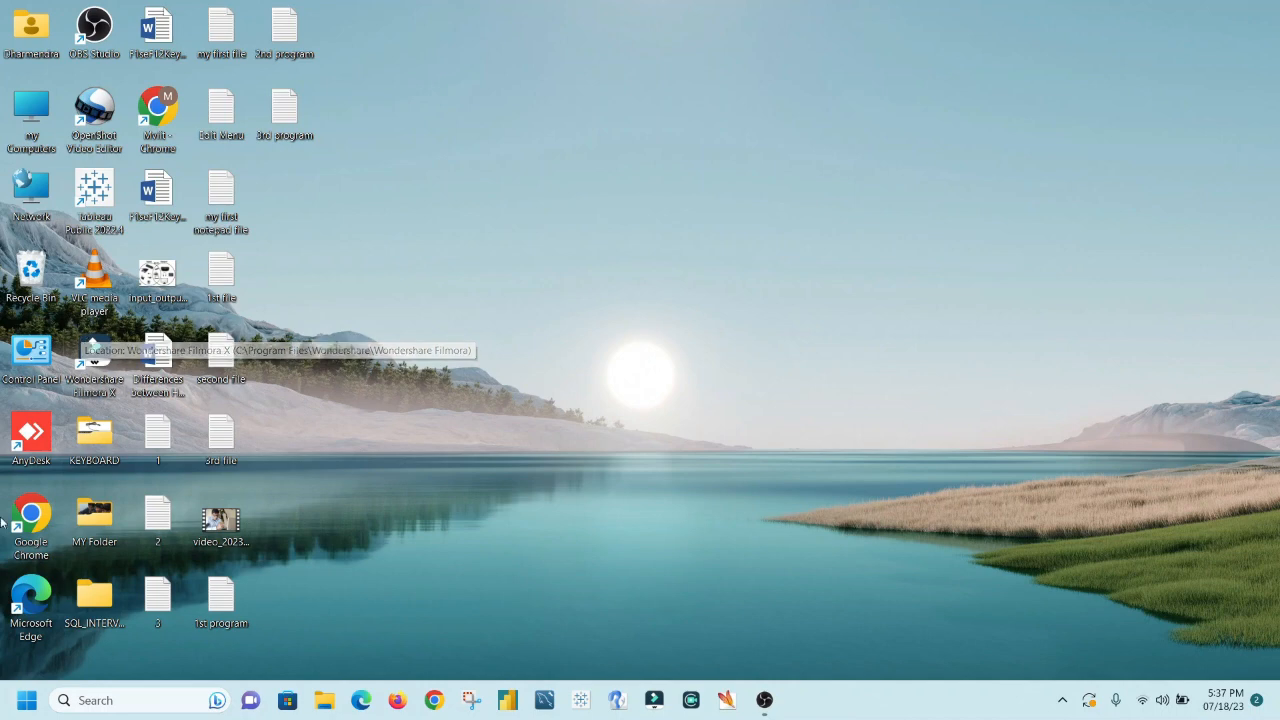
Open the "3rd program" document from the desktop, maximize its window and close the window
{"action": "key", "text": "Return"}
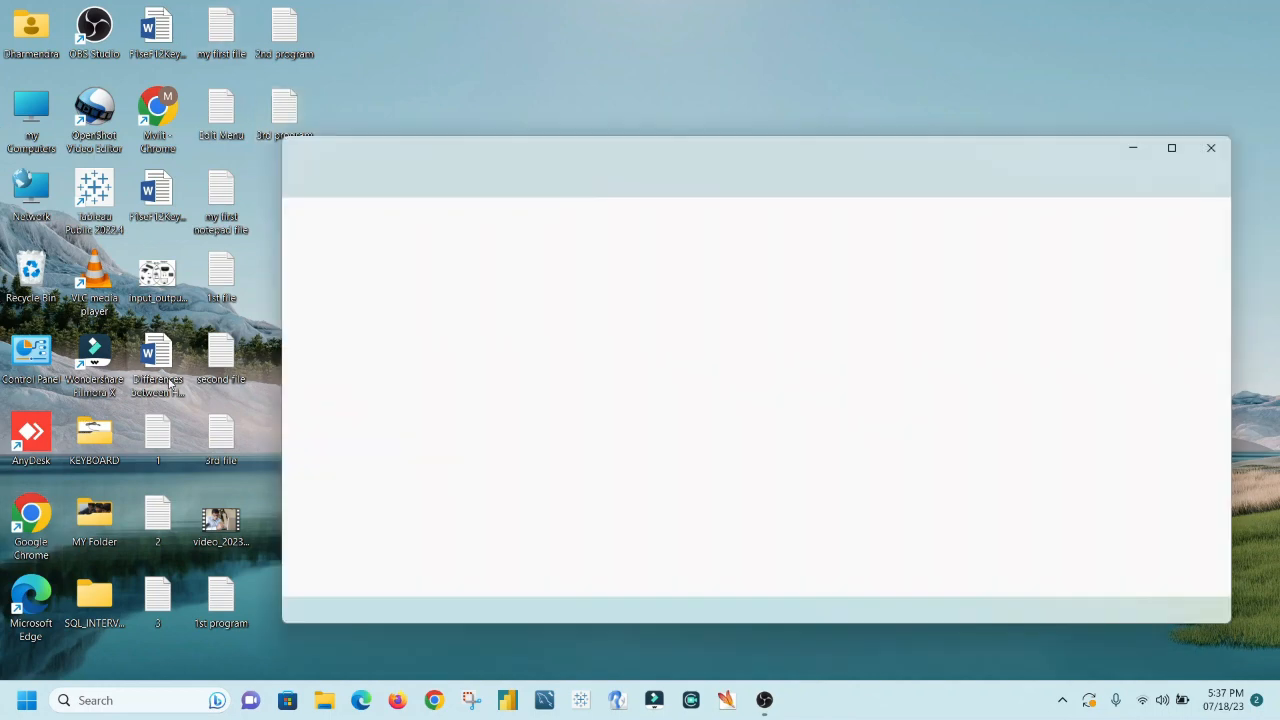
{"action": "left_click", "coordinate": [1172, 148]}
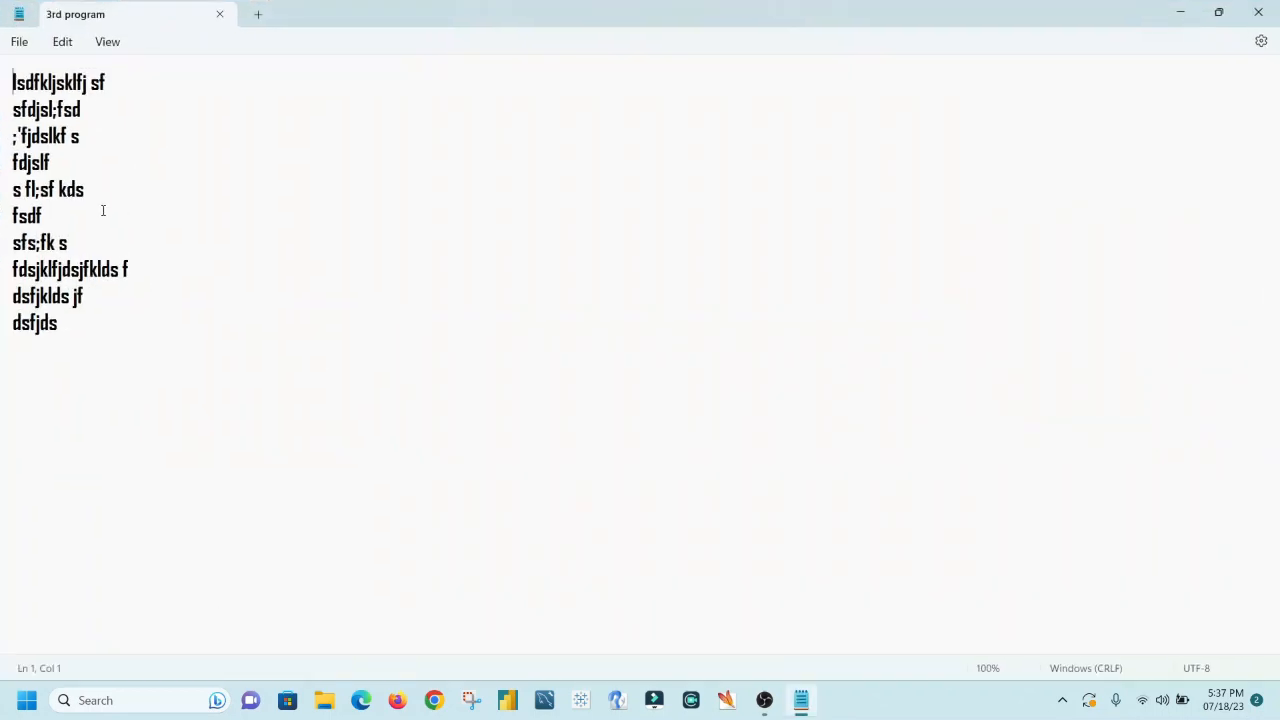
{"action": "left_click", "coordinate": [19, 41]}
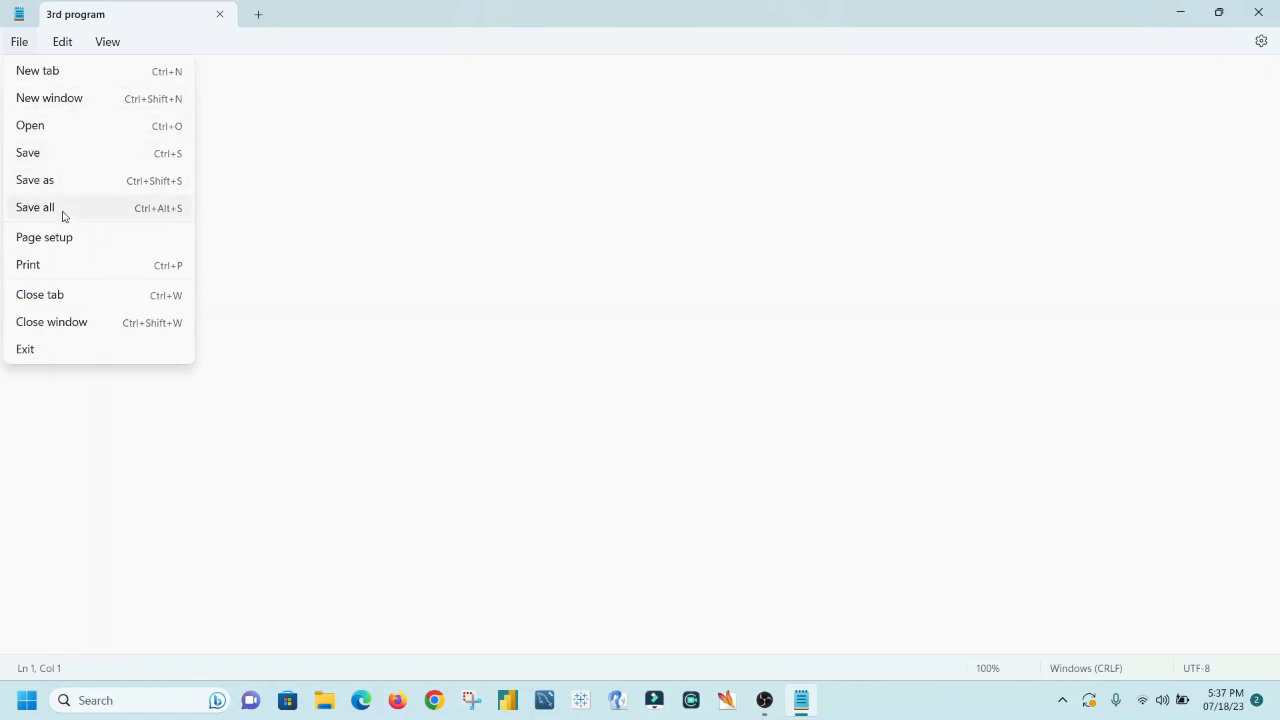
{"action": "left_click", "coordinate": [68, 326]}
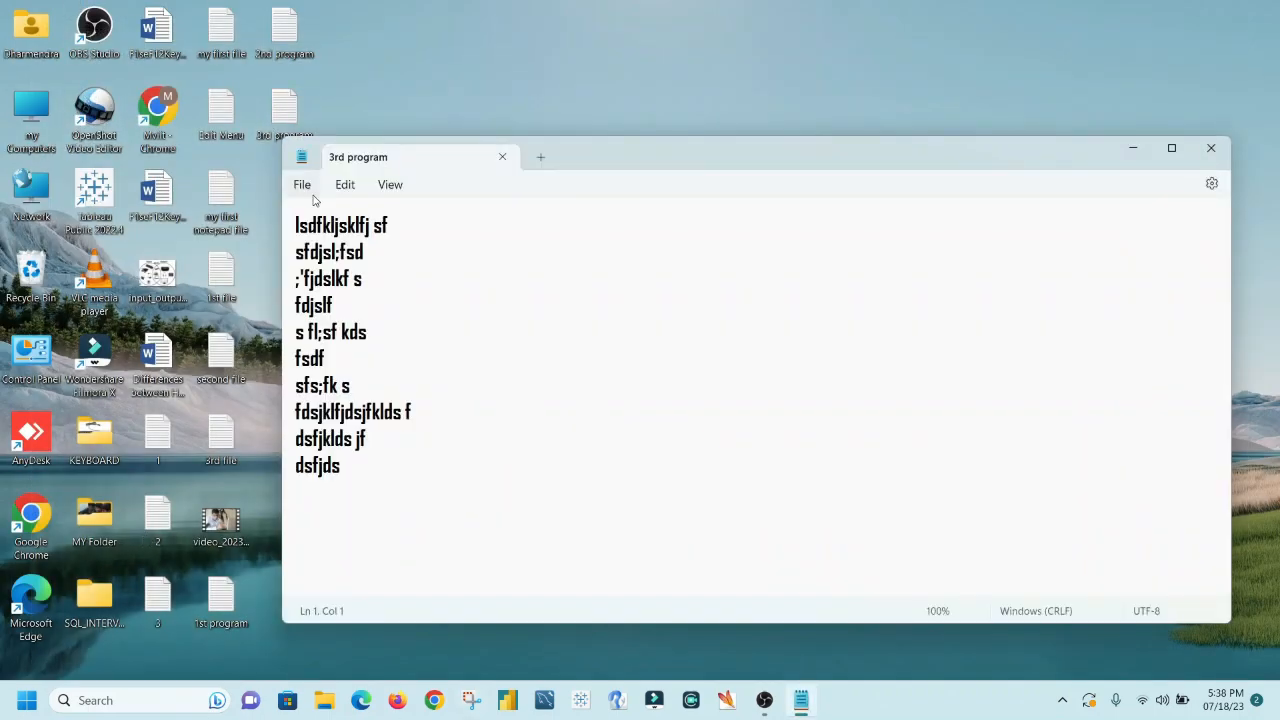
Exit Notepad with the Exit command, and reopen the "3rd program" document from the desktop and close it again
{"action": "left_click", "coordinate": [302, 184]}
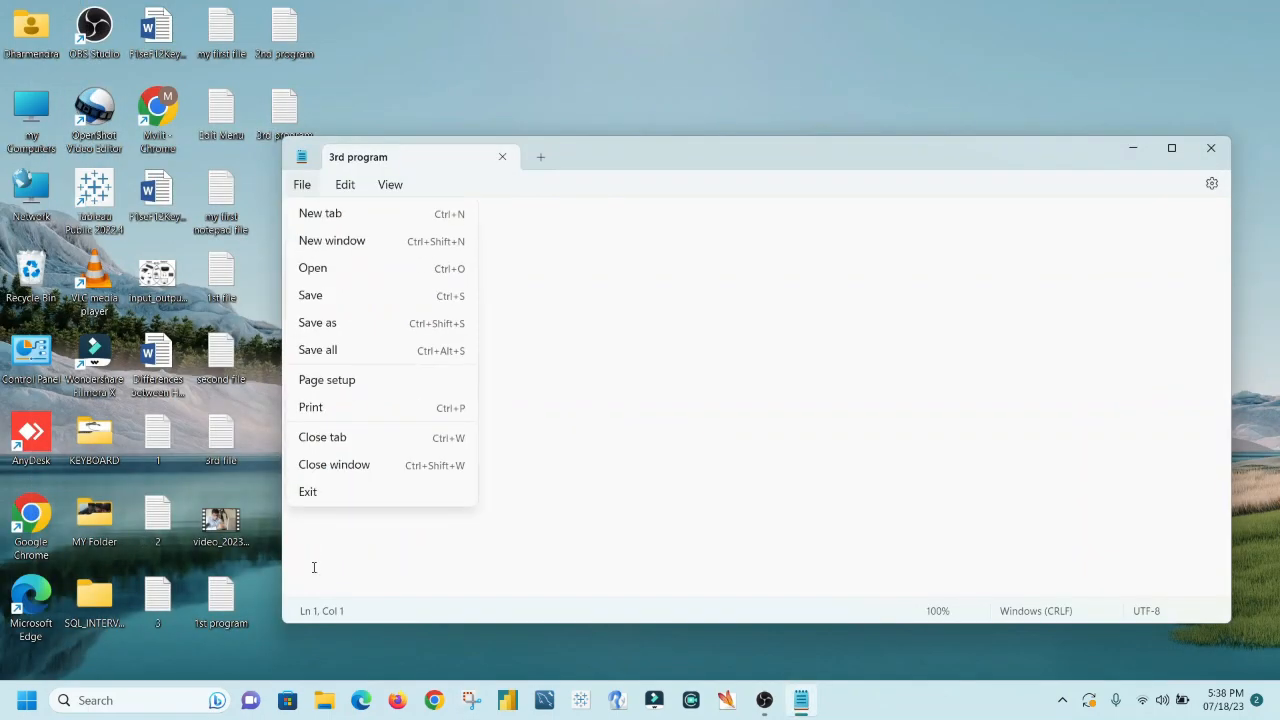
{"action": "left_click", "coordinate": [320, 493]}
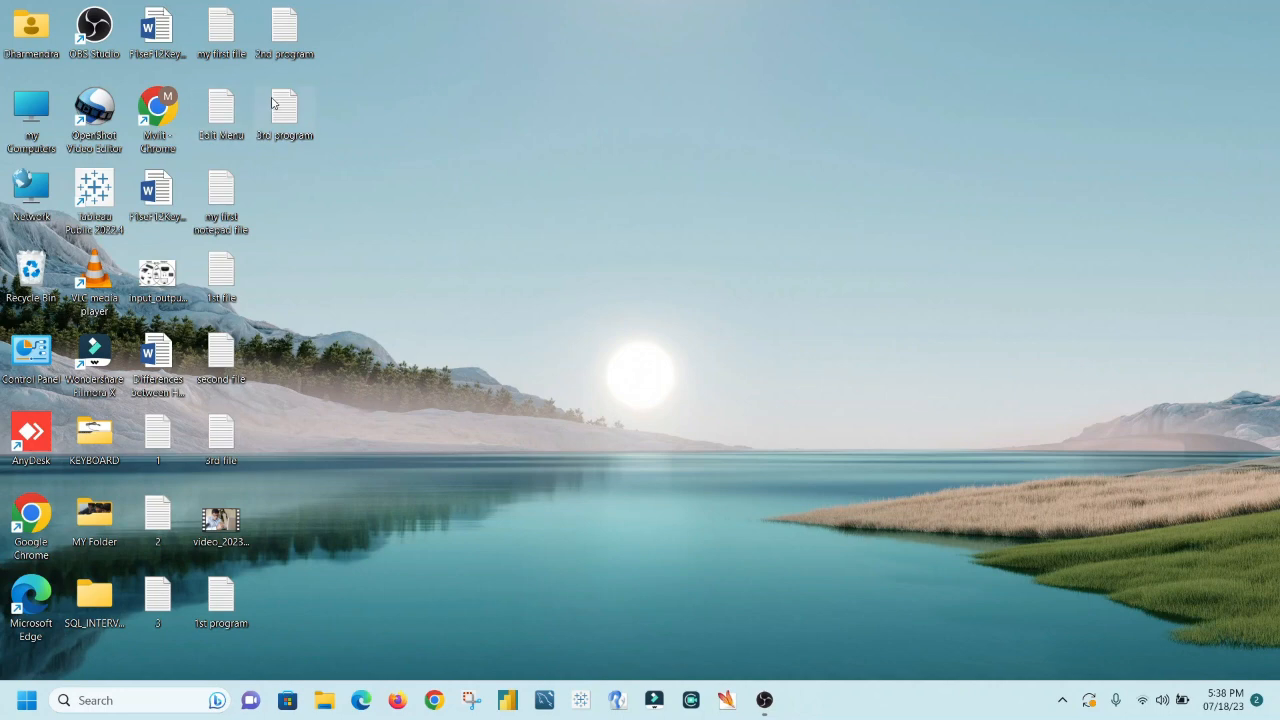
{"action": "double_click", "coordinate": [267, 140]}
{"action": "left_click", "coordinate": [302, 185]}
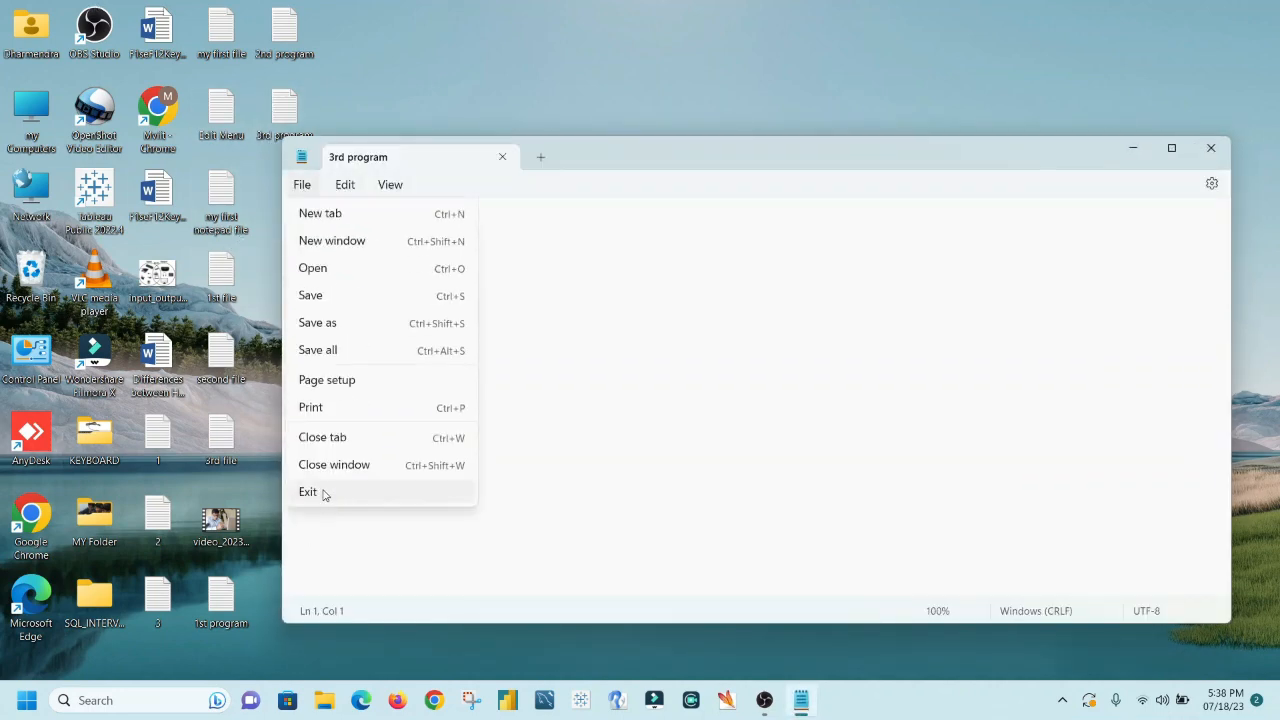
{"action": "left_click", "coordinate": [699, 441]}
{"action": "key", "text": "alt+F4"}
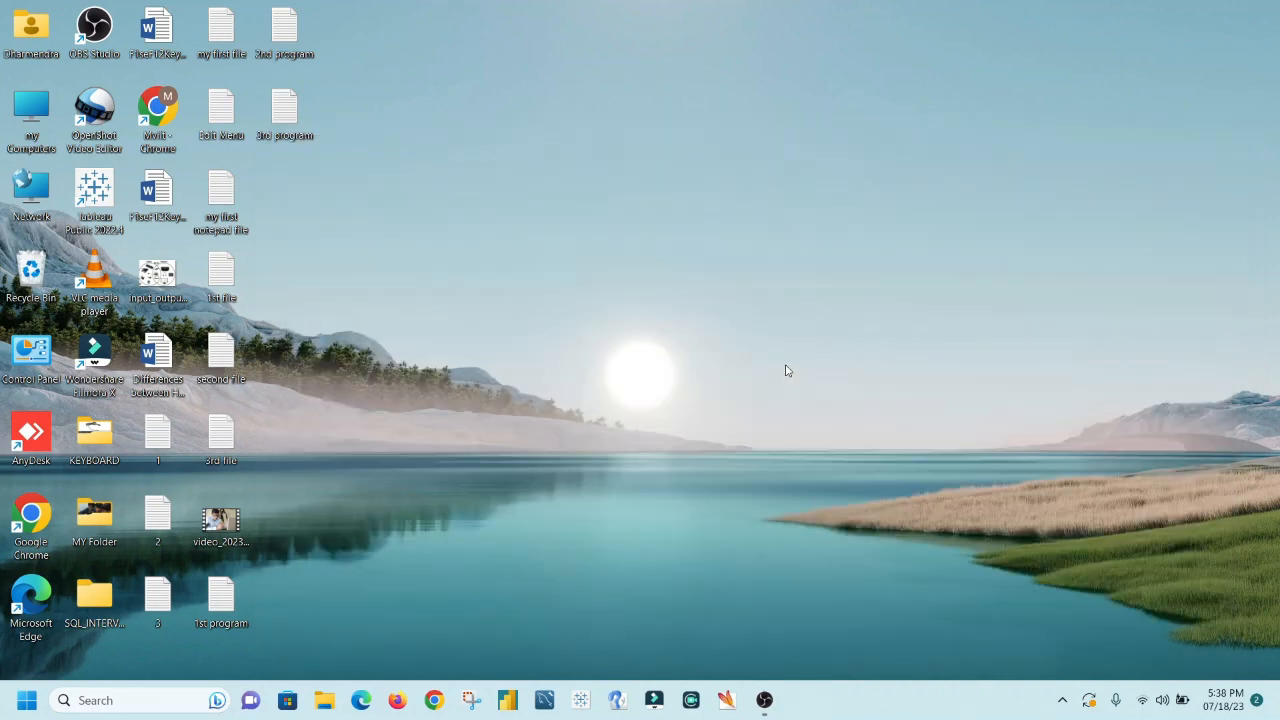
Open "3rd program" from the desktop once more, dismiss the File commands and maximize its window
{"action": "double_click", "coordinate": [287, 135]}
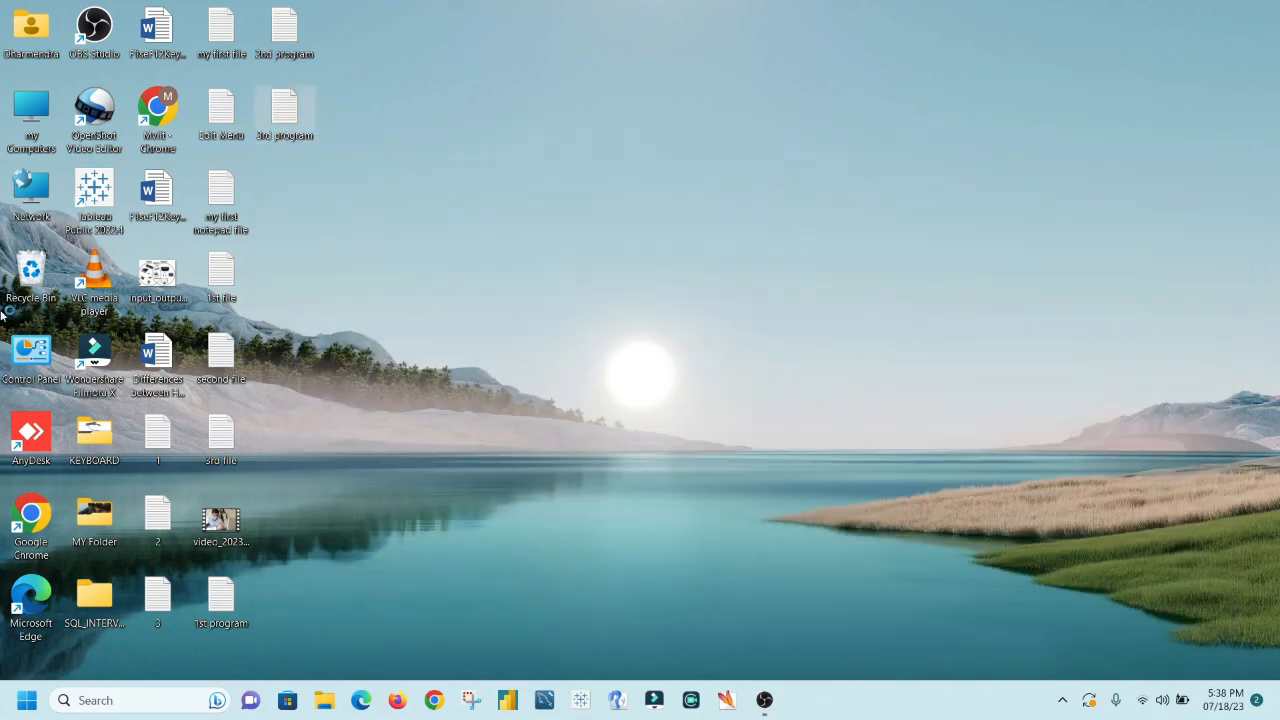
{"action": "left_click", "coordinate": [301, 186]}
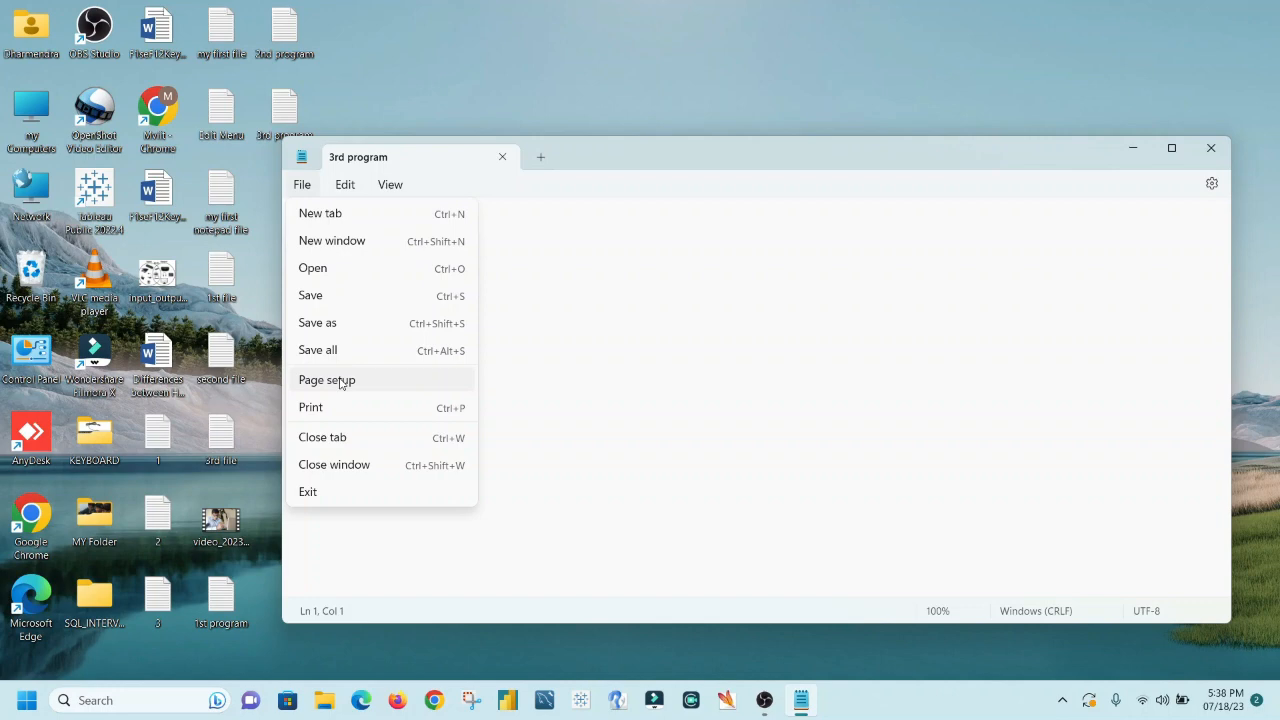
{"action": "left_click", "coordinate": [775, 423]}
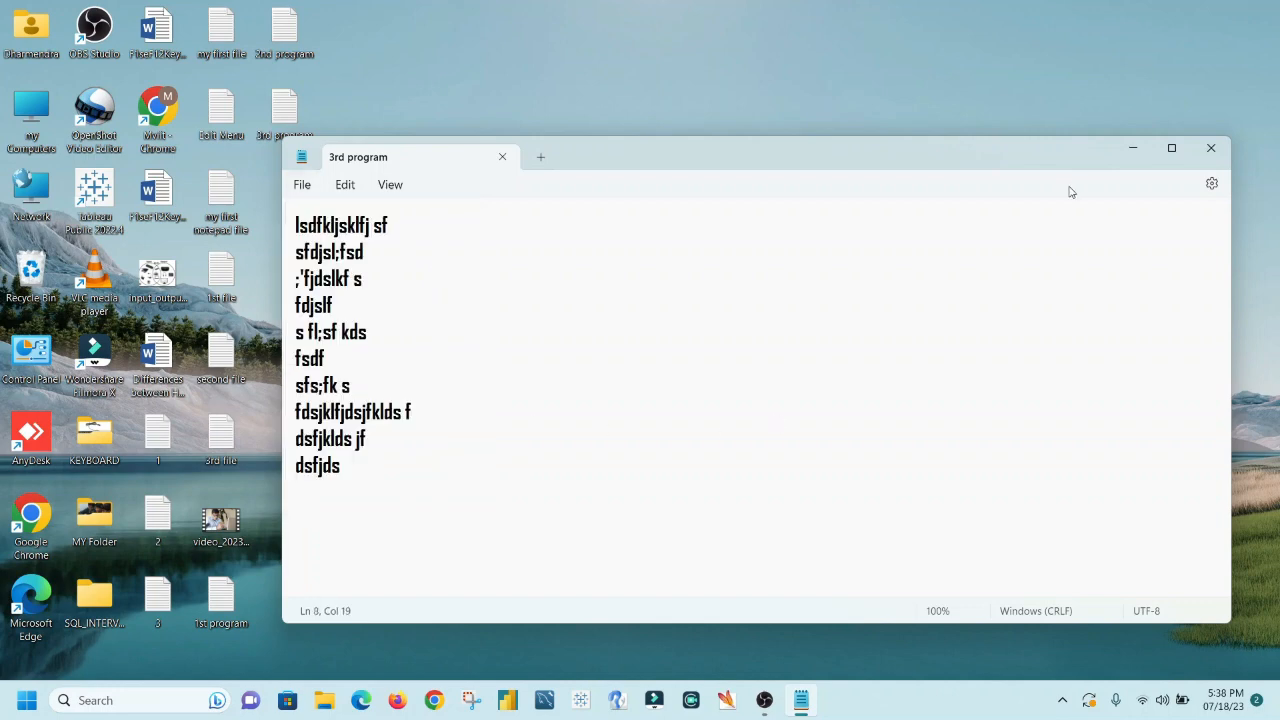
{"action": "left_click", "coordinate": [1171, 149]}
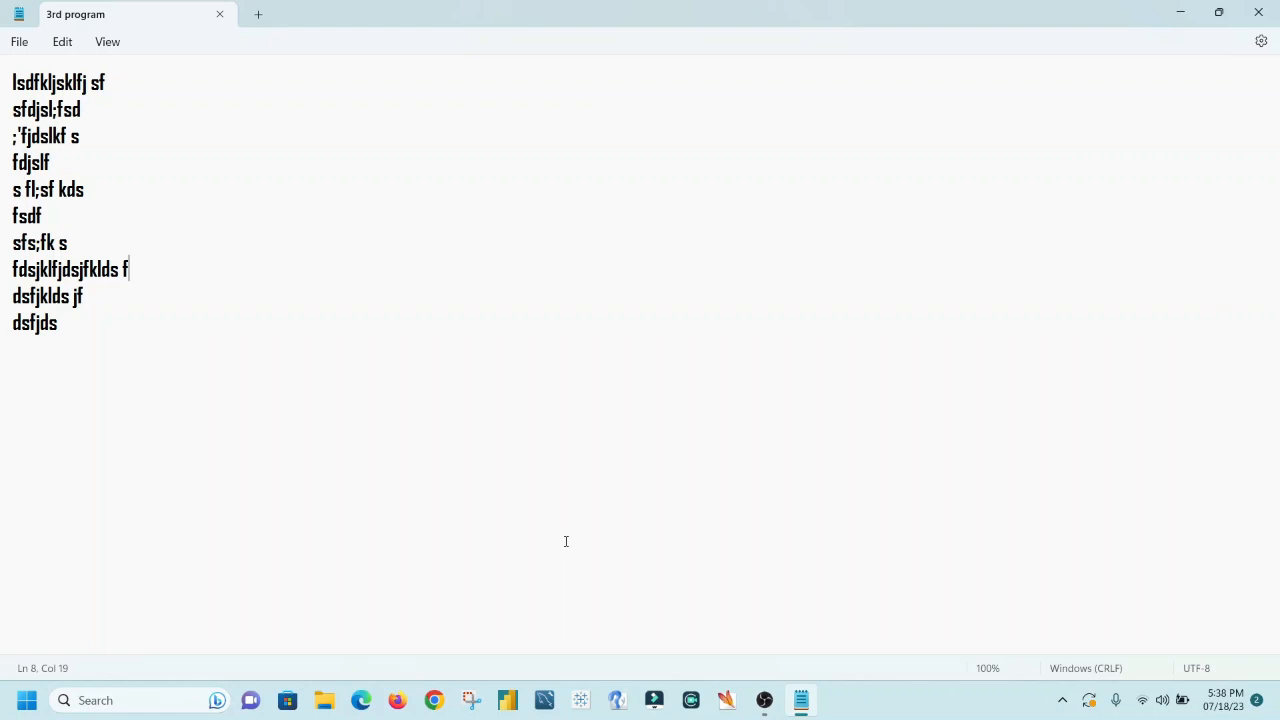
In the page setup, choose A4 as the paper size and set the orientation to Landscape
{"action": "left_click", "coordinate": [32, 41]}
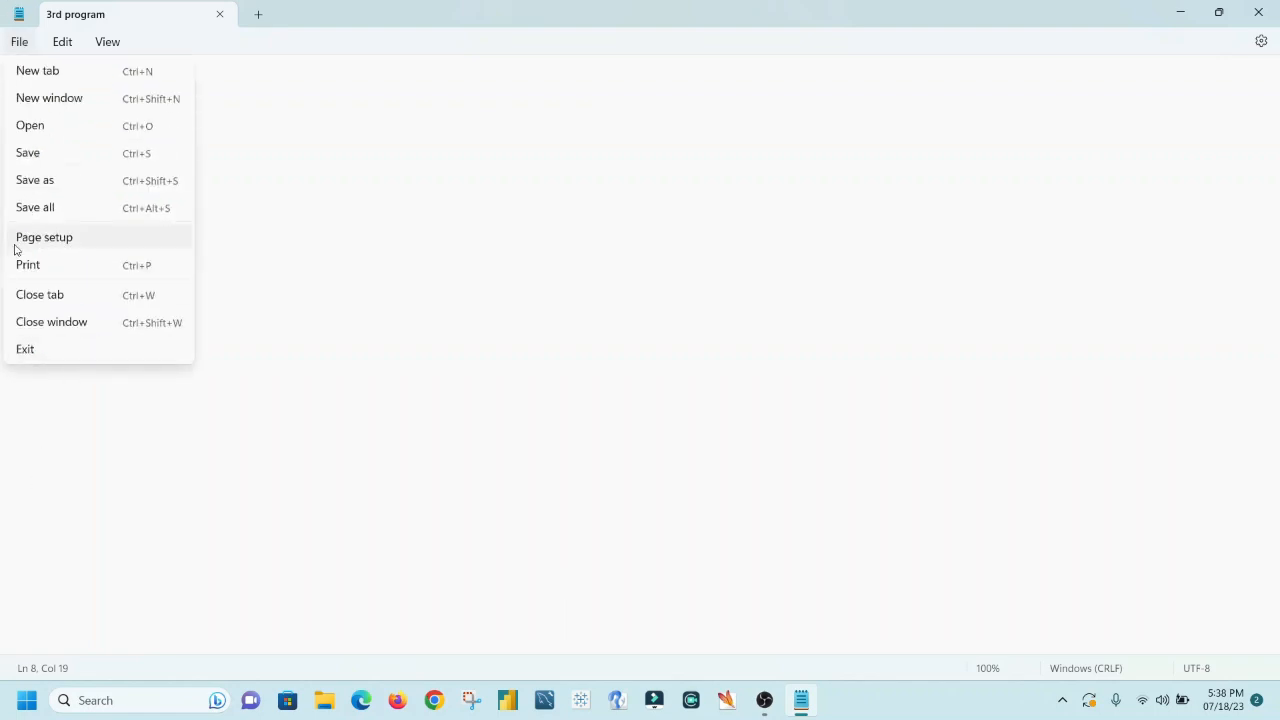
{"action": "left_click", "coordinate": [65, 240]}
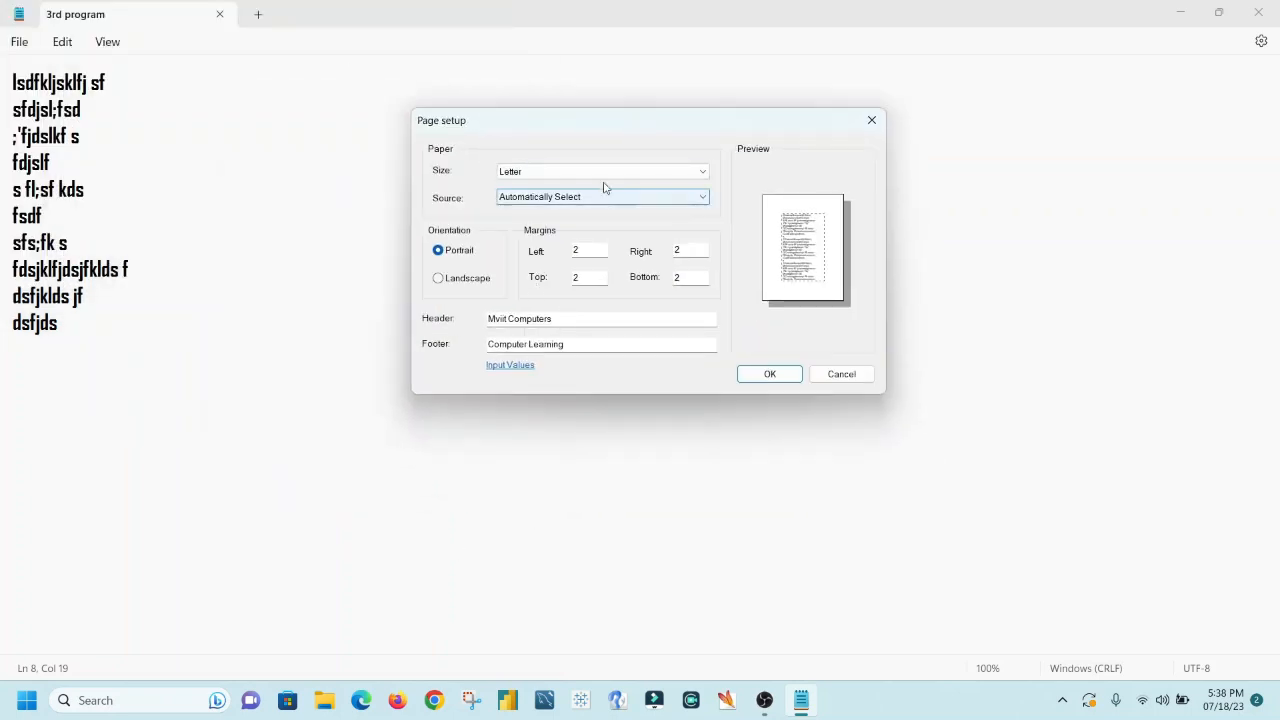
{"action": "left_click", "coordinate": [602, 174]}
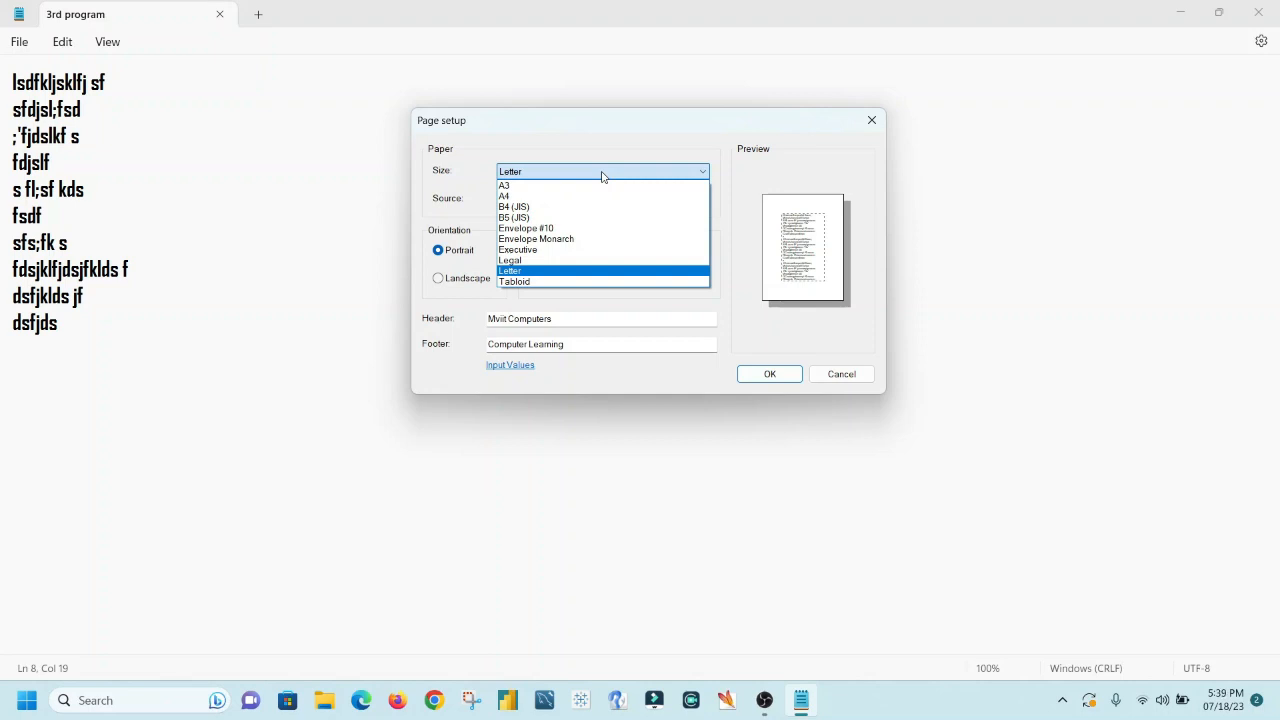
{"action": "left_click", "coordinate": [550, 196]}
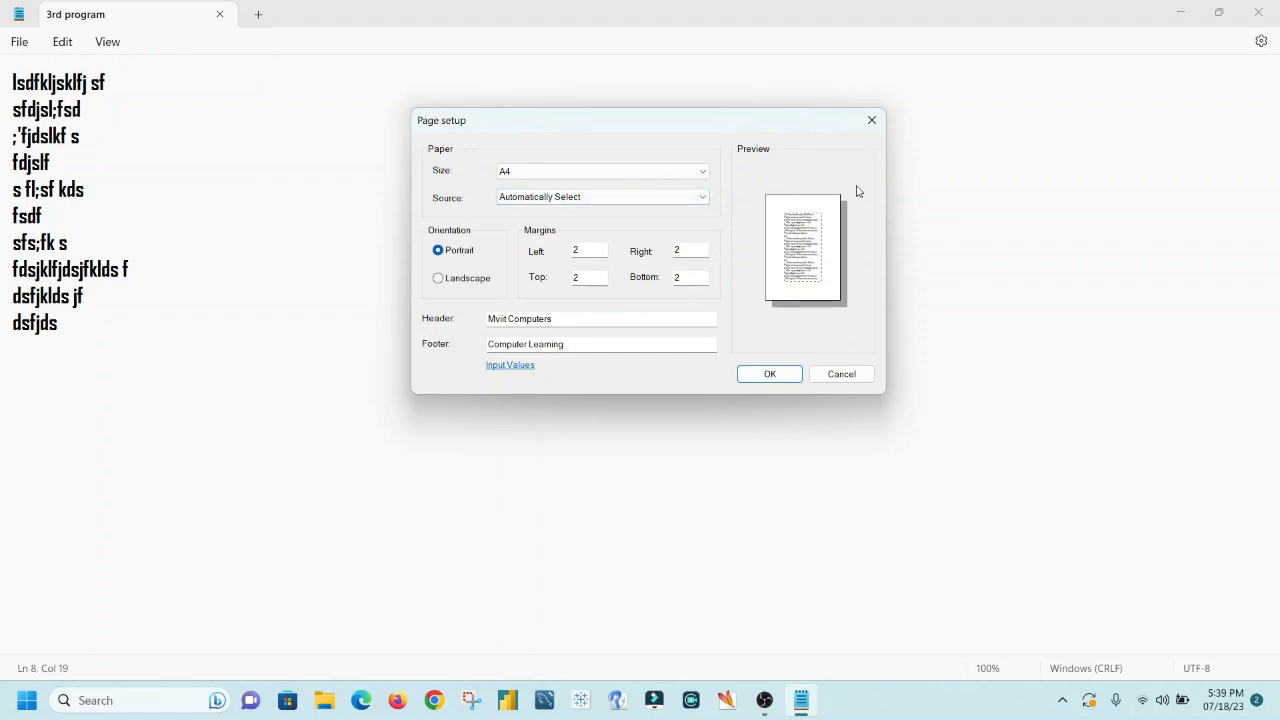
{"action": "left_click", "coordinate": [478, 283]}
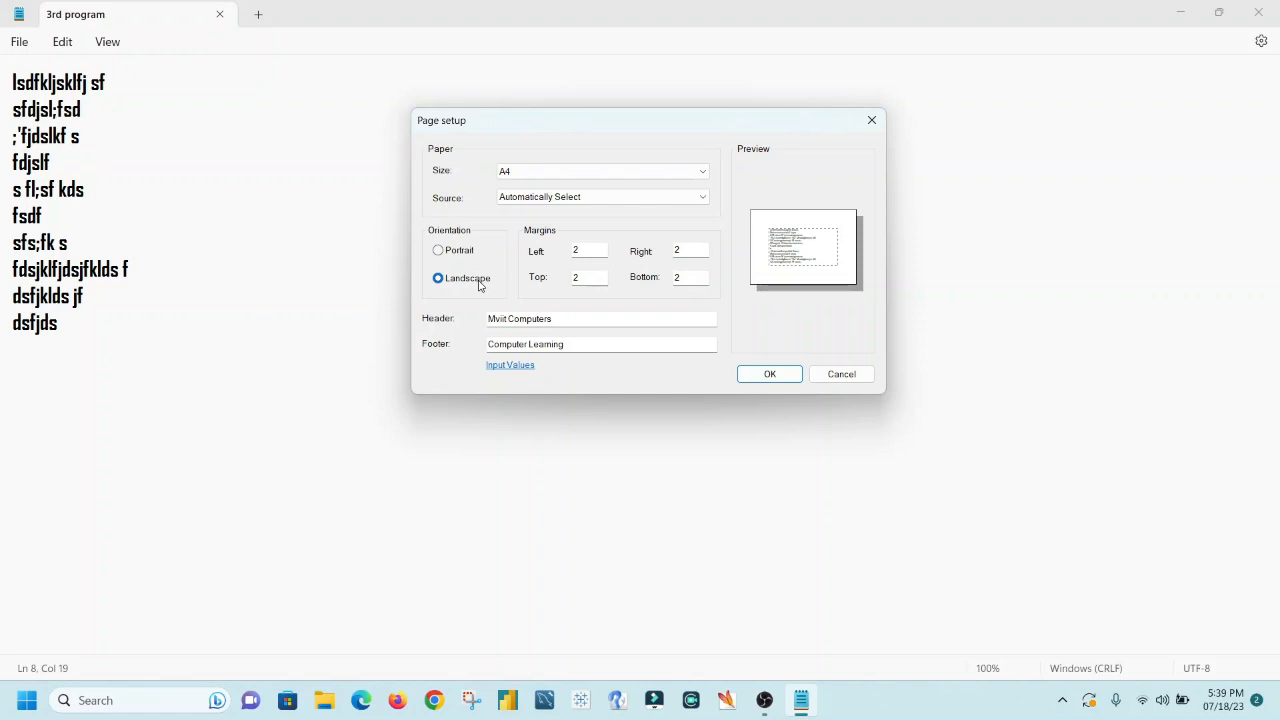
{"action": "left_click", "coordinate": [463, 256]}
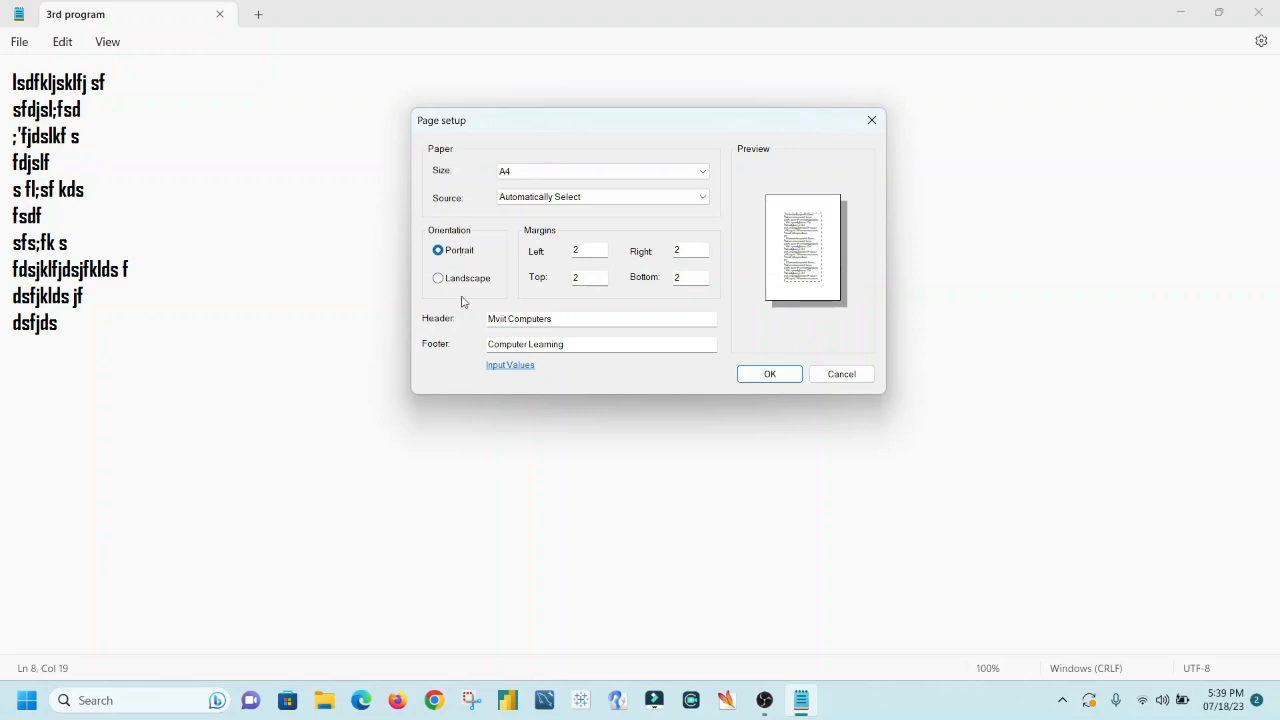
{"action": "left_click", "coordinate": [466, 287]}
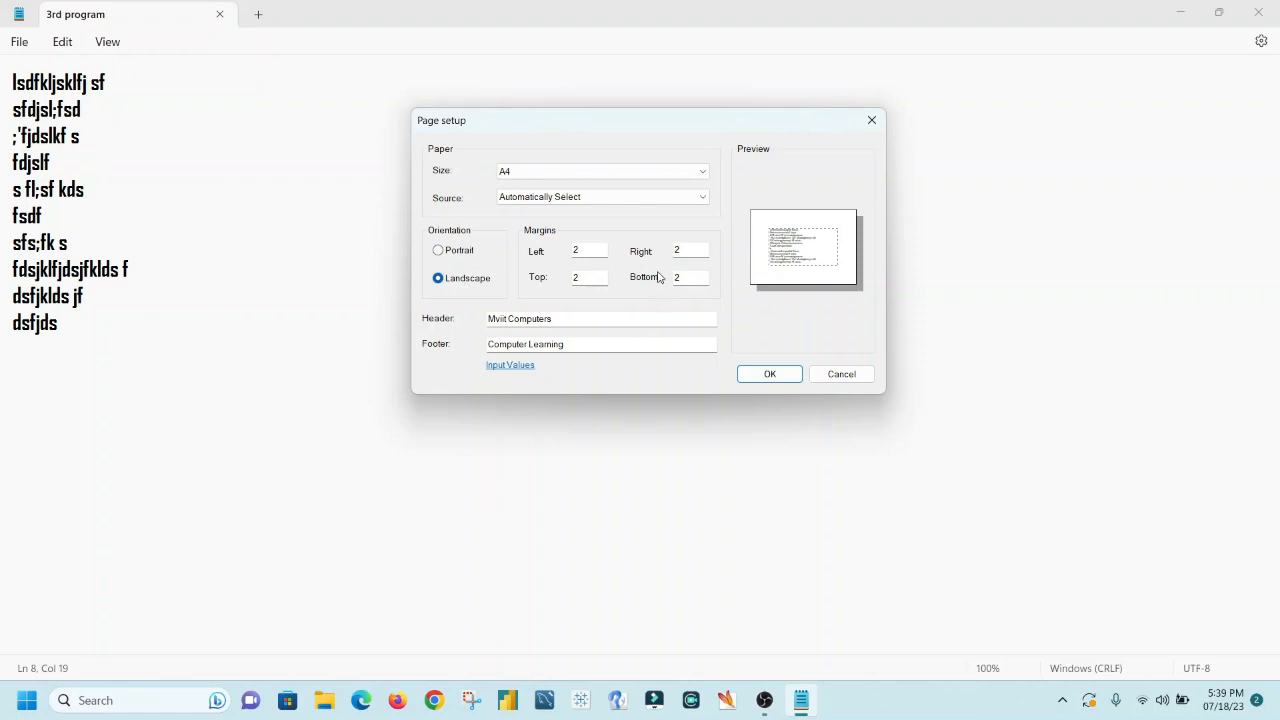
Set the left, right, top and bottom page margins to 1 each and apply the page setup
{"action": "left_click", "coordinate": [602, 249]}
{"action": "key", "text": "BackSpace"}
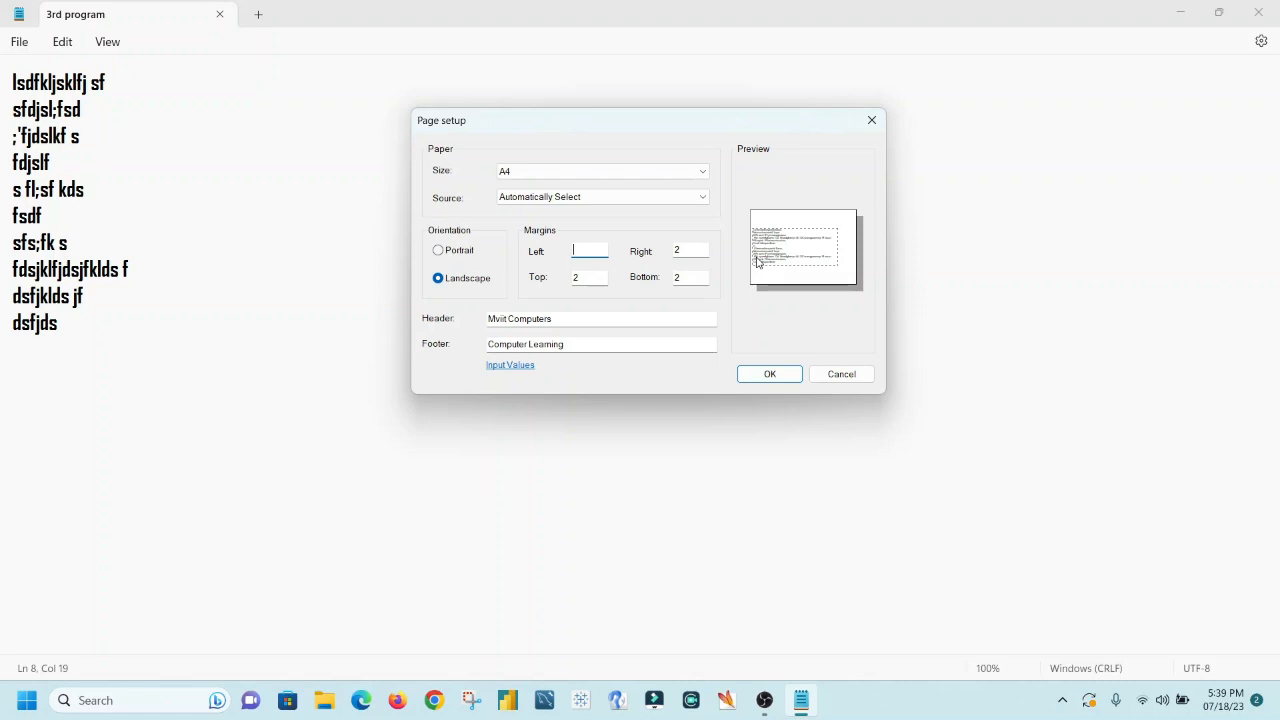
{"action": "type", "text": "1"}
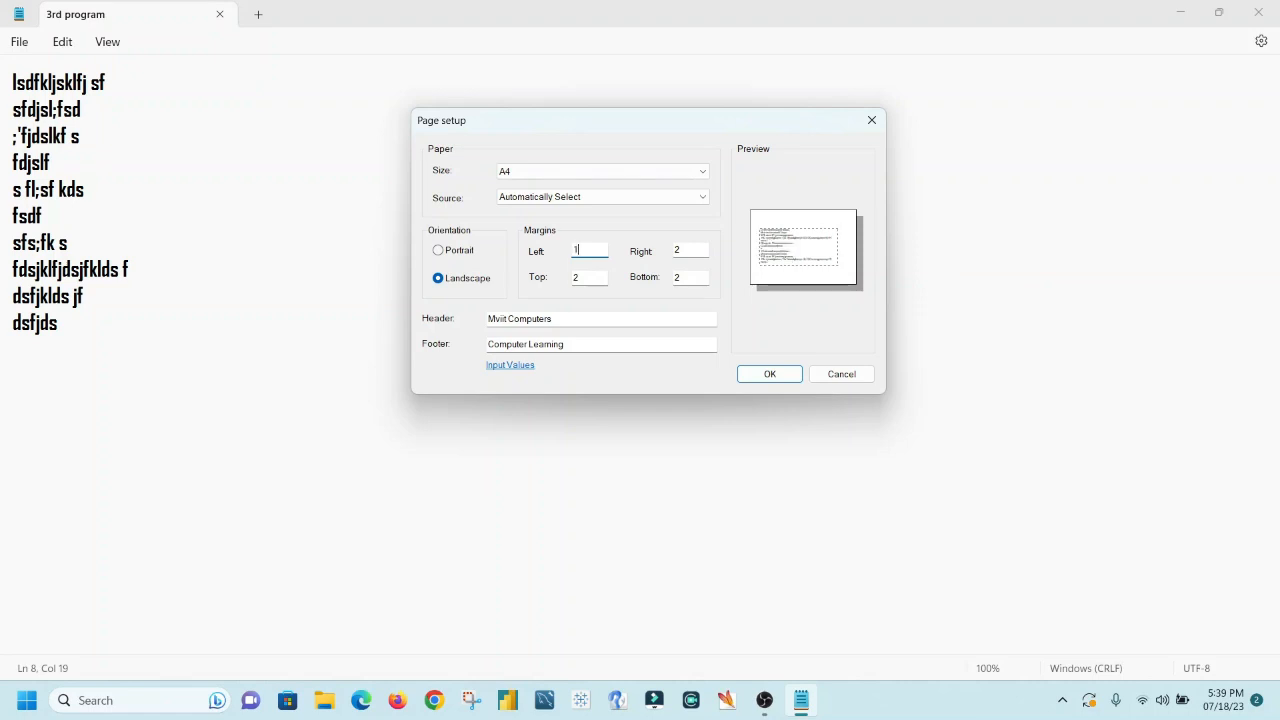
{"action": "double_click", "coordinate": [679, 250]}
{"action": "type", "text": "1"}
{"action": "key", "text": "Tab"}
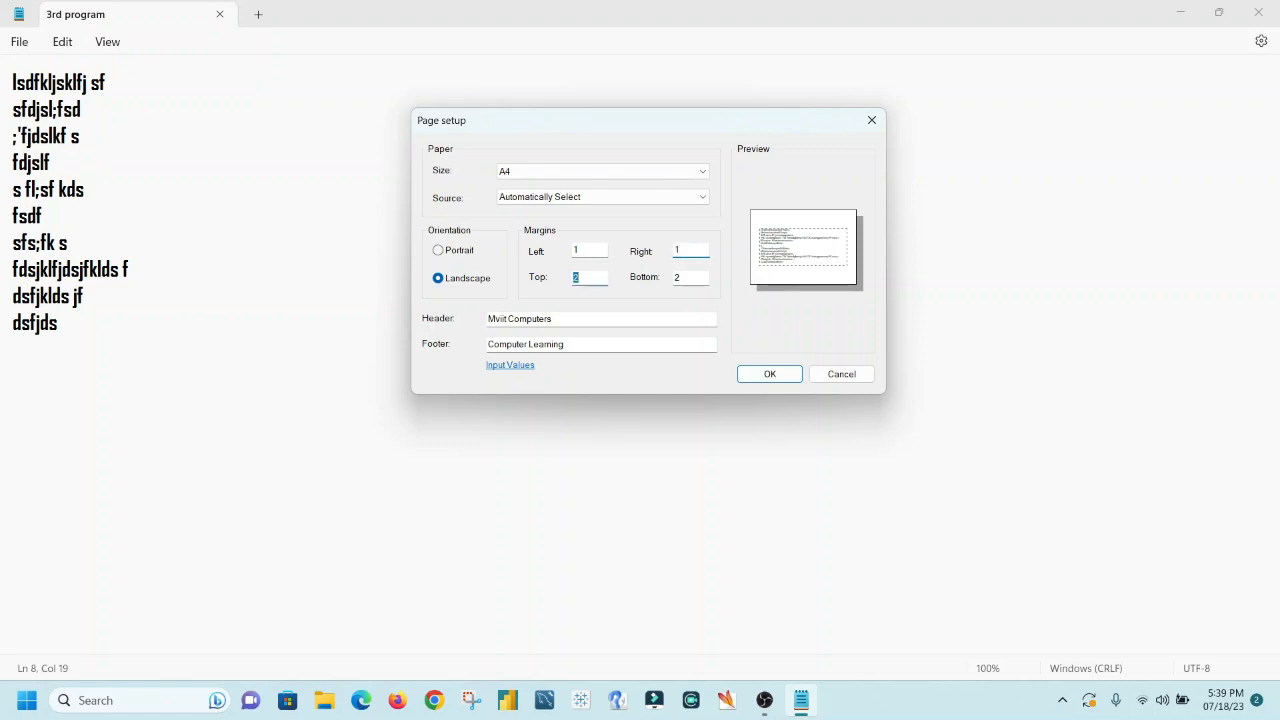
{"action": "type", "text": "1"}
{"action": "key", "text": "Tab"}
{"action": "type", "text": "1"}
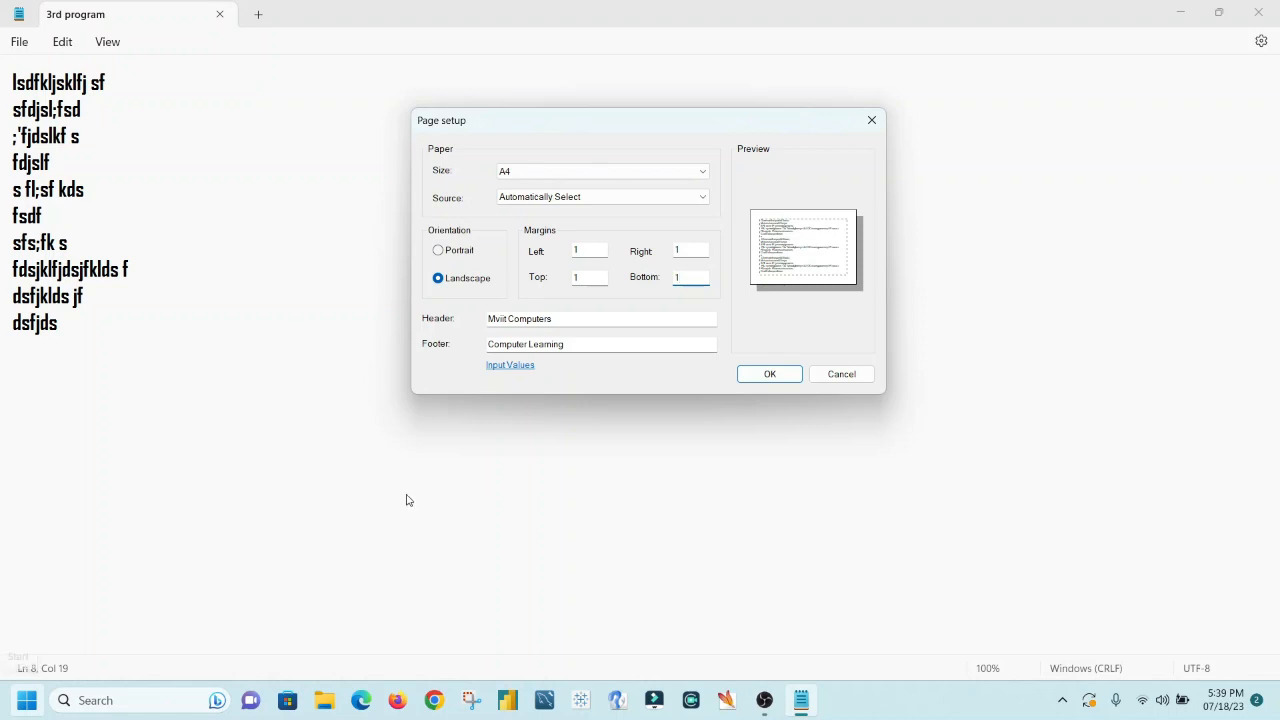
{"action": "key", "text": "Tab"}
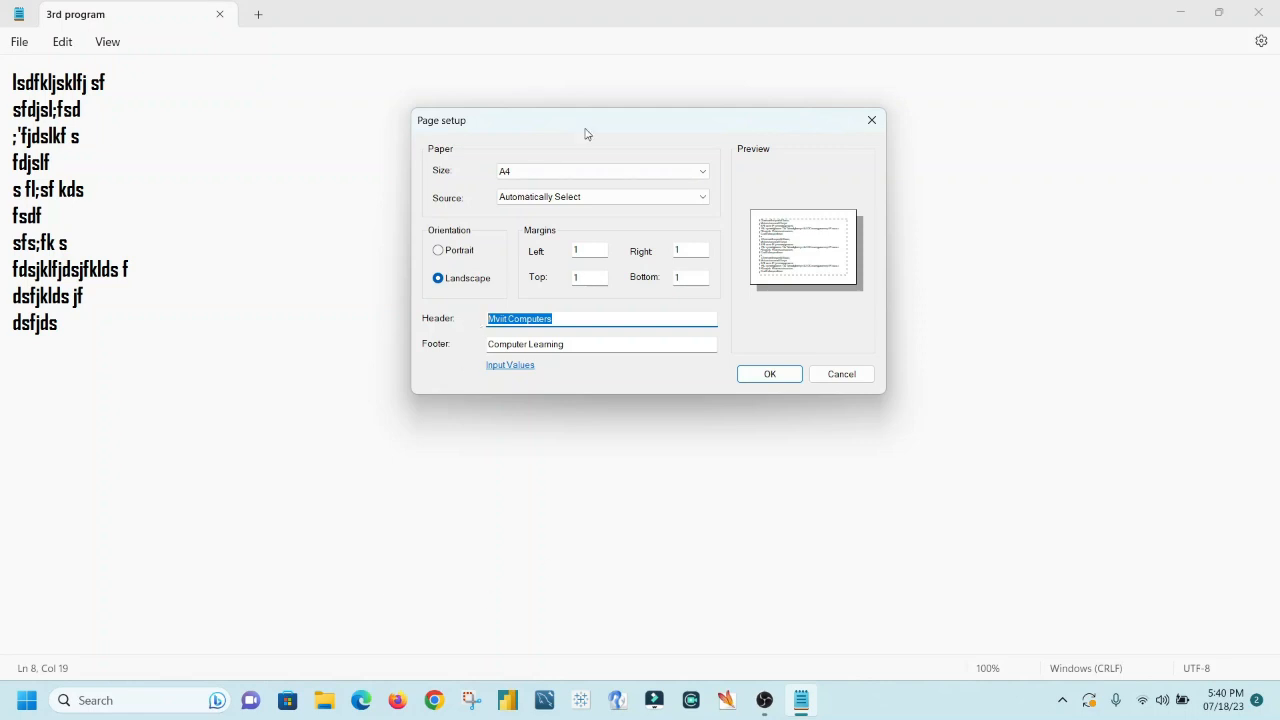
{"action": "left_click", "coordinate": [770, 374]}
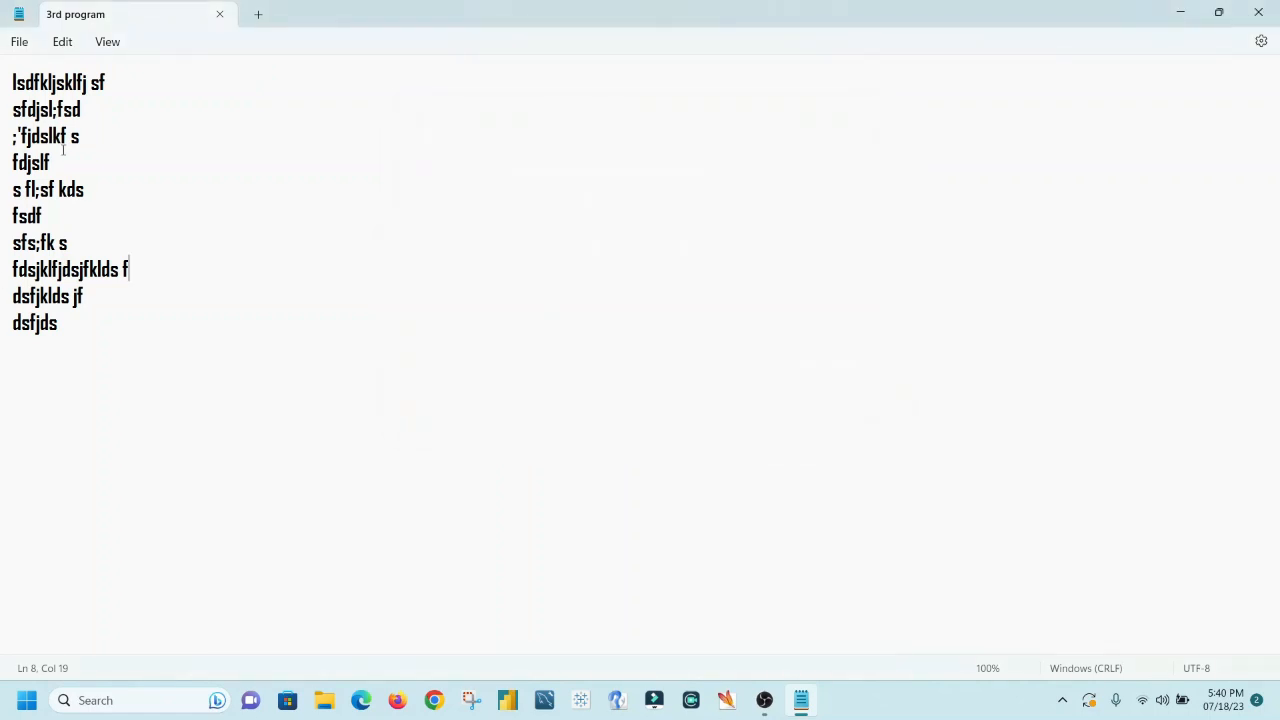
Open the print settings, reposition their window, check the available printers and cancel without printing
{"action": "left_click", "coordinate": [19, 41]}
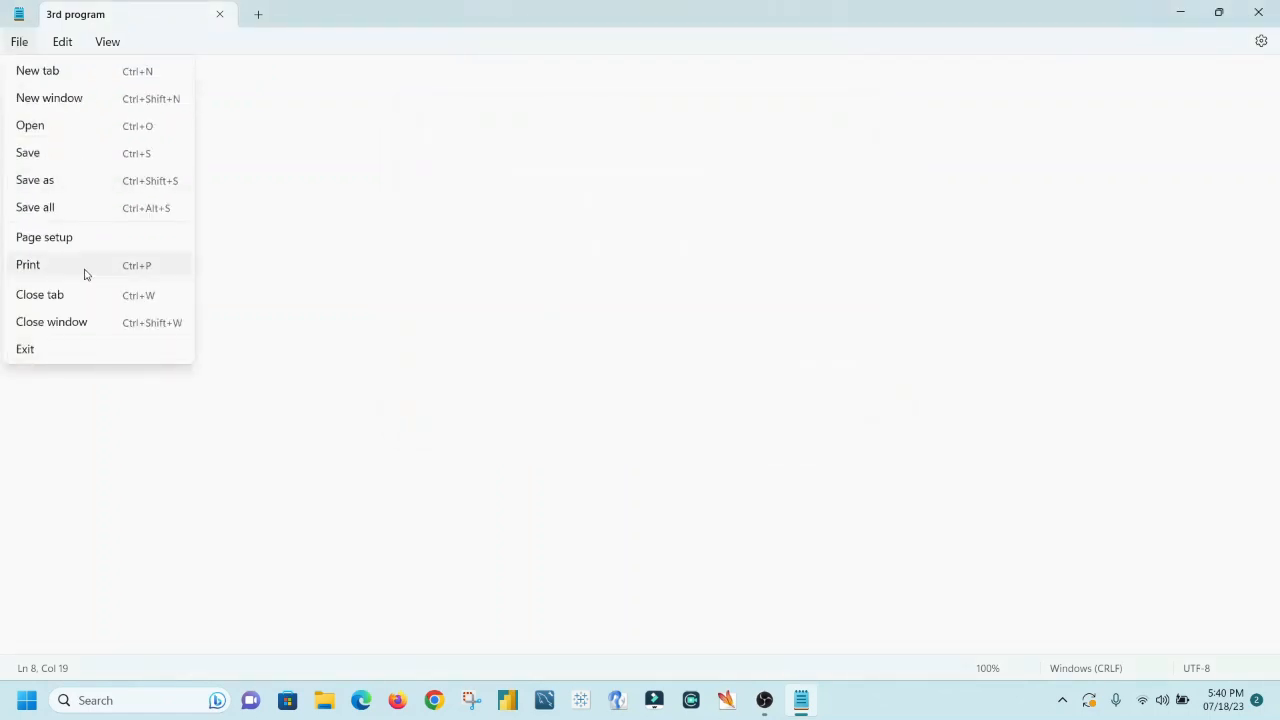
{"action": "left_click", "coordinate": [83, 270]}
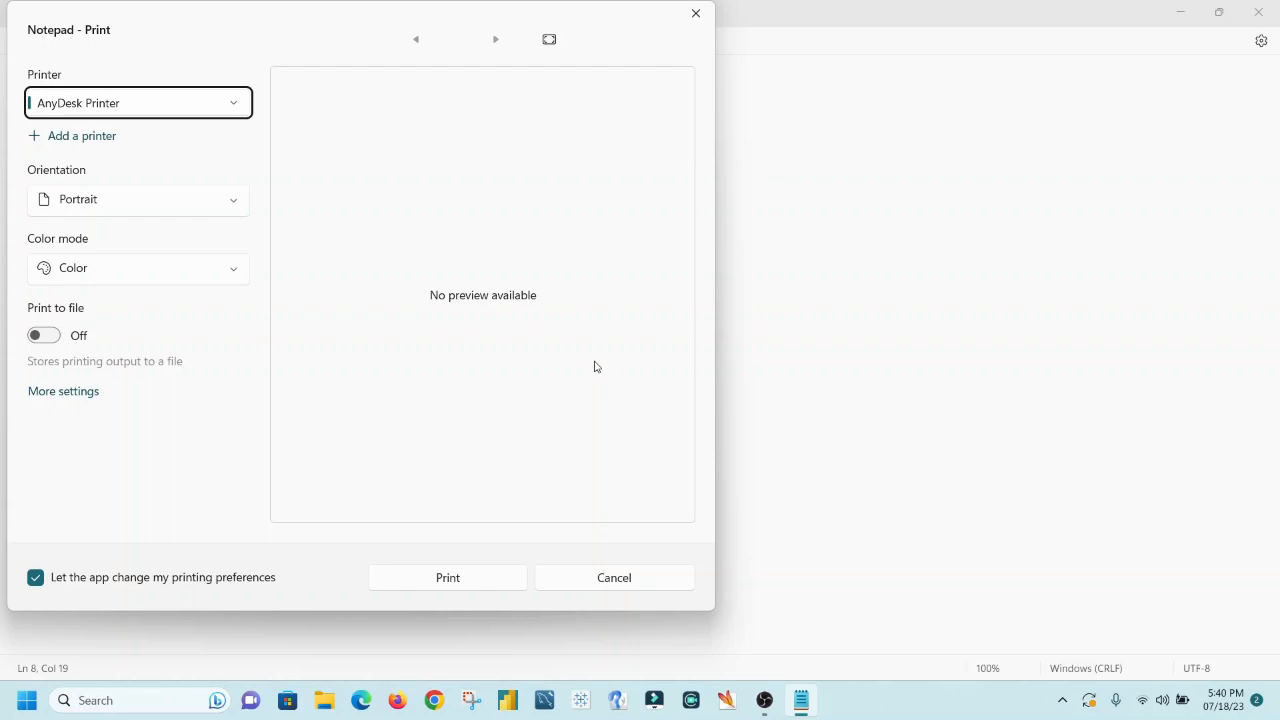
{"action": "left_click_drag", "start_coordinate": [269, 20], "coordinate": [483, 59]}
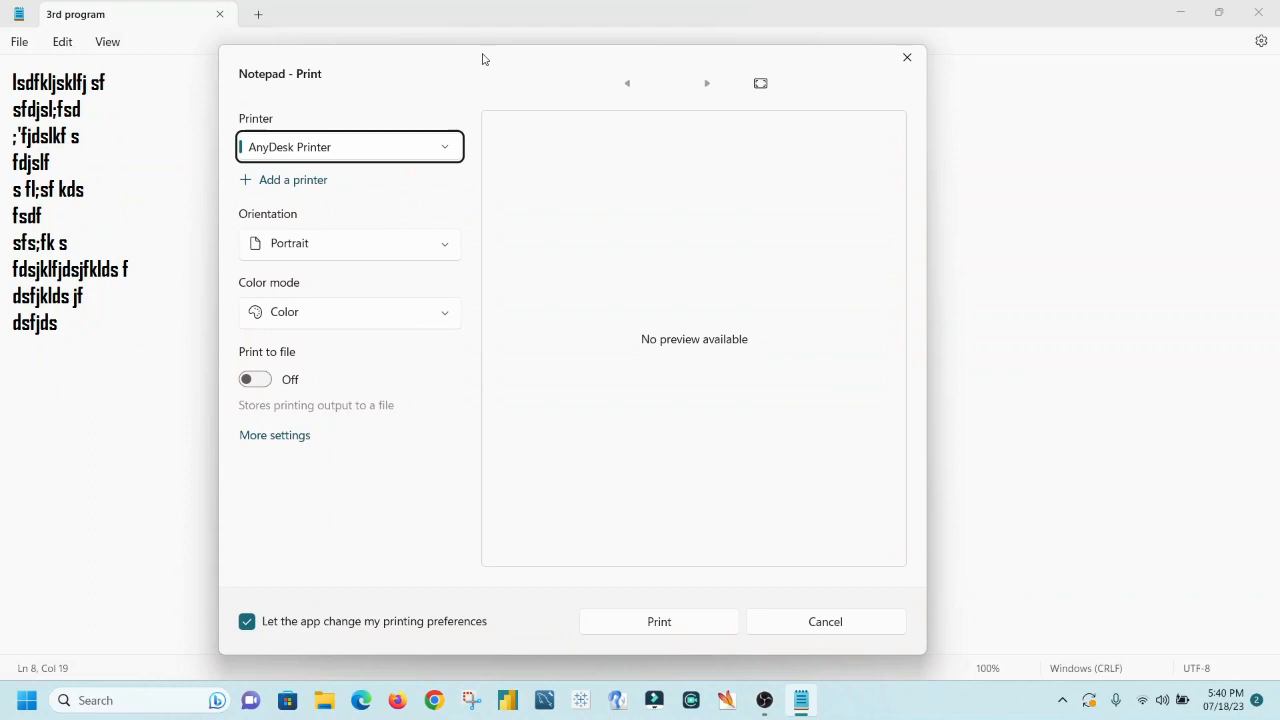
{"action": "left_click", "coordinate": [361, 153]}
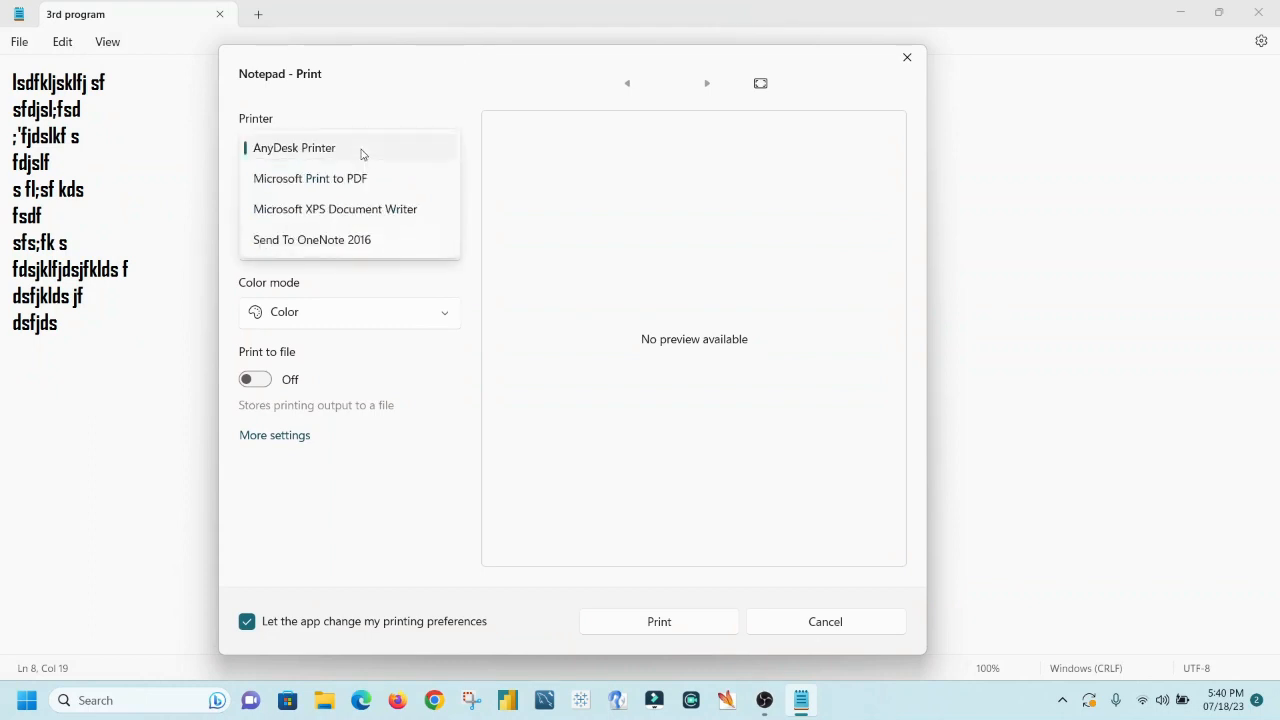
{"action": "left_click", "coordinate": [720, 278]}
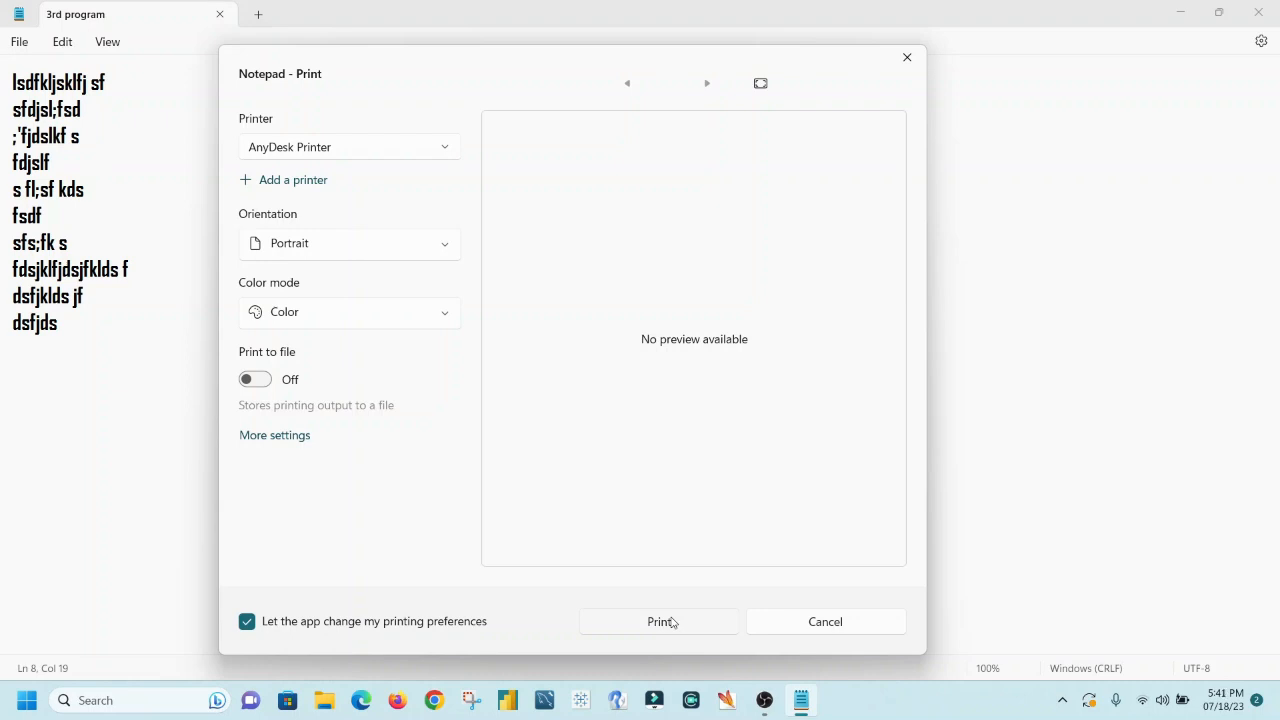
{"action": "left_click", "coordinate": [849, 630]}
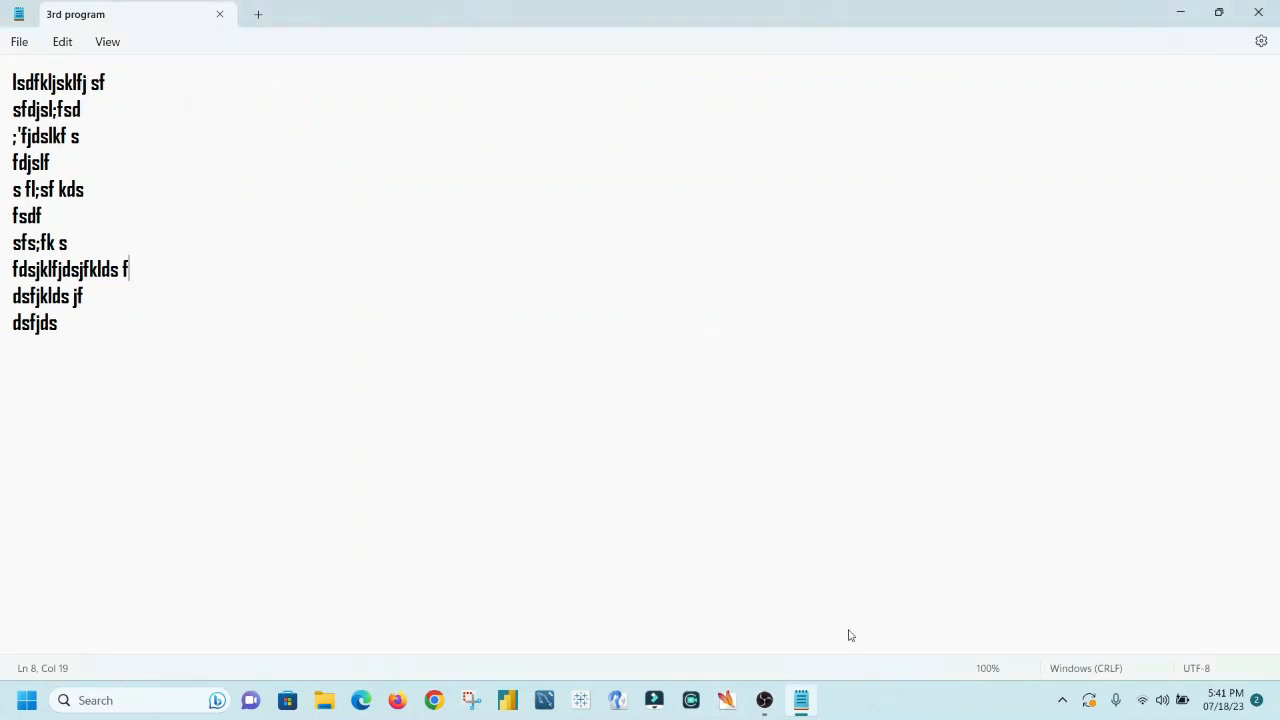
{"action": "left_click", "coordinate": [26, 52]}
{"action": "left_click", "coordinate": [96, 52]}
{"action": "left_click", "coordinate": [108, 50]}
{"action": "left_click", "coordinate": [416, 290]}
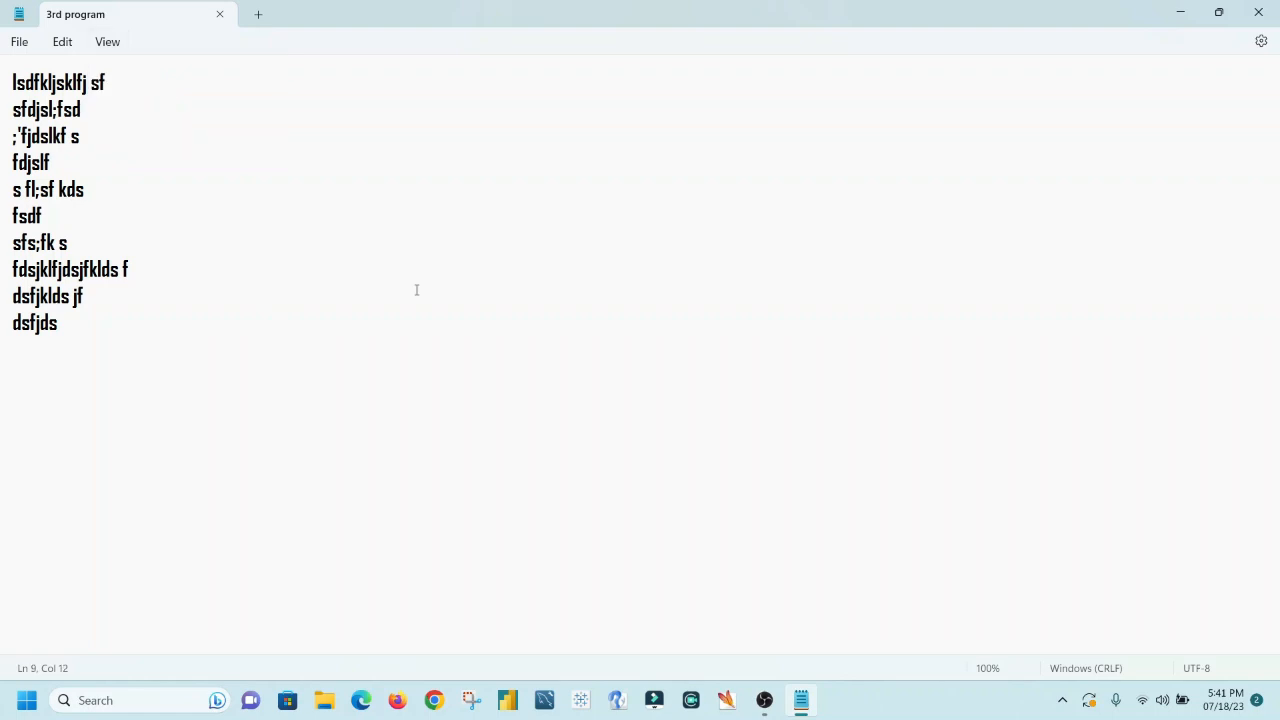